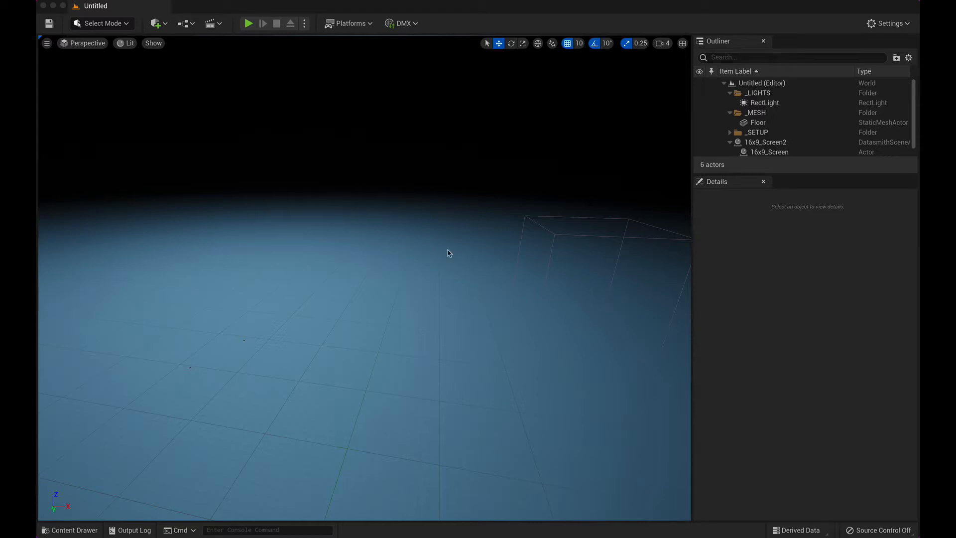
Step: Switch to Modeling mode and place one box of default size on the floor near the middle of the scene
{"action": "left_click", "coordinate": [166, 26]}
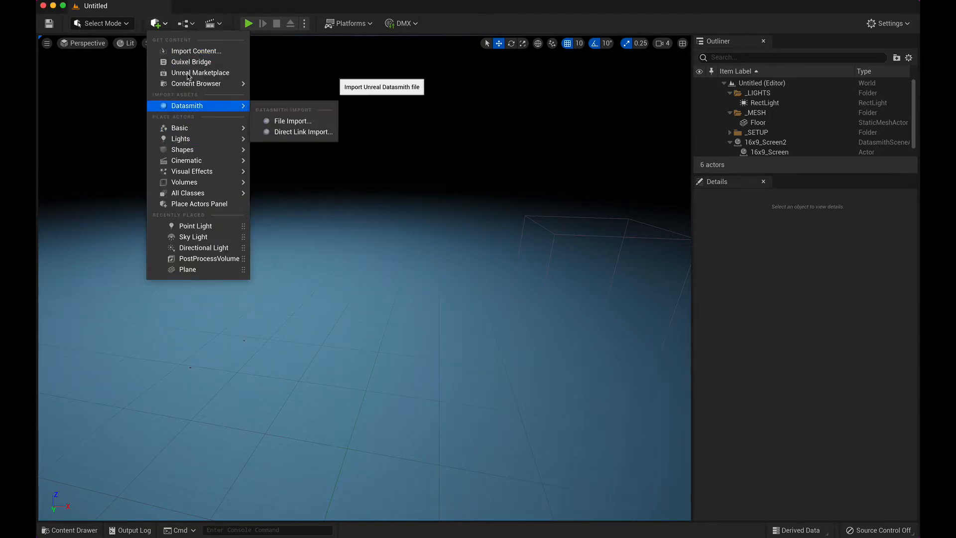
{"action": "left_click", "coordinate": [104, 24]}
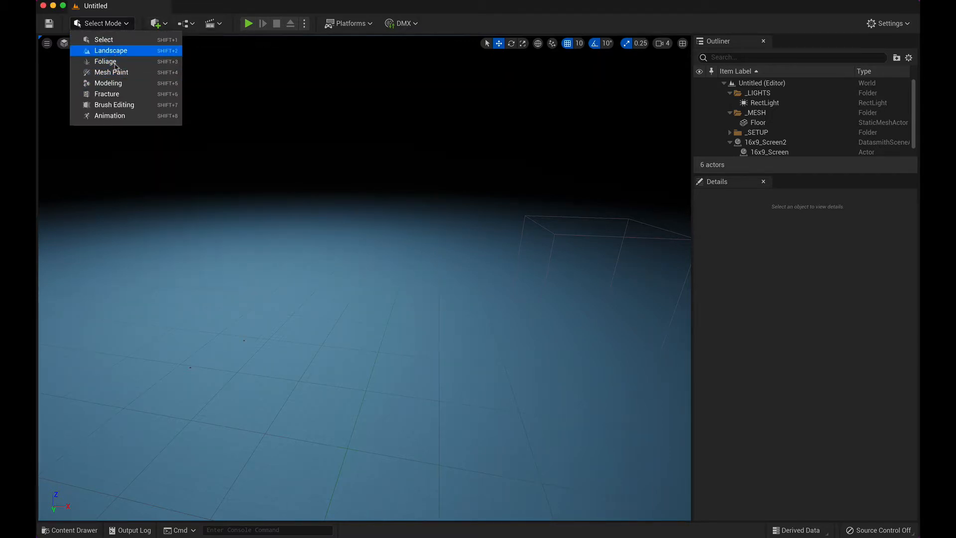
{"action": "left_click", "coordinate": [107, 83]}
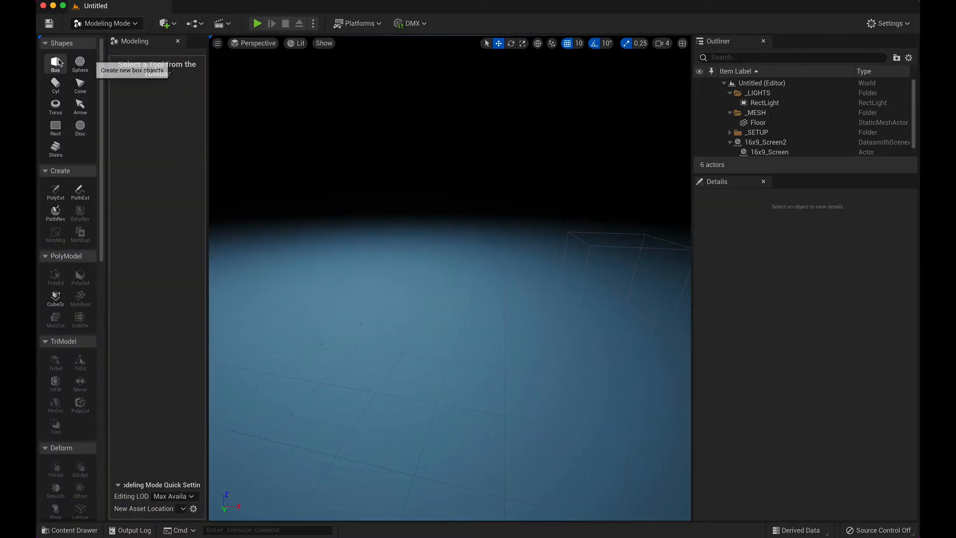
{"action": "left_click", "coordinate": [56, 63]}
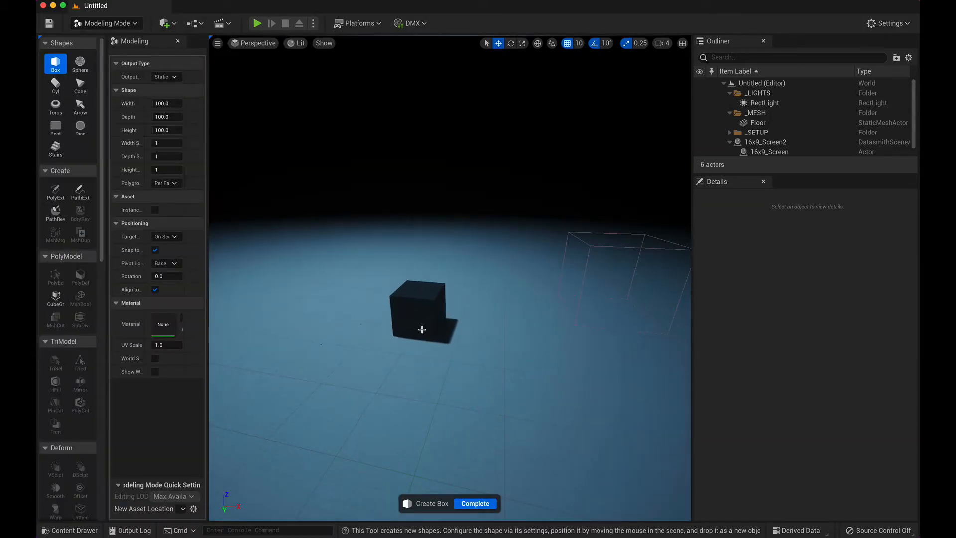
{"action": "left_click", "coordinate": [429, 326]}
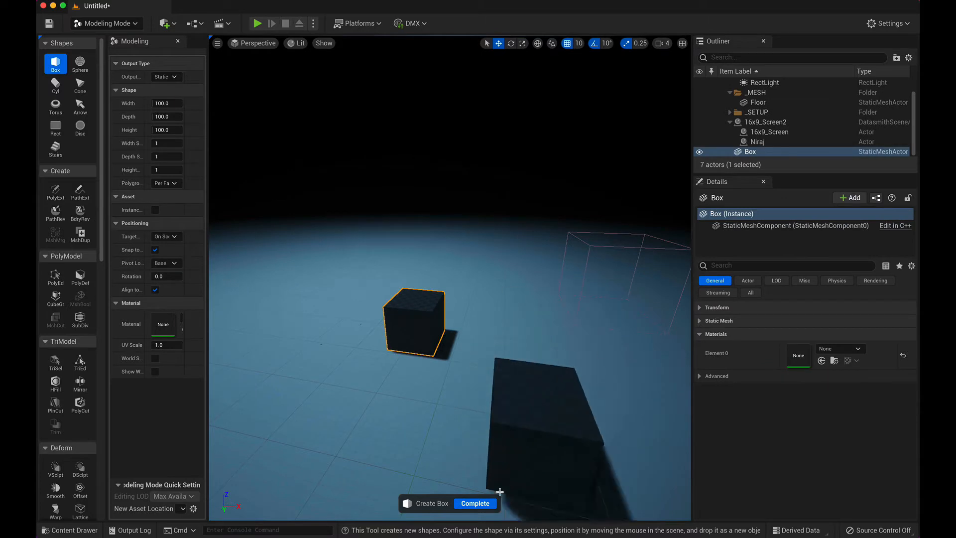
{"action": "left_click", "coordinate": [468, 504]}
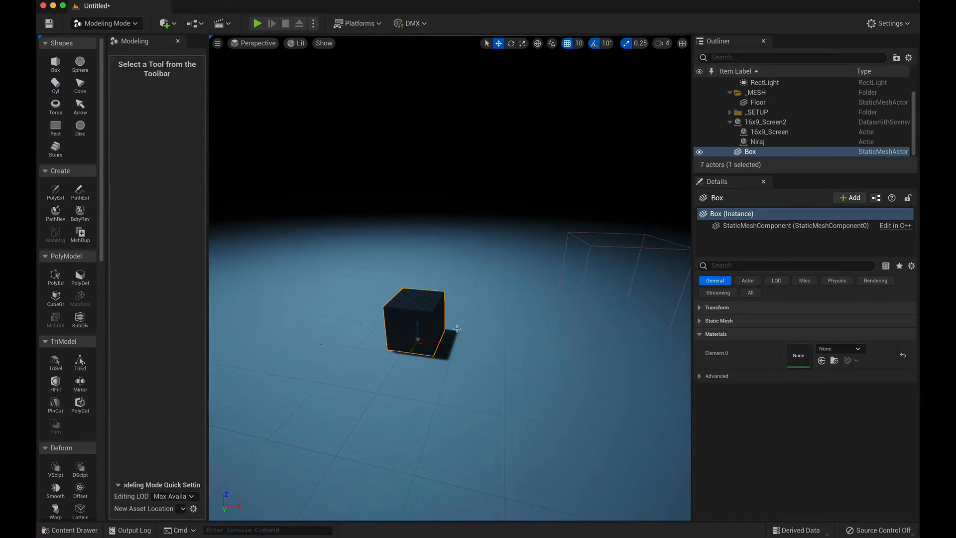
Step: Scale the box up uniformly to several times its size and return to Select mode
{"action": "left_click", "coordinate": [522, 43]}
{"action": "left_click_drag", "start_coordinate": [419, 340], "coordinate": [564, 244]}
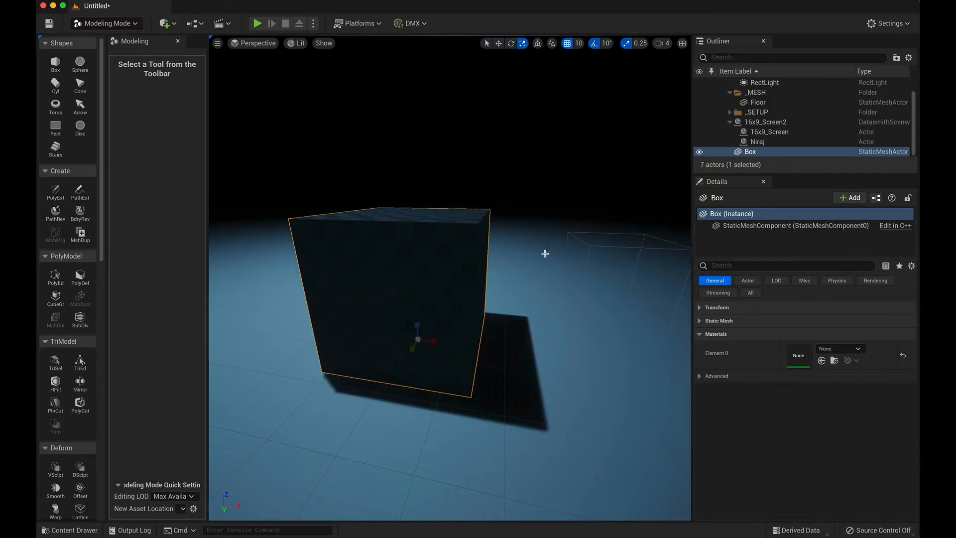
{"action": "left_click", "coordinate": [107, 23]}
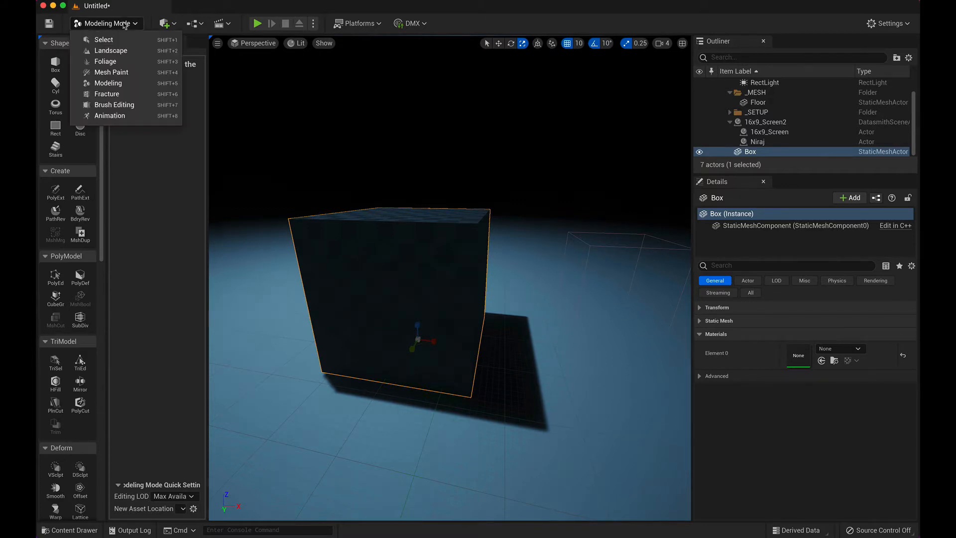
{"action": "left_click", "coordinate": [170, 37]}
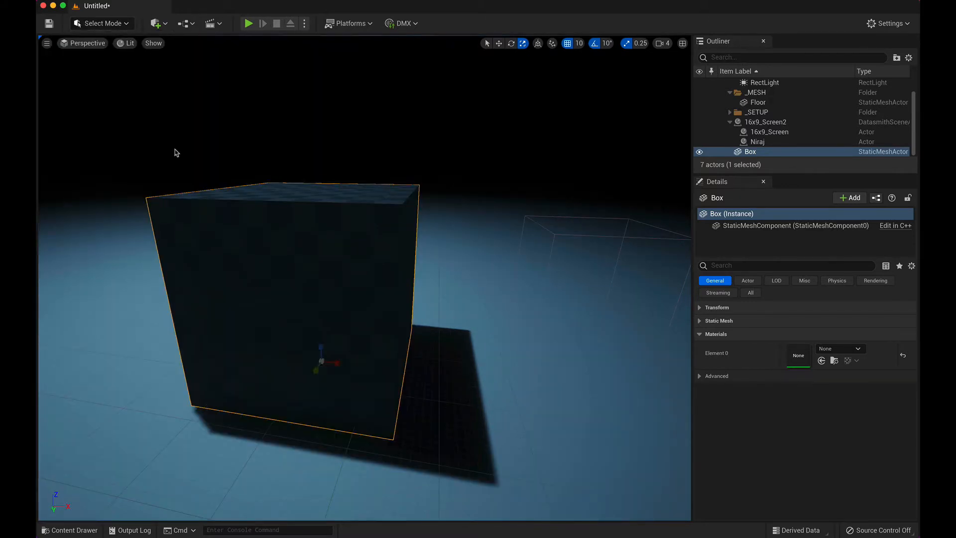
Step: Browse to the Textures folder inside Materials and check the details of the RAIN screenshot texture
{"action": "left_click", "coordinate": [59, 531]}
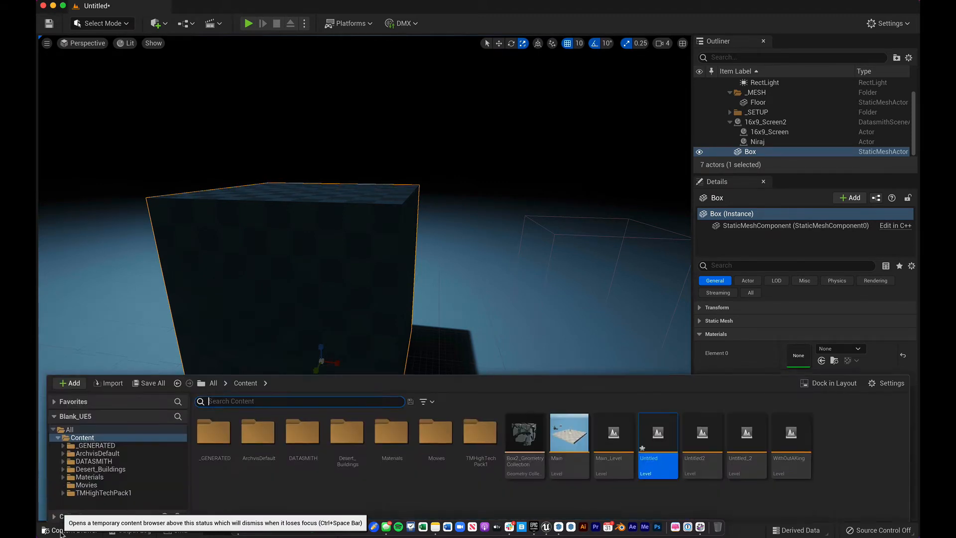
{"action": "left_click", "coordinate": [391, 432]}
{"action": "double_click", "coordinate": [392, 431]}
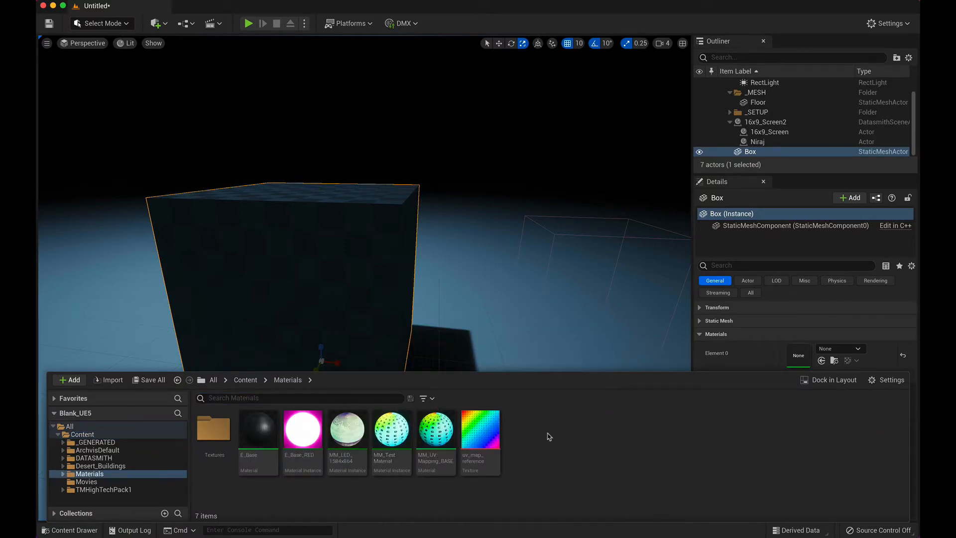
{"action": "double_click", "coordinate": [215, 432]}
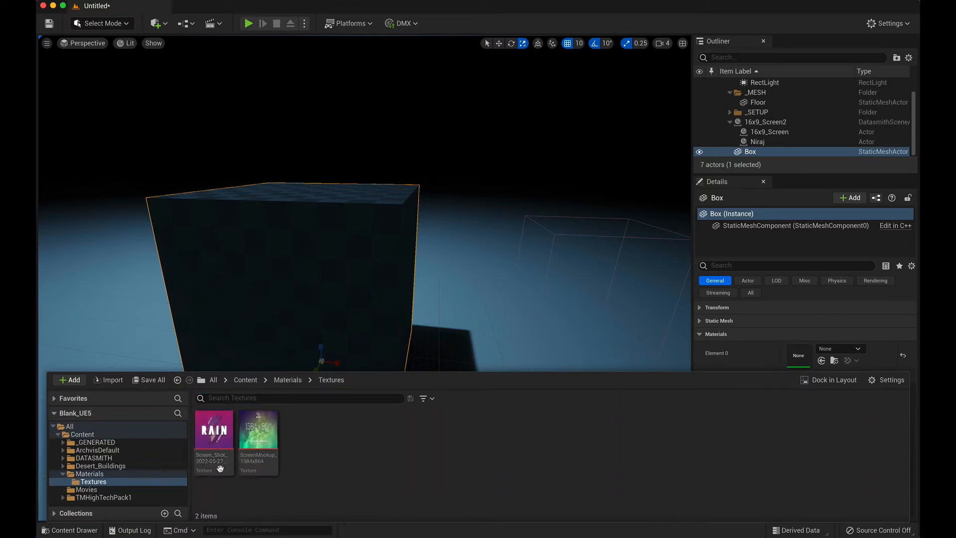
{"action": "mouse_move", "coordinate": [220, 469]}
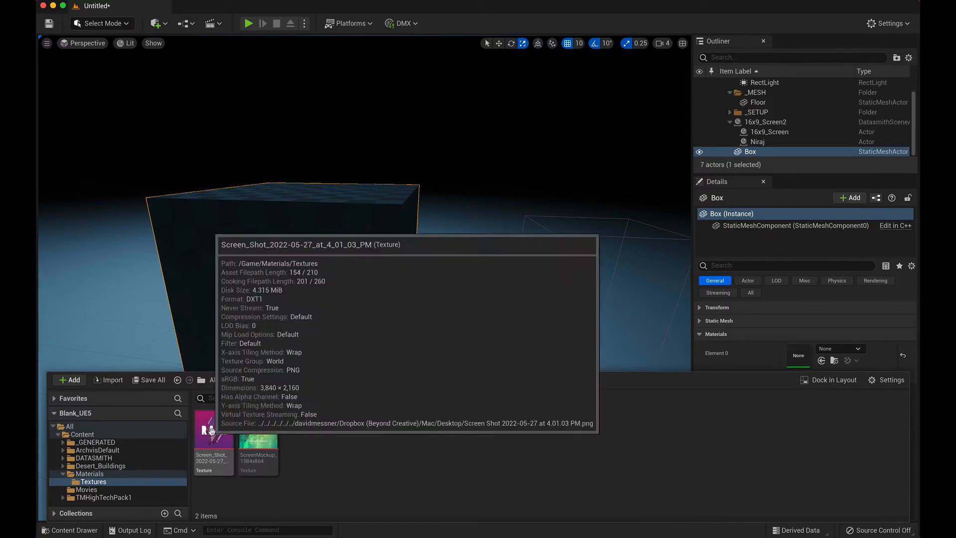
{"action": "left_click_drag", "start_coordinate": [214, 432], "coordinate": [243, 271]}
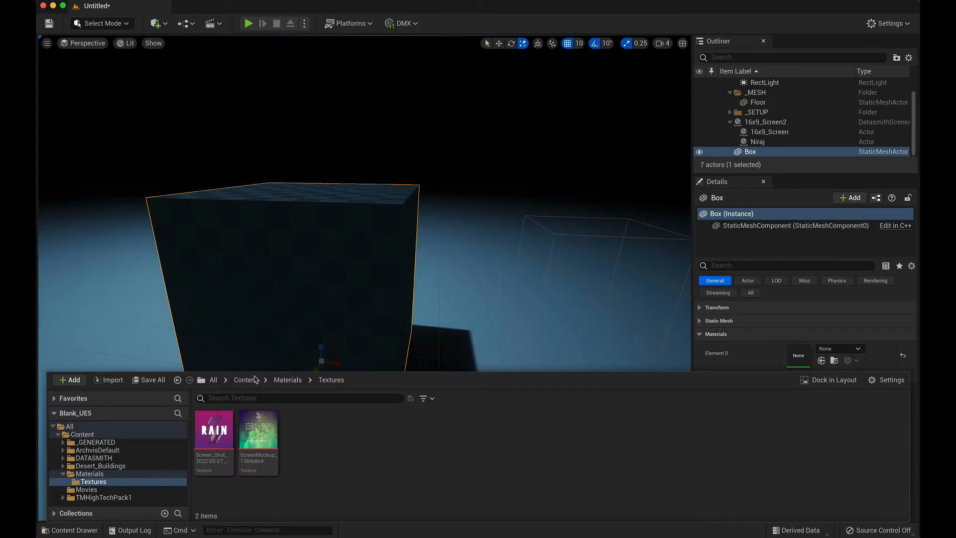
Step: Create a new material in the Materials folder and name it Sample
{"action": "left_click", "coordinate": [289, 381]}
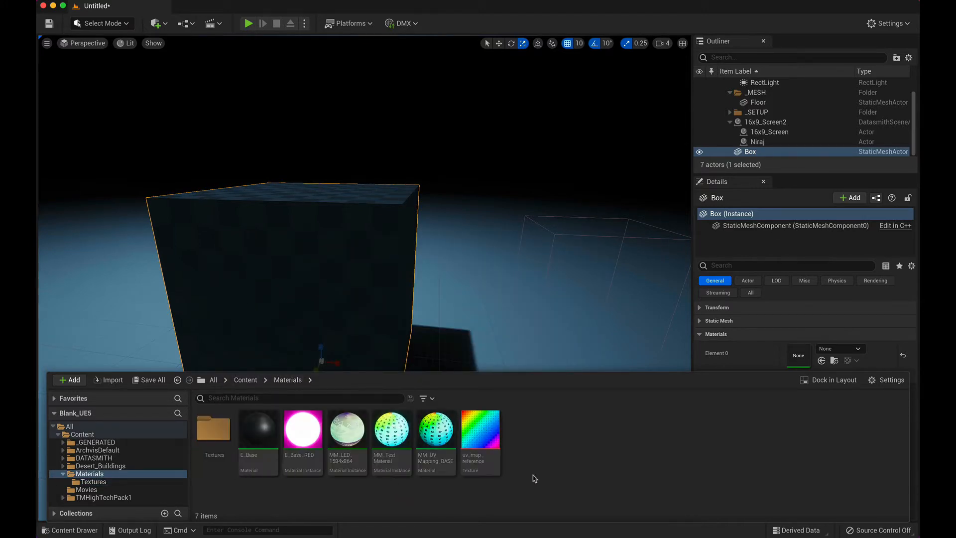
{"action": "right_click", "coordinate": [567, 456]}
{"action": "left_click", "coordinate": [622, 210]}
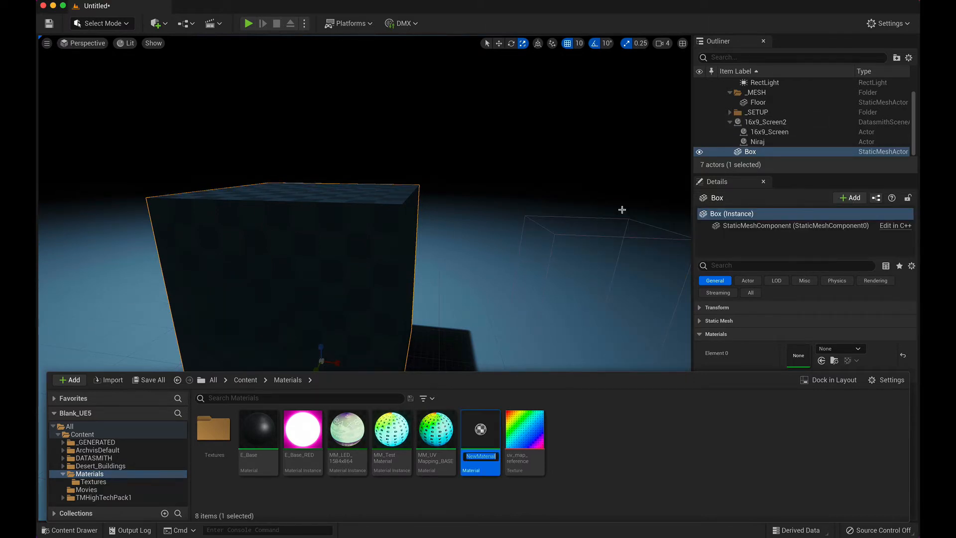
{"action": "key", "text": "shift+s"}
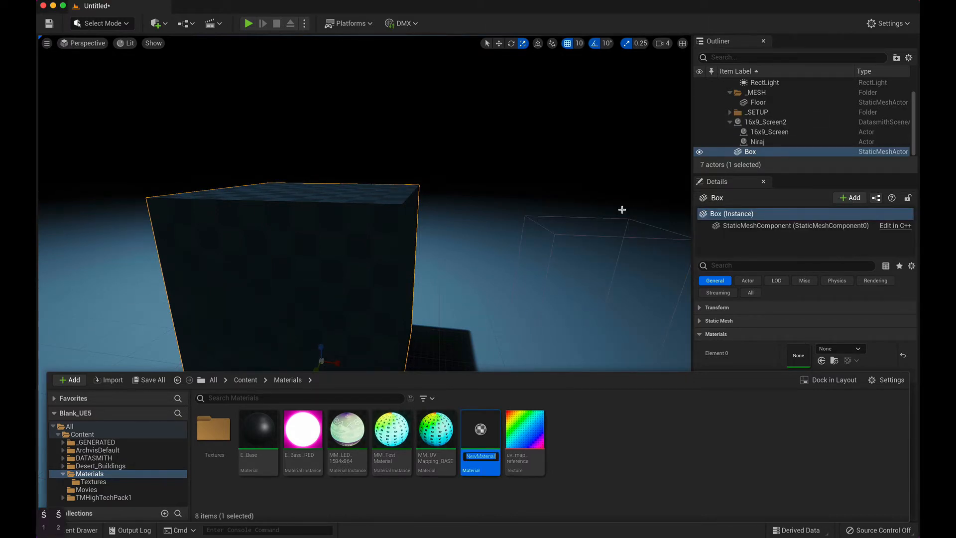
{"action": "key", "text": "BackSpace"}
{"action": "type", "text": "Sam"}
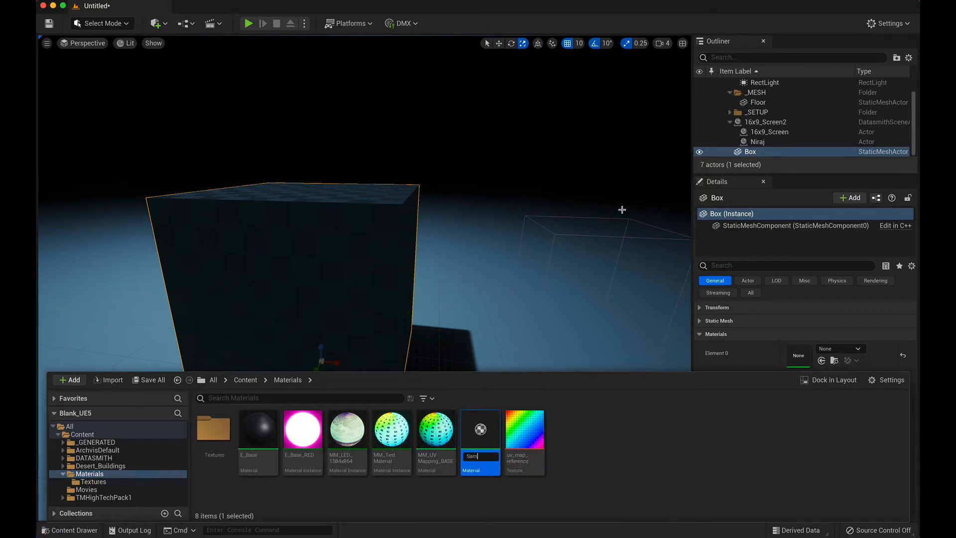
{"action": "type", "text": "ple"}
{"action": "key", "text": "Return"}
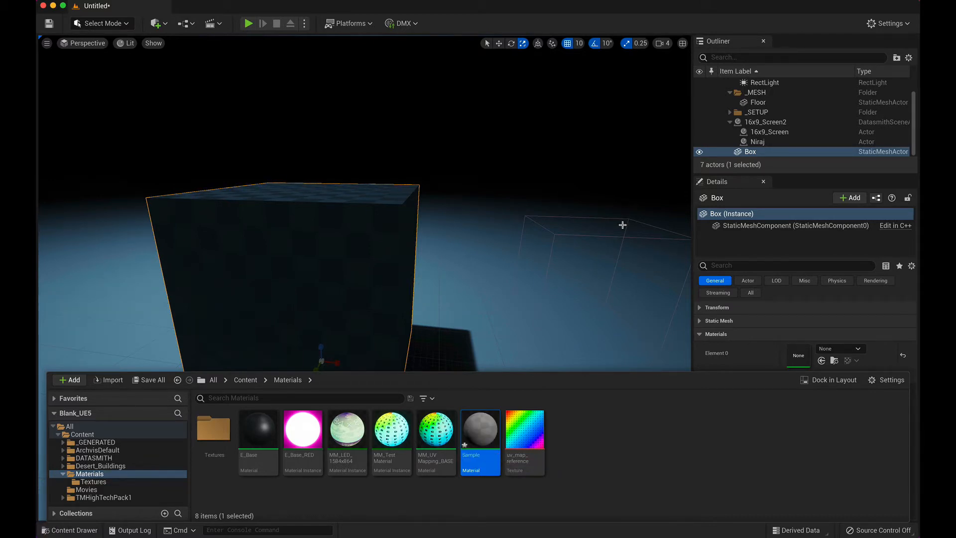
Step: Add the RAIN texture to the Sample material's graph and connect its RGB output to Base Color
{"action": "double_click", "coordinate": [476, 435]}
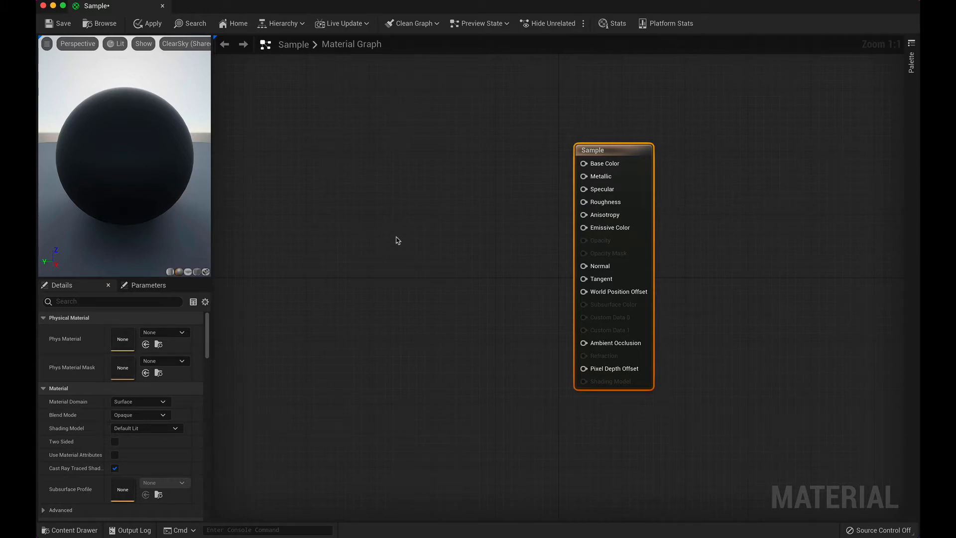
{"action": "left_click", "coordinate": [70, 530]}
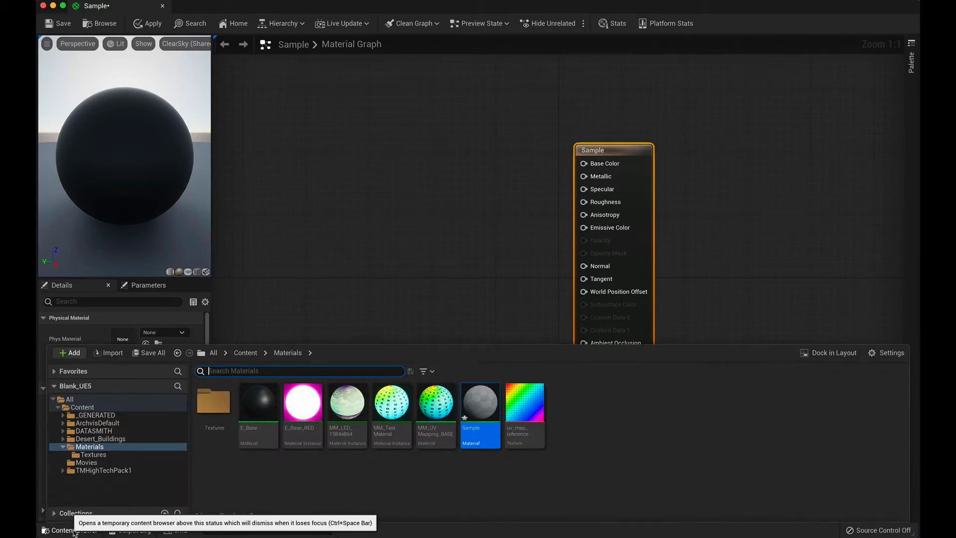
{"action": "double_click", "coordinate": [219, 409]}
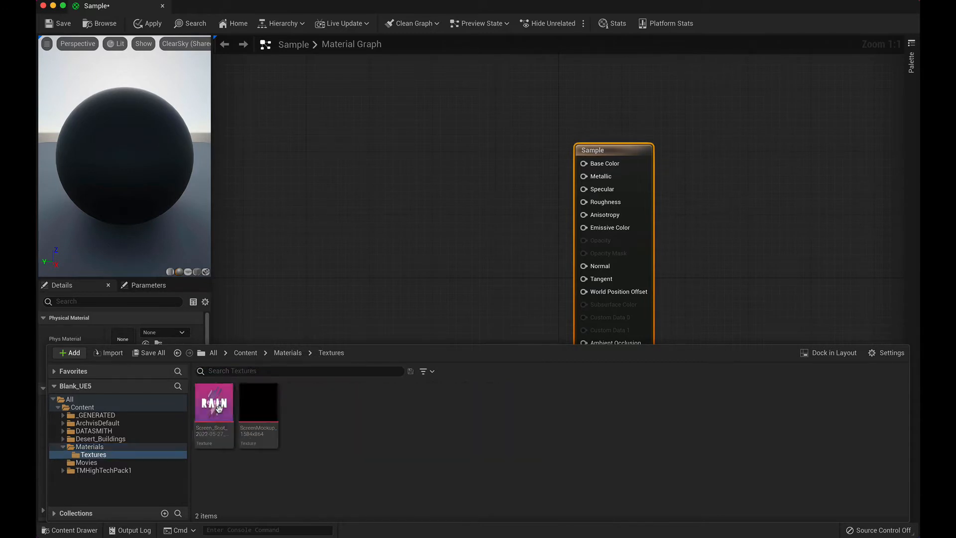
{"action": "left_click_drag", "start_coordinate": [230, 419], "coordinate": [378, 197]}
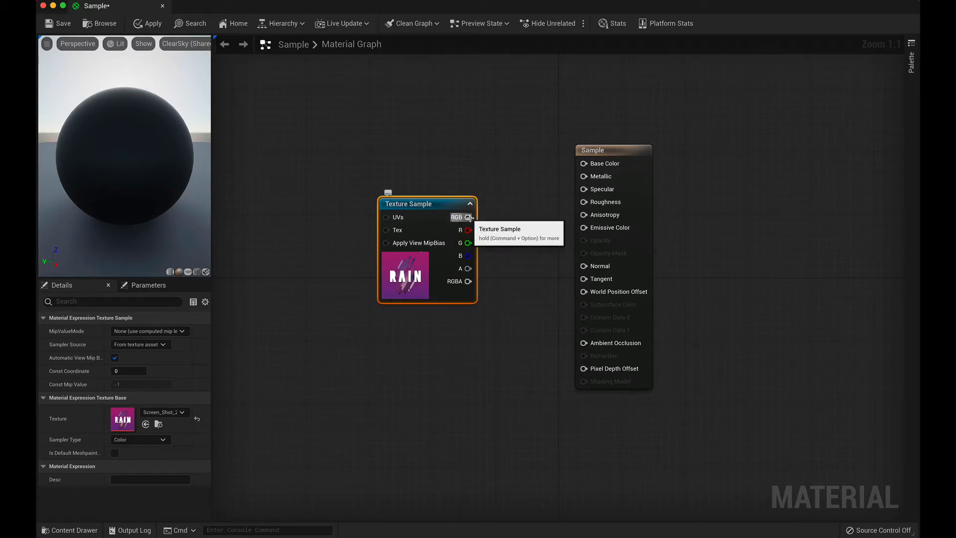
{"action": "left_click_drag", "start_coordinate": [468, 217], "coordinate": [584, 163]}
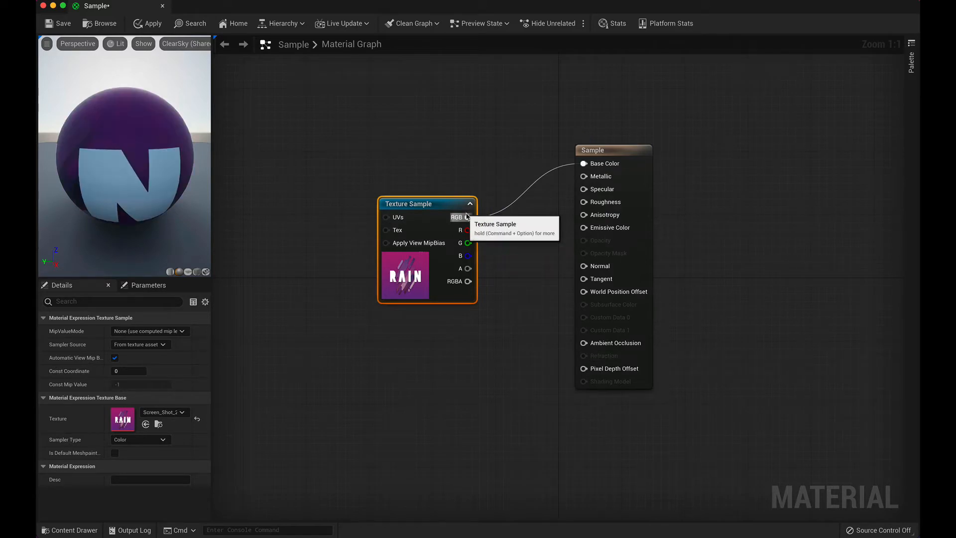
Step: Preview the material on a cube from several angles and save the Sample material
{"action": "left_click", "coordinate": [197, 271]}
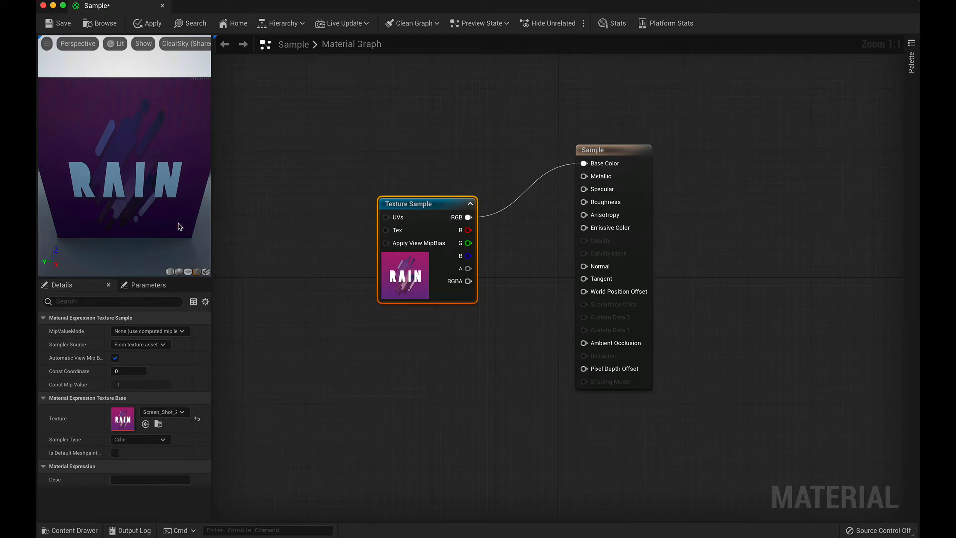
{"action": "middle_click_drag", "start_coordinate": [180, 216], "coordinate": [233, 217]}
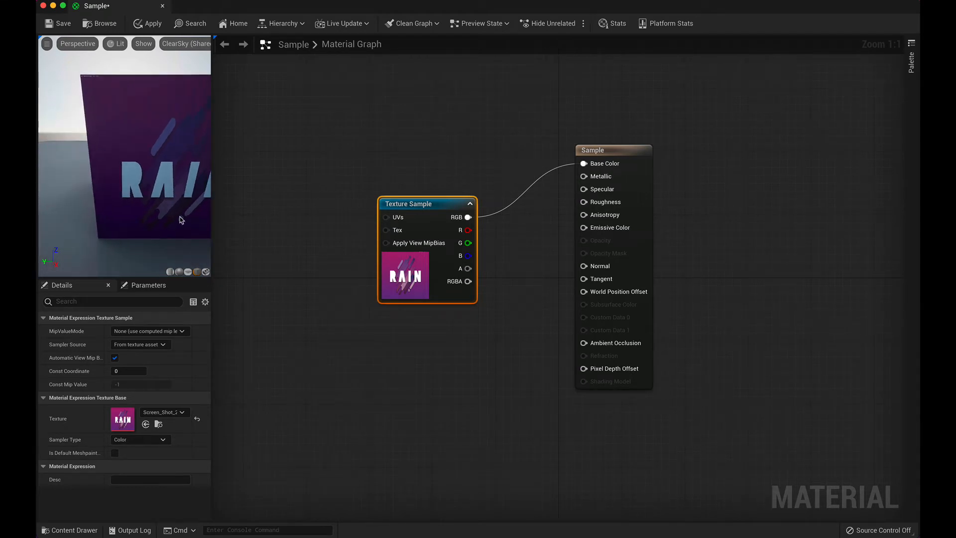
{"action": "mouse_move", "coordinate": [180, 216]}
{"action": "right_mouse_down"}
{"action": "mouse_move", "coordinate": [180, 174]}
{"action": "mouse_move", "coordinate": [179, 205]}
{"action": "right_mouse_up"}
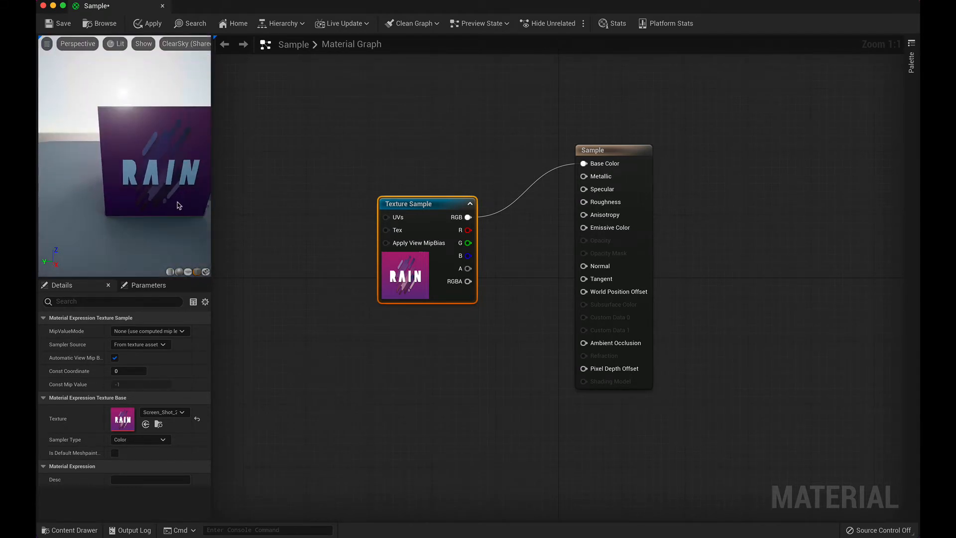
{"action": "middle_click_drag", "start_coordinate": [180, 206], "coordinate": [170, 207]}
{"action": "left_click_drag", "start_coordinate": [171, 207], "coordinate": [212, 244]}
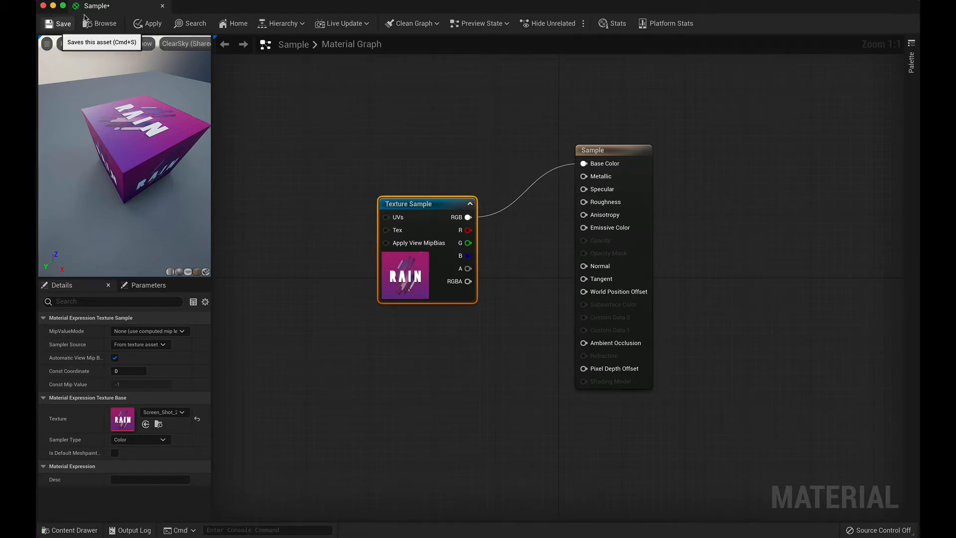
{"action": "left_click", "coordinate": [69, 25]}
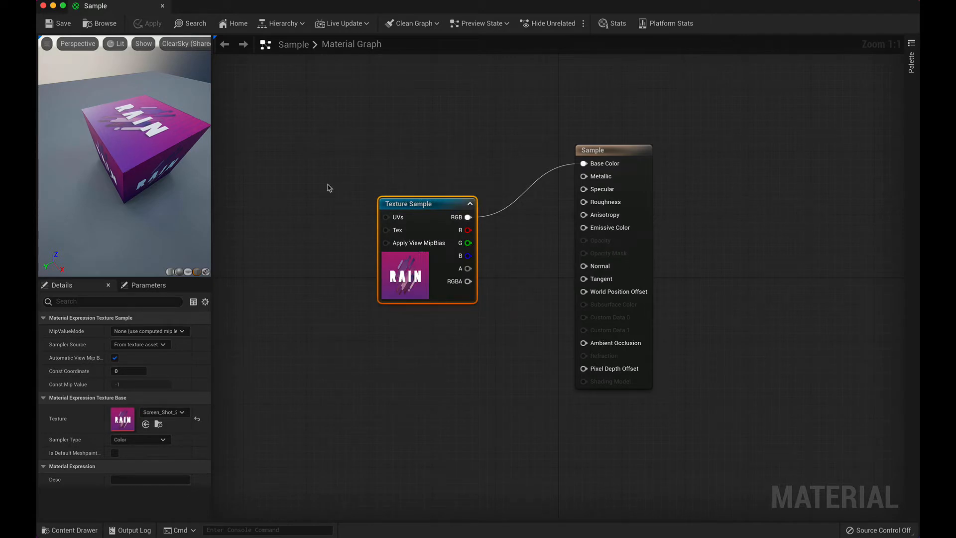
Step: Return to the level and assign the Sample material to the box's Element 0 material slot
{"action": "left_click", "coordinate": [53, 7]}
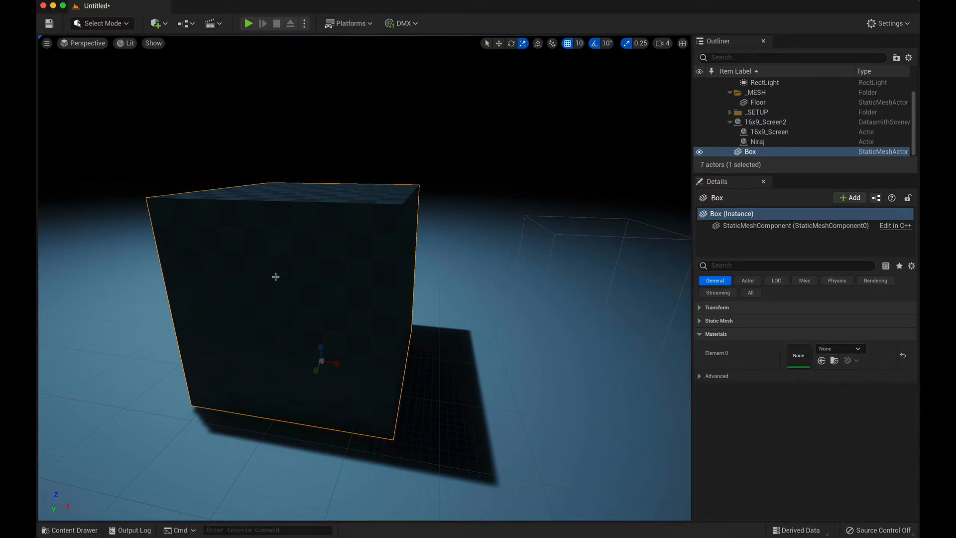
{"action": "left_click", "coordinate": [74, 531]}
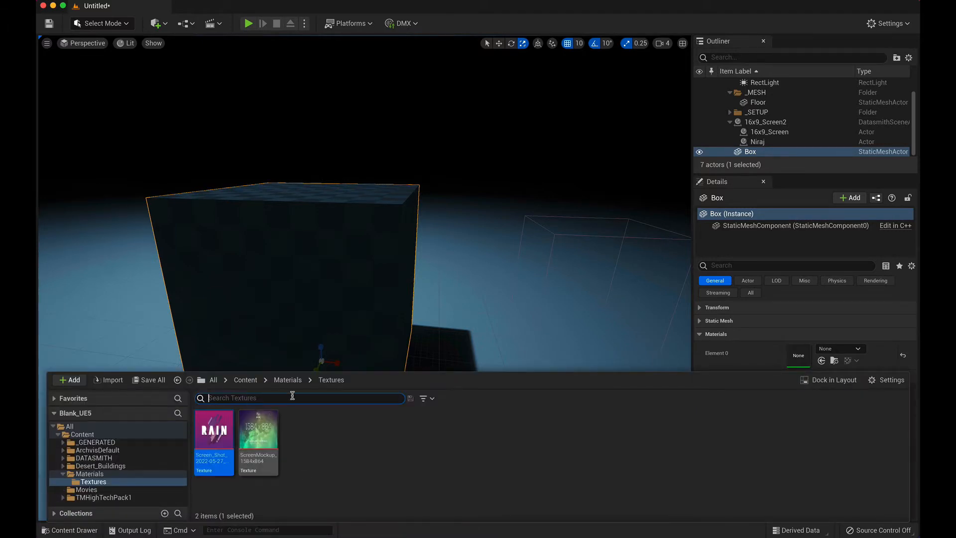
{"action": "left_click", "coordinate": [288, 380]}
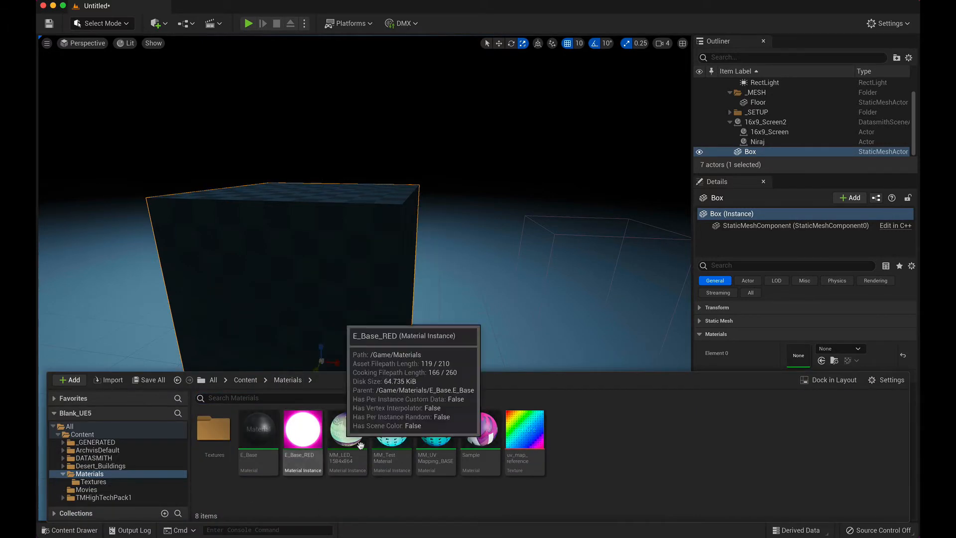
{"action": "left_click", "coordinate": [480, 430]}
{"action": "left_click_drag", "start_coordinate": [480, 429], "coordinate": [798, 355]}
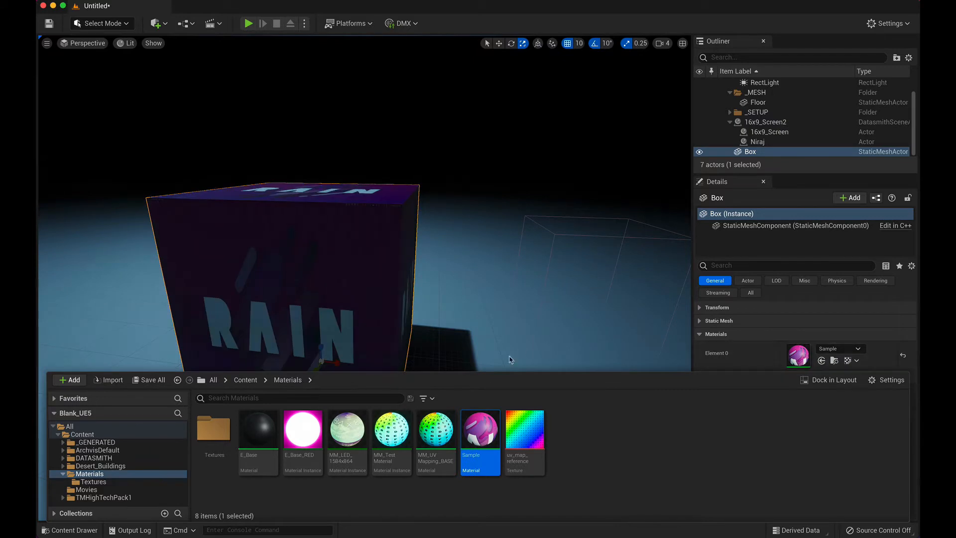
{"action": "left_click", "coordinate": [84, 332]}
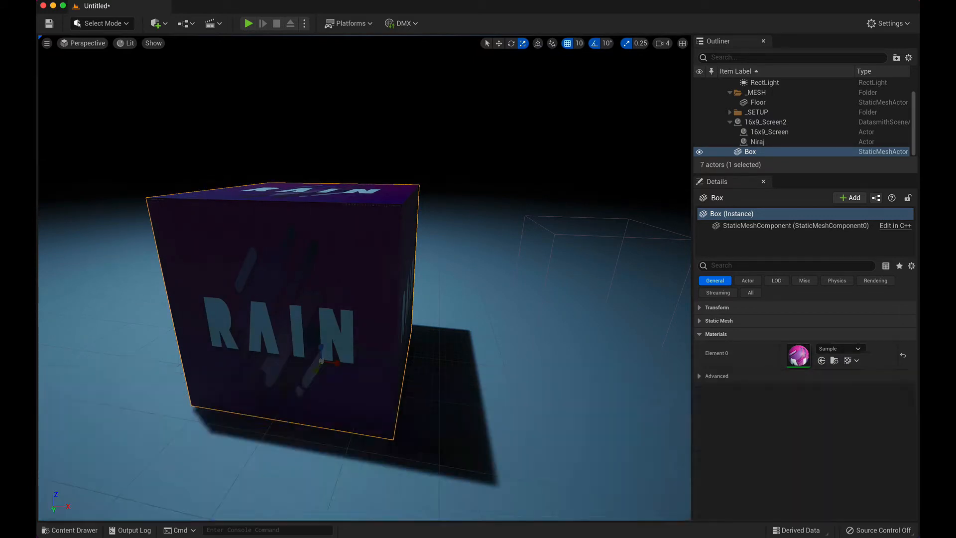
Step: Stretch the box in the level along its length and height to see how the RAIN texture deforms with it
{"action": "left_click", "coordinate": [430, 412]}
{"action": "right_click_drag", "start_coordinate": [441, 340], "coordinate": [454, 358]}
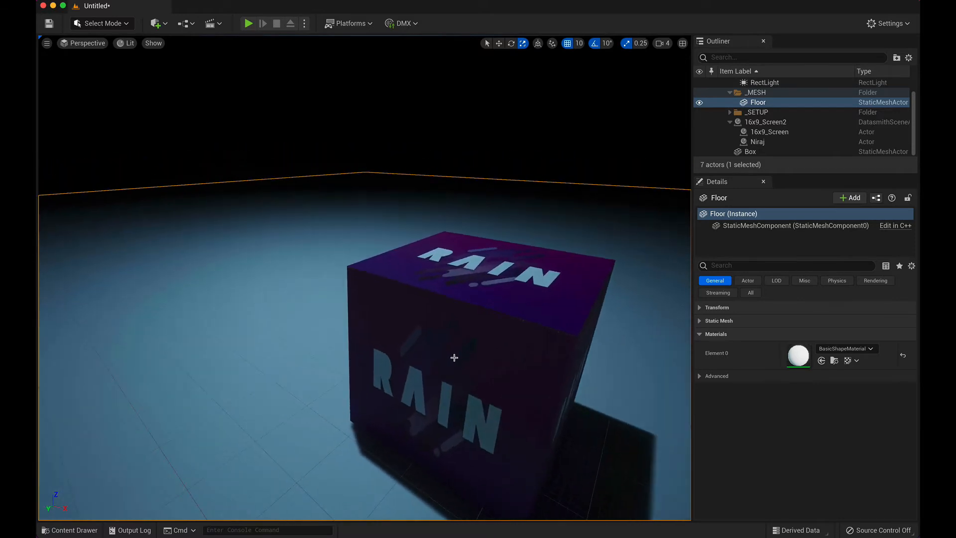
{"action": "left_click", "coordinate": [451, 369]}
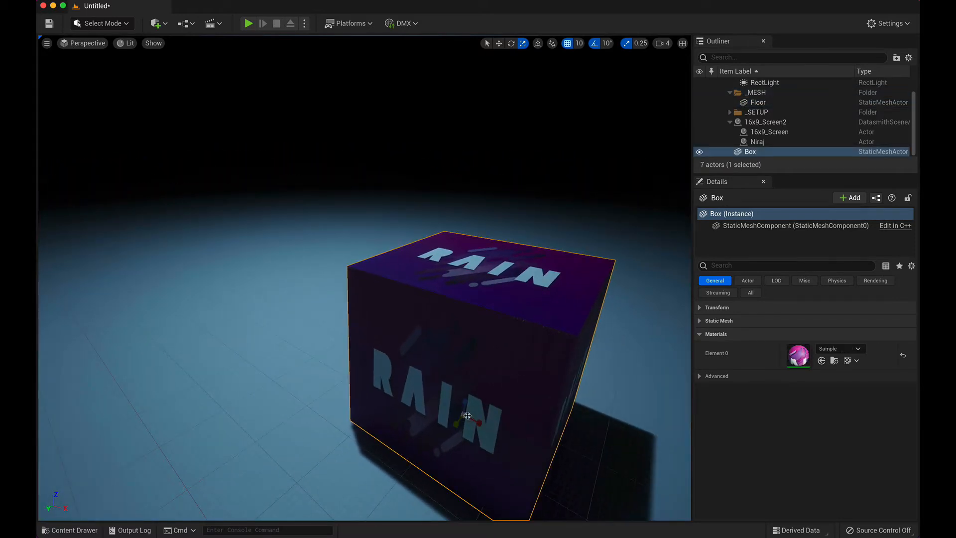
{"action": "left_click_drag", "start_coordinate": [465, 402], "coordinate": [453, 384]}
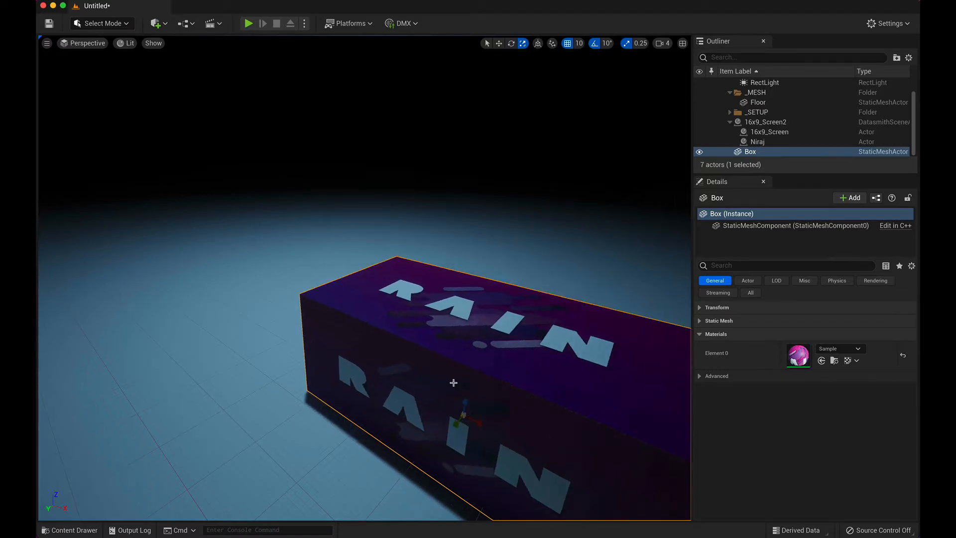
{"action": "scroll", "coordinate": [453, 384], "scroll_direction": "down", "scroll_amount": 2}
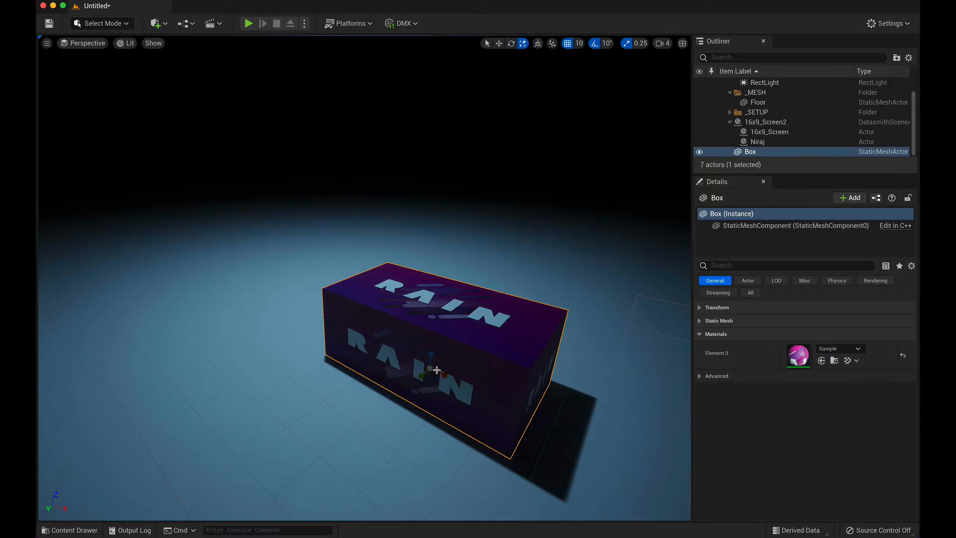
{"action": "left_click_drag", "start_coordinate": [431, 355], "coordinate": [432, 305]}
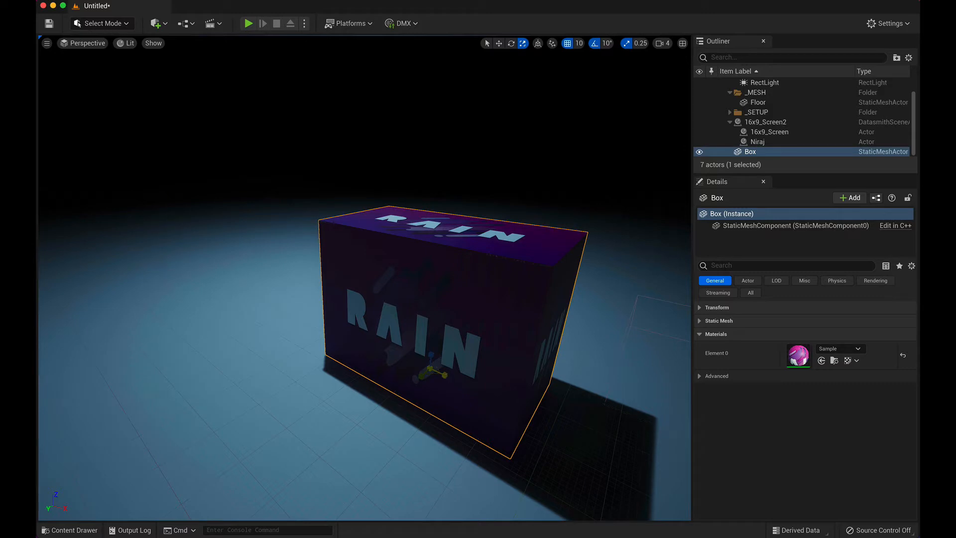
{"action": "left_click_drag", "start_coordinate": [445, 375], "coordinate": [447, 376]}
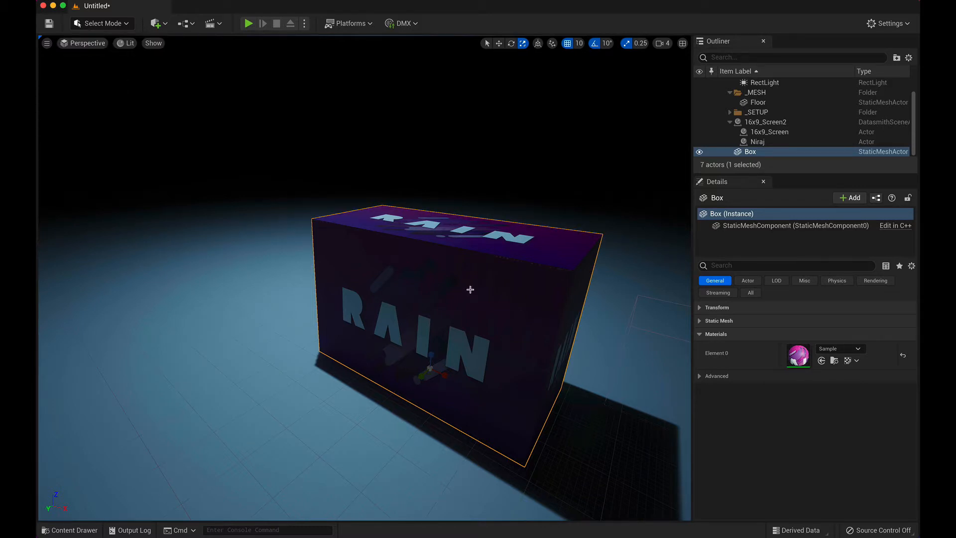
Step: Delete the textured box from the level and switch to SketchUp with the 16x9 Screen model
{"action": "key", "text": "Delete"}
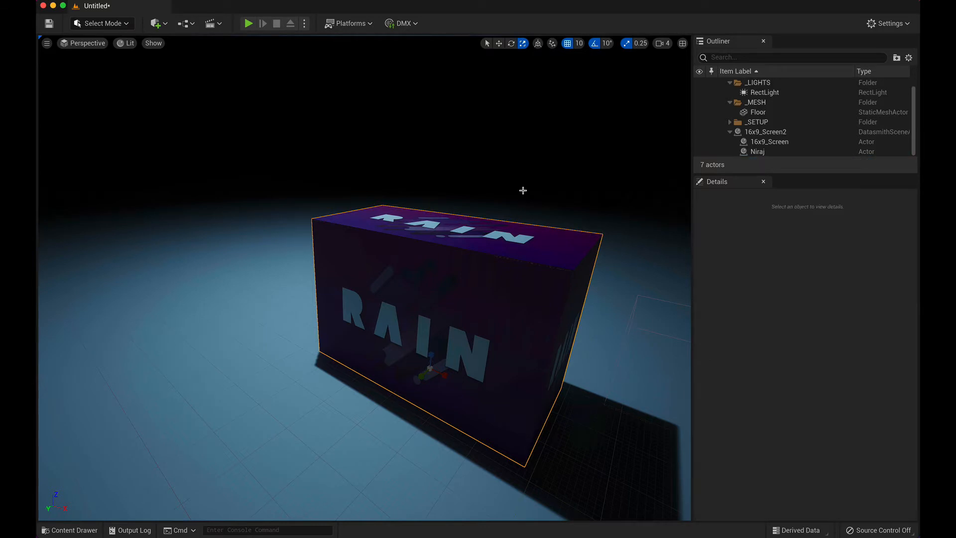
{"action": "key", "text": "super+Tab"}
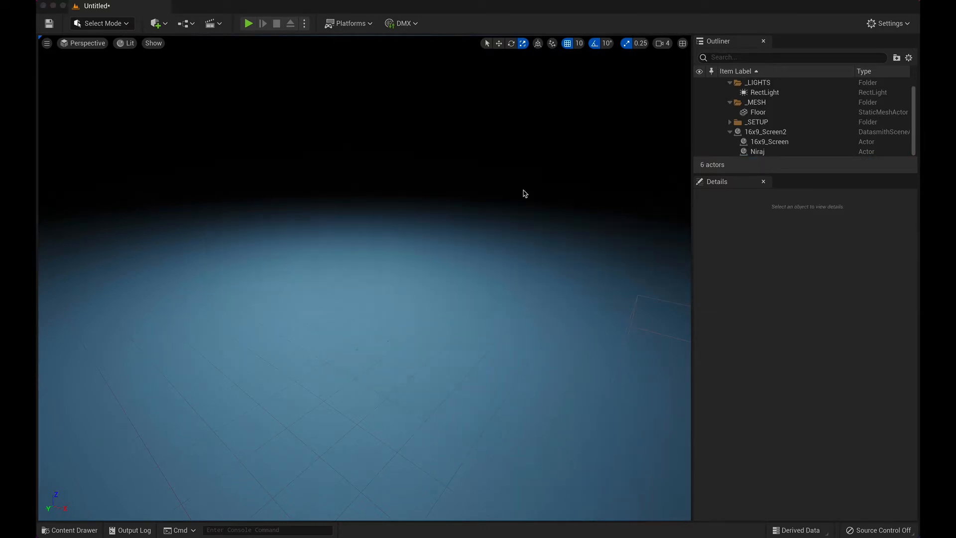
{"action": "key", "text": "super+Tab"}
{"action": "key", "text": "super+Tab"}
{"action": "key", "text": "super+Tab"}
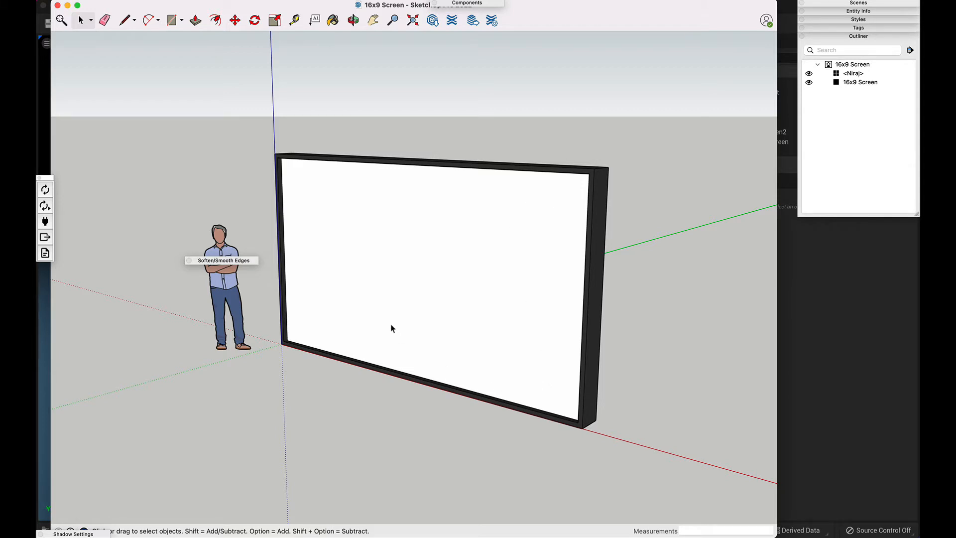
Step: Export the screen model to a Datasmith file named 16x9 Screen_01.udatasmith in the 16x9 Screen folder
{"action": "left_click", "coordinate": [45, 238]}
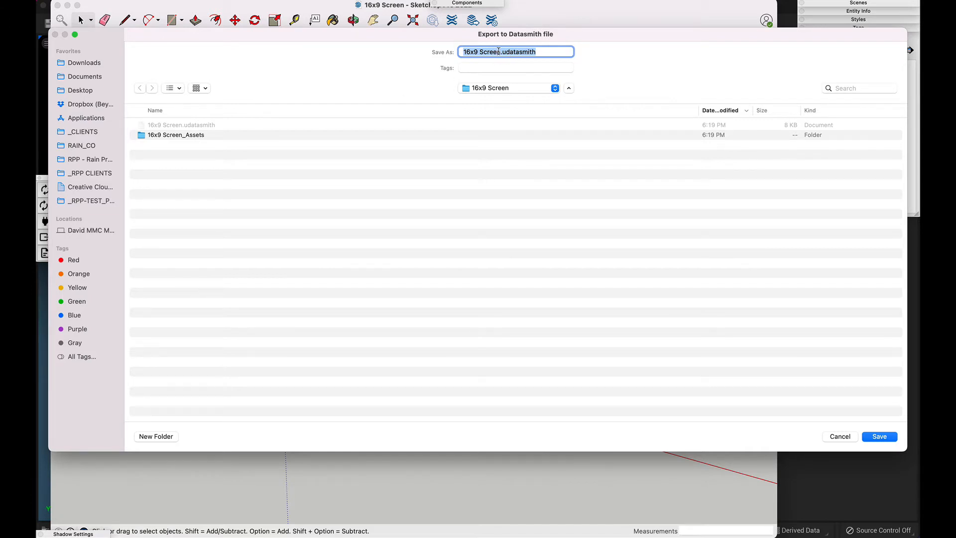
{"action": "left_click", "coordinate": [499, 52]}
{"action": "type", "text": "_01"}
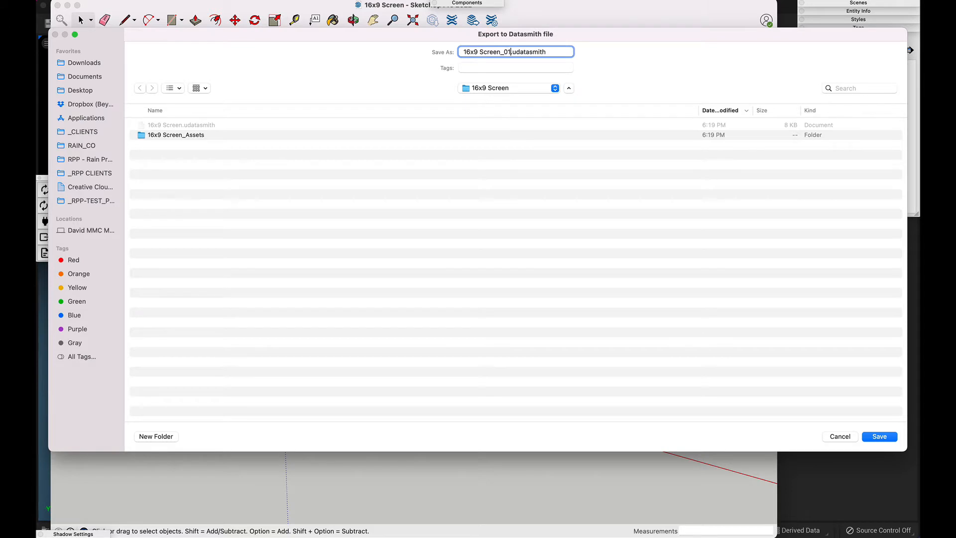
{"action": "key", "text": "Return"}
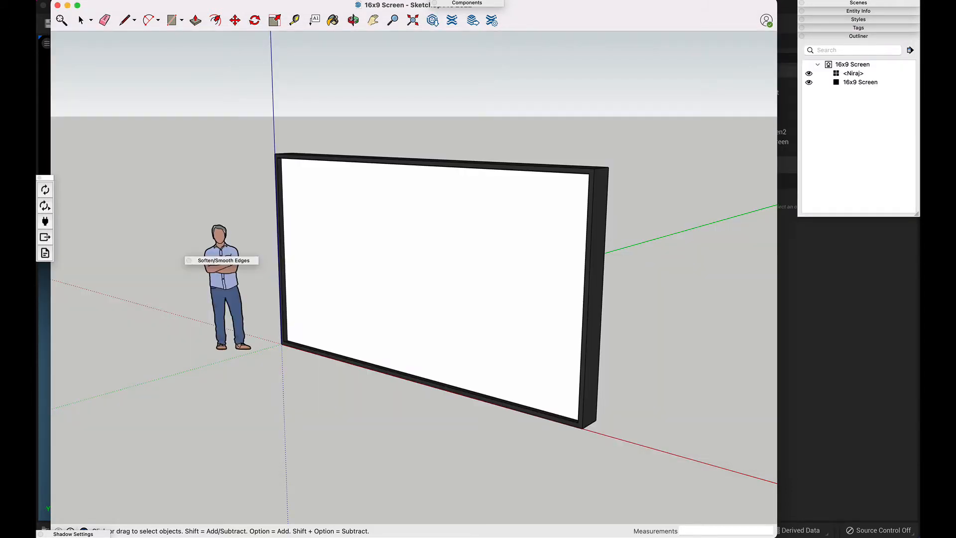
Step: Switch back to Unreal Engine and place the 16x9_Screen Datasmith scene from DATASMITH/16x9_Screen on the lit floor
{"action": "key", "text": "super+Tab"}
{"action": "key", "text": "super+Tab"}
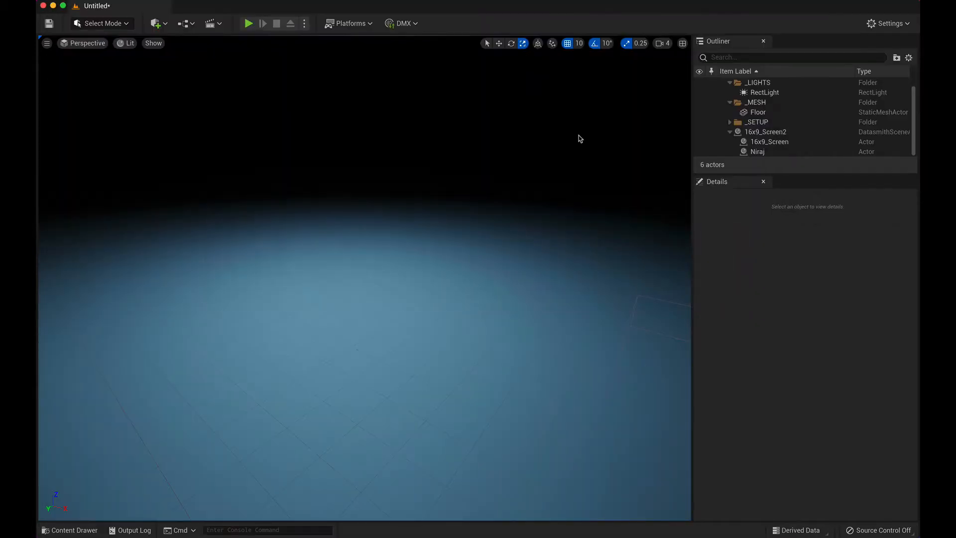
{"action": "left_click", "coordinate": [70, 530]}
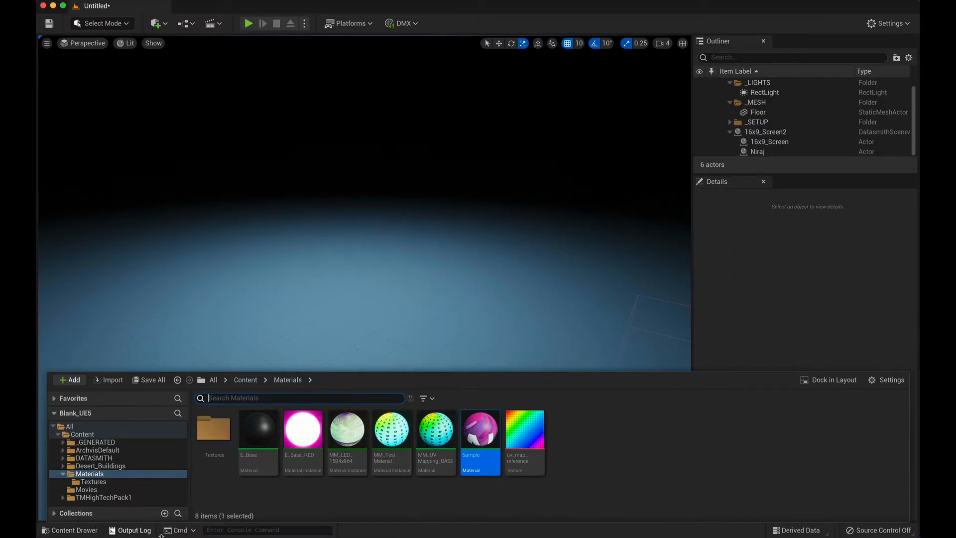
{"action": "left_click", "coordinate": [94, 458]}
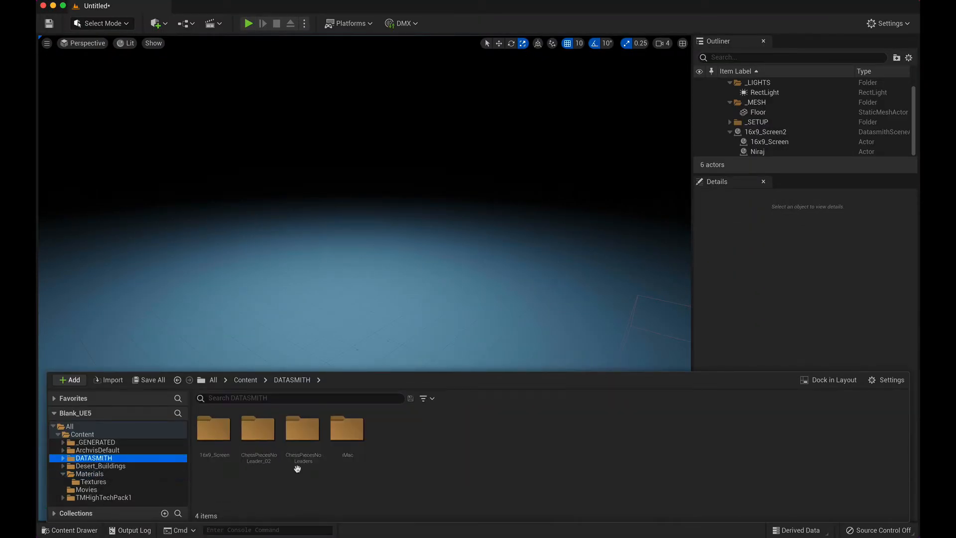
{"action": "double_click", "coordinate": [203, 426]}
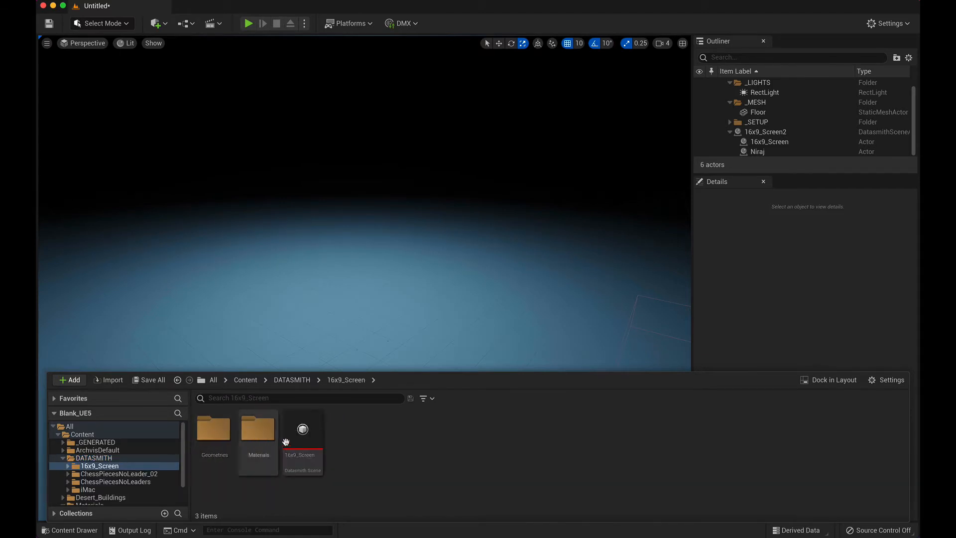
{"action": "left_click_drag", "start_coordinate": [302, 432], "coordinate": [334, 331]}
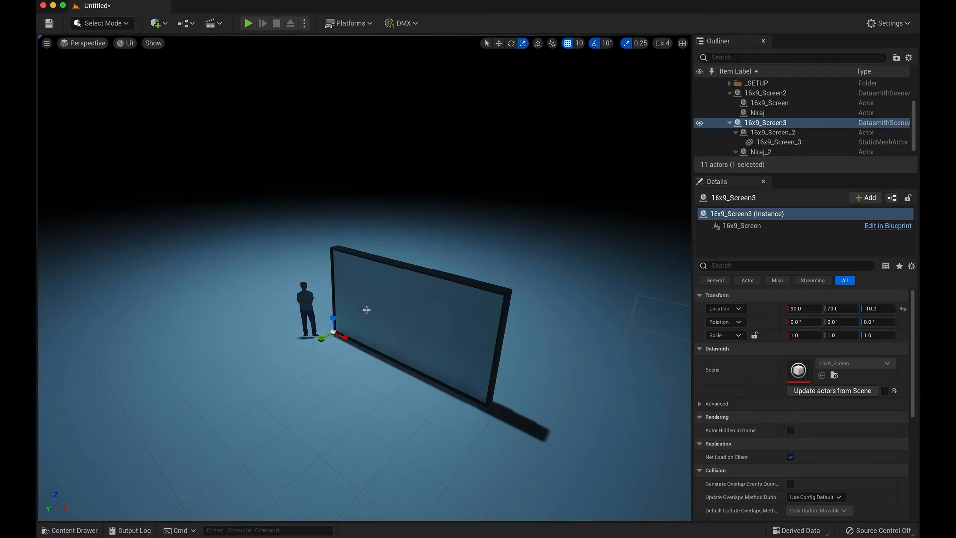
Step: Delete the human figure standing beside the newly placed screen, accepting that its references break
{"action": "scroll", "coordinate": [367, 310], "scroll_direction": "up", "scroll_amount": 6}
{"action": "right_click_drag", "start_coordinate": [354, 322], "coordinate": [346, 350]}
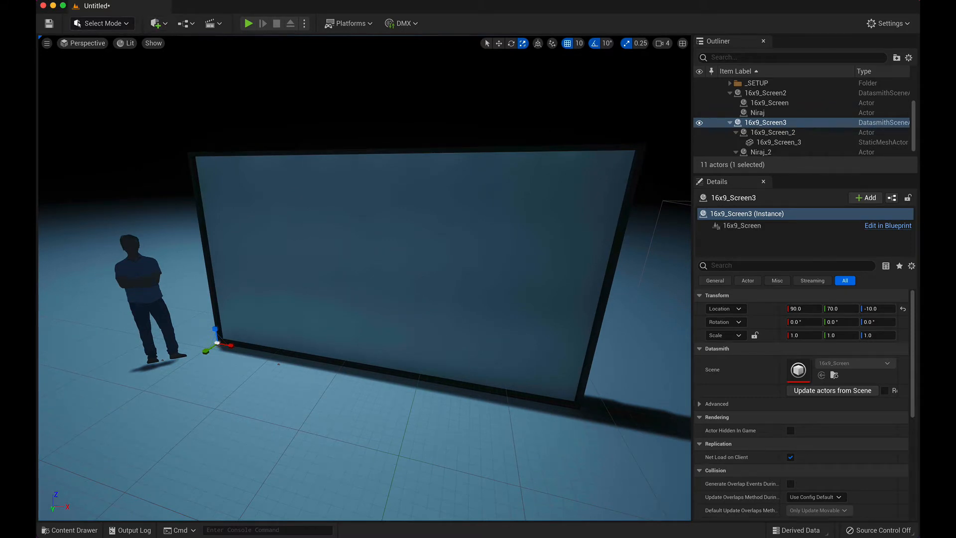
{"action": "left_click", "coordinate": [158, 291]}
{"action": "key", "text": "Delete"}
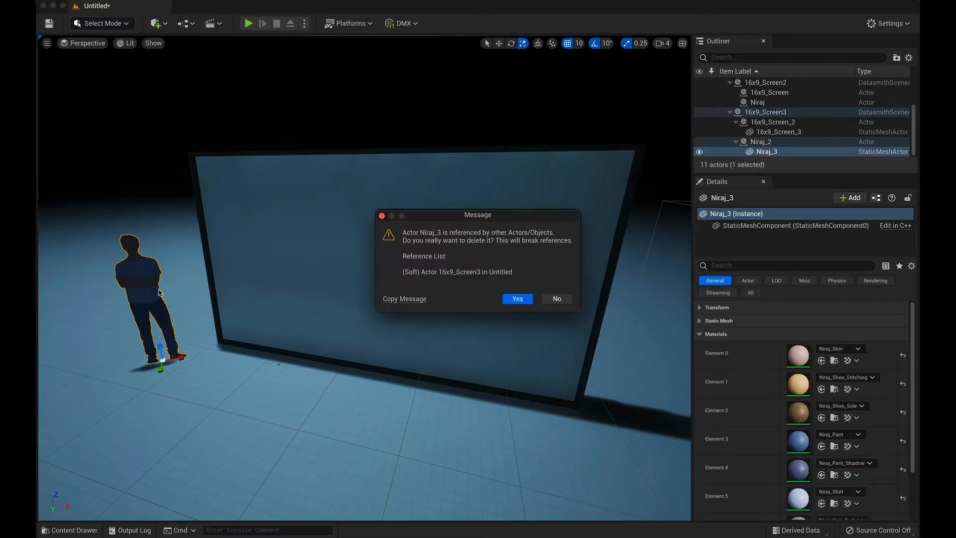
{"action": "left_click", "coordinate": [518, 298]}
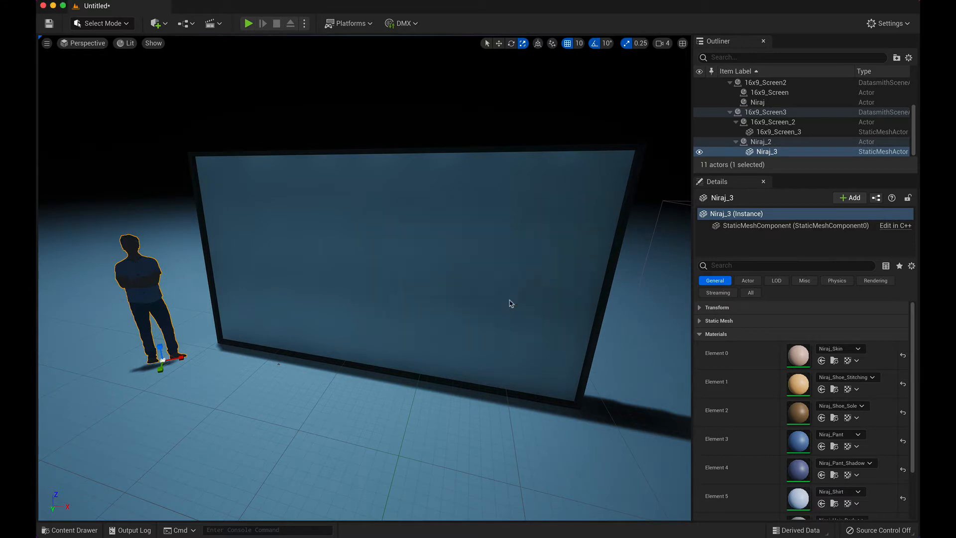
Step: Assign the Sample material from the Materials folder to the screen mesh's Element 1 material slot
{"action": "left_click", "coordinate": [415, 273]}
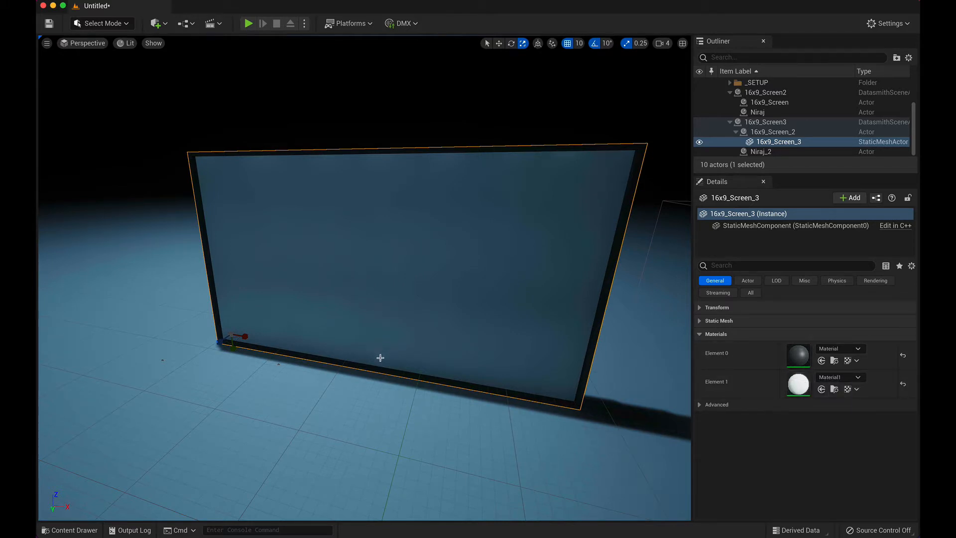
{"action": "left_click", "coordinate": [70, 530]}
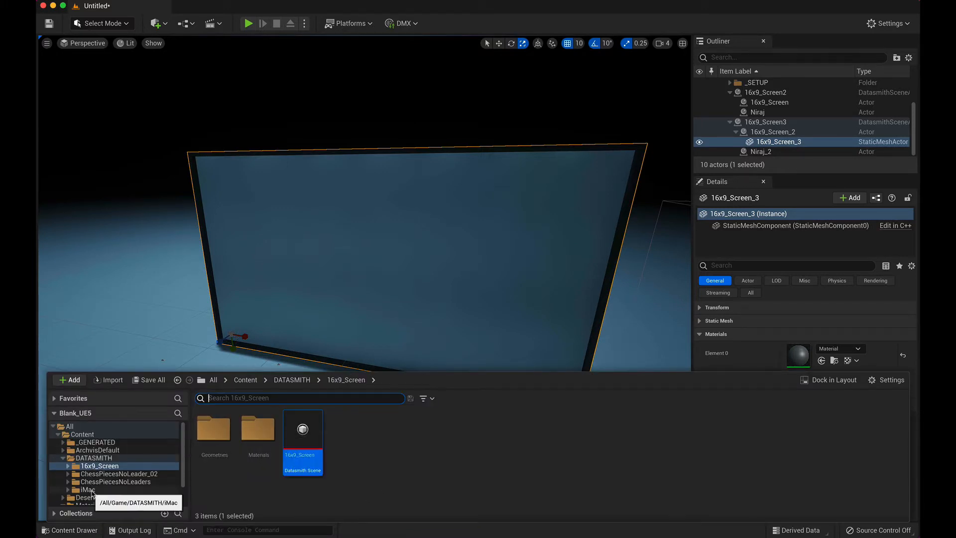
{"action": "scroll", "coordinate": [92, 486], "scroll_direction": "down", "scroll_amount": 3}
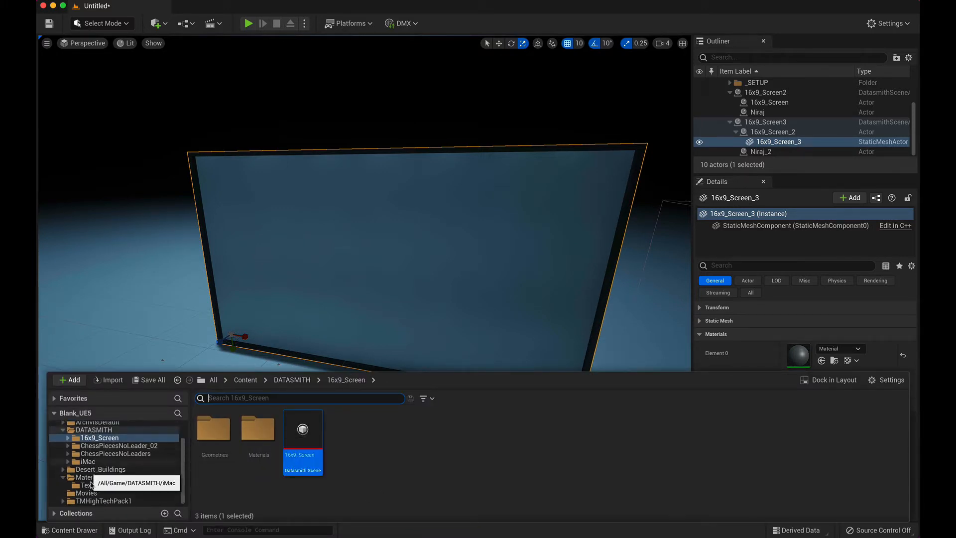
{"action": "left_click", "coordinate": [86, 477]}
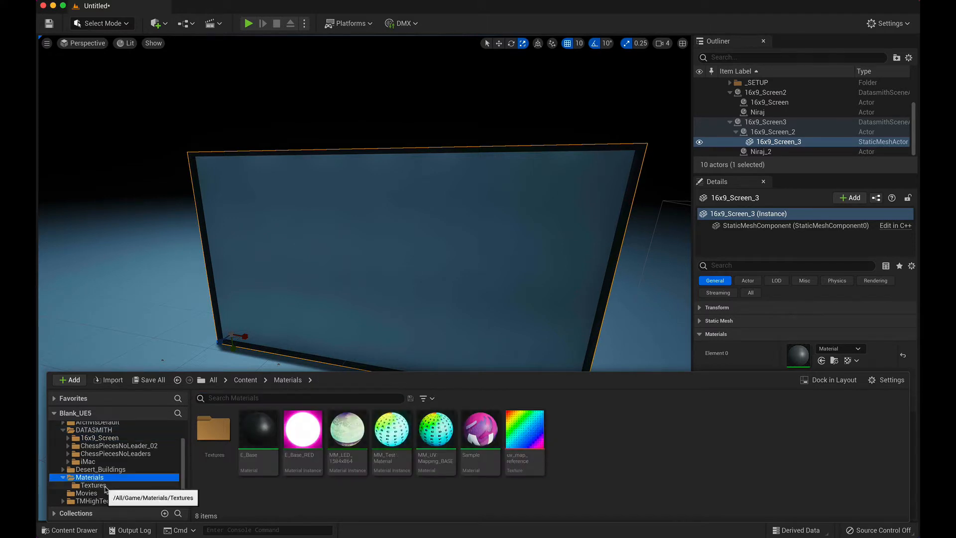
{"action": "left_click", "coordinate": [94, 485]}
{"action": "left_click", "coordinate": [97, 477]}
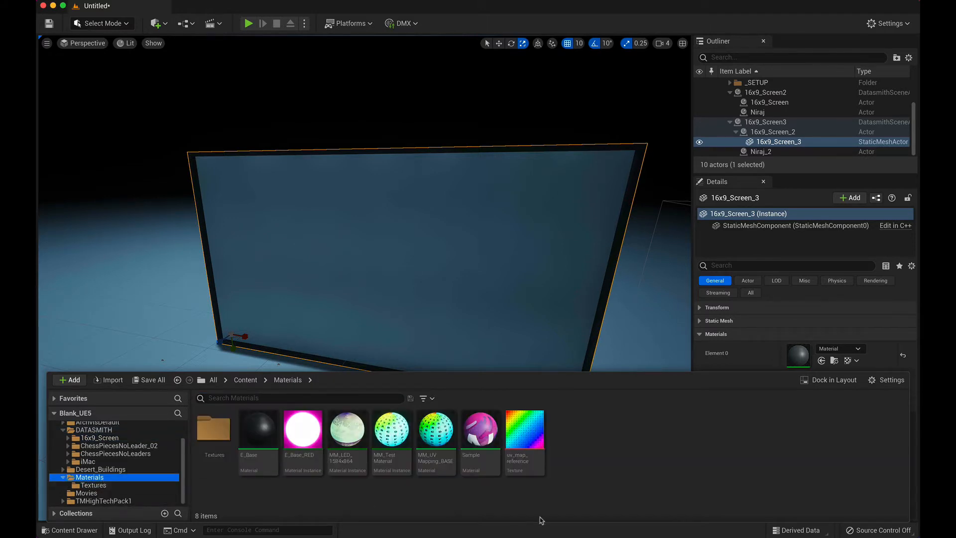
{"action": "left_click", "coordinate": [473, 428]}
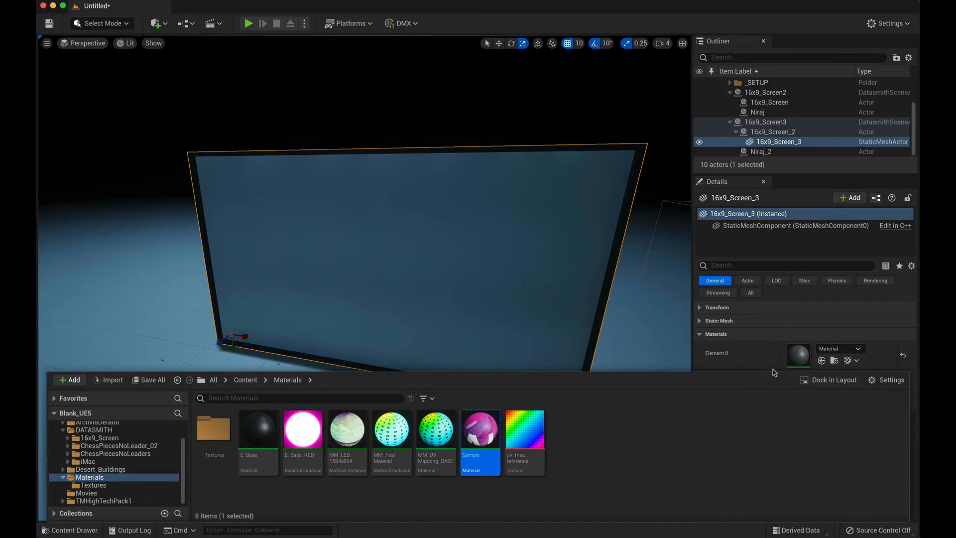
{"action": "left_click", "coordinate": [770, 335]}
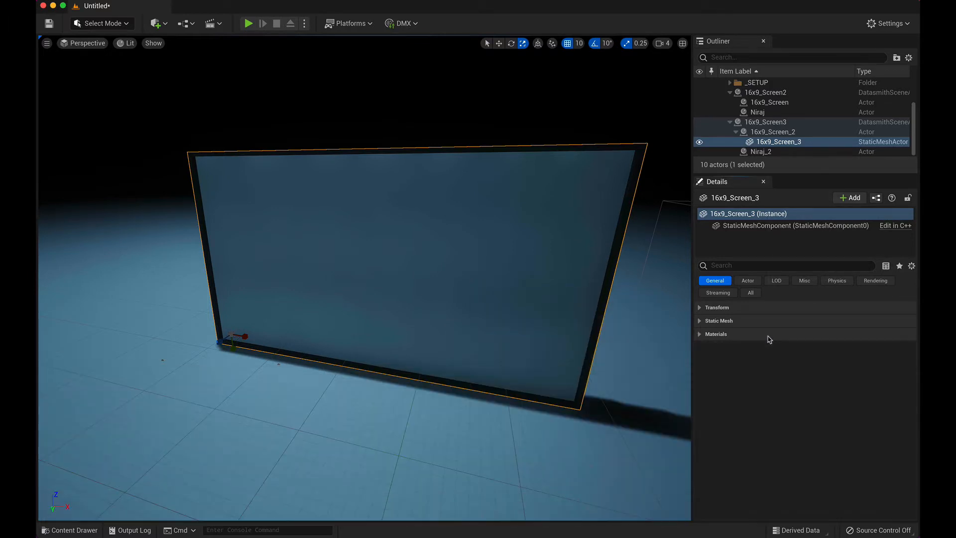
{"action": "left_click", "coordinate": [742, 336]}
{"action": "left_click", "coordinate": [822, 389]}
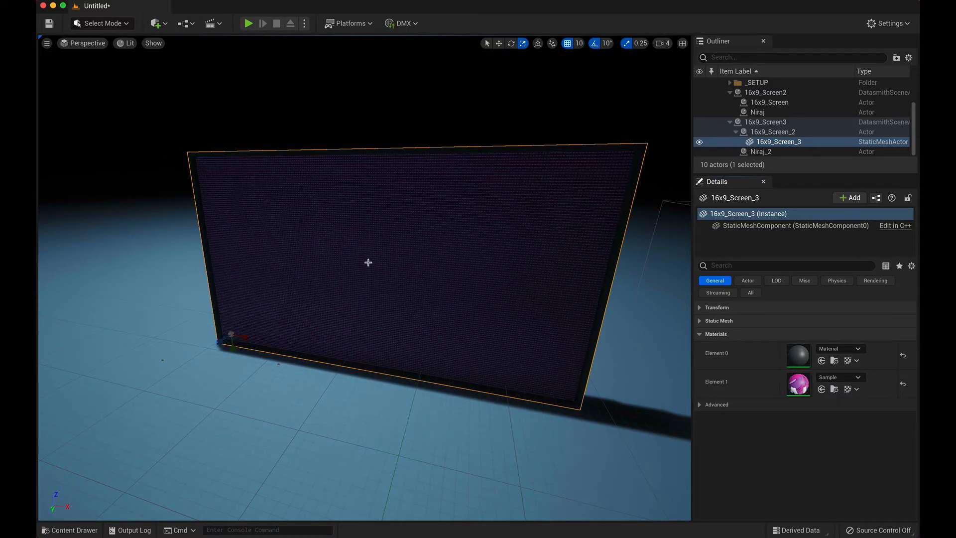
Step: Examine up close and from a distance how the RAIN texture is mapped across the screen's face
{"action": "scroll", "coordinate": [355, 289], "scroll_direction": "up", "scroll_amount": 3}
{"action": "scroll", "coordinate": [354, 289], "scroll_direction": "up", "scroll_amount": 2}
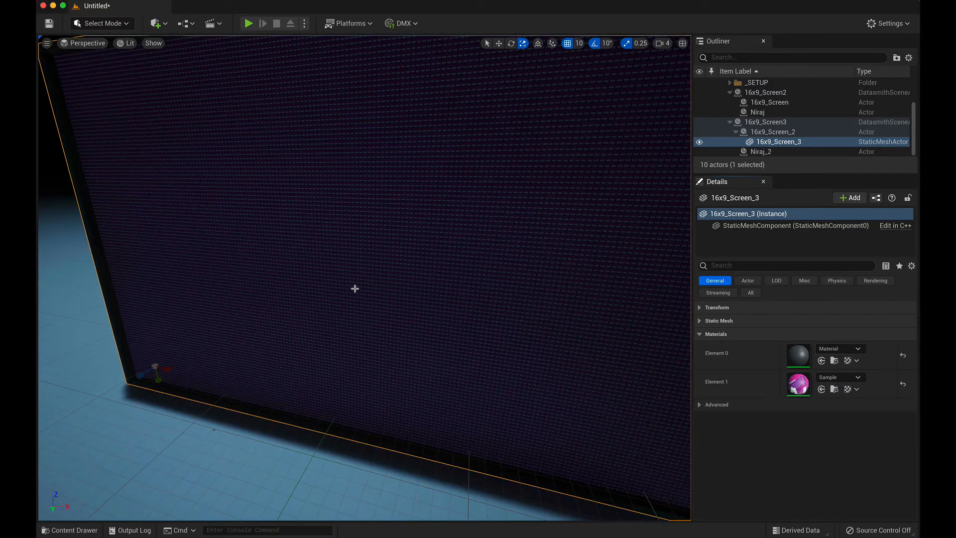
{"action": "scroll", "coordinate": [355, 288], "scroll_direction": "up", "scroll_amount": 2}
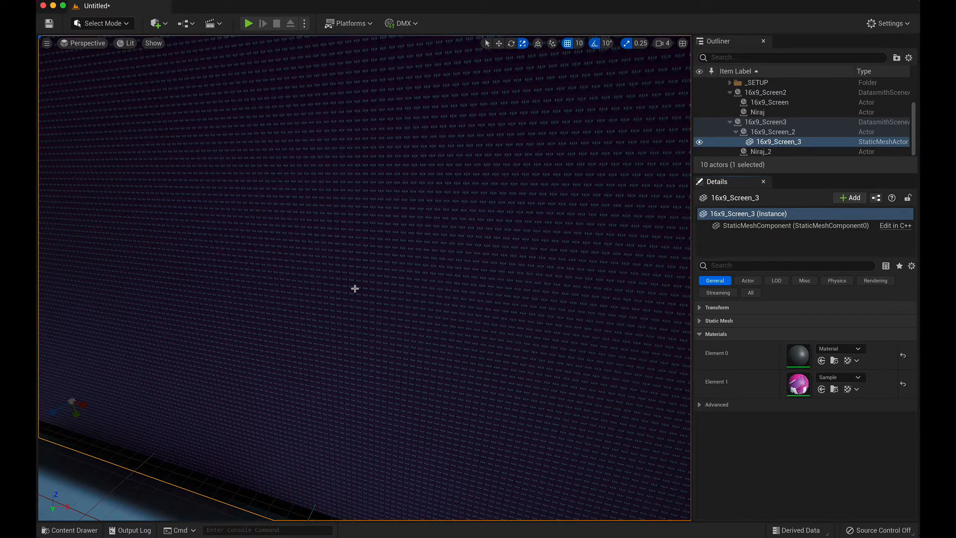
{"action": "scroll", "coordinate": [354, 288], "scroll_direction": "down", "scroll_amount": 2}
{"action": "scroll", "coordinate": [355, 288], "scroll_direction": "down", "scroll_amount": 2}
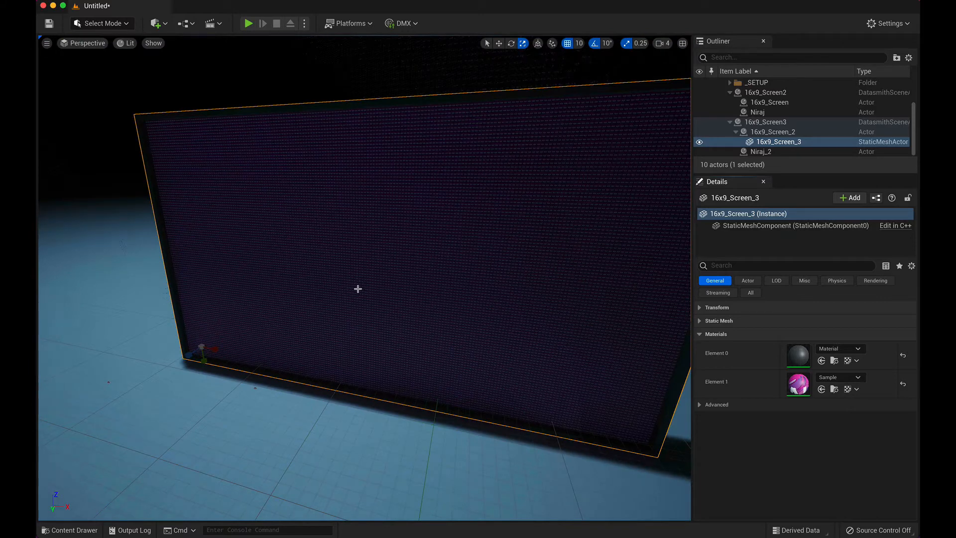
{"action": "mouse_move", "coordinate": [437, 288]}
{"action": "right_mouse_down"}
{"action": "mouse_move", "coordinate": [478, 277]}
{"action": "mouse_move", "coordinate": [491, 290]}
{"action": "mouse_move", "coordinate": [451, 282]}
{"action": "mouse_move", "coordinate": [470, 262]}
{"action": "mouse_move", "coordinate": [451, 285]}
{"action": "mouse_move", "coordinate": [500, 299]}
{"action": "mouse_move", "coordinate": [469, 297]}
{"action": "mouse_move", "coordinate": [465, 282]}
{"action": "mouse_move", "coordinate": [436, 288]}
{"action": "right_mouse_up"}
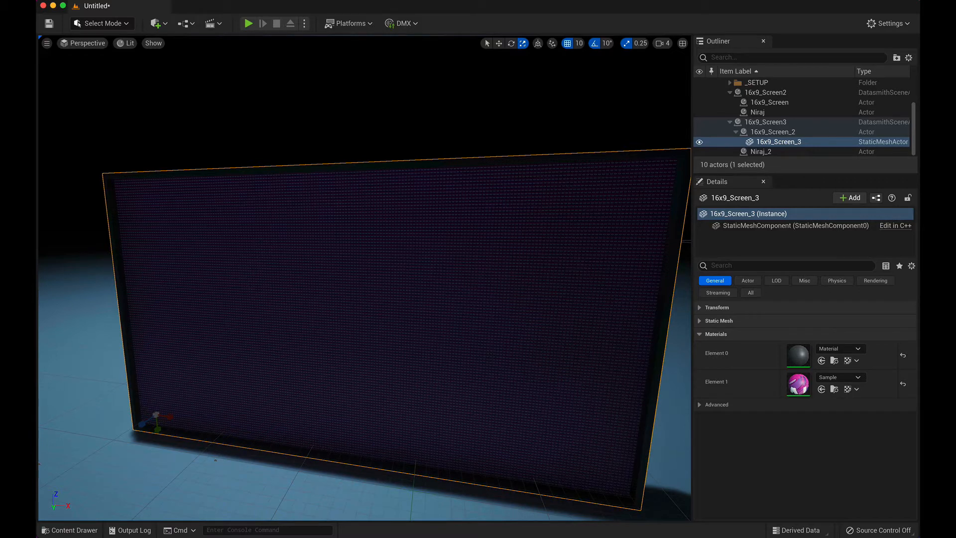
{"action": "right_click_drag", "start_coordinate": [364, 277], "coordinate": [388, 275]}
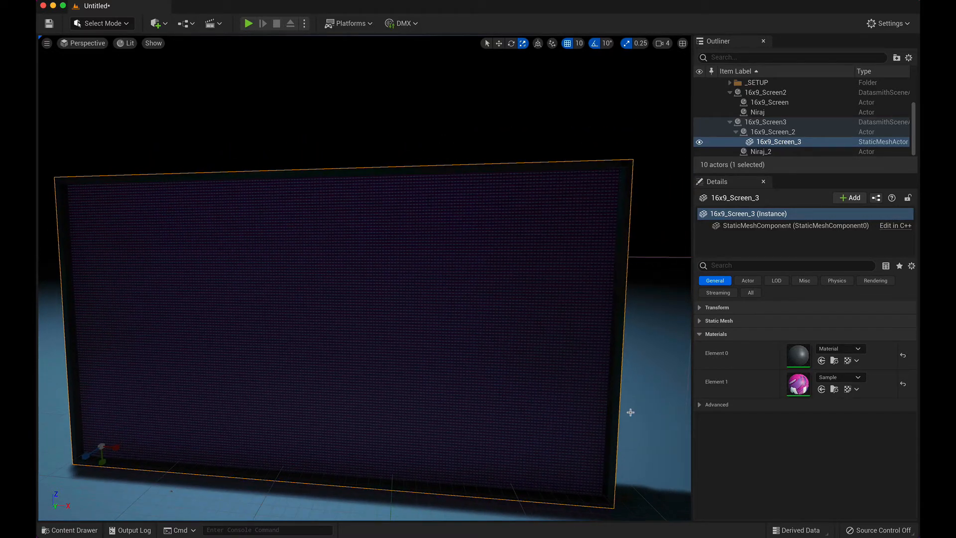
Step: Switch to the Epic Games Launcher showing the Marketplace
{"action": "key", "text": "super+Tab"}
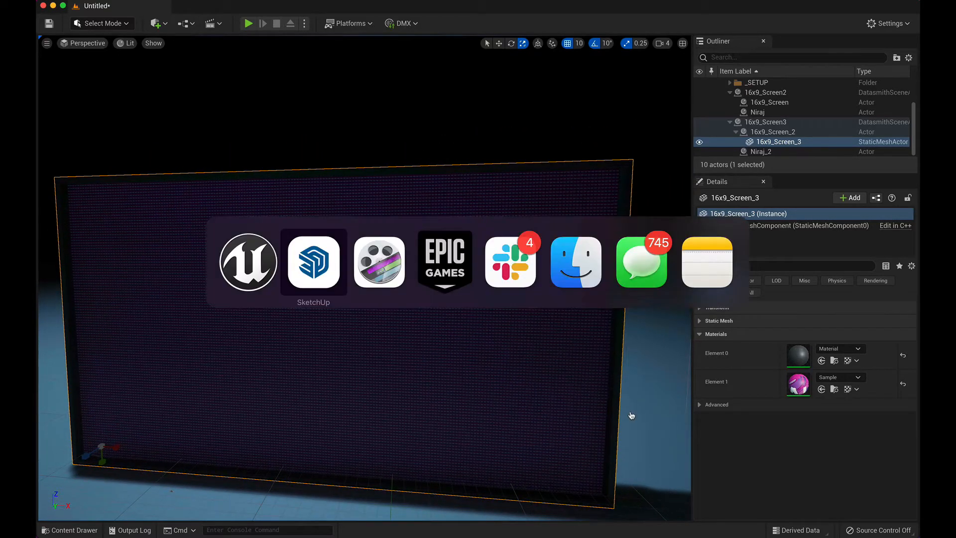
{"action": "key", "text": "super+Tab"}
{"action": "key", "text": "super+Tab"}
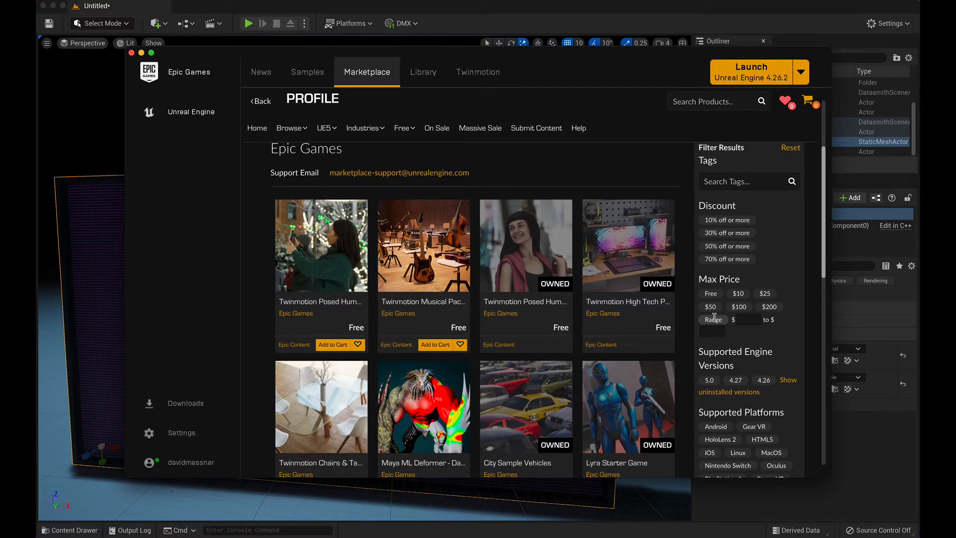
Step: Open the Twinmotion High Tech Pack 1 product page and look through its preview images
{"action": "mouse_move", "coordinate": [375, 131]}
{"action": "left_click", "coordinate": [655, 252]}
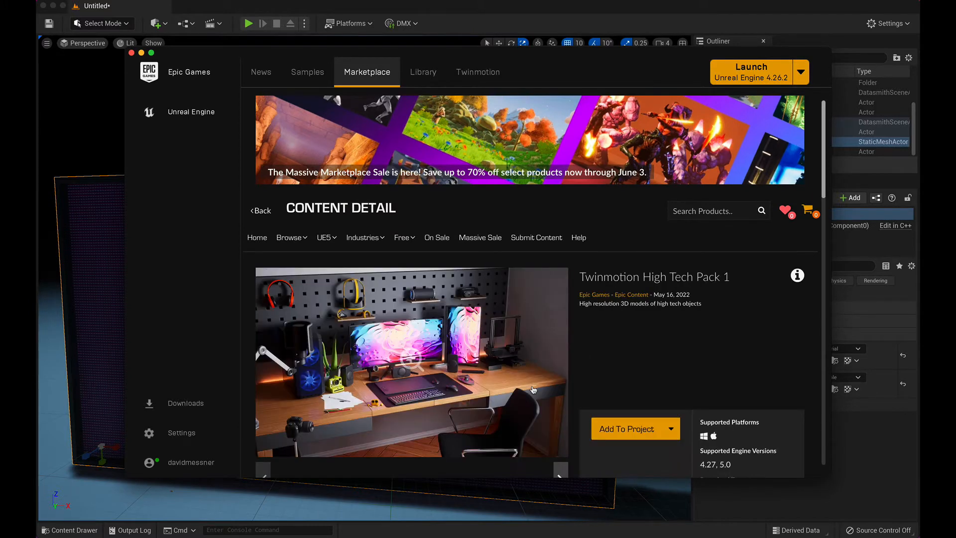
{"action": "scroll", "coordinate": [533, 389], "scroll_direction": "down", "scroll_amount": 3}
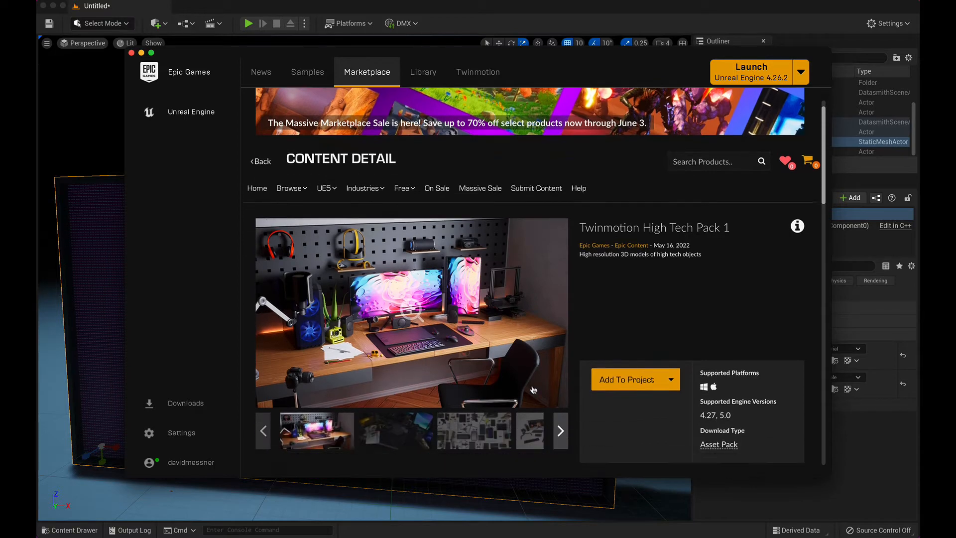
{"action": "left_click", "coordinate": [369, 413]}
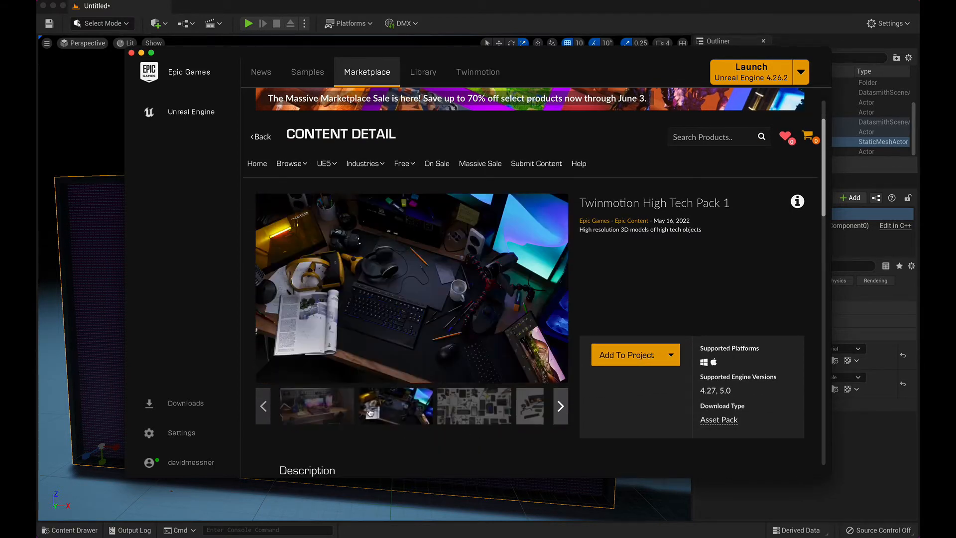
{"action": "left_click", "coordinate": [477, 420]}
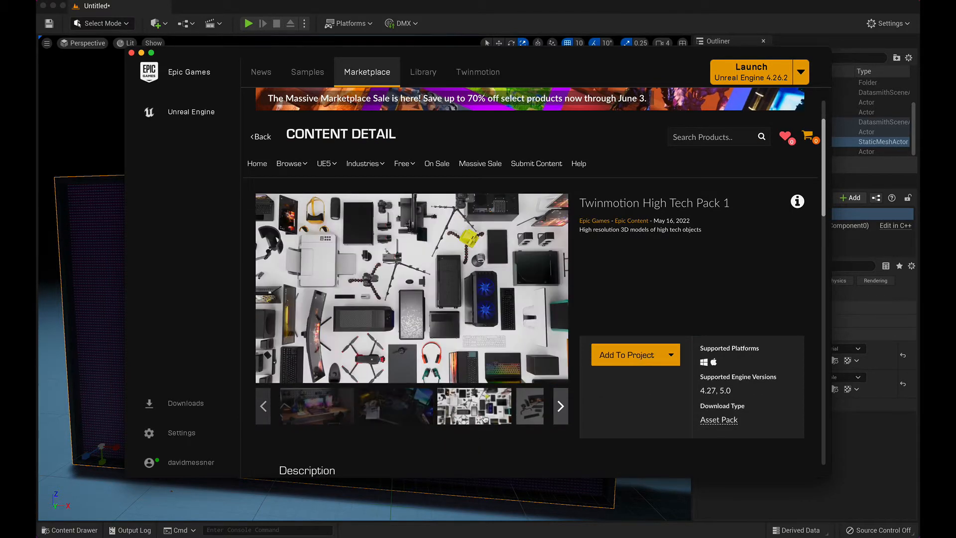
{"action": "left_click", "coordinate": [531, 406]}
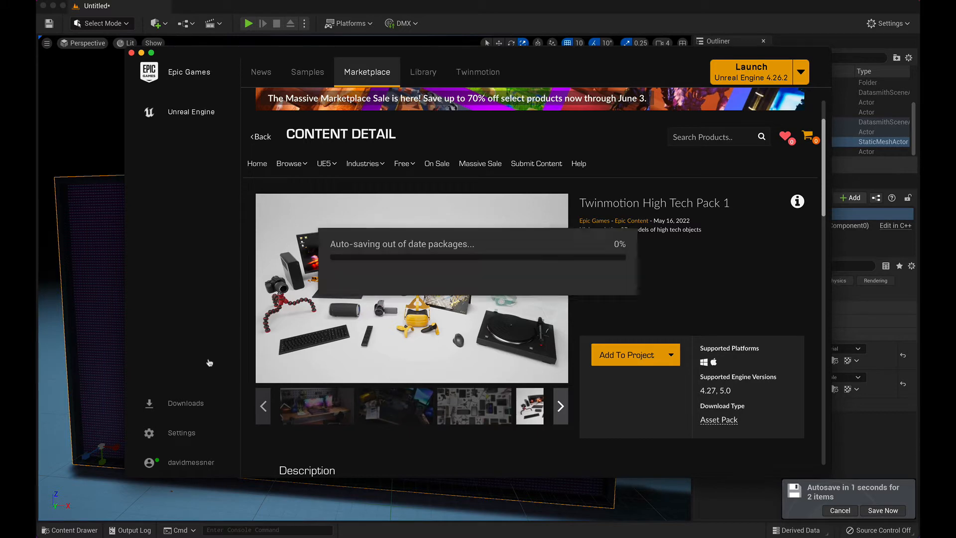
Step: Return to the Unreal Editor and open the Main_Level level from the Content folder, saving the modified box mesh and Untitled level
{"action": "left_click", "coordinate": [83, 147]}
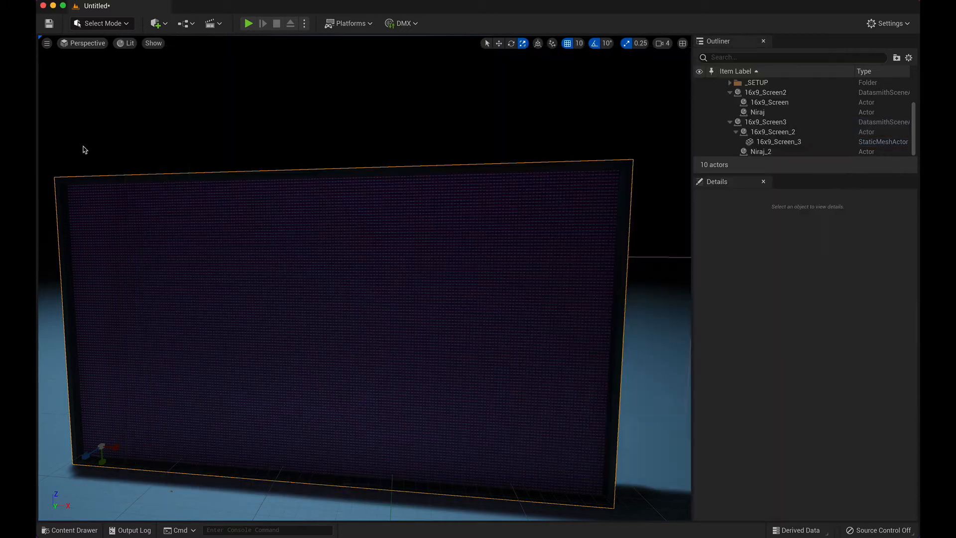
{"action": "left_click", "coordinate": [70, 530]}
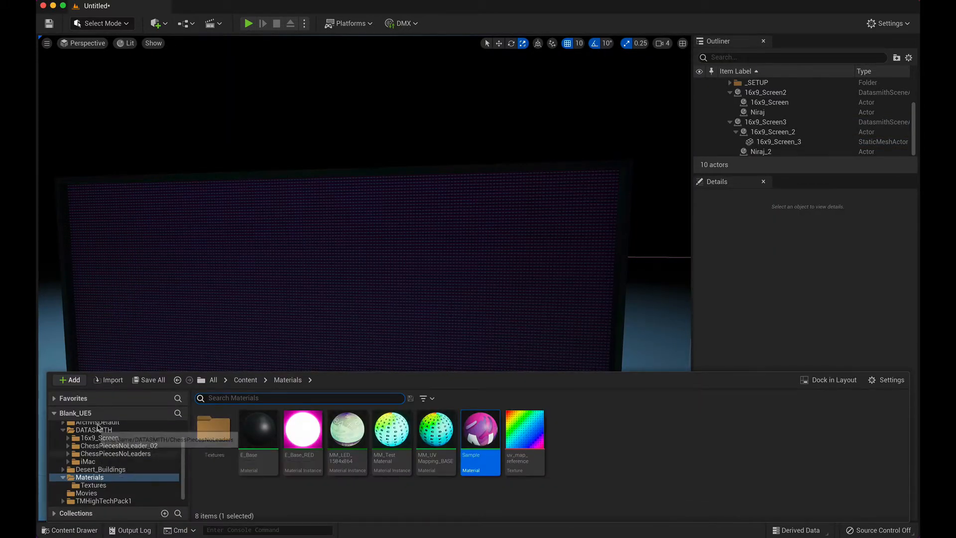
{"action": "scroll", "coordinate": [101, 441], "scroll_direction": "up", "scroll_amount": 3}
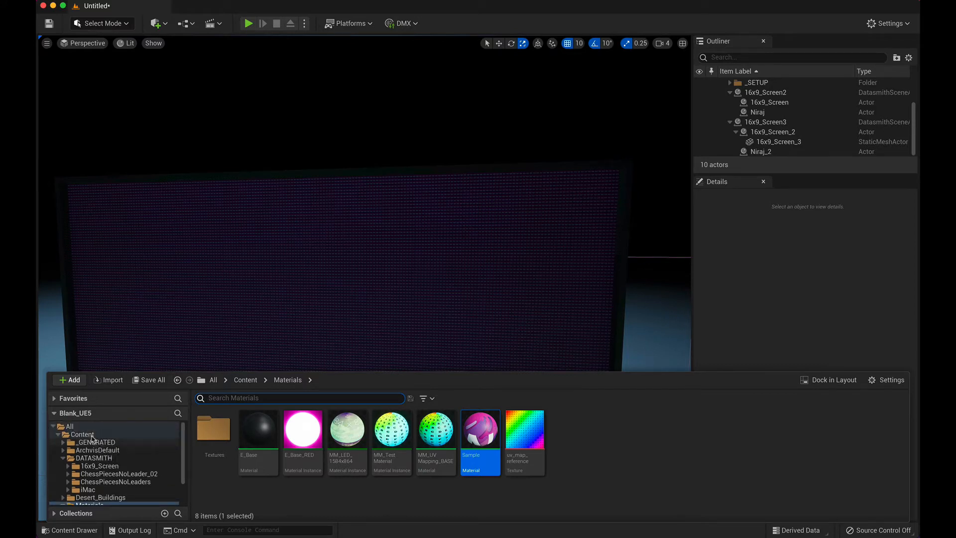
{"action": "left_click", "coordinate": [82, 434]}
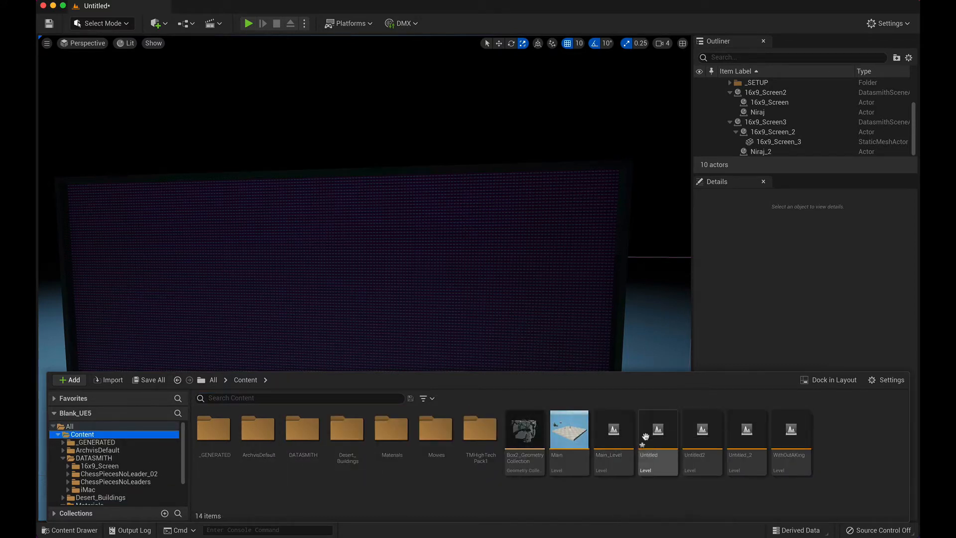
{"action": "double_click", "coordinate": [623, 436]}
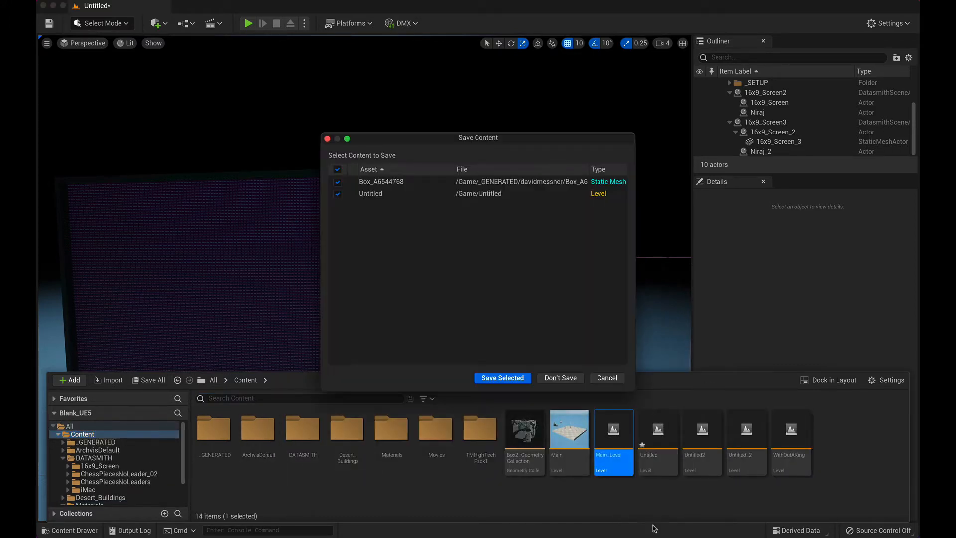
{"action": "left_click", "coordinate": [513, 377]}
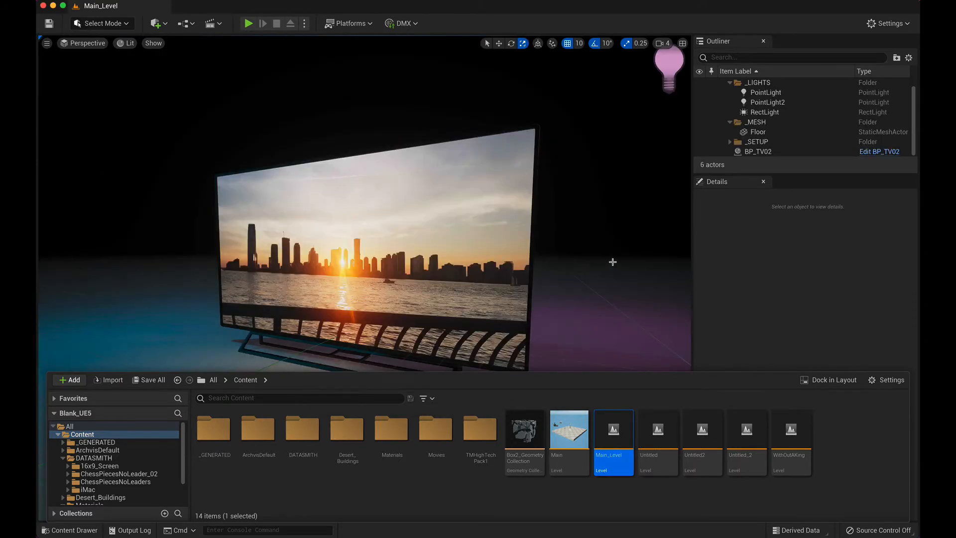
Step: Select the BP_TV02 television and hide PointLight, PointLight2 and RectLight to examine the light its screen casts on the floor
{"action": "left_click", "coordinate": [613, 262]}
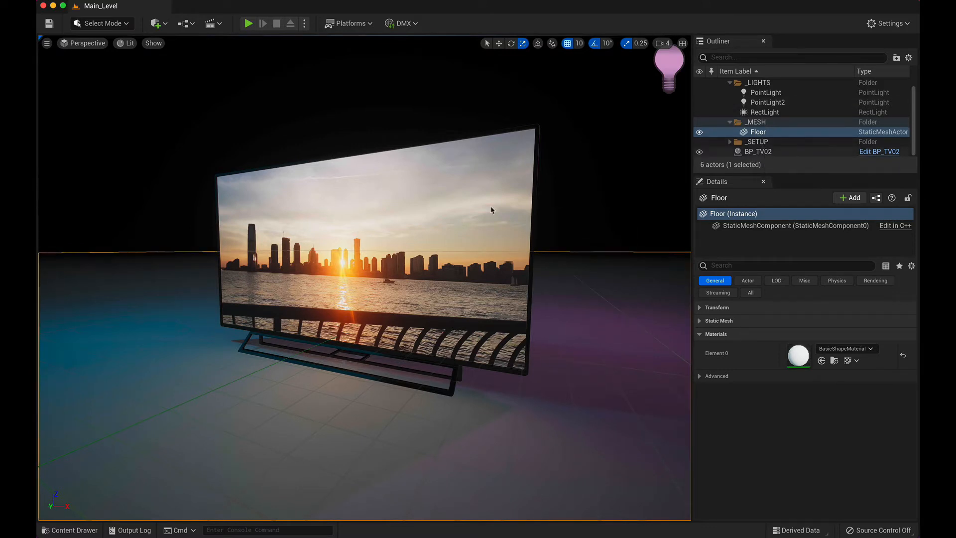
{"action": "left_click", "coordinate": [337, 249]}
{"action": "right_click_drag", "start_coordinate": [337, 249], "coordinate": [503, 233]}
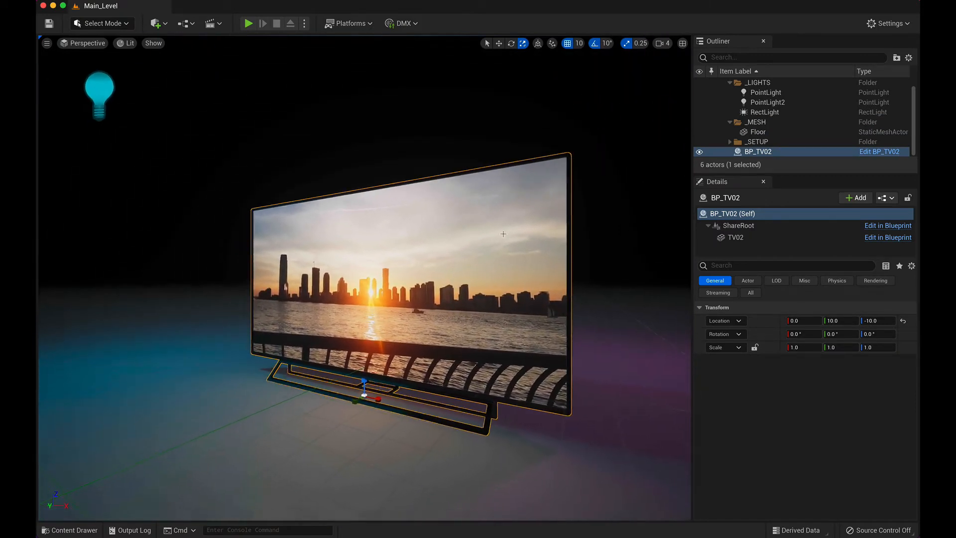
{"action": "left_click", "coordinate": [700, 93]}
{"action": "left_click", "coordinate": [699, 102]}
{"action": "left_click", "coordinate": [700, 114]}
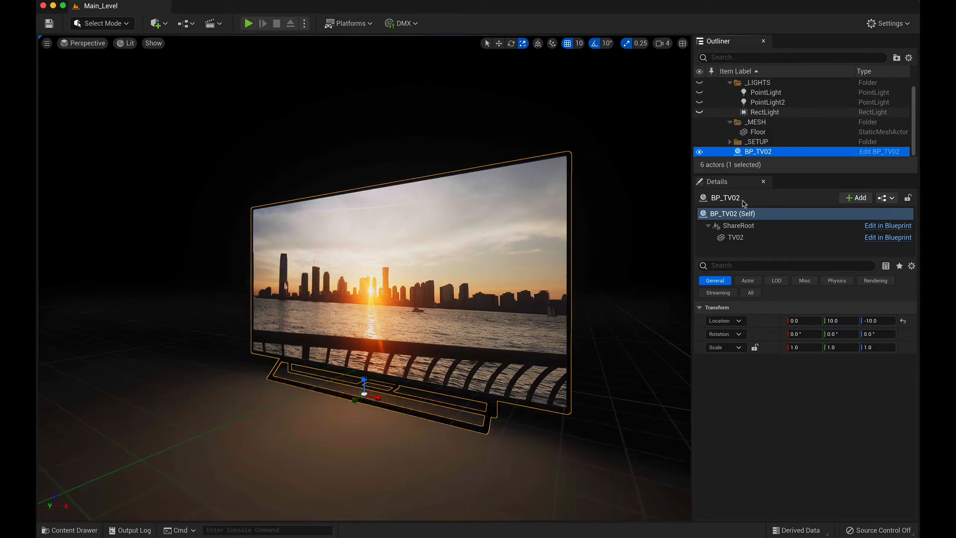
{"action": "middle_click_drag", "start_coordinate": [467, 392], "coordinate": [534, 404]}
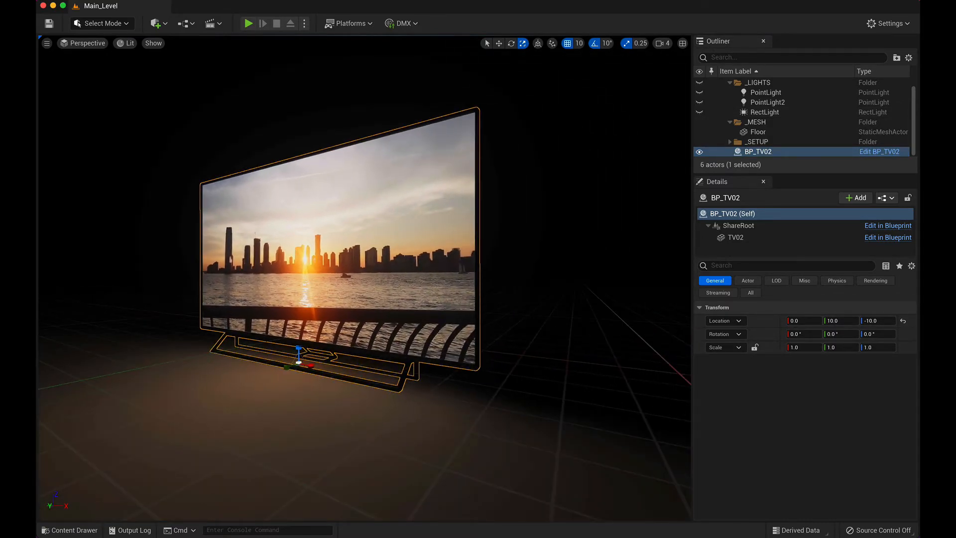
{"action": "middle_click_drag", "start_coordinate": [320, 245], "coordinate": [291, 256]}
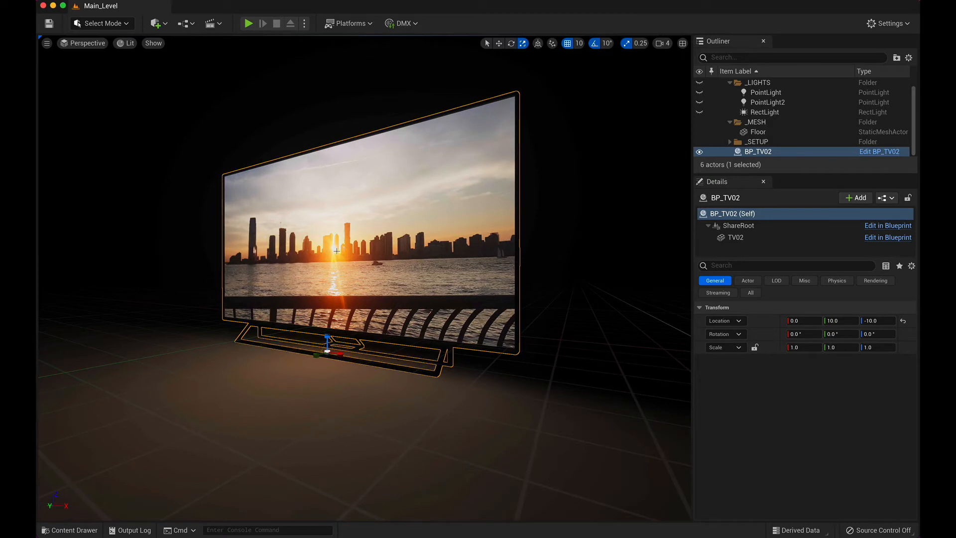
{"action": "middle_click_drag", "start_coordinate": [346, 244], "coordinate": [266, 244]}
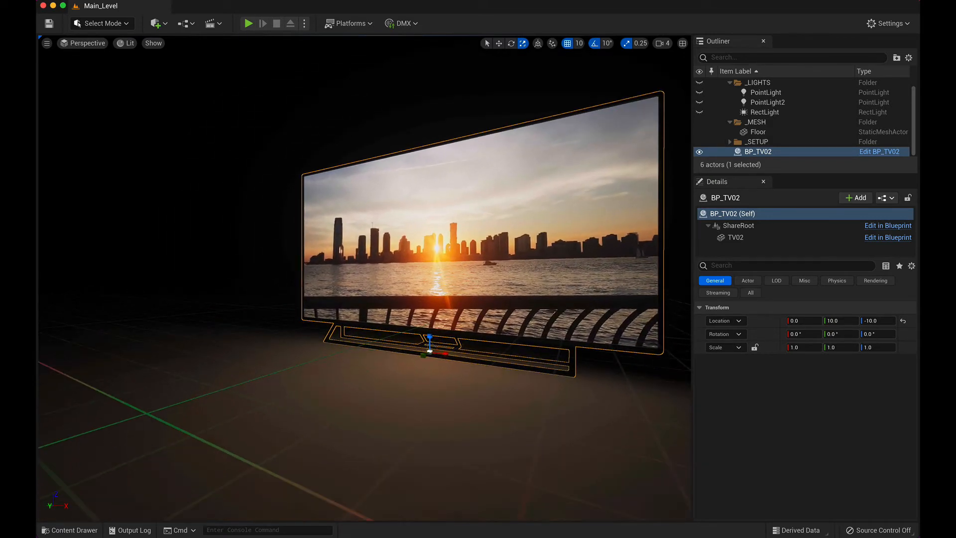
{"action": "mouse_move", "coordinate": [345, 244]}
{"action": "middle_mouse_down"}
{"action": "mouse_move", "coordinate": [377, 231]}
{"action": "mouse_move", "coordinate": [346, 245]}
{"action": "middle_mouse_up"}
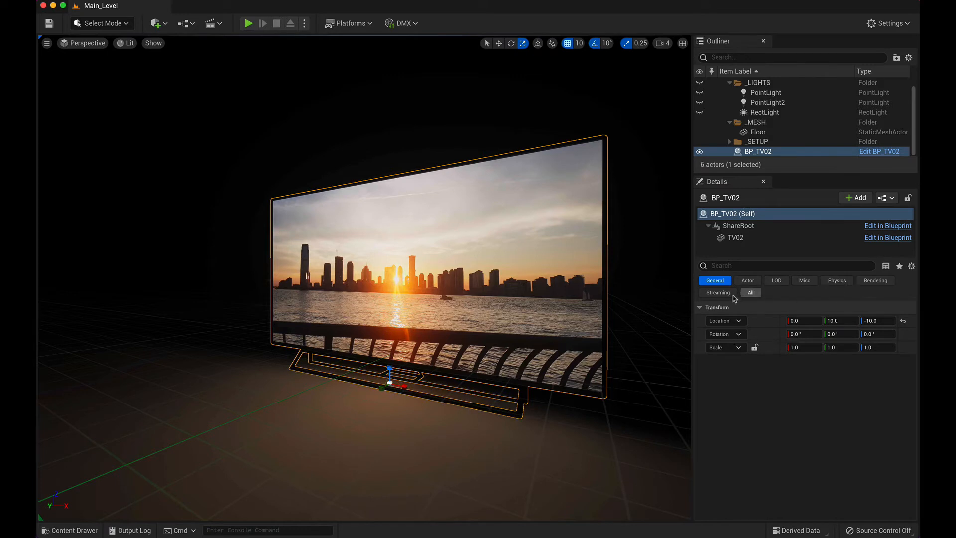
Step: Show all properties of BP_TV02 and inspect the settings of its ShareRoot and TV02 components, including the TV02 material slots
{"action": "left_click", "coordinate": [751, 293]}
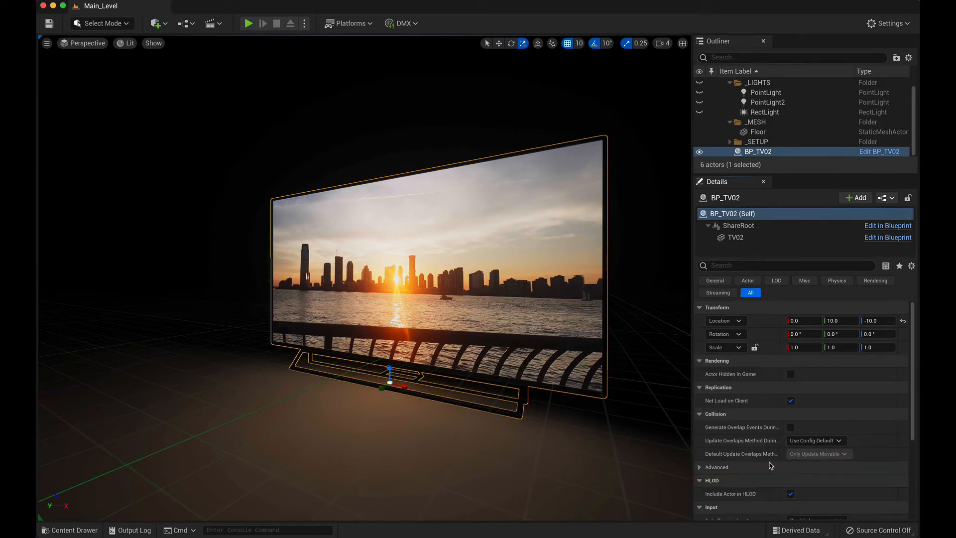
{"action": "scroll", "coordinate": [771, 465], "scroll_direction": "down", "scroll_amount": 1}
{"action": "scroll", "coordinate": [771, 465], "scroll_direction": "up", "scroll_amount": 1}
{"action": "left_click", "coordinate": [735, 237]}
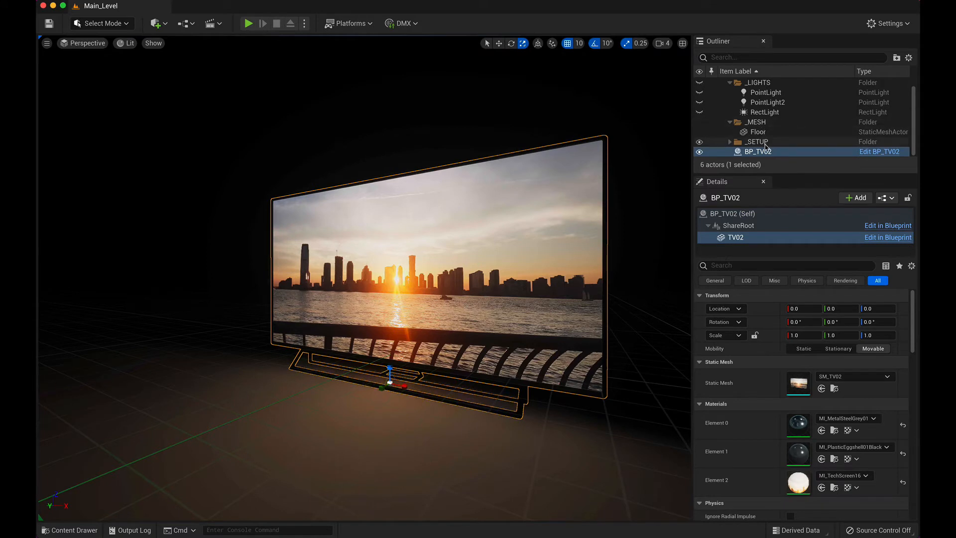
{"action": "scroll", "coordinate": [766, 147], "scroll_direction": "up", "scroll_amount": 1}
{"action": "scroll", "coordinate": [766, 147], "scroll_direction": "down", "scroll_amount": 1}
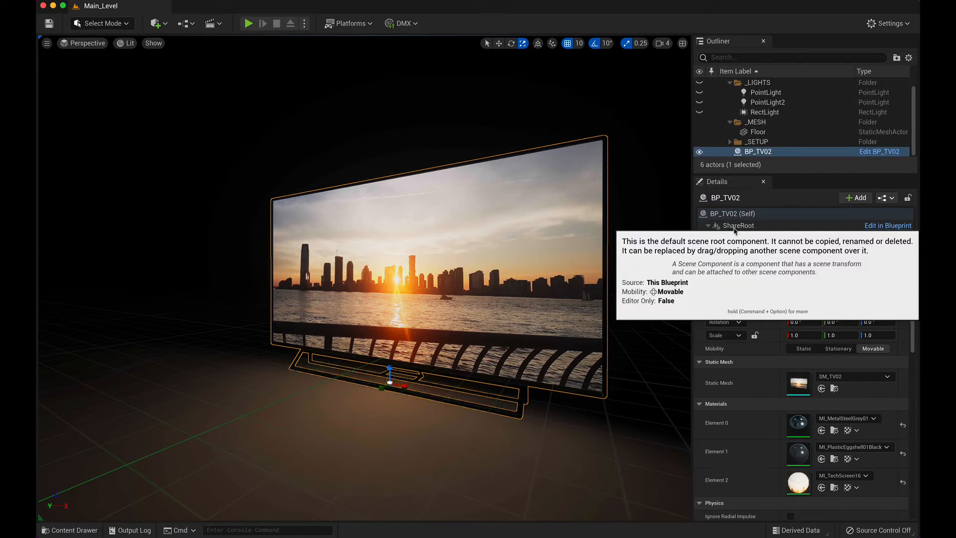
{"action": "left_click", "coordinate": [787, 226]}
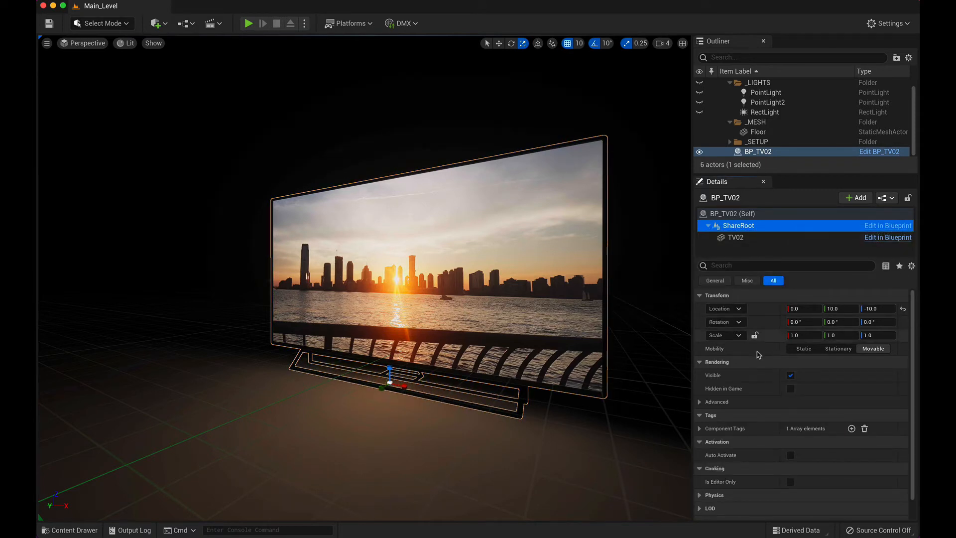
{"action": "left_click", "coordinate": [732, 238]}
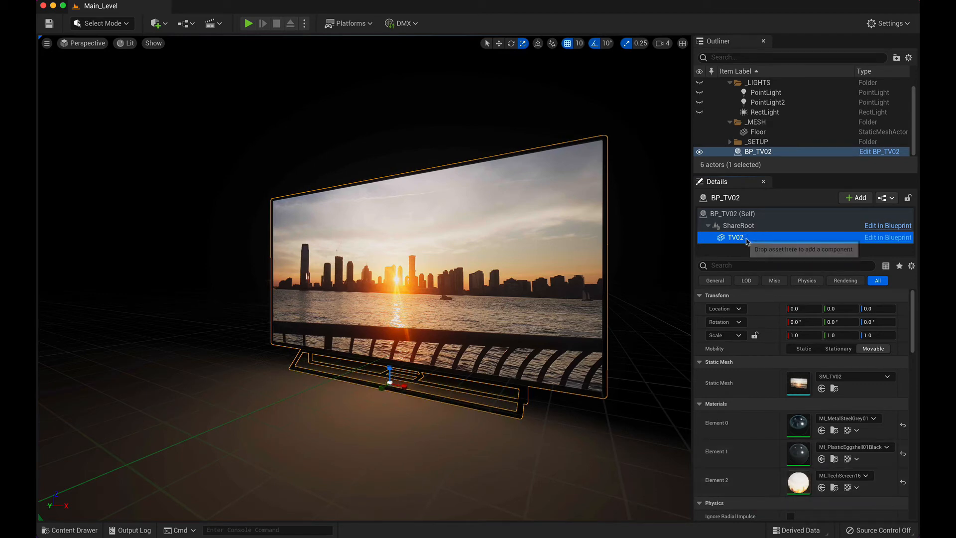
Step: Open the MI_TechScreen16 material instance from the TV's Element 2 slot and examine its color, emissivity, reflection and UV parameters
{"action": "left_click", "coordinate": [823, 490]}
{"action": "scroll", "coordinate": [822, 498], "scroll_direction": "down", "scroll_amount": 1}
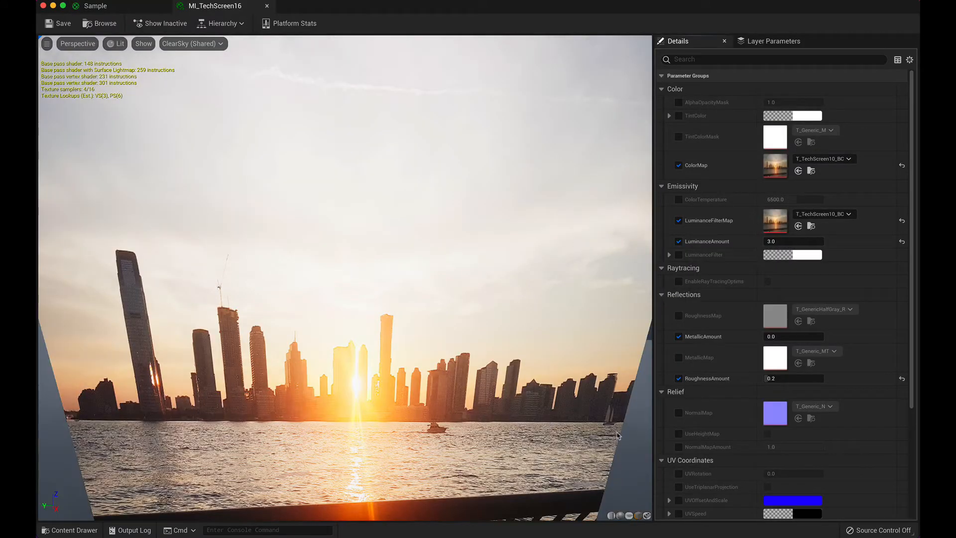
{"action": "scroll", "coordinate": [604, 342], "scroll_direction": "down", "scroll_amount": 5}
{"action": "scroll", "coordinate": [604, 342], "scroll_direction": "up", "scroll_amount": 2}
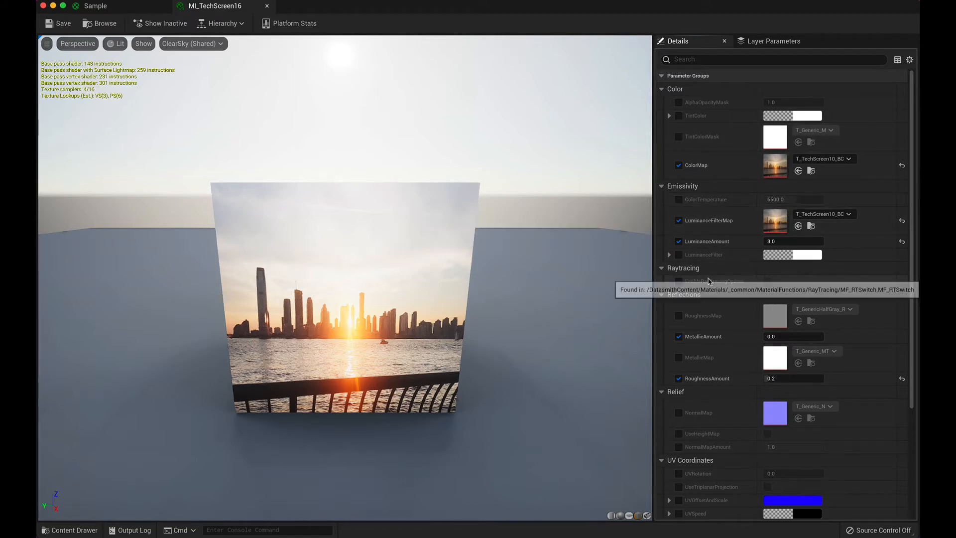
{"action": "scroll", "coordinate": [692, 327], "scroll_direction": "down", "scroll_amount": 2}
{"action": "scroll", "coordinate": [691, 327], "scroll_direction": "down", "scroll_amount": 3}
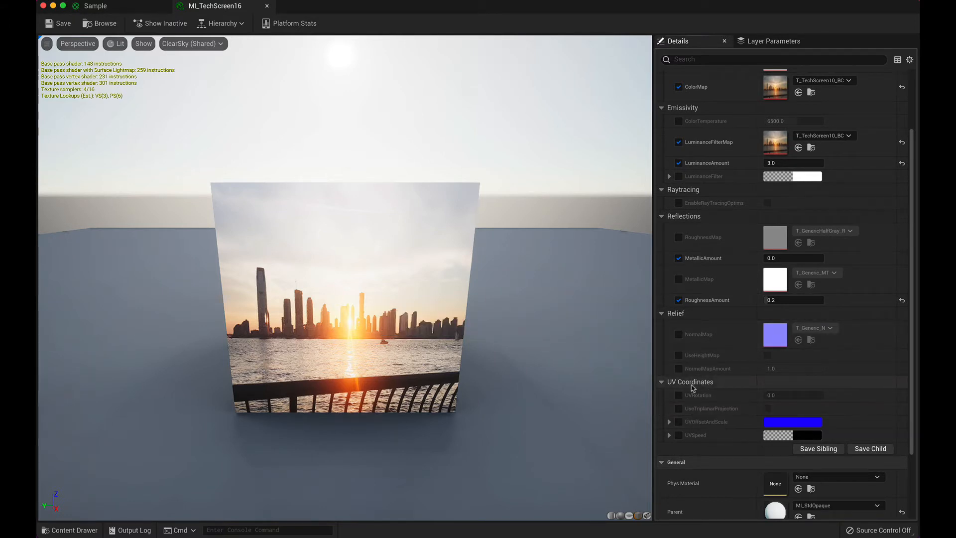
{"action": "scroll", "coordinate": [769, 224], "scroll_direction": "up", "scroll_amount": 4}
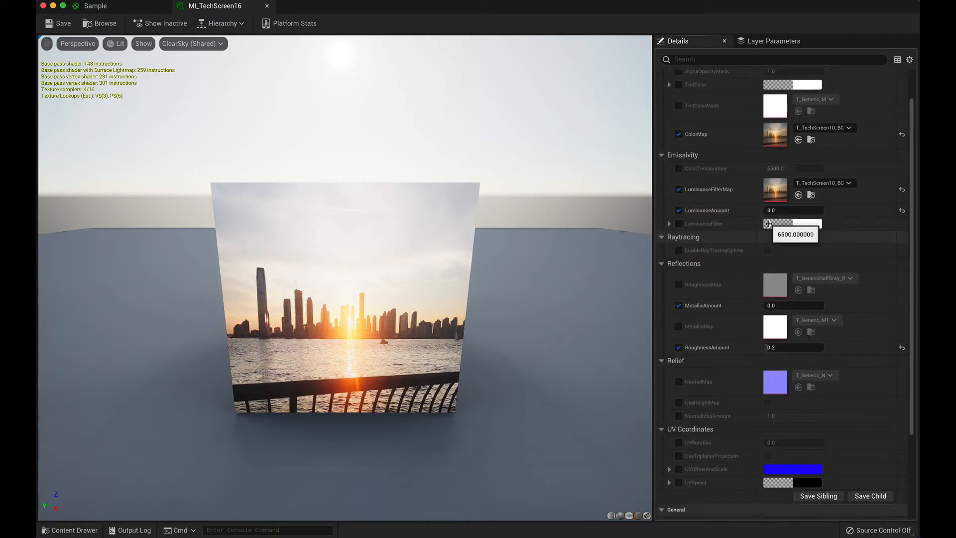
{"action": "scroll", "coordinate": [769, 224], "scroll_direction": "up", "scroll_amount": 1}
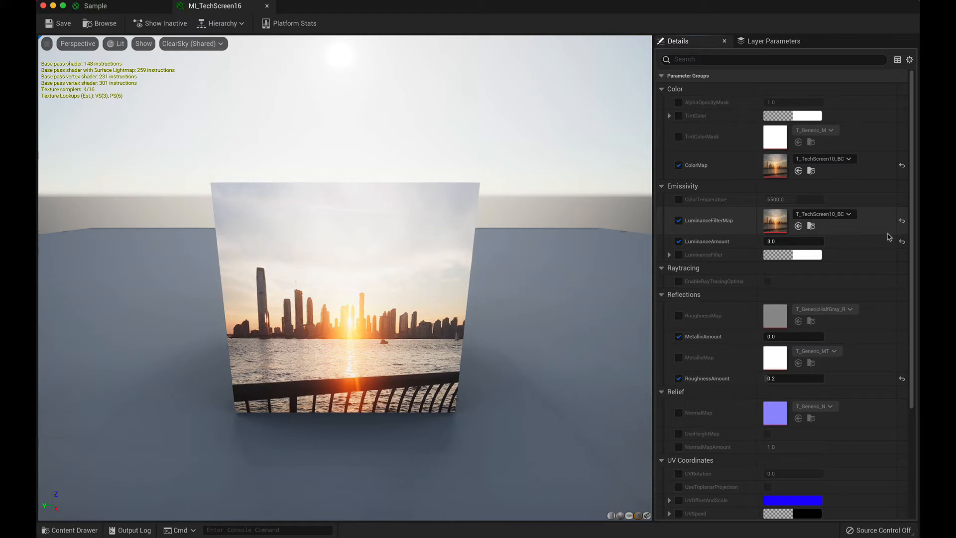
Step: Trace the parents of MI_TechScreen16 by opening the MI_StdOpaque instance and its base material M_StdOpaque
{"action": "scroll", "coordinate": [861, 251], "scroll_direction": "down", "scroll_amount": 10}
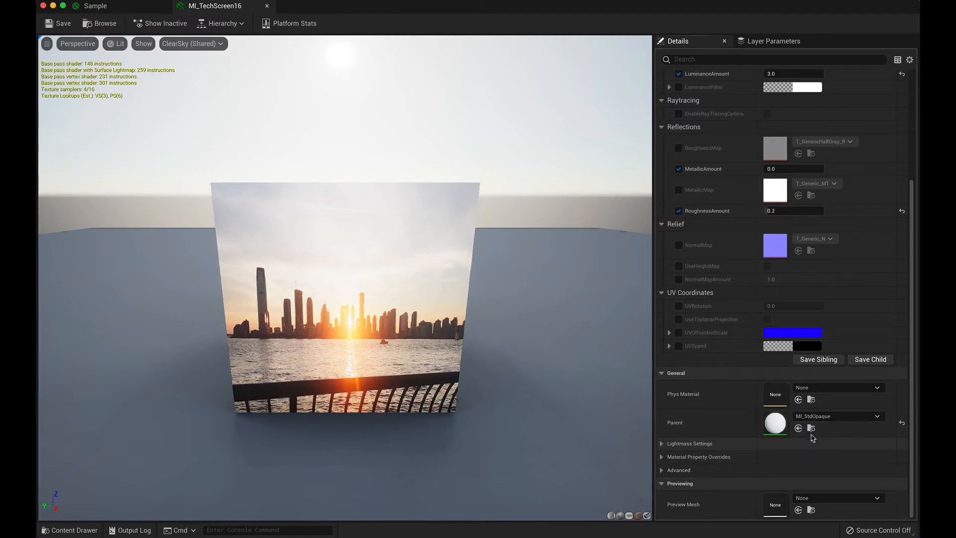
{"action": "left_click", "coordinate": [811, 428]}
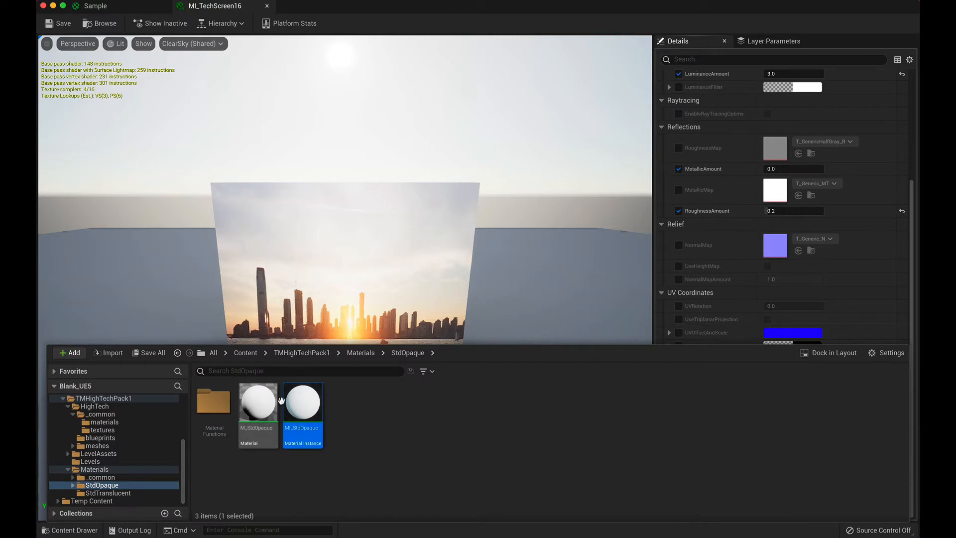
{"action": "double_click", "coordinate": [301, 402]}
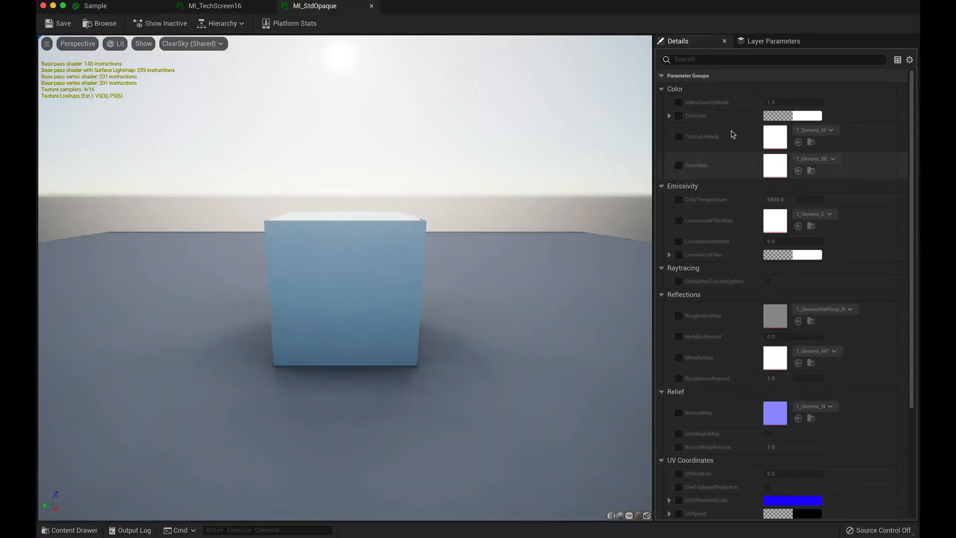
{"action": "scroll", "coordinate": [739, 427], "scroll_direction": "down", "scroll_amount": 3}
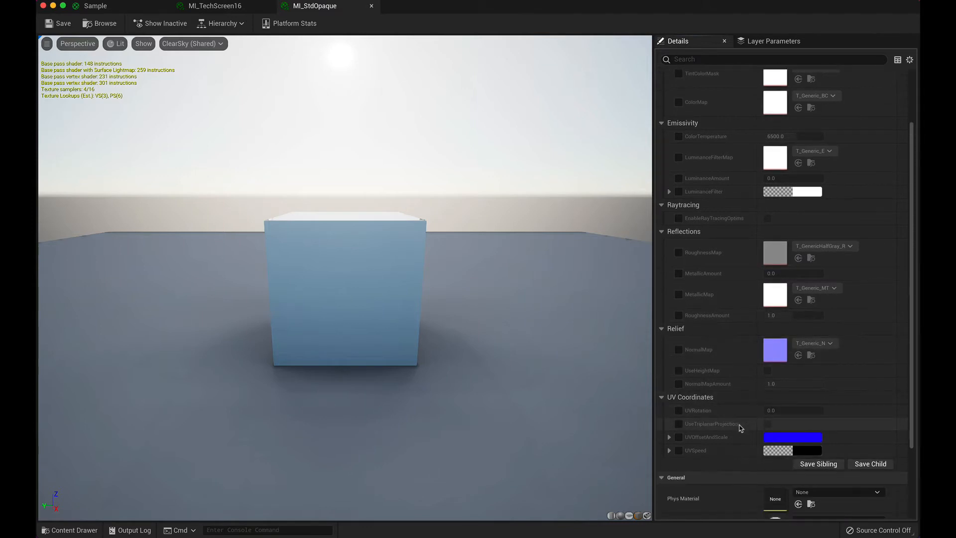
{"action": "scroll", "coordinate": [739, 427], "scroll_direction": "down", "scroll_amount": 3}
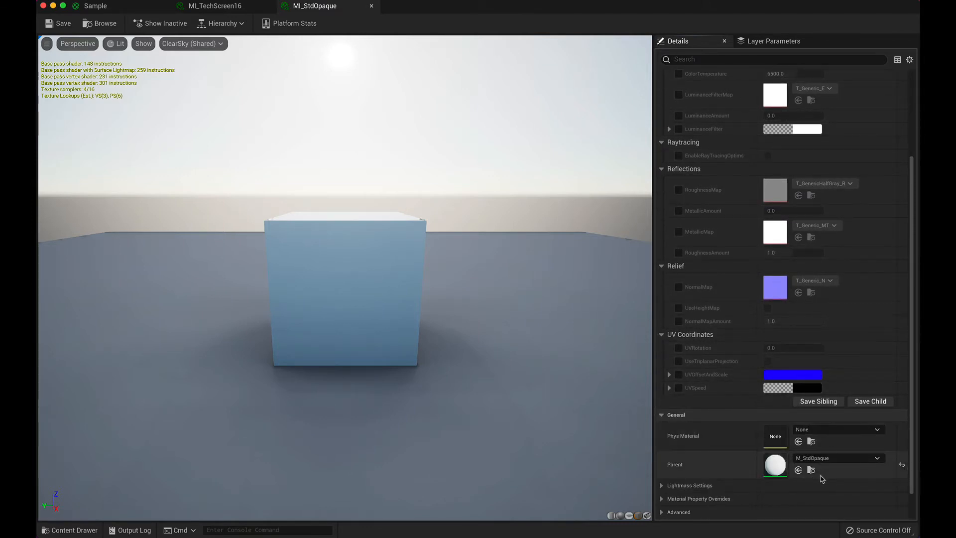
{"action": "left_click", "coordinate": [811, 471]}
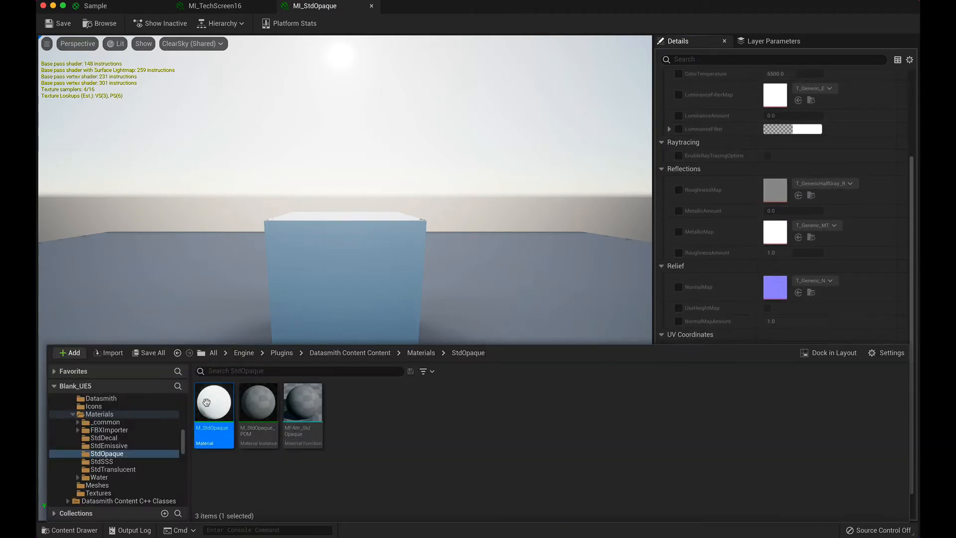
{"action": "double_click", "coordinate": [206, 401]}
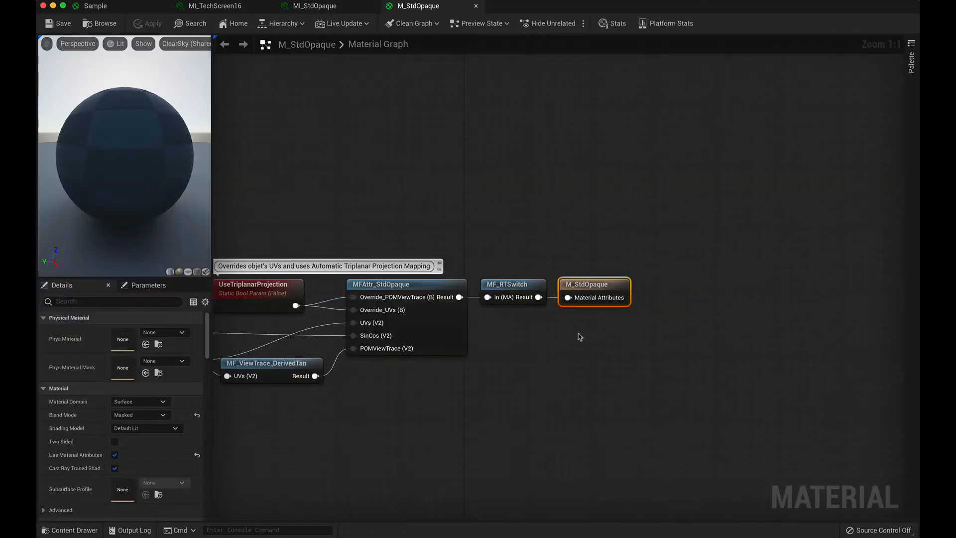
Step: Examine the full M_StdOpaque node graph, then close the M_StdOpaque, MI_StdOpaque and MI_TechScreen16 editors
{"action": "left_click", "coordinate": [619, 345]}
{"action": "right_click_drag", "start_coordinate": [531, 365], "coordinate": [814, 343]}
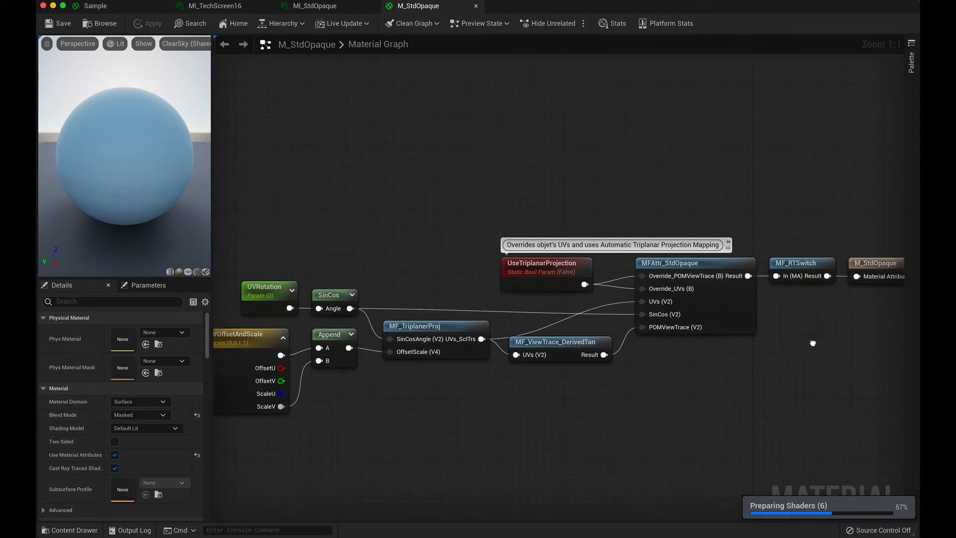
{"action": "scroll", "coordinate": [612, 384], "scroll_direction": "down", "scroll_amount": 2}
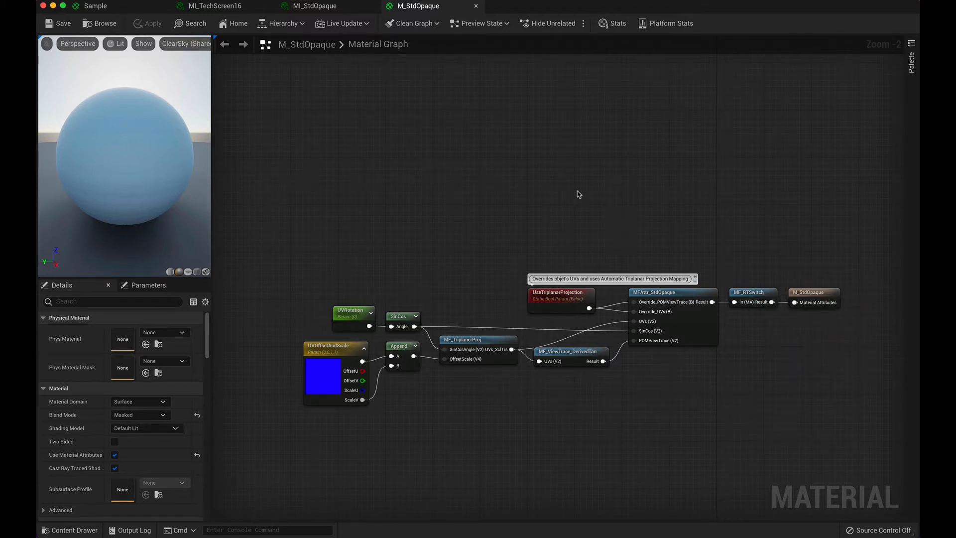
{"action": "left_click", "coordinate": [476, 7]}
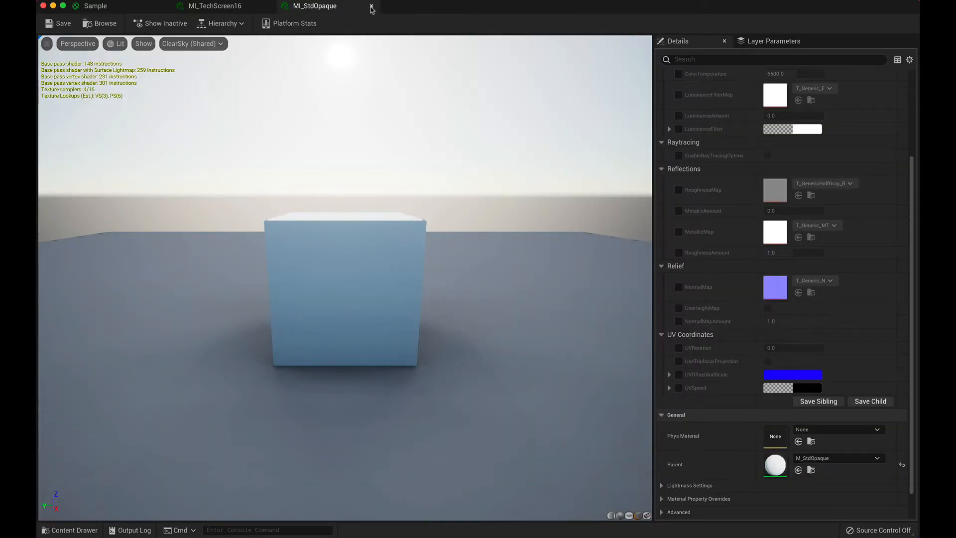
{"action": "left_click", "coordinate": [371, 7]}
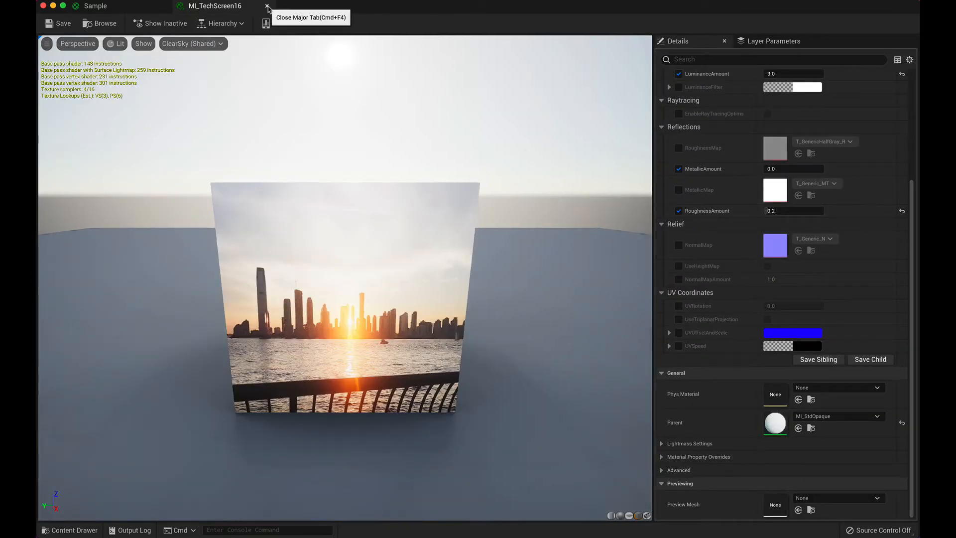
{"action": "left_click", "coordinate": [268, 7]}
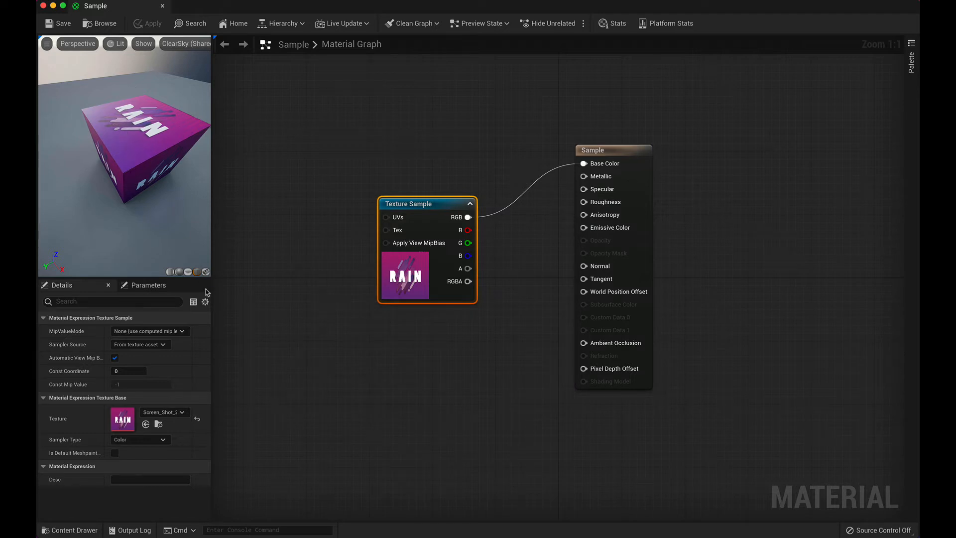
Step: Open the MM_UVMapping_BASE material from the project's Content/Materials folder
{"action": "left_click", "coordinate": [70, 530]}
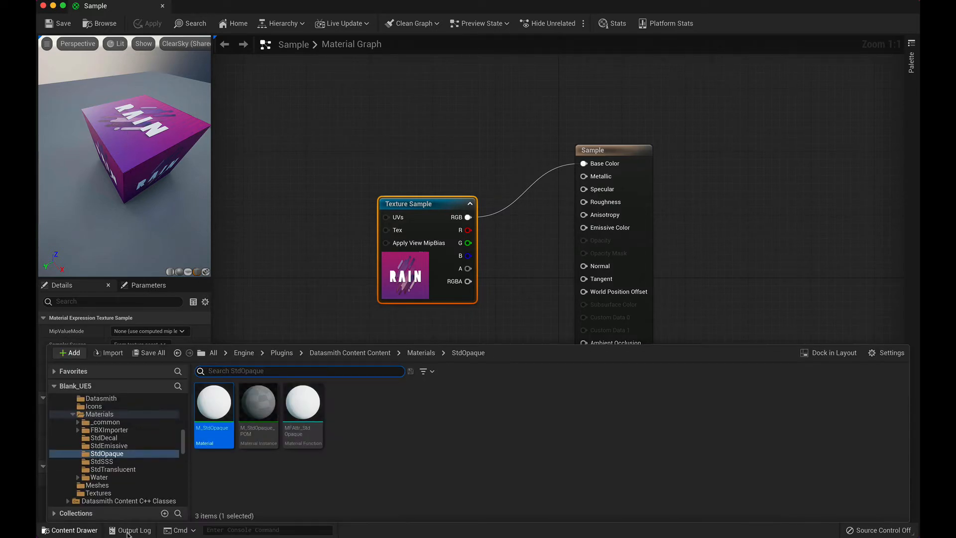
{"action": "double_click", "coordinate": [99, 413]}
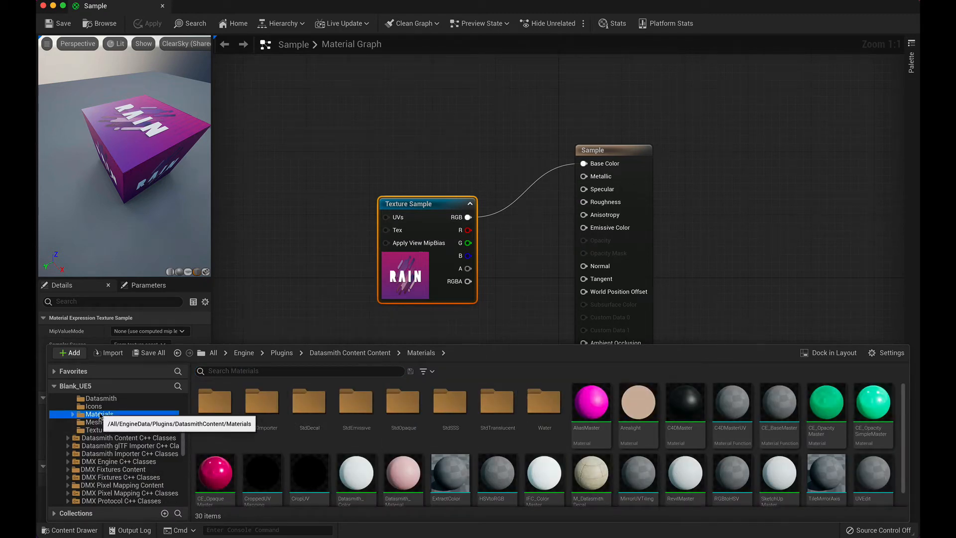
{"action": "left_click", "coordinate": [73, 414]}
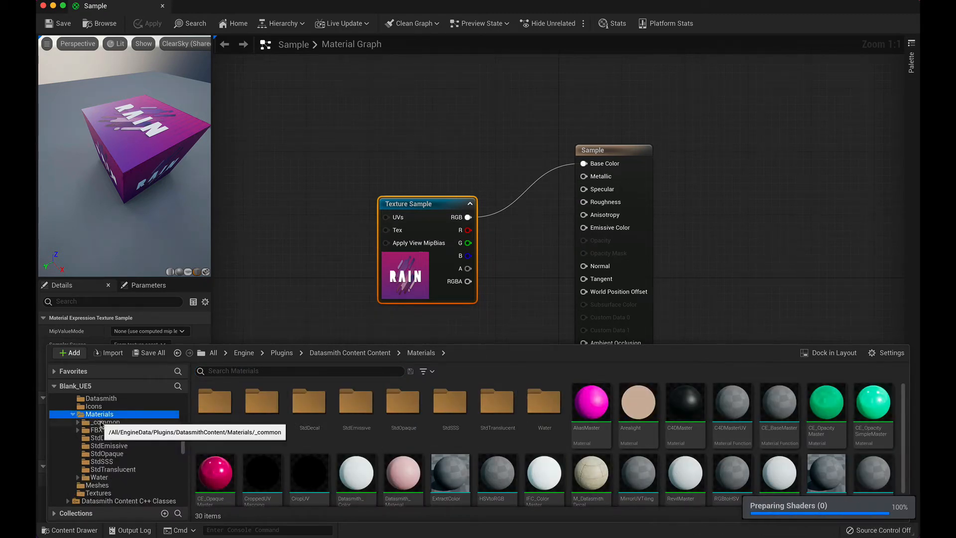
{"action": "scroll", "coordinate": [104, 425], "scroll_direction": "up", "scroll_amount": 15}
{"action": "left_click", "coordinate": [114, 446]}
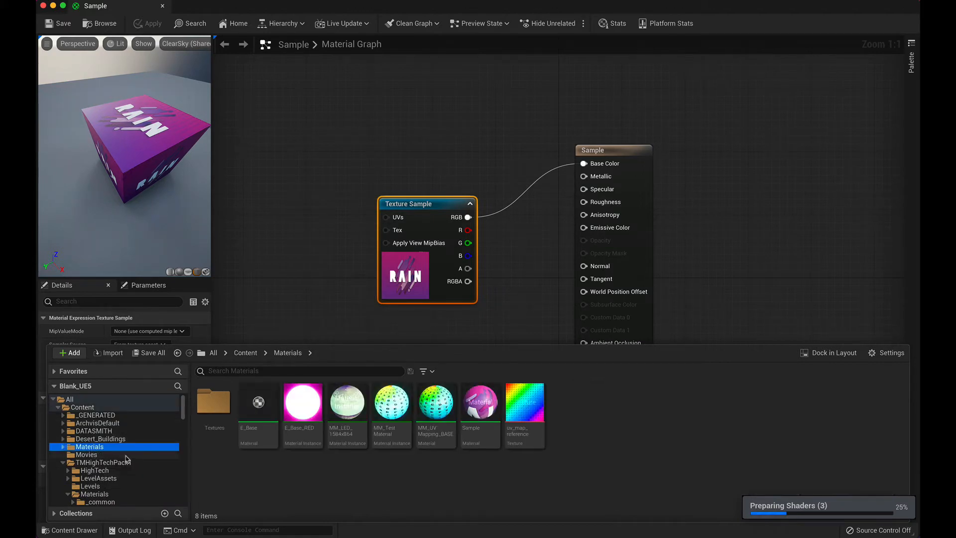
{"action": "double_click", "coordinate": [437, 437]}
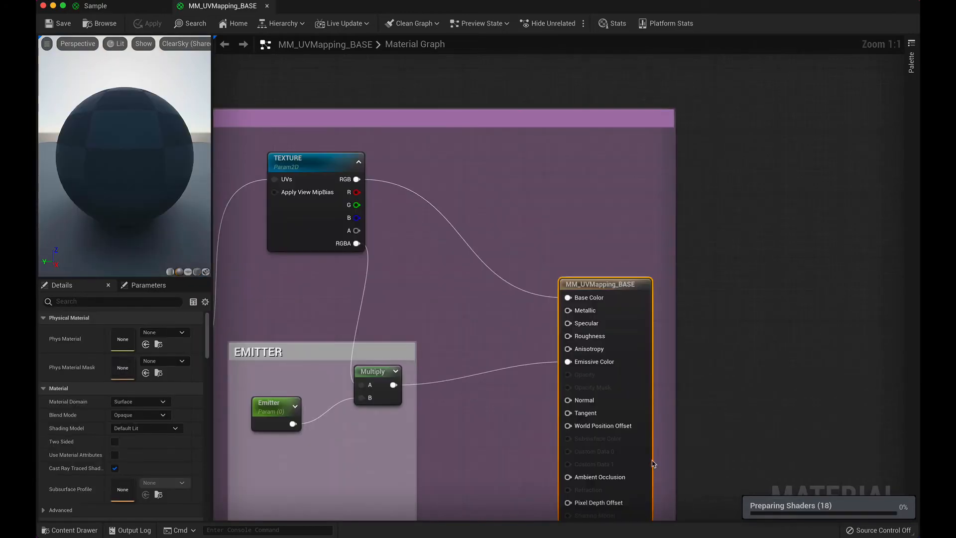
Step: Examine the Scale, Offset, Rotation and Emitter groups and the TEXTURE parameter in the MM_UVMapping_BASE graph
{"action": "right_click_drag", "start_coordinate": [301, 302], "coordinate": [748, 229]}
{"action": "scroll", "coordinate": [398, 286], "scroll_direction": "down", "scroll_amount": 2}
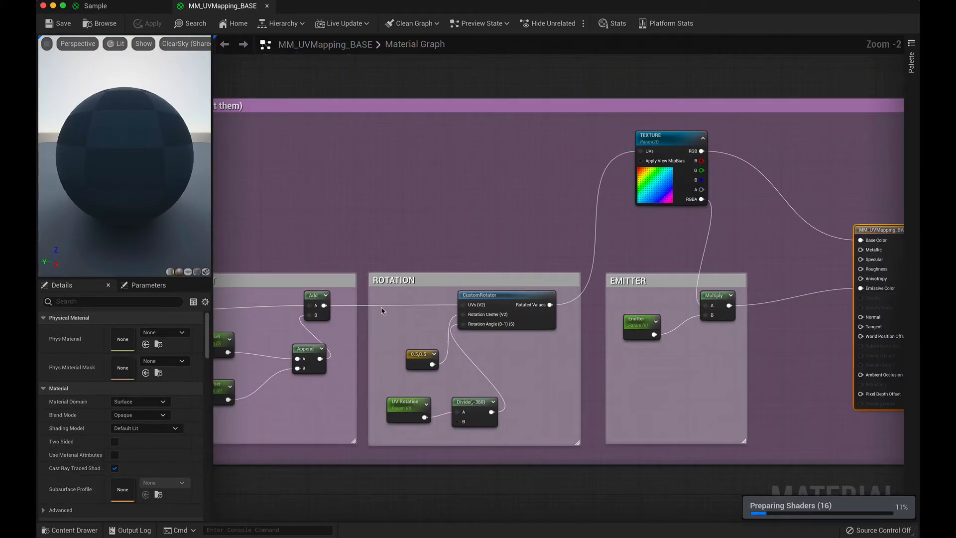
{"action": "right_click_drag", "start_coordinate": [383, 309], "coordinate": [513, 292]}
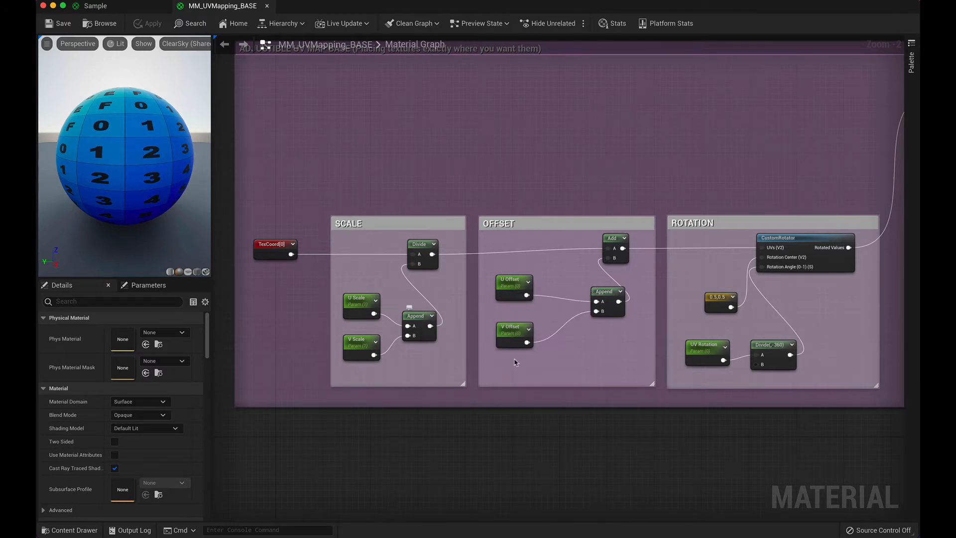
{"action": "right_click_drag", "start_coordinate": [608, 303], "coordinate": [527, 354]}
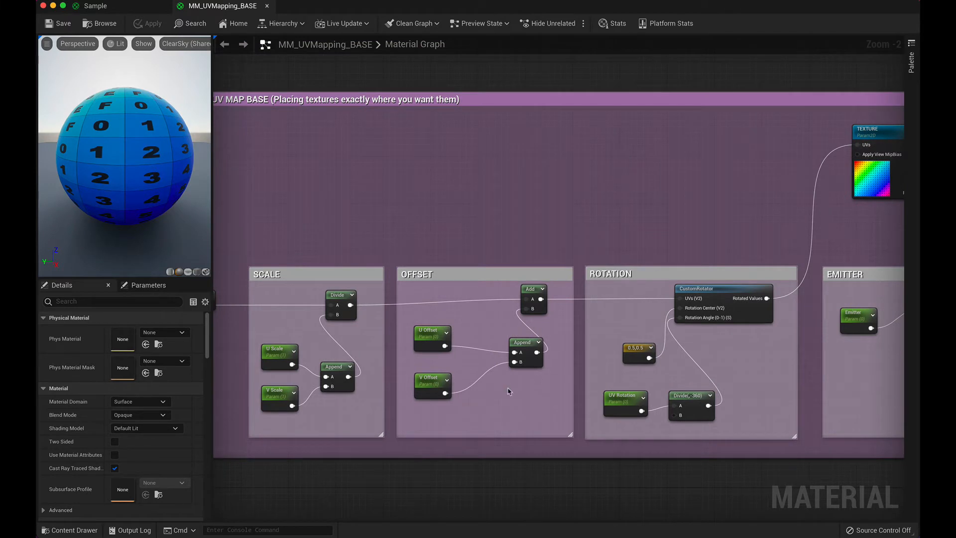
{"action": "right_click_drag", "start_coordinate": [740, 331], "coordinate": [613, 343]}
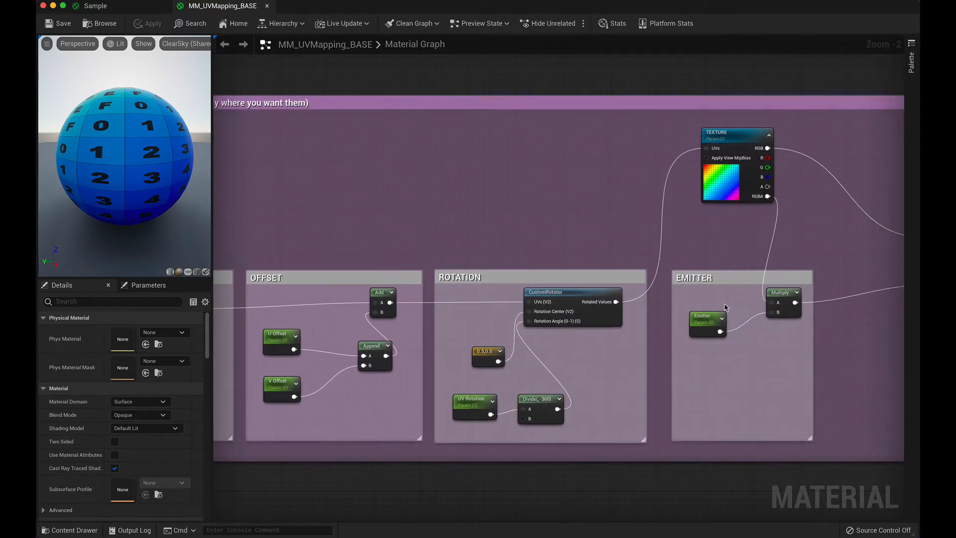
{"action": "right_click_drag", "start_coordinate": [725, 307], "coordinate": [539, 325]}
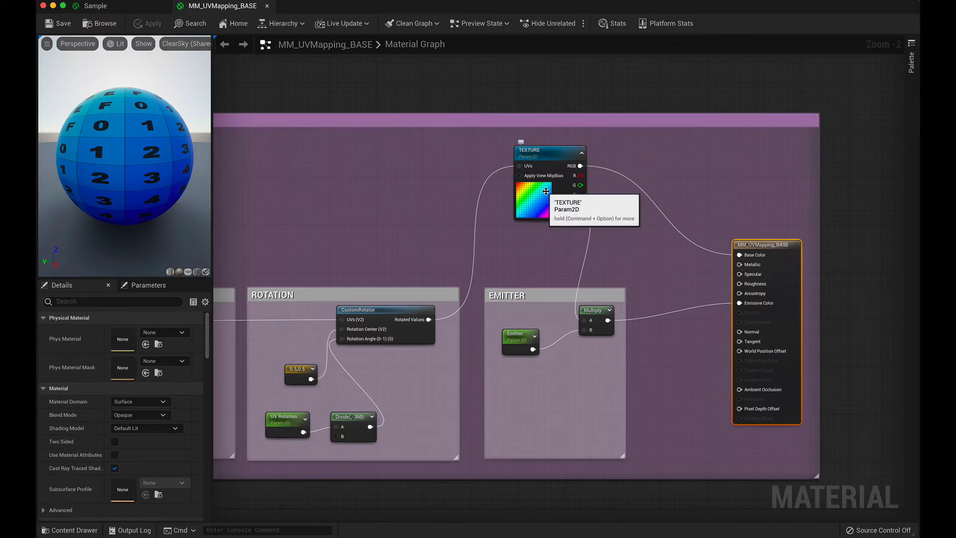
{"action": "right_click_drag", "start_coordinate": [402, 225], "coordinate": [540, 212]}
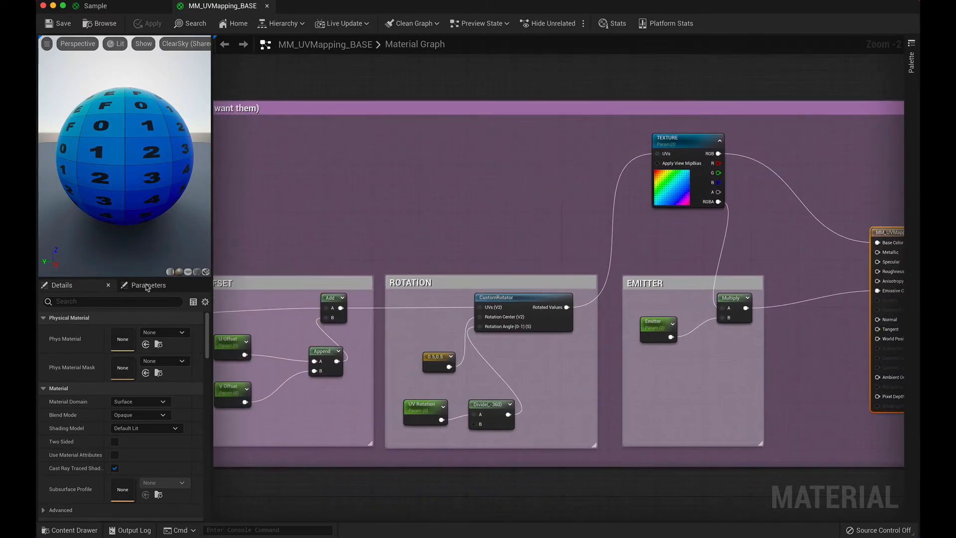
Step: Preview MM_UVMapping_BASE on a cube and orbit the preview to view the texture on several faces
{"action": "left_click", "coordinate": [189, 272]}
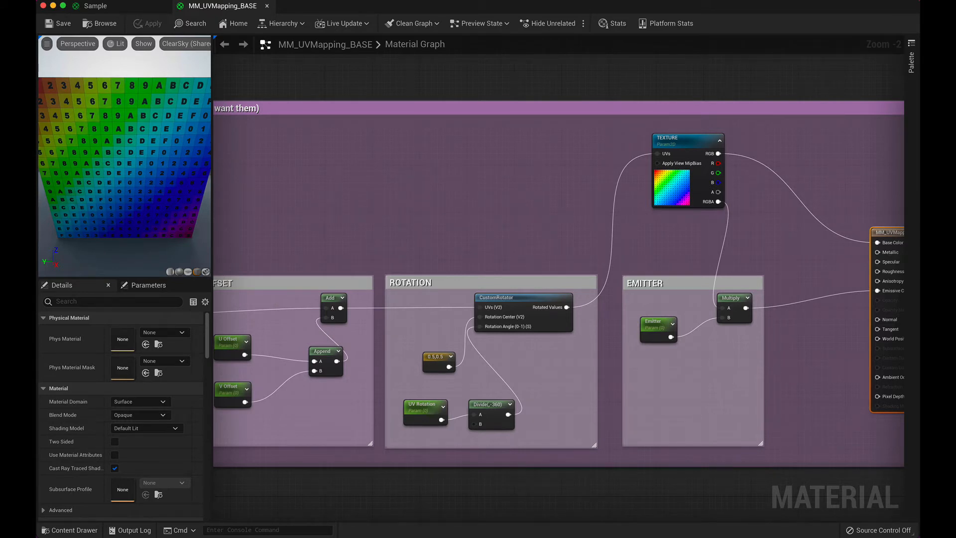
{"action": "scroll", "coordinate": [129, 170], "scroll_direction": "down", "scroll_amount": 5}
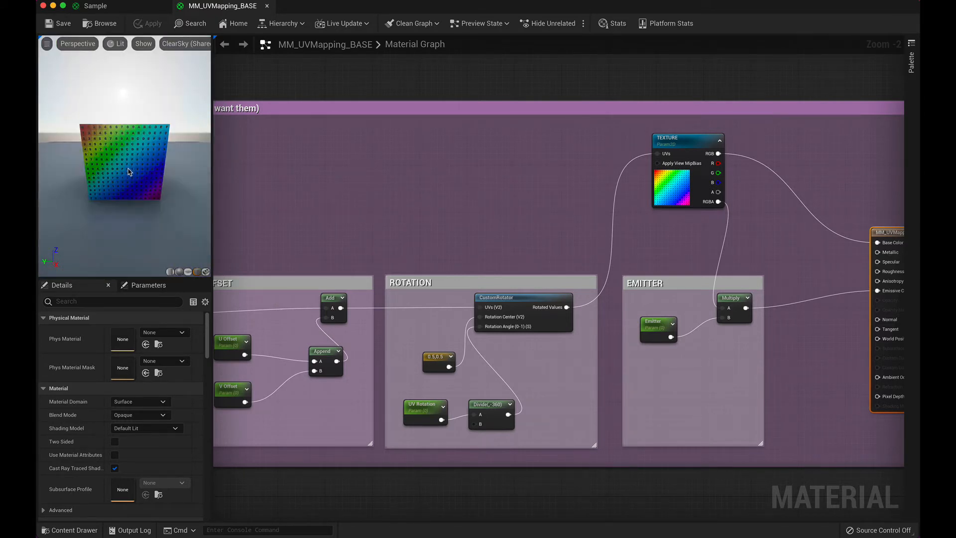
{"action": "left_click_drag", "start_coordinate": [108, 152], "coordinate": [175, 192]}
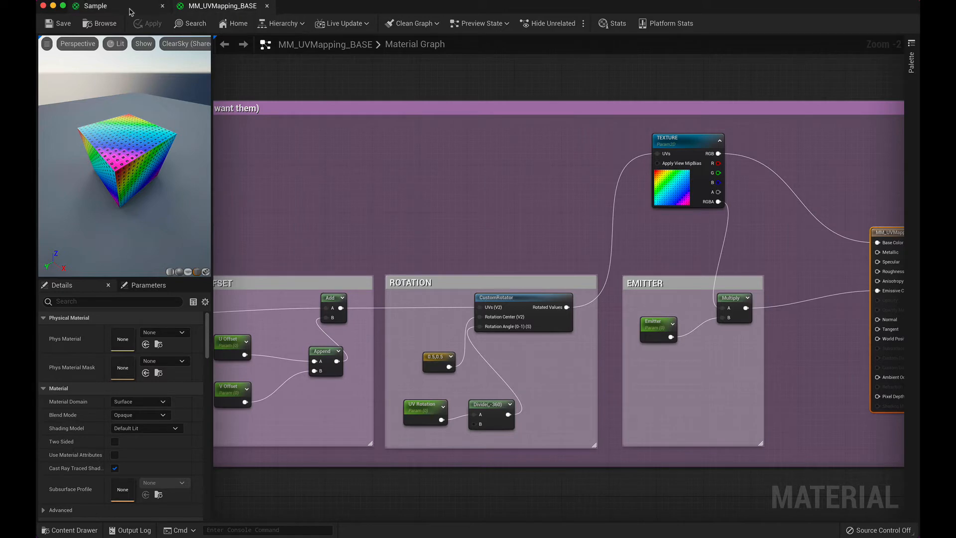
Step: Return to the level editor and open the Untitled level from the Content folder
{"action": "key", "text": "super+Tab"}
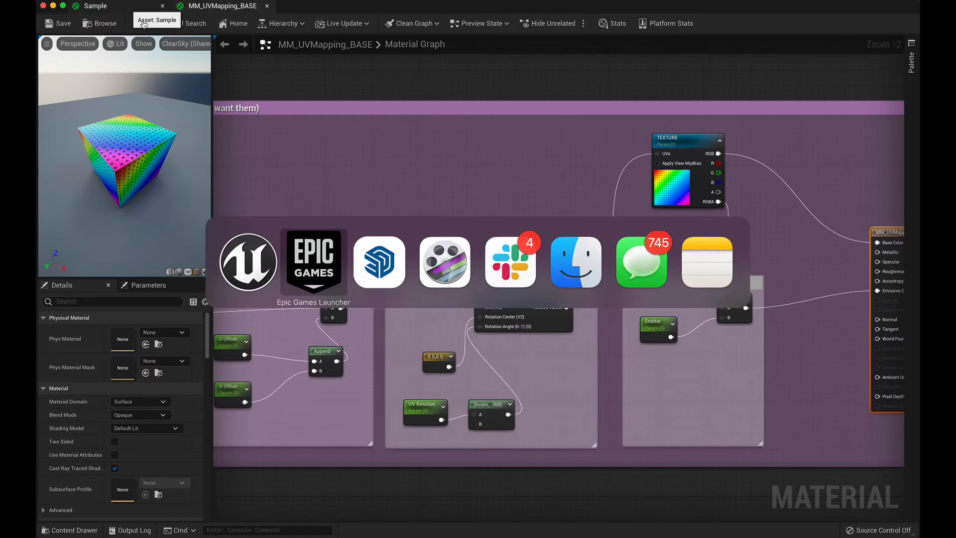
{"action": "left_click", "coordinate": [261, 252]}
{"action": "key", "text": "super+grave"}
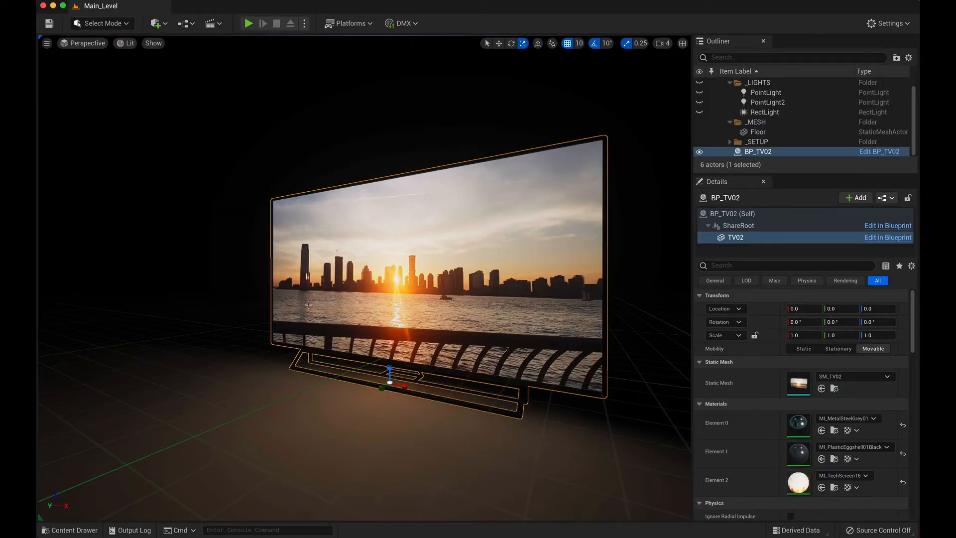
{"action": "left_click", "coordinate": [75, 530]}
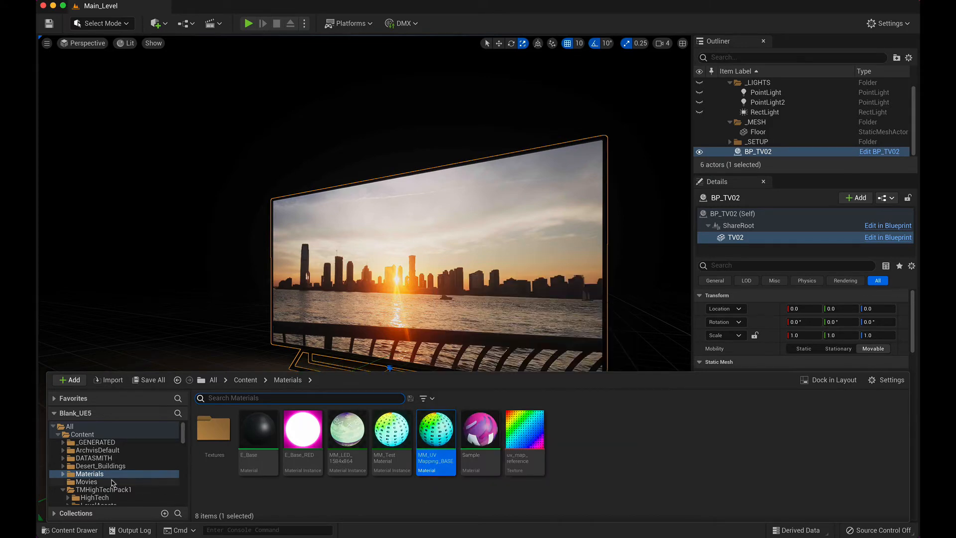
{"action": "left_click", "coordinate": [82, 434]}
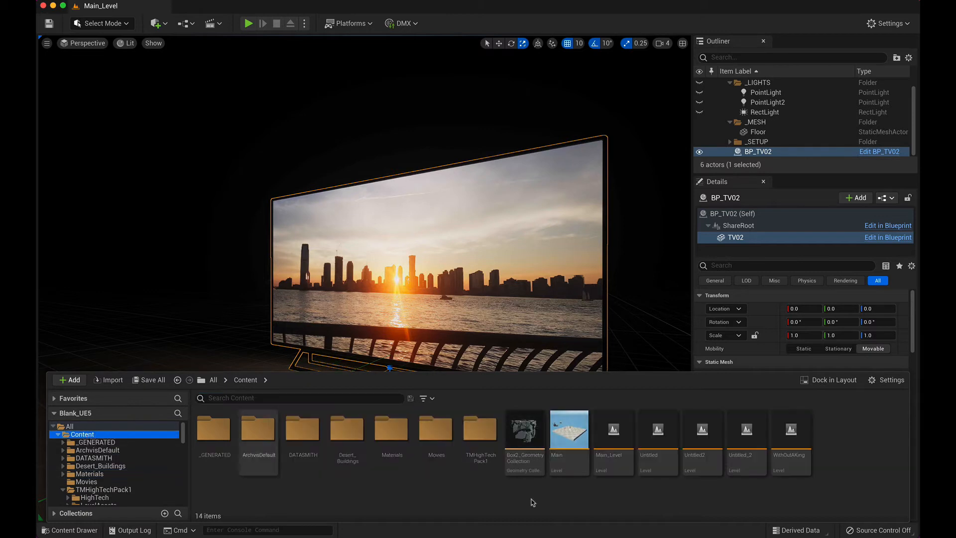
{"action": "left_click", "coordinate": [652, 443]}
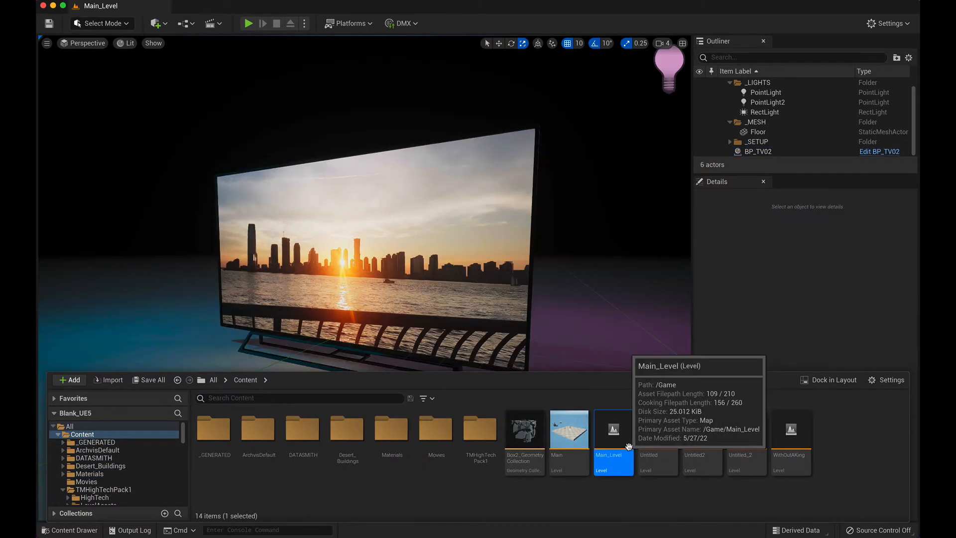
{"action": "double_click", "coordinate": [658, 446]}
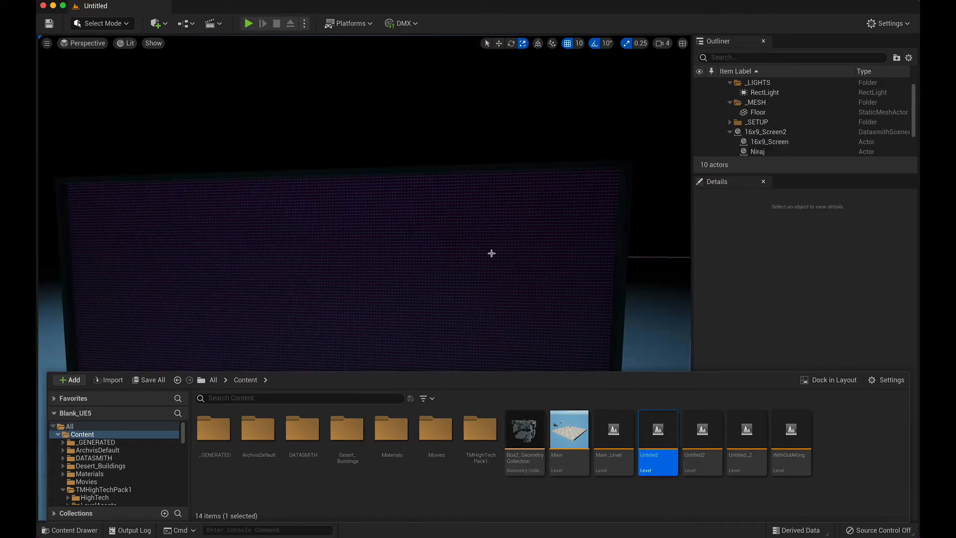
Step: Select the 16x9_Screen_3 mesh and reset its Element 1 material to Material1
{"action": "right_click_drag", "start_coordinate": [489, 267], "coordinate": [540, 238]}
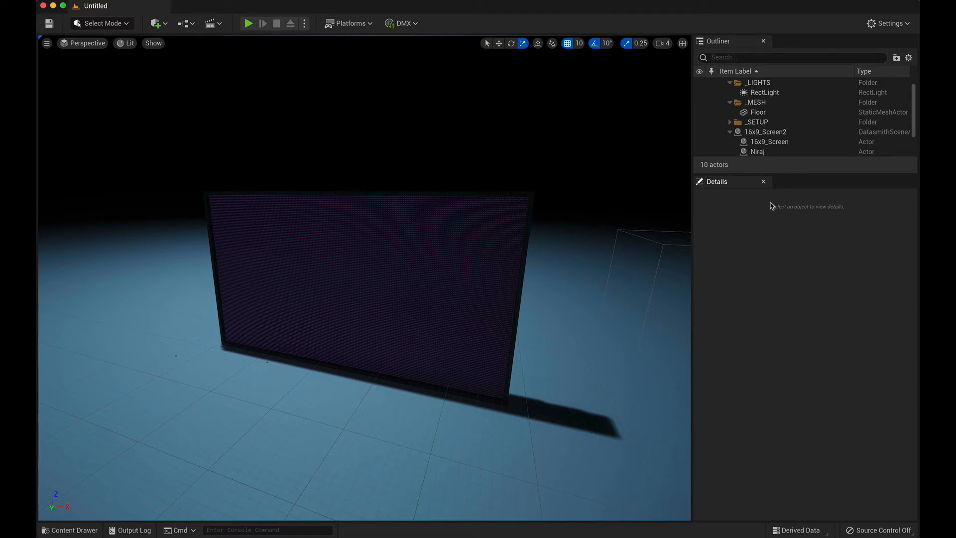
{"action": "left_click", "coordinate": [448, 299]}
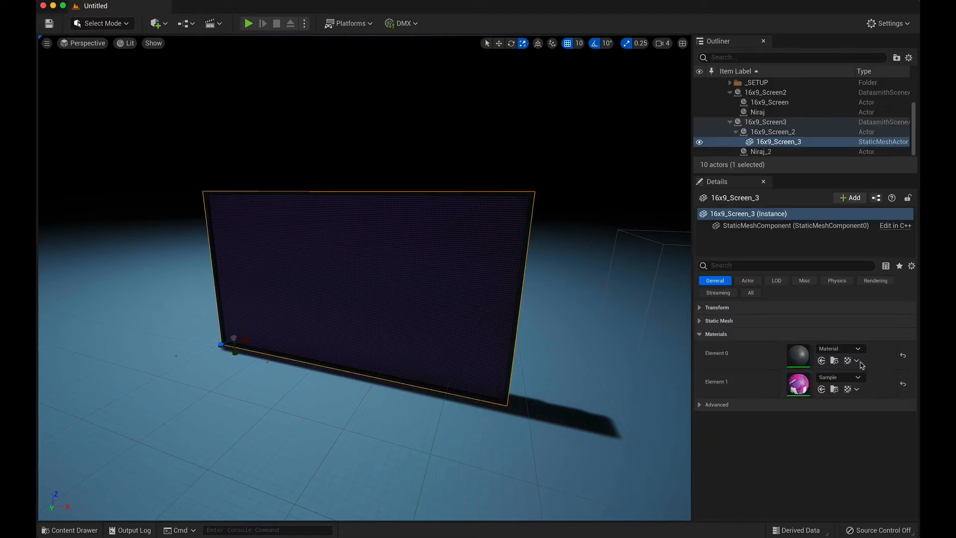
{"action": "left_click", "coordinate": [903, 383]}
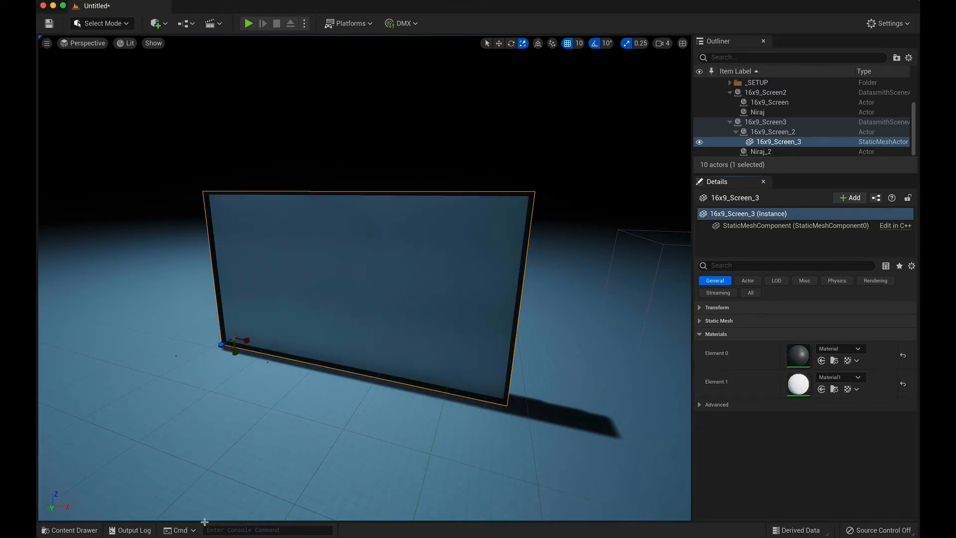
Step: Check the Textures subfolder in Content/Materials and force delete the Sample material from the Materials folder
{"action": "left_click", "coordinate": [70, 530]}
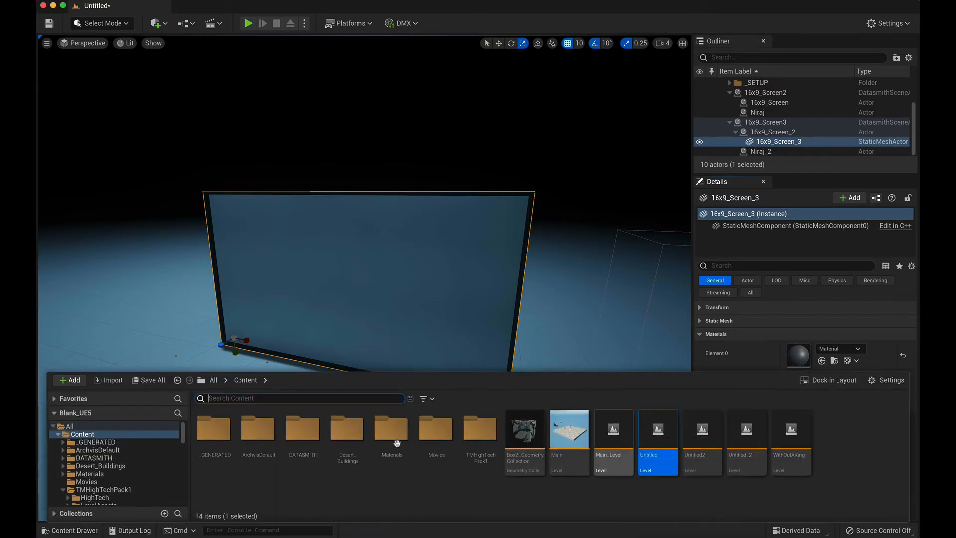
{"action": "double_click", "coordinate": [391, 429]}
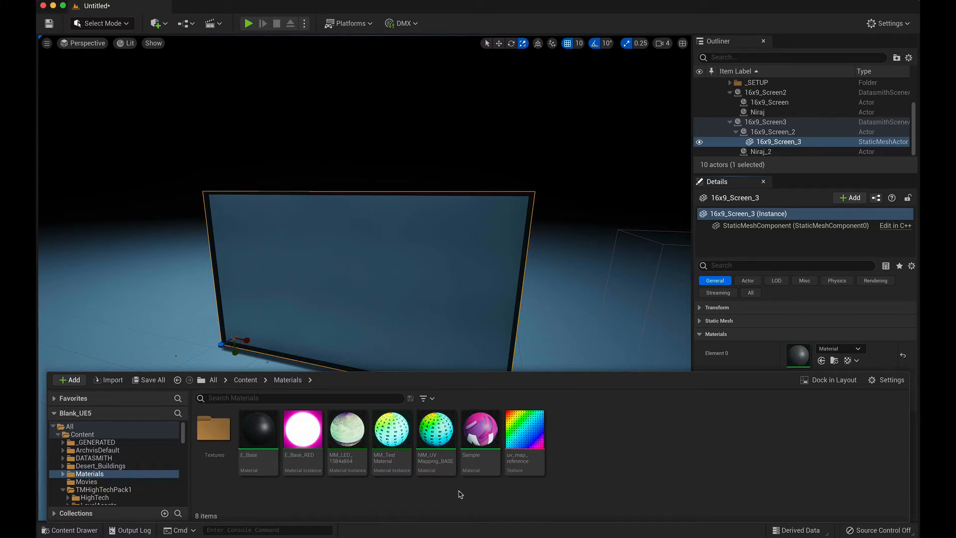
{"action": "double_click", "coordinate": [214, 428]}
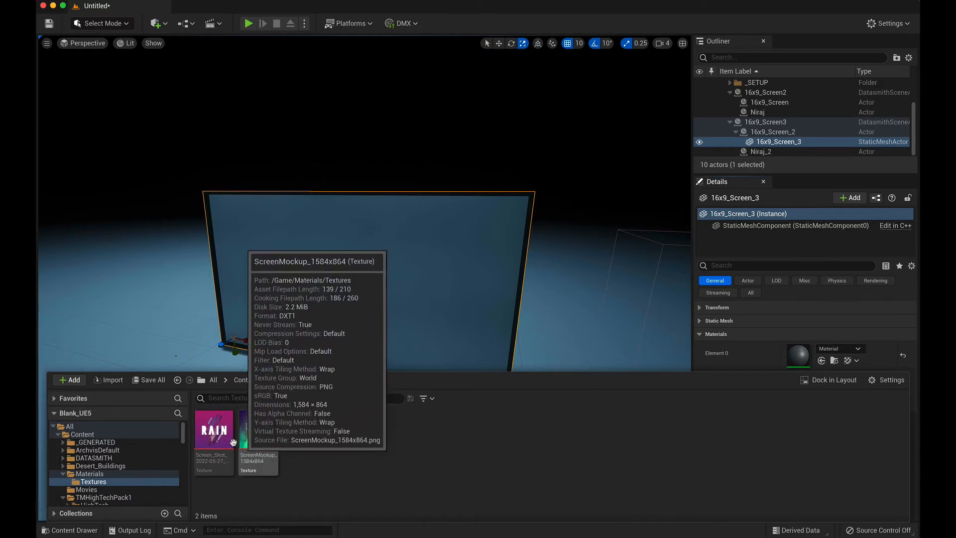
{"action": "left_click", "coordinate": [94, 474]}
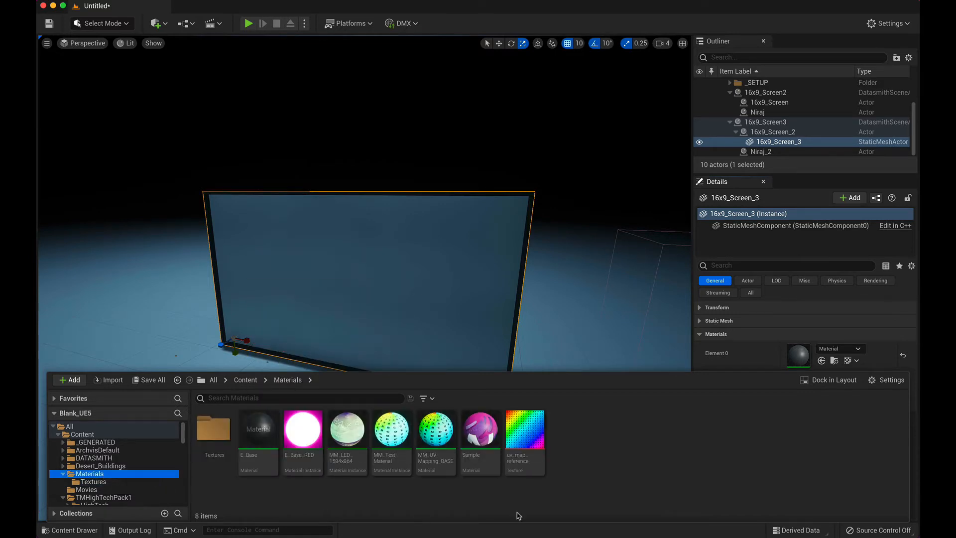
{"action": "left_click", "coordinate": [474, 429]}
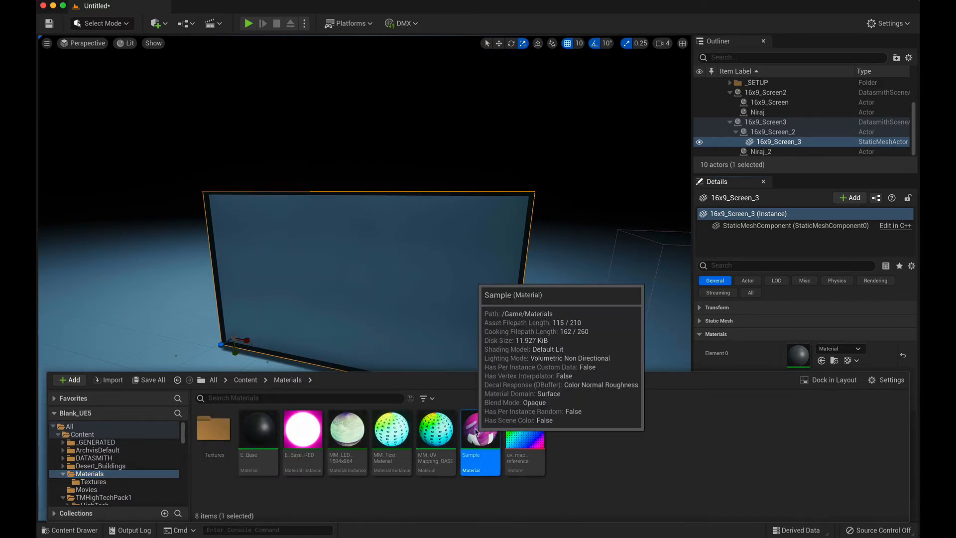
{"action": "right_click", "coordinate": [474, 429]}
{"action": "left_click", "coordinate": [533, 256]}
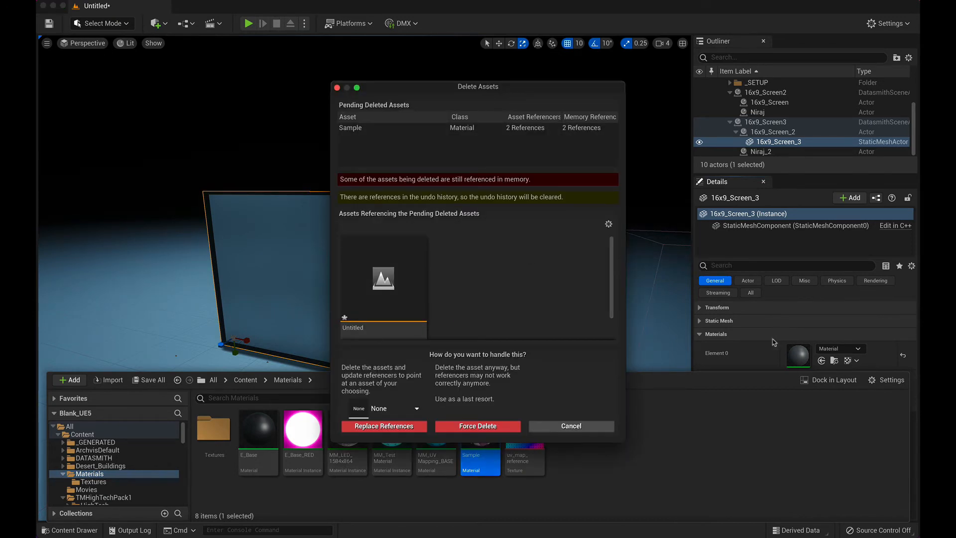
{"action": "left_click", "coordinate": [477, 427]}
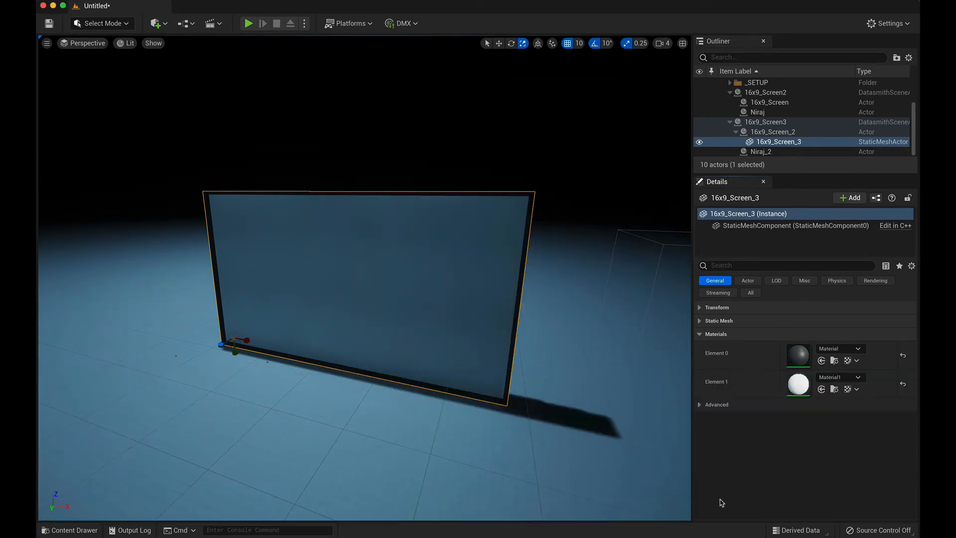
Step: Create a new material named MM_Base in the Content/Materials folder and open its material graph
{"action": "left_click", "coordinate": [94, 531]}
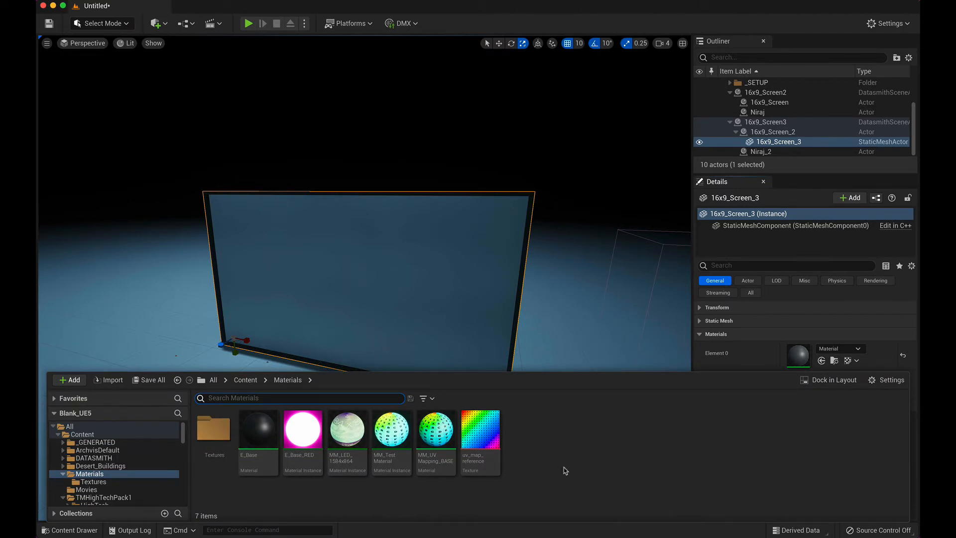
{"action": "right_click", "coordinate": [540, 444]}
{"action": "left_click", "coordinate": [608, 198]}
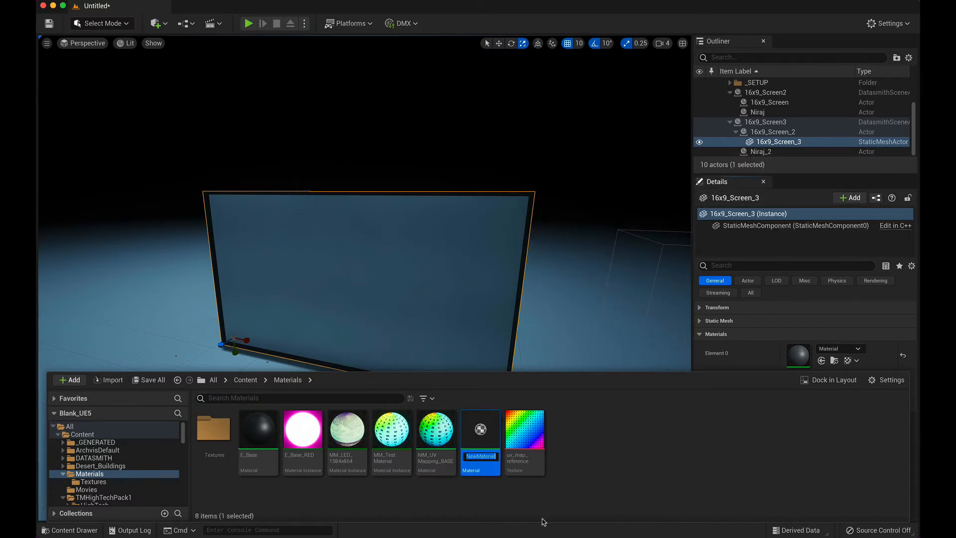
{"action": "type", "text": "MM_Base"}
{"action": "key", "text": "Return"}
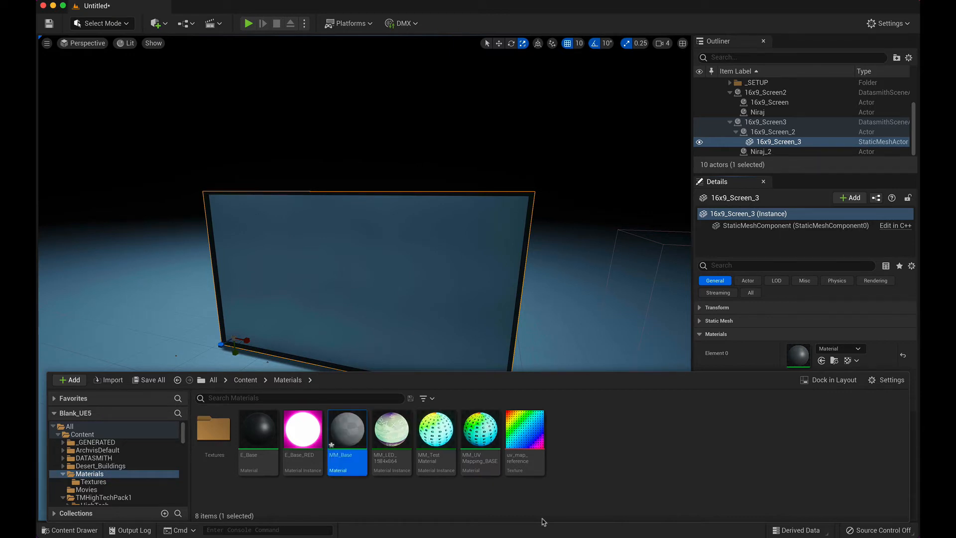
{"action": "double_click", "coordinate": [348, 431]}
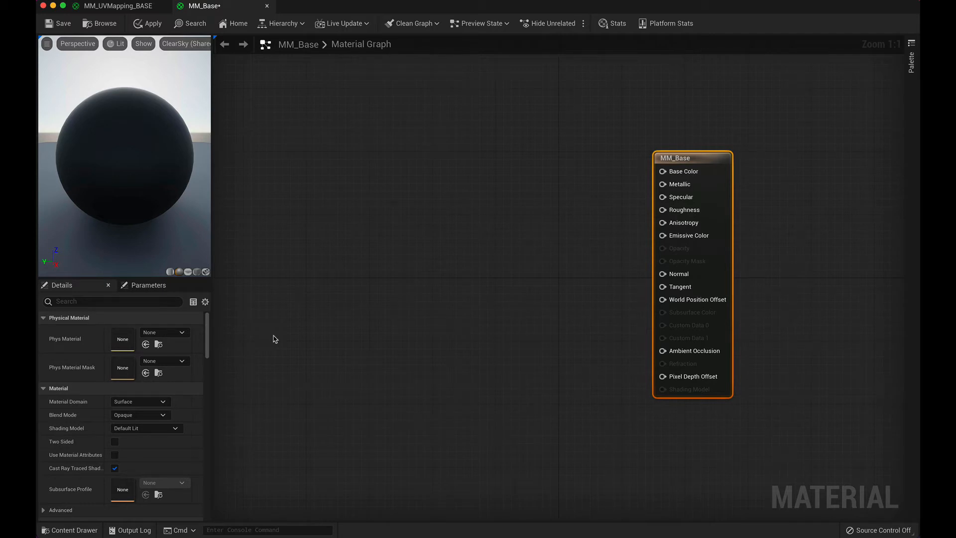
Step: Add the uv_map_reference texture to the MM_Base graph as a Texture Sample and connect its RGB output to Base Color
{"action": "left_click", "coordinate": [78, 531]}
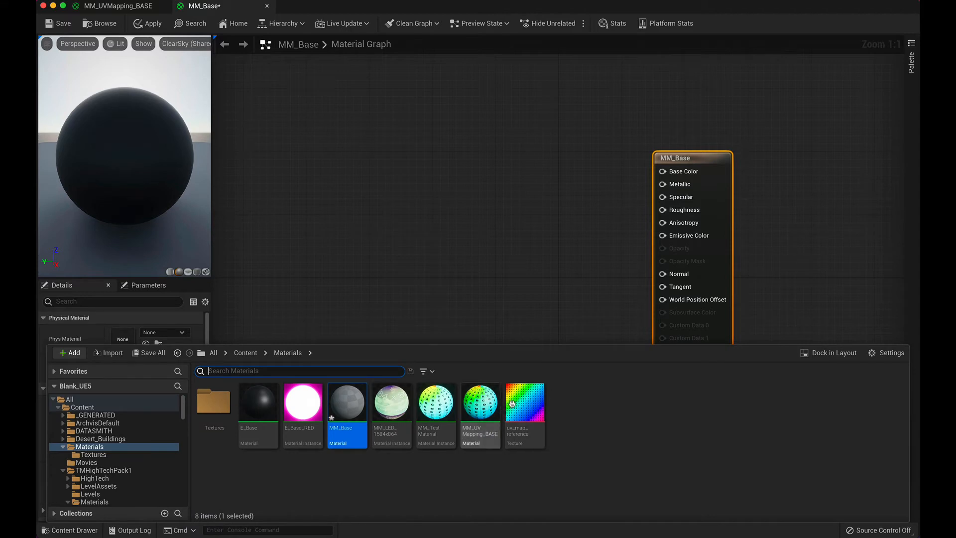
{"action": "mouse_move", "coordinate": [528, 403]}
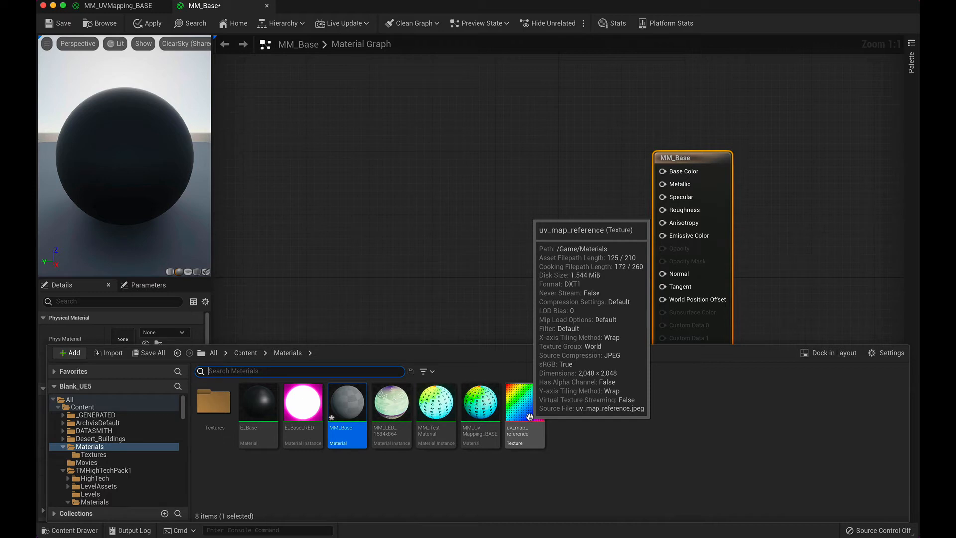
{"action": "left_click_drag", "start_coordinate": [529, 417], "coordinate": [523, 167]}
{"action": "left_click_drag", "start_coordinate": [573, 183], "coordinate": [663, 171]}
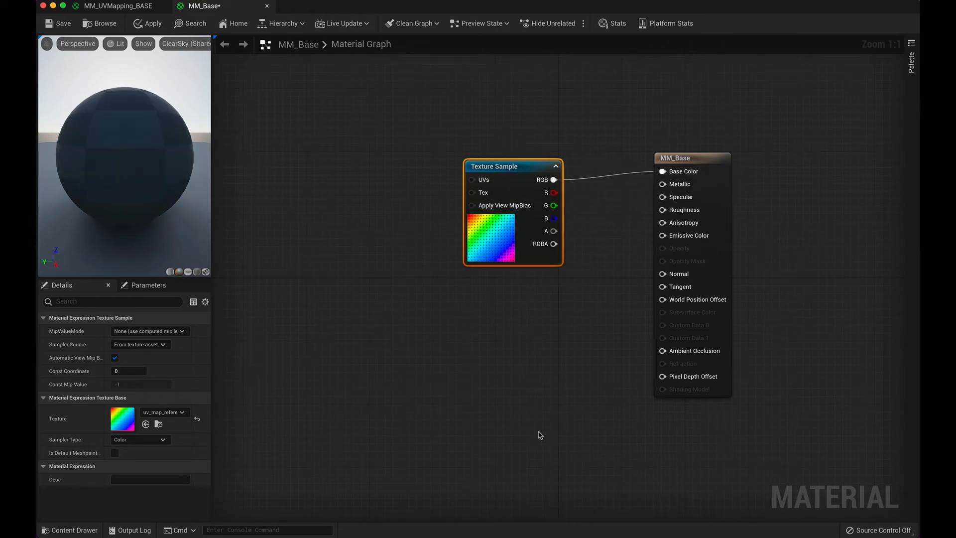
Step: Preview MM_Base on a cube and save the material
{"action": "left_click", "coordinate": [197, 272]}
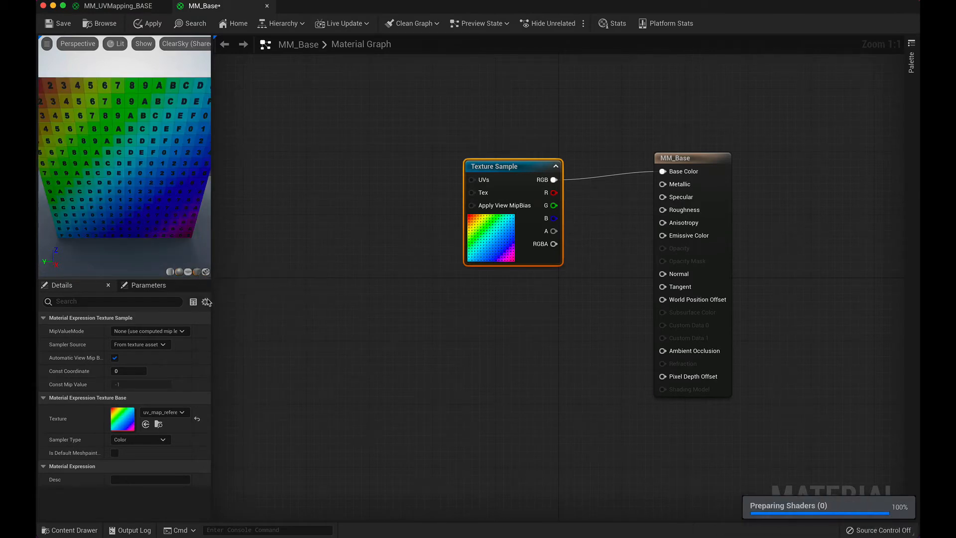
{"action": "scroll", "coordinate": [172, 195], "scroll_direction": "down", "scroll_amount": 5}
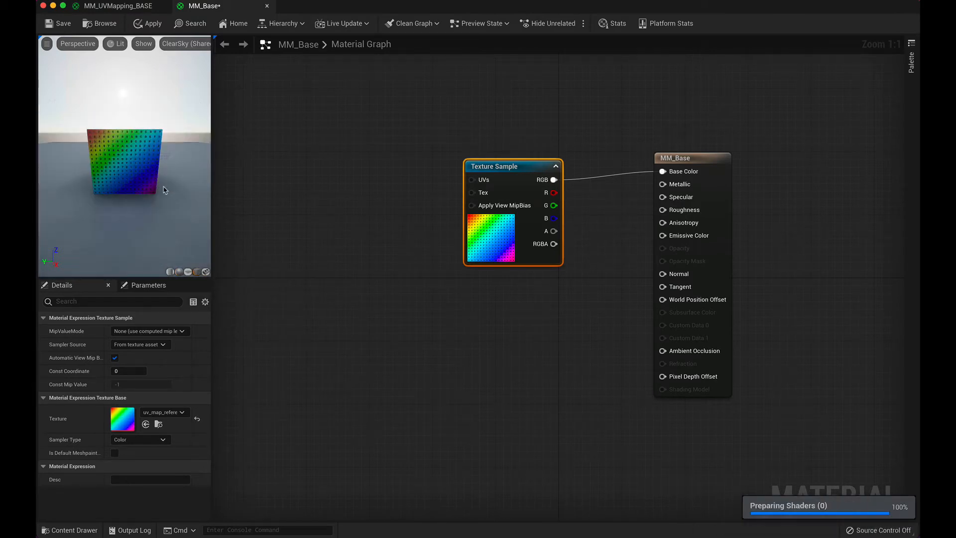
{"action": "left_click_drag", "start_coordinate": [172, 196], "coordinate": [200, 205]}
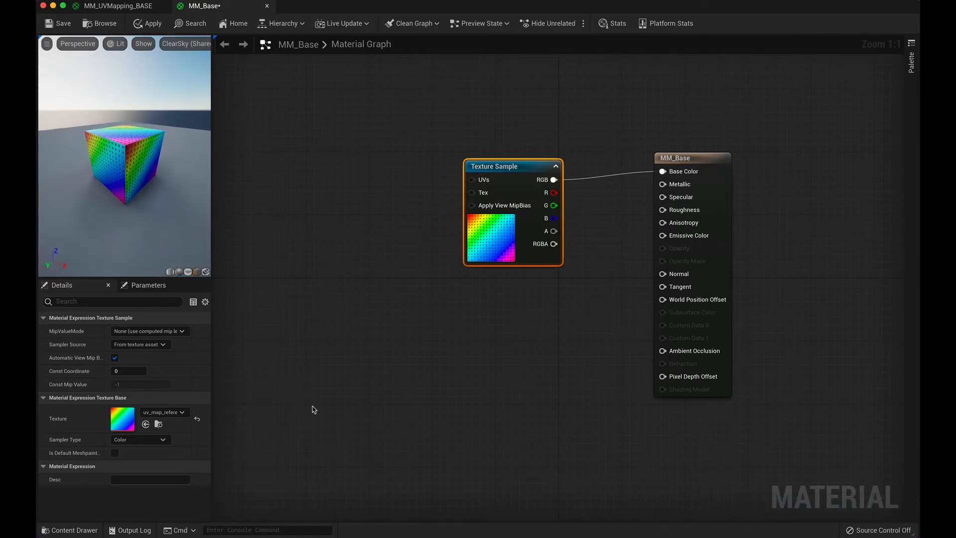
{"action": "left_click", "coordinate": [58, 26]}
Step: Examine the scale, offset, rotation and emitter groups in the MM_UVMapping_BASE graph, then return to the MM_Base graph
{"action": "left_click", "coordinate": [70, 530]}
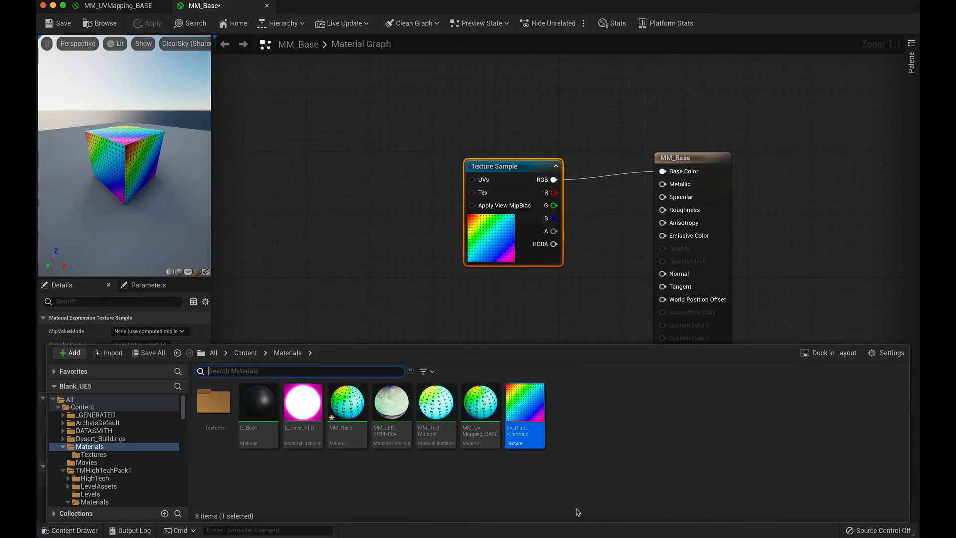
{"action": "double_click", "coordinate": [481, 409]}
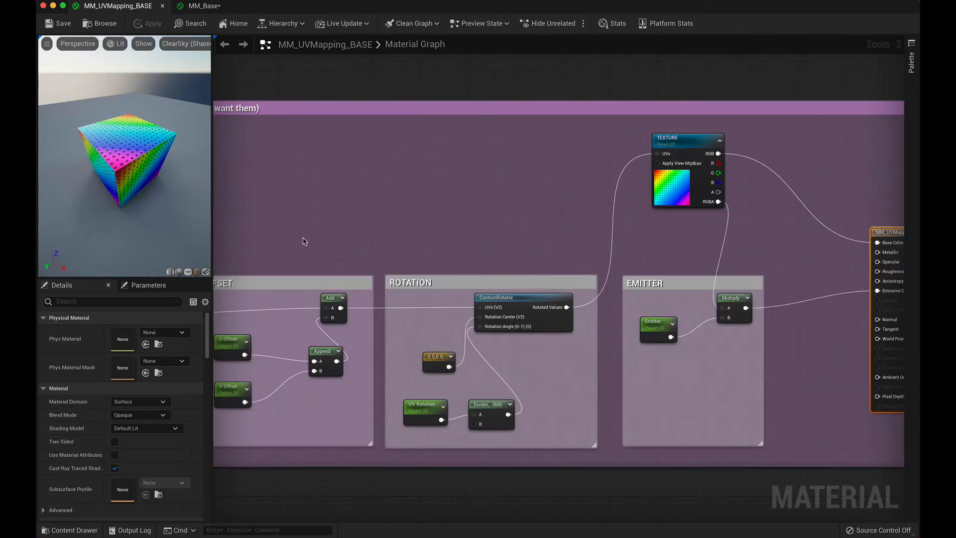
{"action": "left_click_drag", "start_coordinate": [304, 237], "coordinate": [362, 239]}
{"action": "right_click_drag", "start_coordinate": [366, 237], "coordinate": [749, 241]}
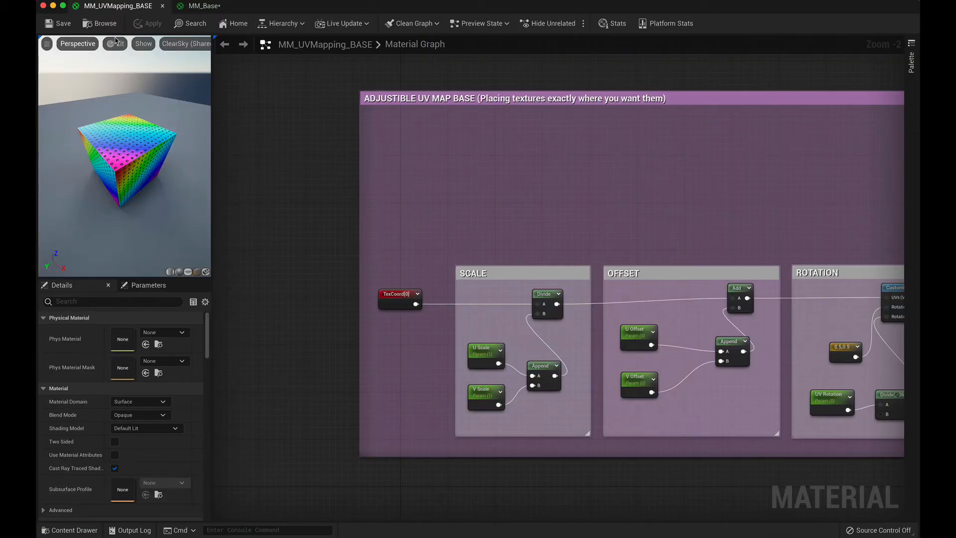
{"action": "left_click", "coordinate": [204, 6]}
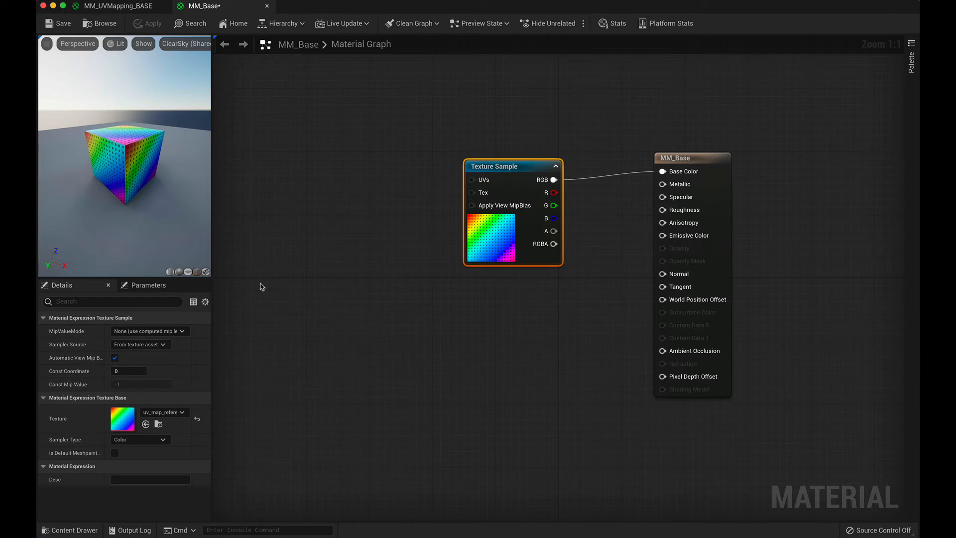
{"action": "right_click", "coordinate": [280, 274]}
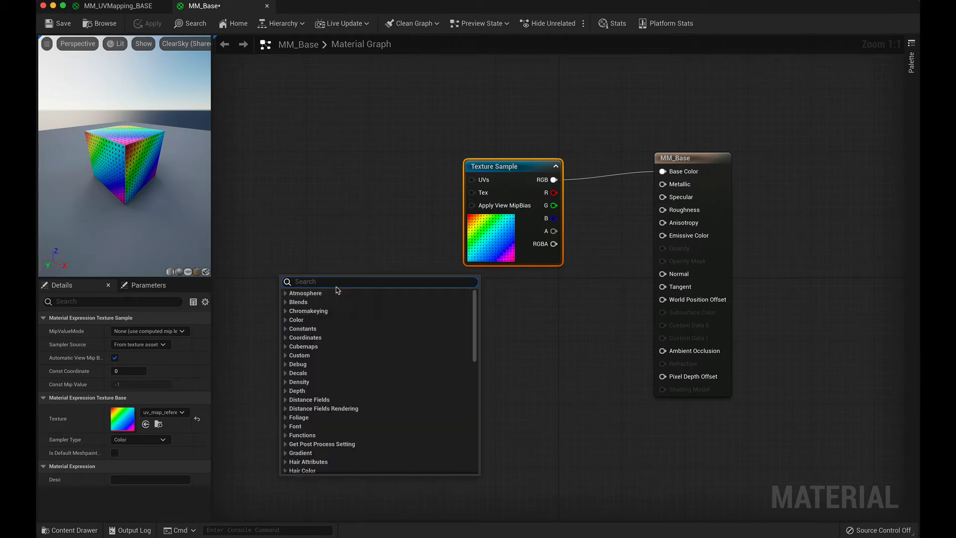
{"action": "type", "text": "textco"}
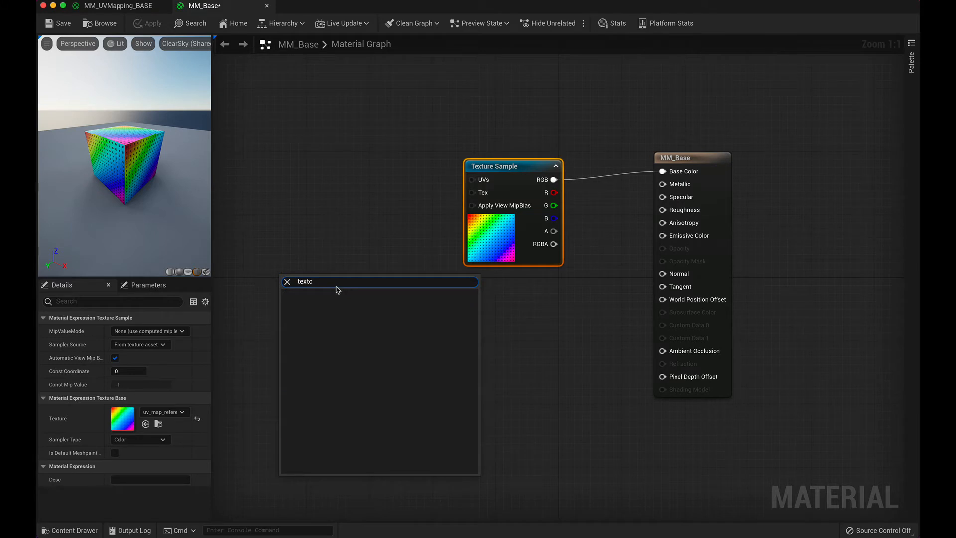
{"action": "key", "text": "BackSpace"}
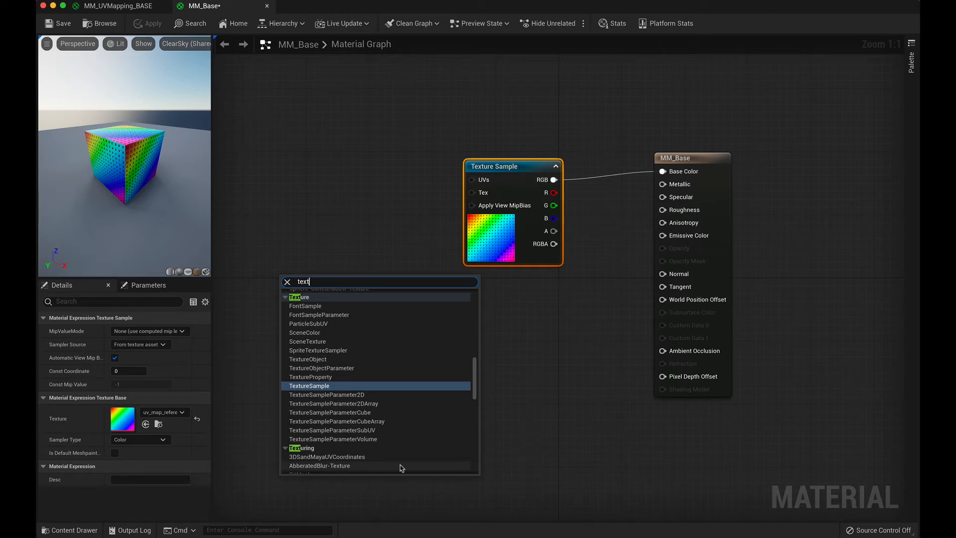
{"action": "scroll", "coordinate": [391, 425], "scroll_direction": "down", "scroll_amount": 10}
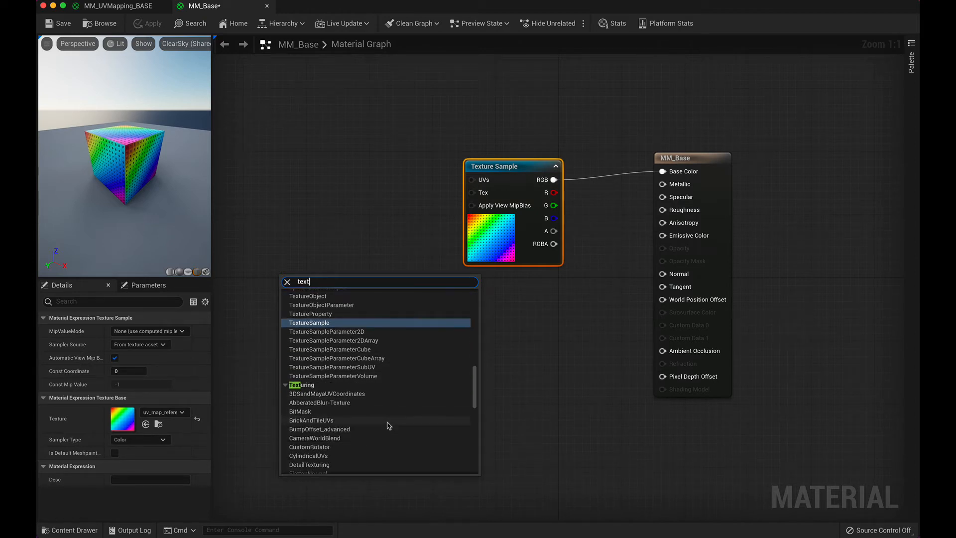
{"action": "type", "text": "x"}
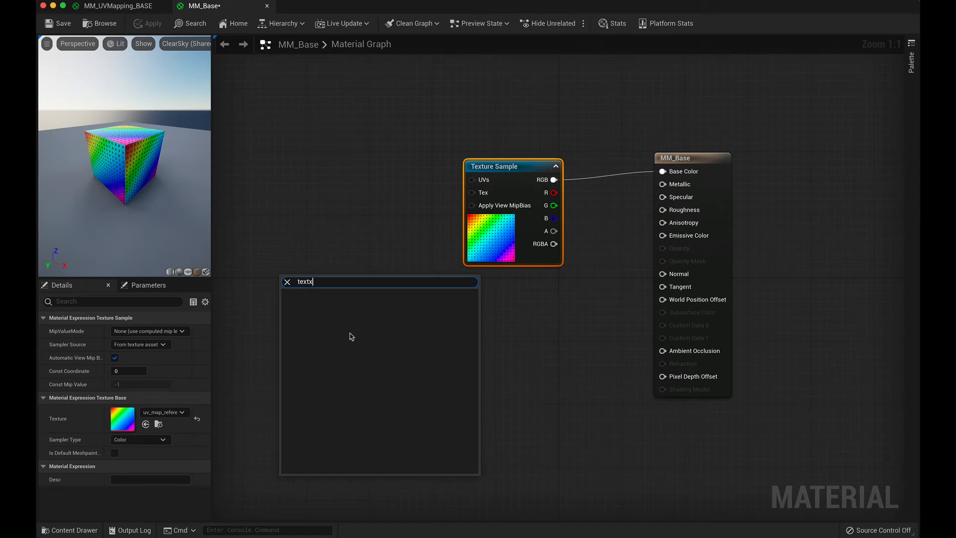
{"action": "key", "text": "BackSpace"}
{"action": "type", "text": "c"}
{"action": "key", "text": "BackSpace"}
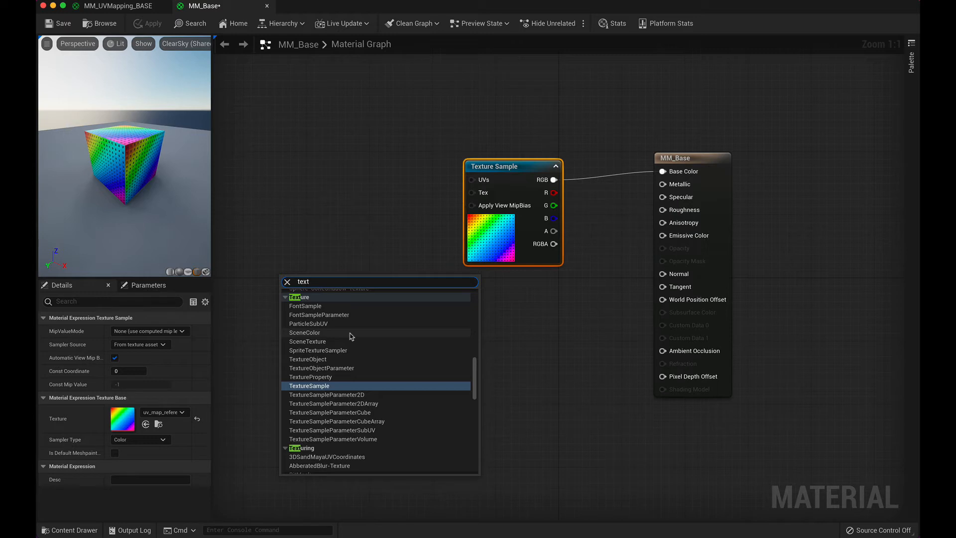
{"action": "scroll", "coordinate": [358, 399], "scroll_direction": "down", "scroll_amount": 3}
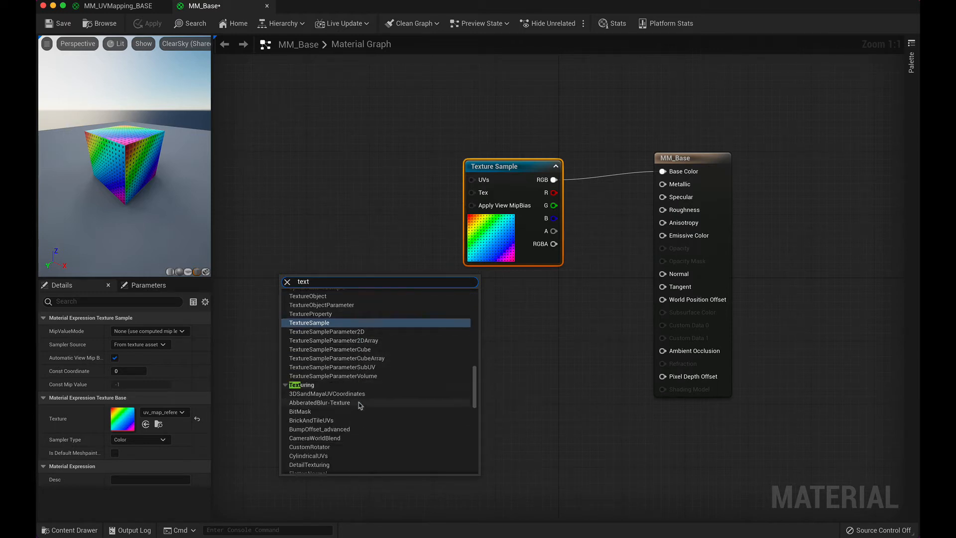
{"action": "scroll", "coordinate": [361, 405], "scroll_direction": "down", "scroll_amount": 5}
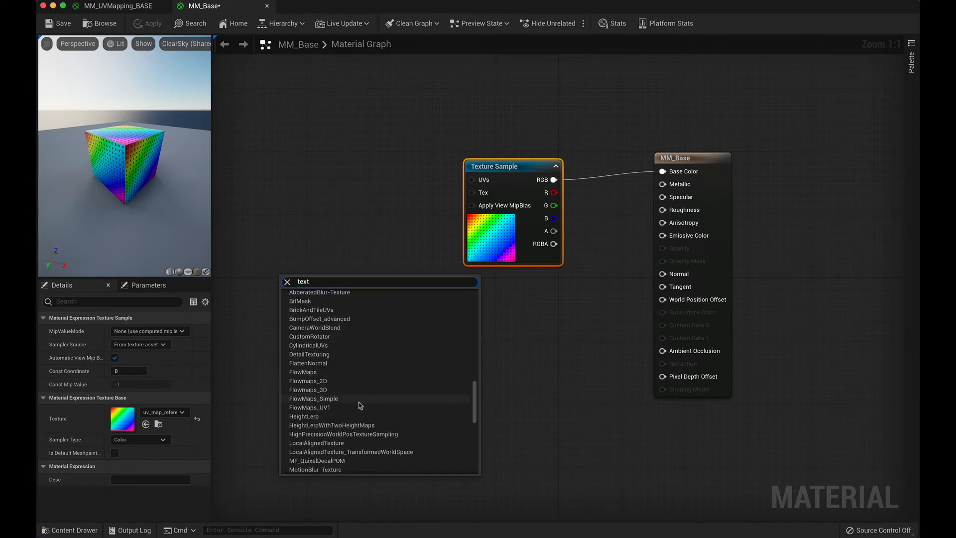
{"action": "scroll", "coordinate": [361, 405], "scroll_direction": "up", "scroll_amount": 4}
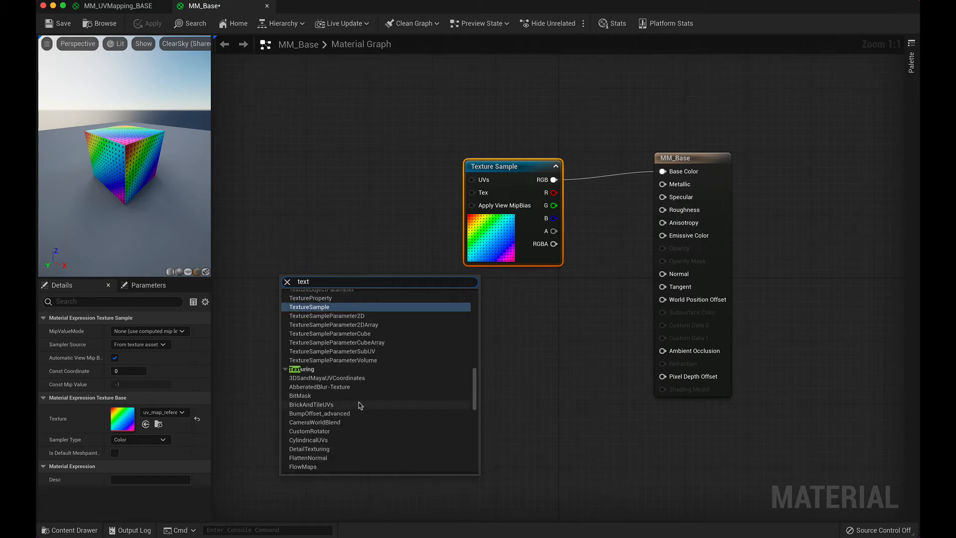
{"action": "type", "text": "uring"}
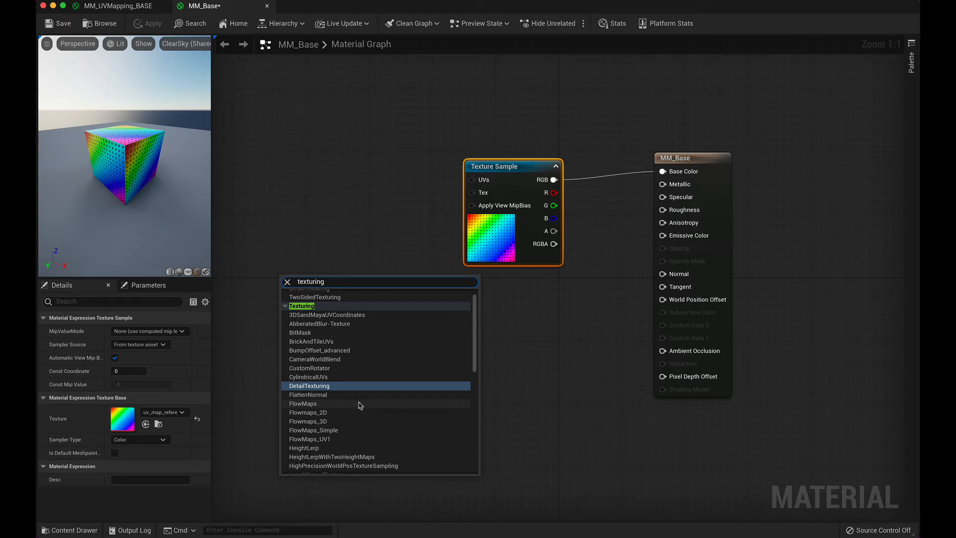
{"action": "type", "text": "c"}
{"action": "key", "text": "BackSpace"}
{"action": "key", "text": "BackSpace"}
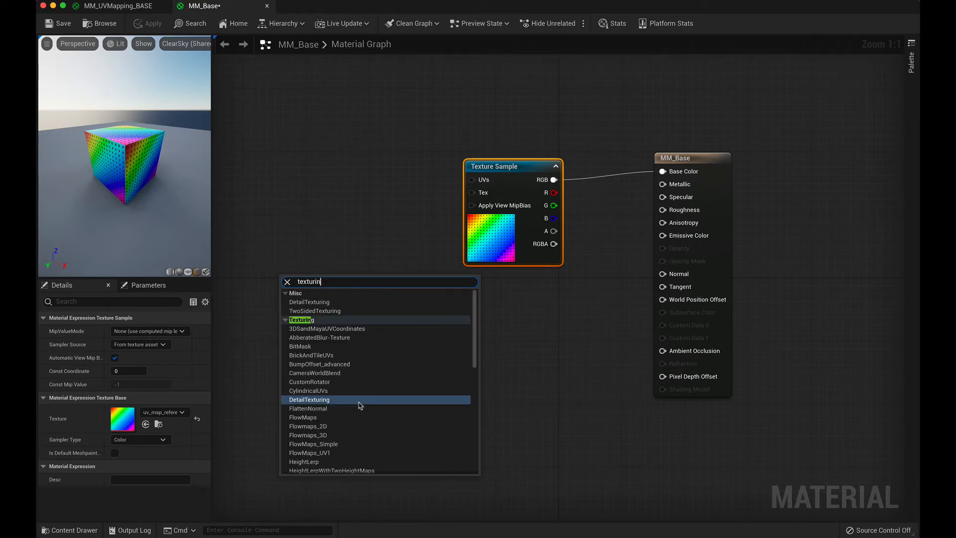
{"action": "key", "text": "BackSpace"}
{"action": "key", "text": "BackSpace"}
{"action": "type", "text": "e"}
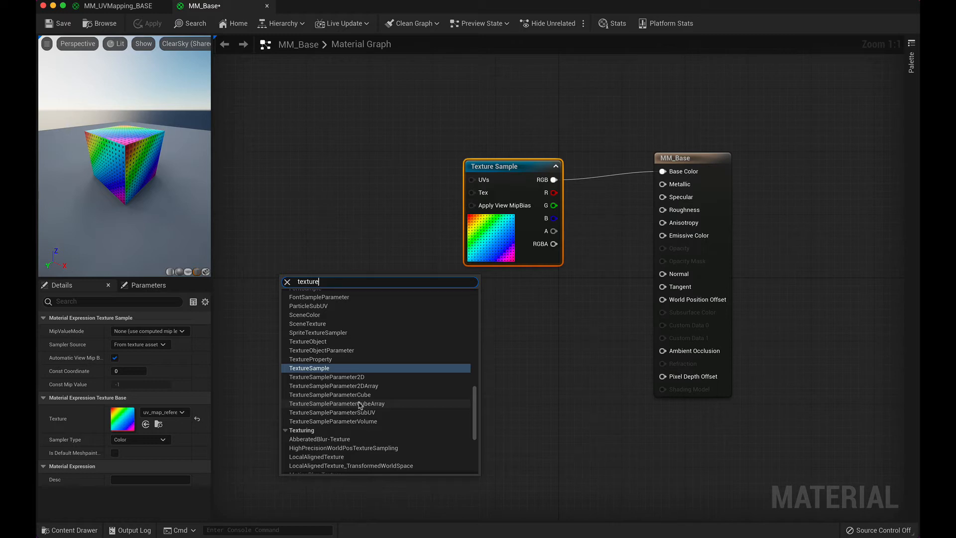
{"action": "type", "text": "co"}
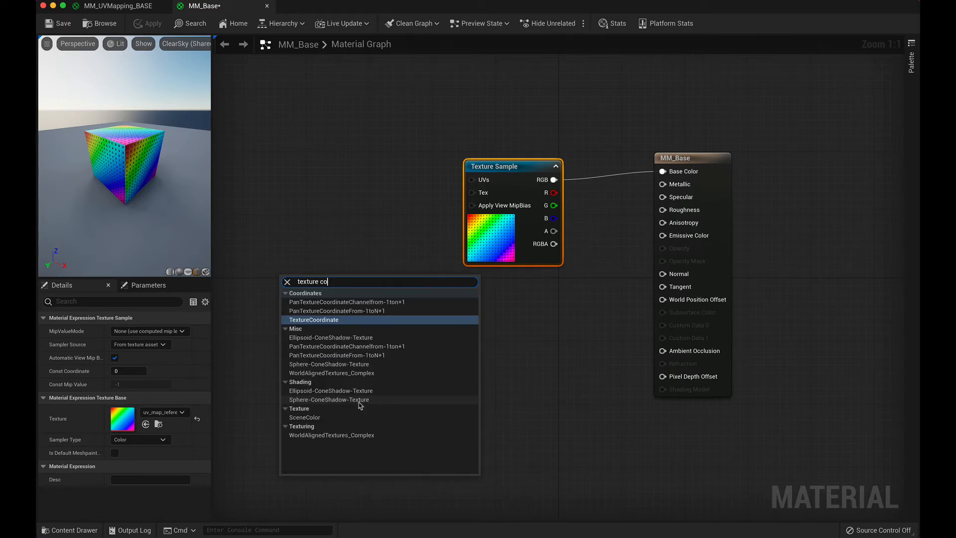
{"action": "key", "text": "BackSpace"}
{"action": "key", "text": "BackSpace"}
{"action": "key", "text": "BackSpace"}
{"action": "key", "text": "BackSpace"}
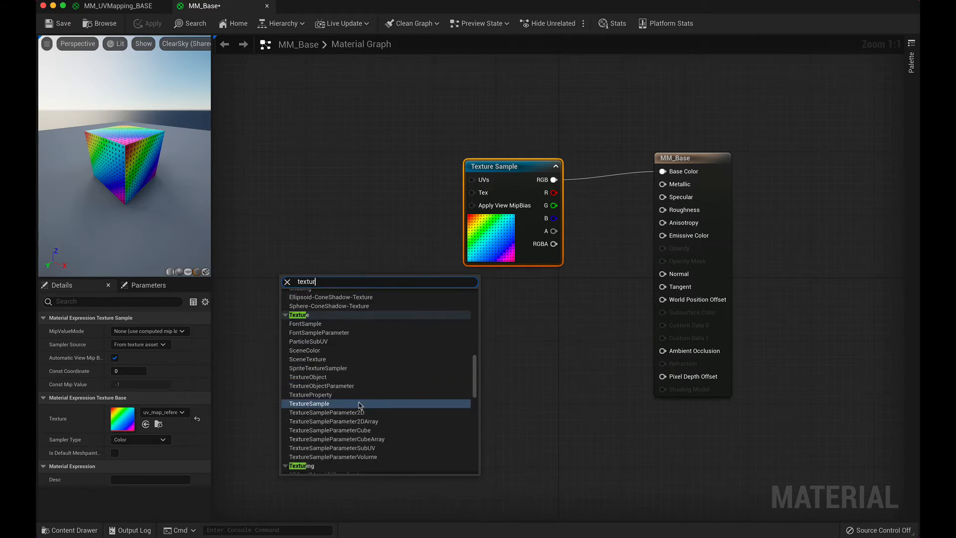
{"action": "key", "text": "BackSpace"}
{"action": "key", "text": "BackSpace"}
{"action": "key", "text": "BackSpace"}
{"action": "key", "text": "BackSpace"}
{"action": "key", "text": "BackSpace"}
{"action": "key", "text": "BackSpace"}
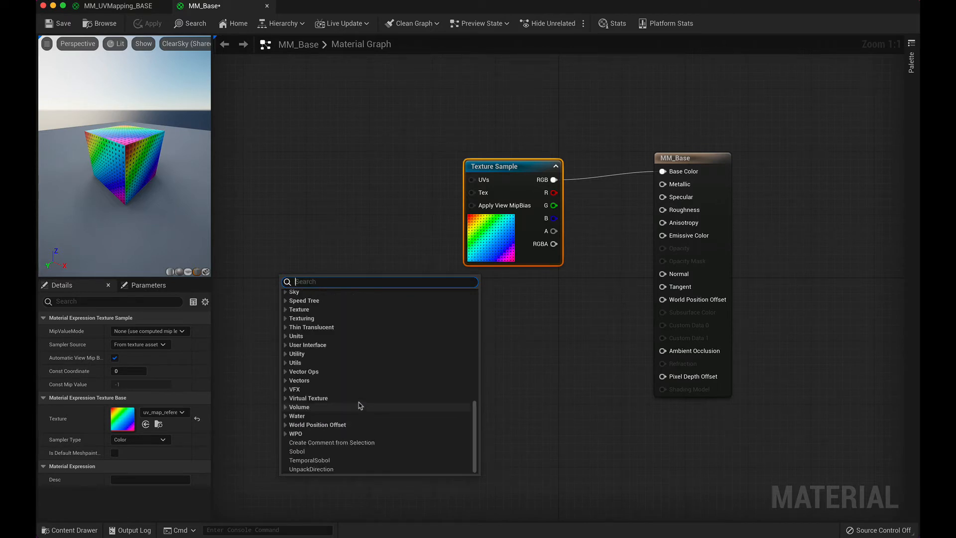
{"action": "left_click", "coordinate": [564, 336]}
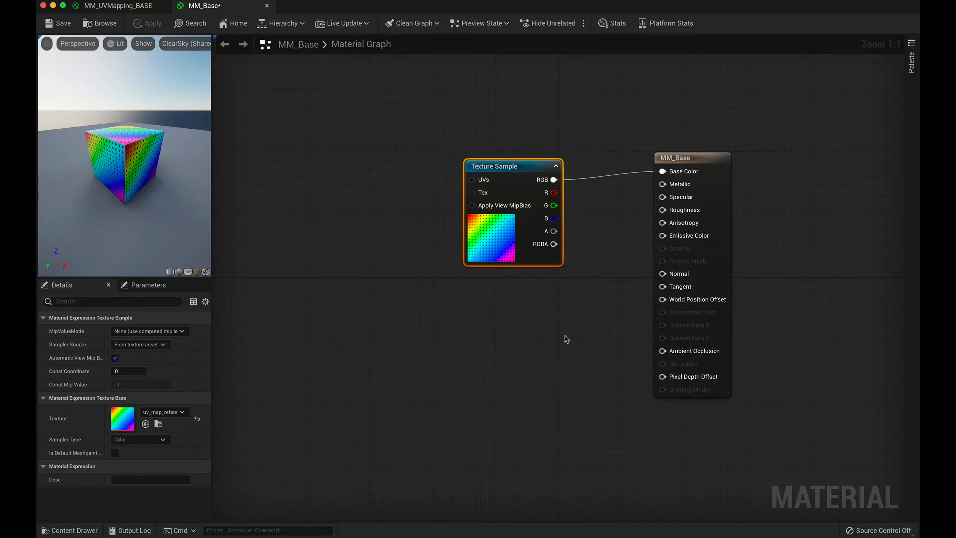
Step: Find the TextureCoordinate node by searching for "texture co" and add it below and before the Texture Sample
{"action": "right_click", "coordinate": [304, 305]}
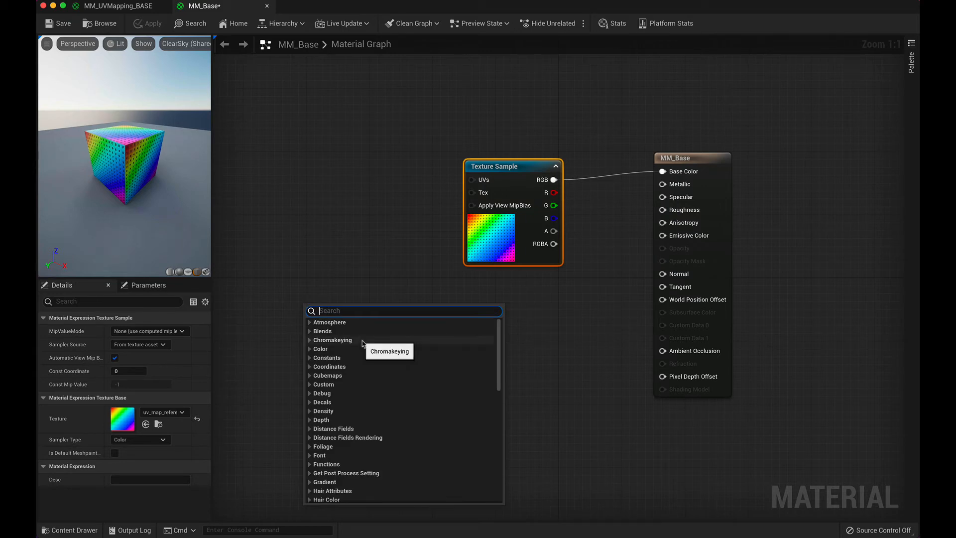
{"action": "type", "text": "textur"}
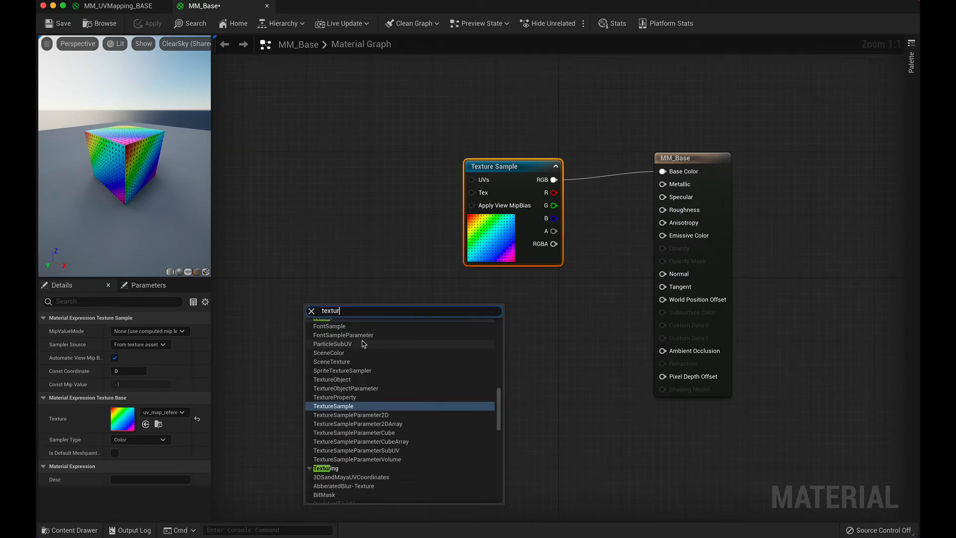
{"action": "type", "text": "e co"}
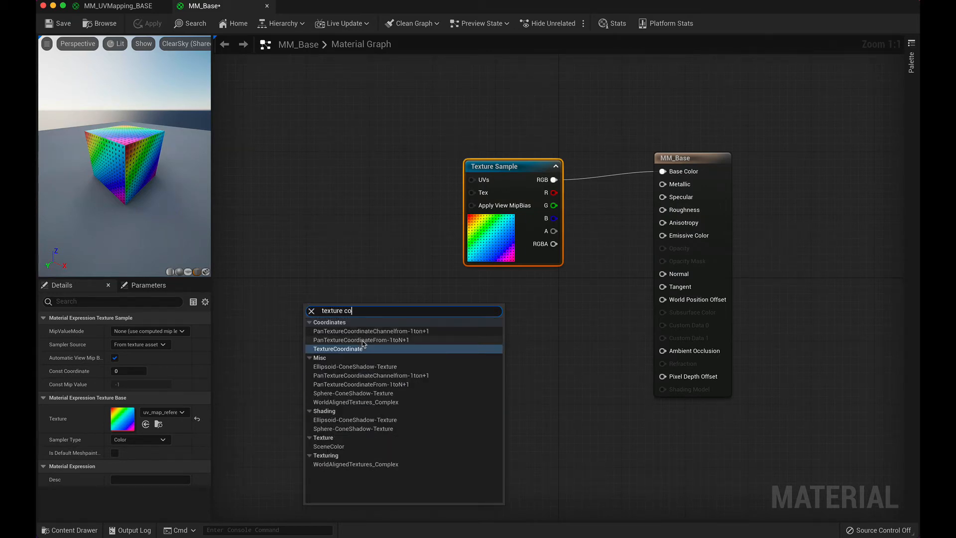
{"action": "left_click", "coordinate": [363, 349]}
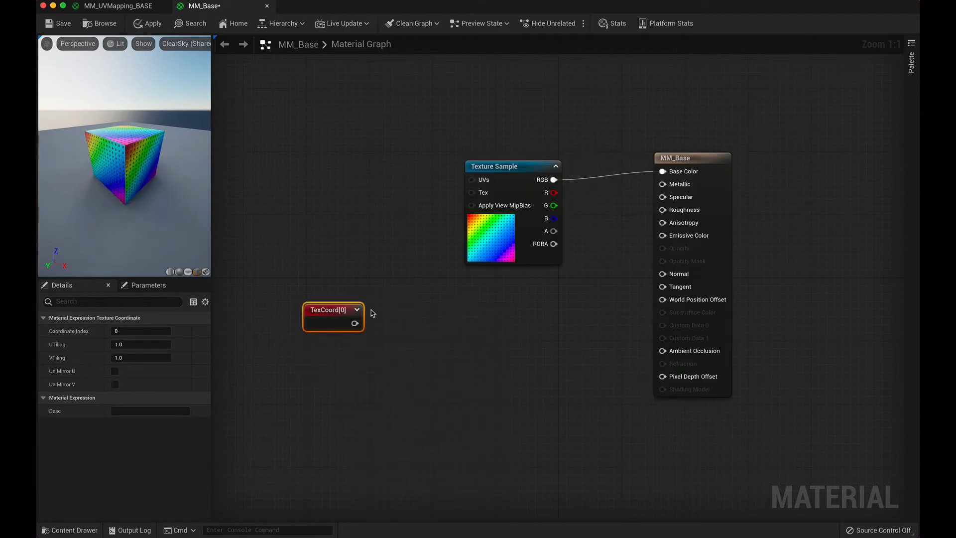
Step: Spread out the graph, moving the Texture Sample and MM_Base result node far from TexCoord and placing the Texture Sample higher
{"action": "left_click_drag", "start_coordinate": [332, 317], "coordinate": [290, 220]}
{"action": "scroll", "coordinate": [379, 265], "scroll_direction": "down", "scroll_amount": 4}
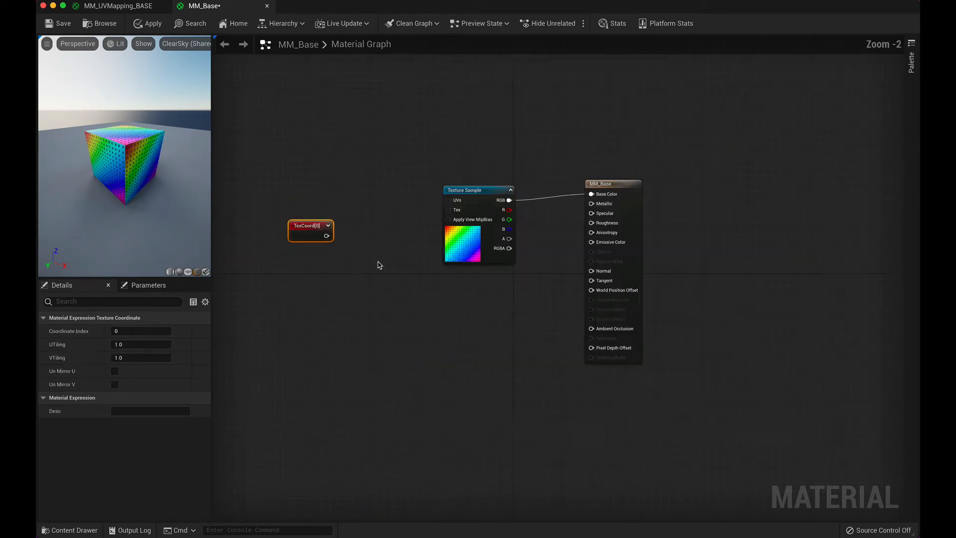
{"action": "left_click_drag", "start_coordinate": [402, 142], "coordinate": [585, 333]}
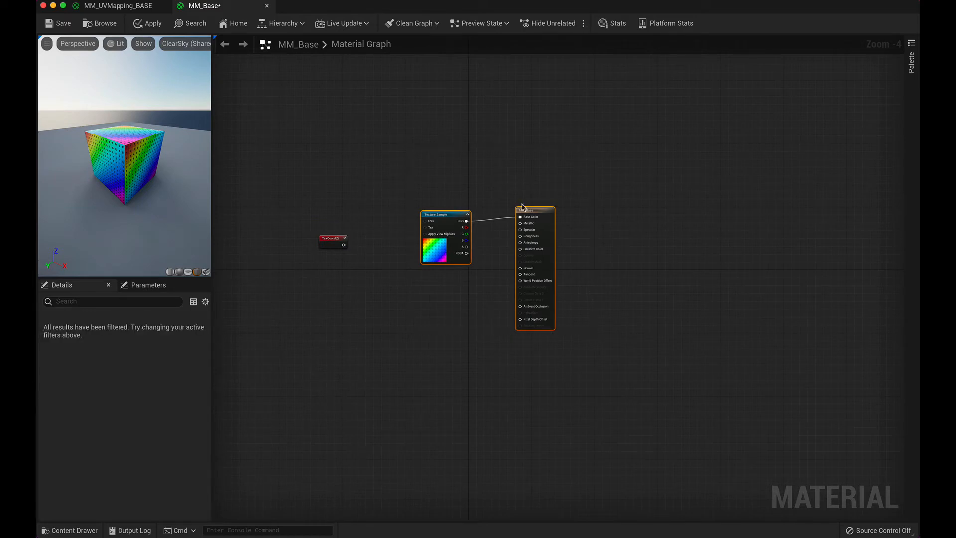
{"action": "left_click_drag", "start_coordinate": [542, 210], "coordinate": [824, 203]}
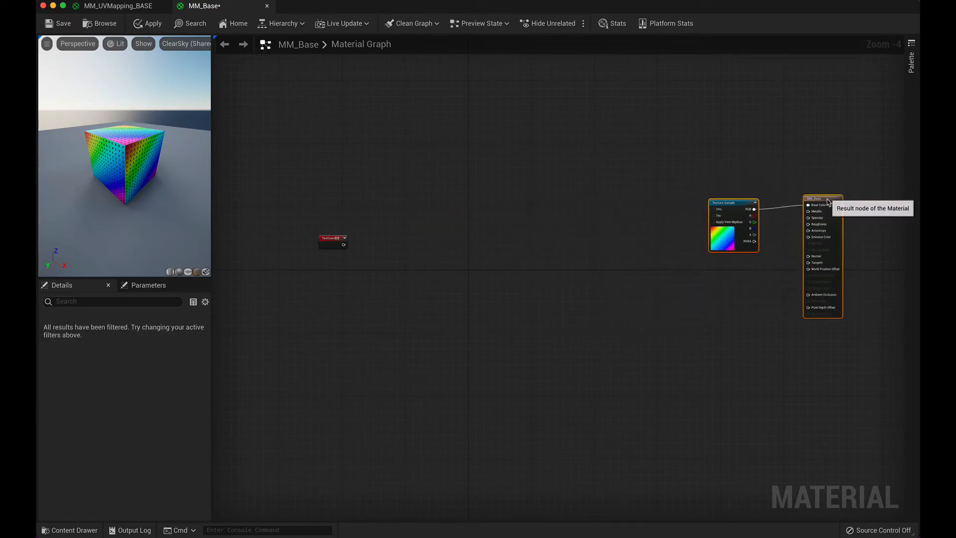
{"action": "left_click_drag", "start_coordinate": [727, 202], "coordinate": [687, 148]}
{"action": "left_click", "coordinate": [711, 205]}
{"action": "left_click", "coordinate": [321, 238]}
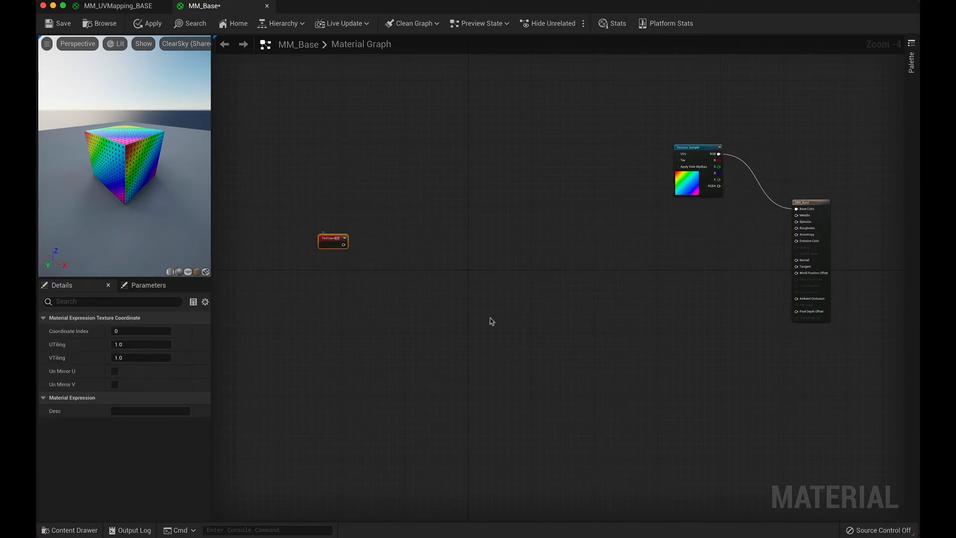
{"action": "left_click", "coordinate": [383, 255]}
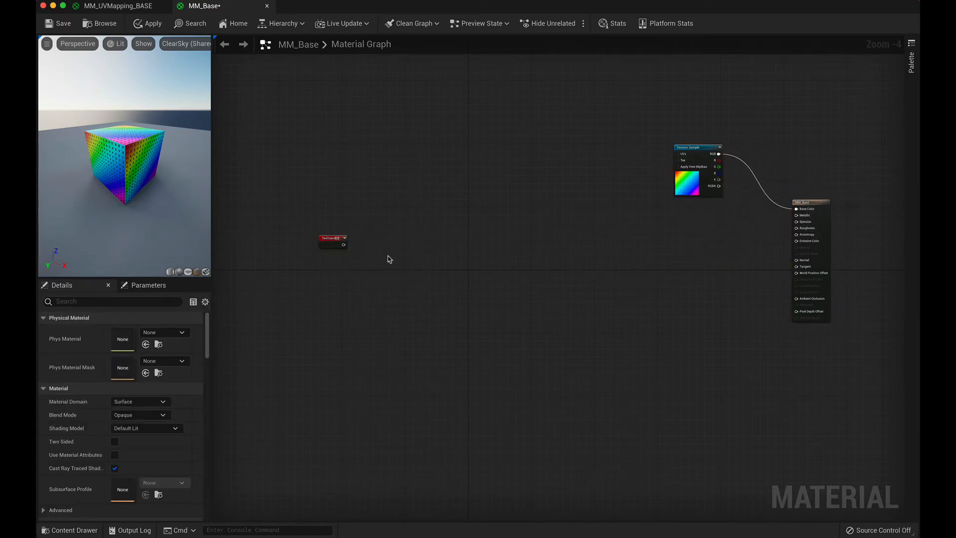
Step: Check the SCALE group in MM_UVMapping_BASE, then add a Divide node level with TexCoord in the MM_Base graph
{"action": "left_click", "coordinate": [119, 5]}
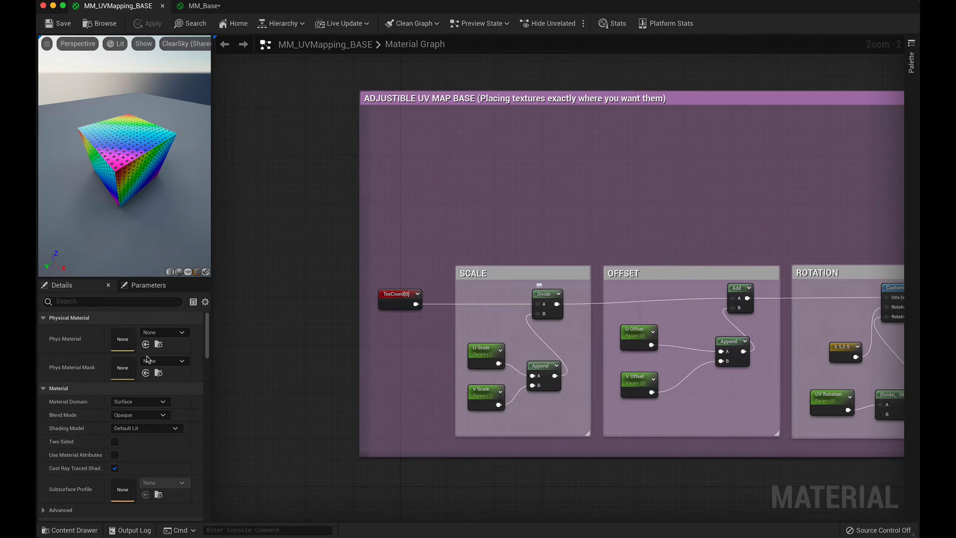
{"action": "left_click", "coordinate": [204, 5]}
{"action": "right_click", "coordinate": [415, 239]}
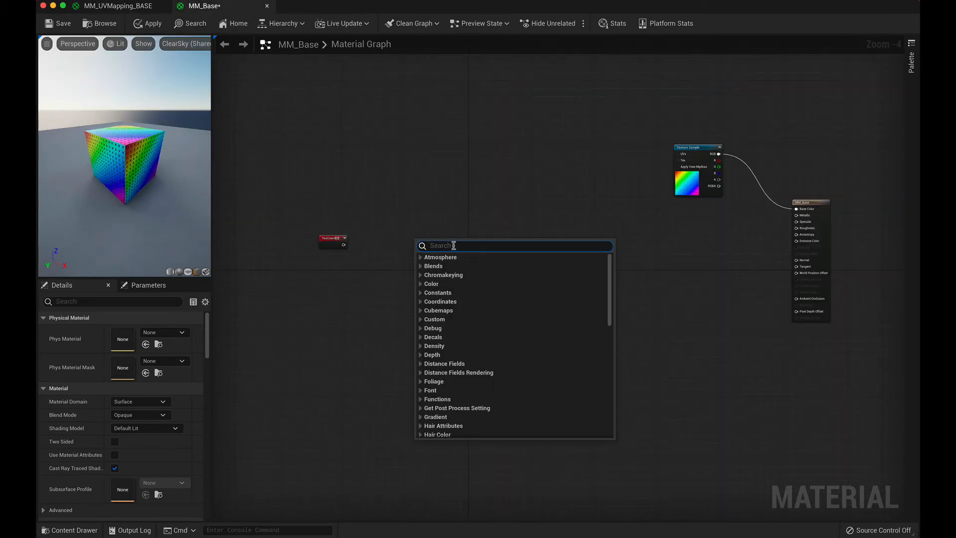
{"action": "type", "text": "divid"}
{"action": "key", "text": "Return"}
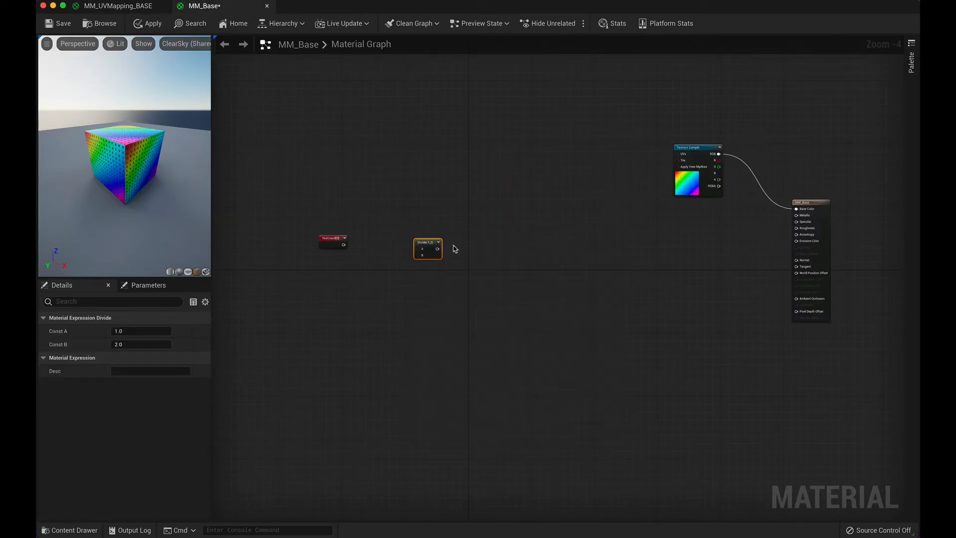
{"action": "left_click_drag", "start_coordinate": [433, 244], "coordinate": [451, 240]}
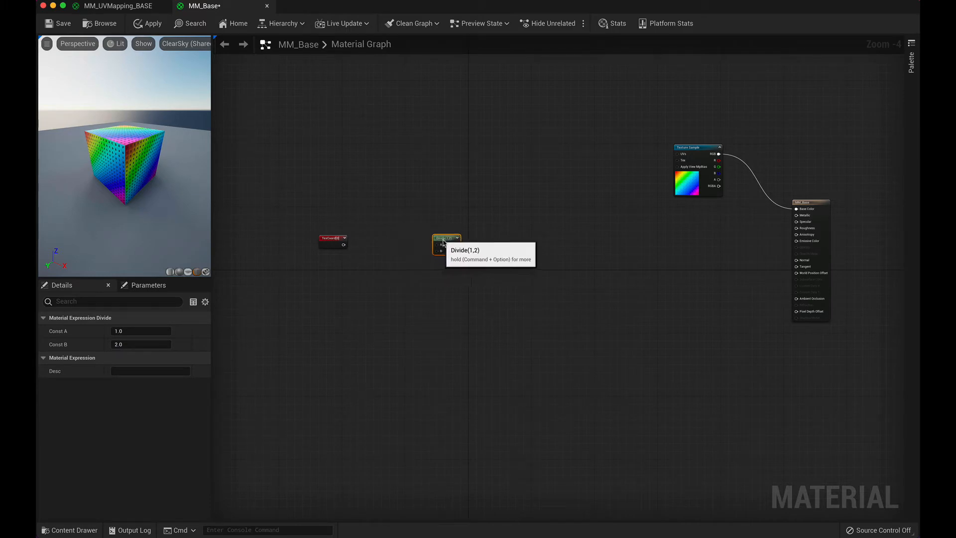
Step: Add an AppendVector node and place it directly below the Divide node
{"action": "right_click", "coordinate": [452, 292]}
{"action": "type", "text": "a"}
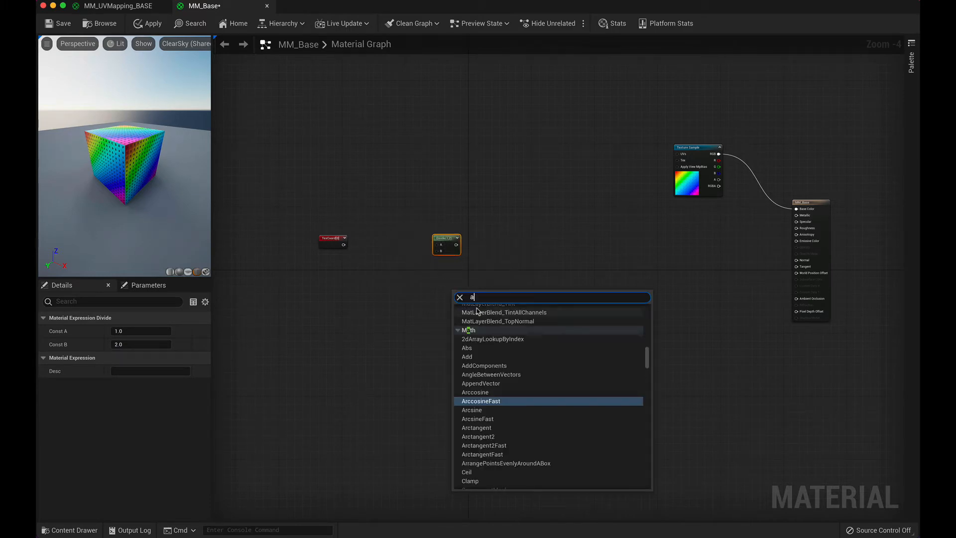
{"action": "type", "text": "ppe"}
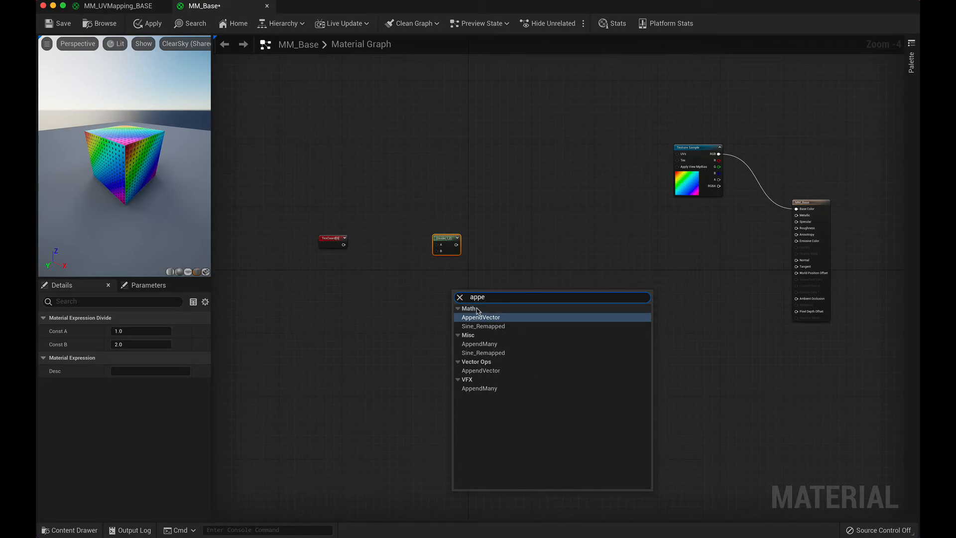
{"action": "key", "text": "BackSpace"}
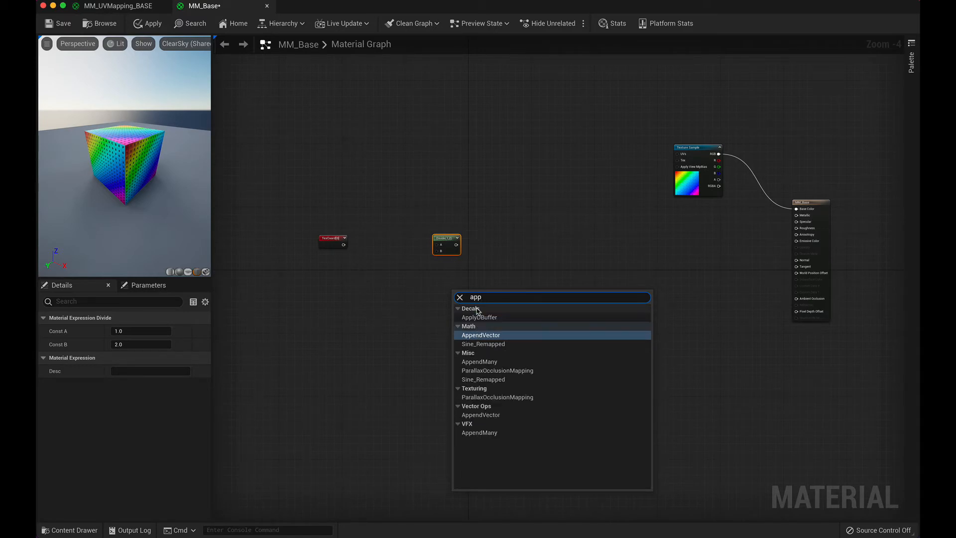
{"action": "key", "text": "Return"}
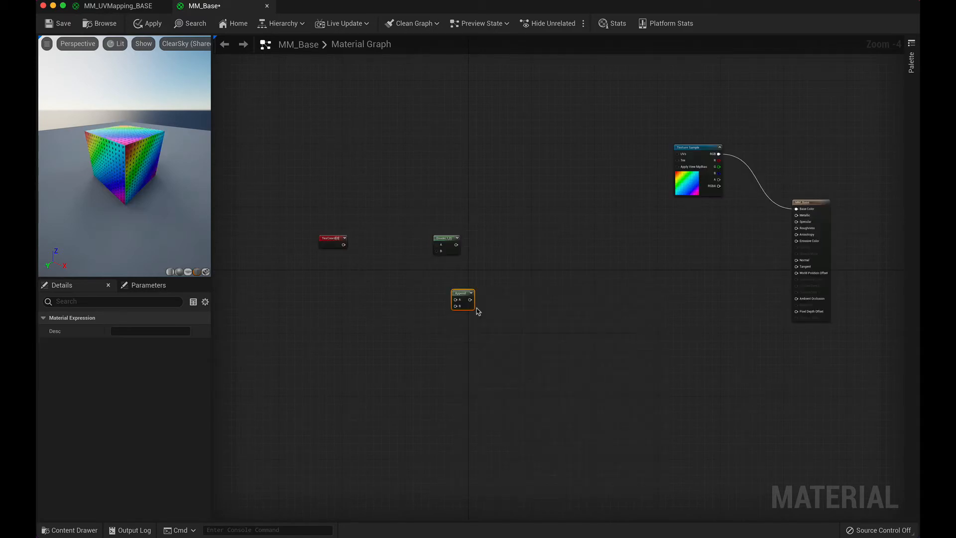
{"action": "left_click_drag", "start_coordinate": [464, 290], "coordinate": [448, 282]}
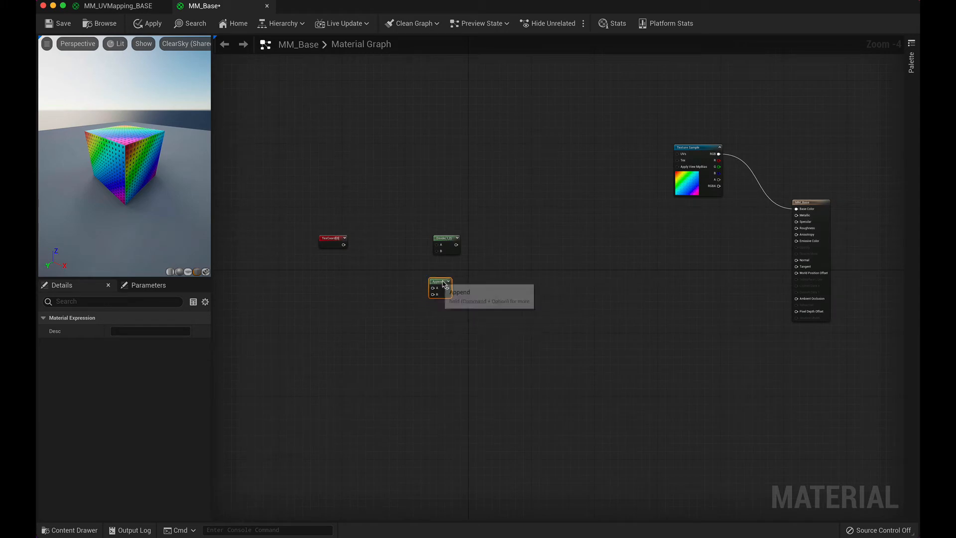
Step: Add a Constant node before the Append node and duplicate it, placing the copy directly below the original
{"action": "right_click", "coordinate": [374, 301]}
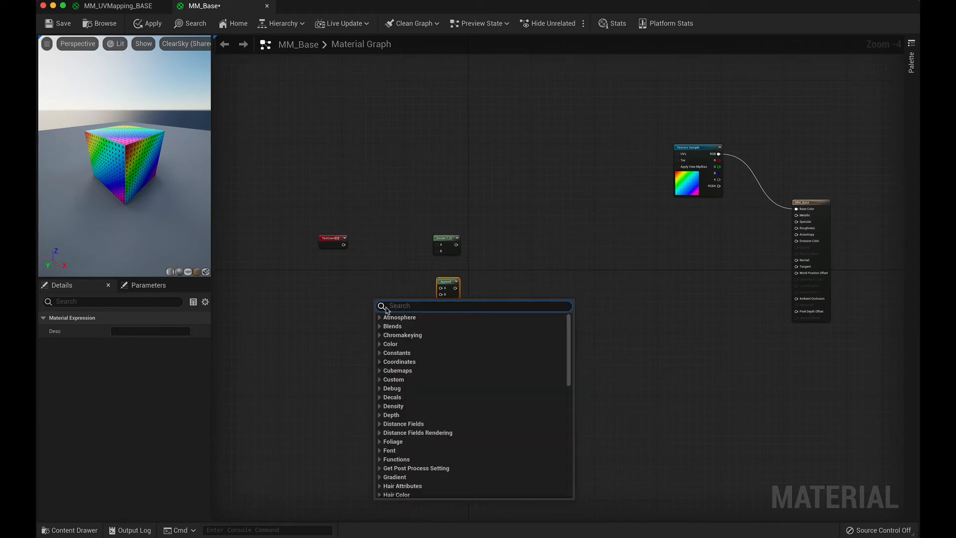
{"action": "type", "text": "con"}
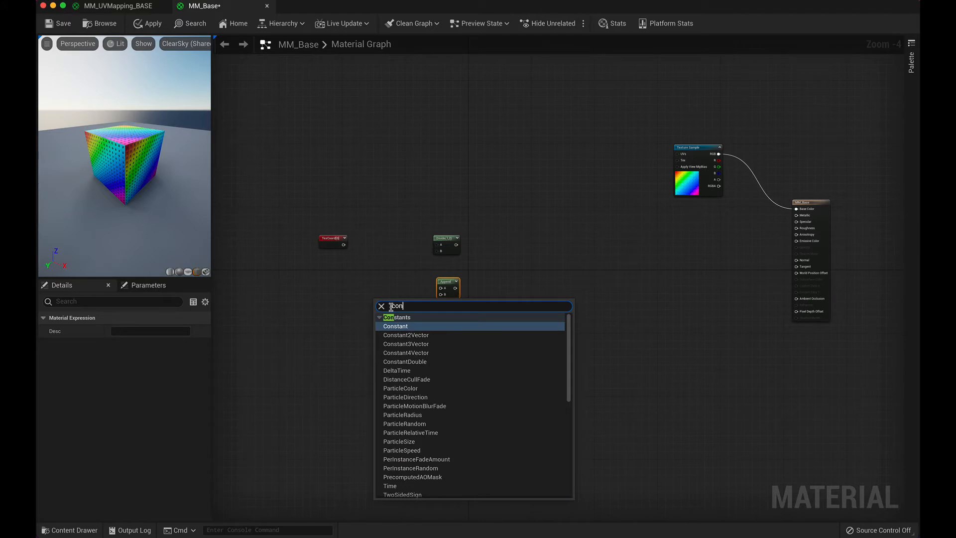
{"action": "key", "text": "Return"}
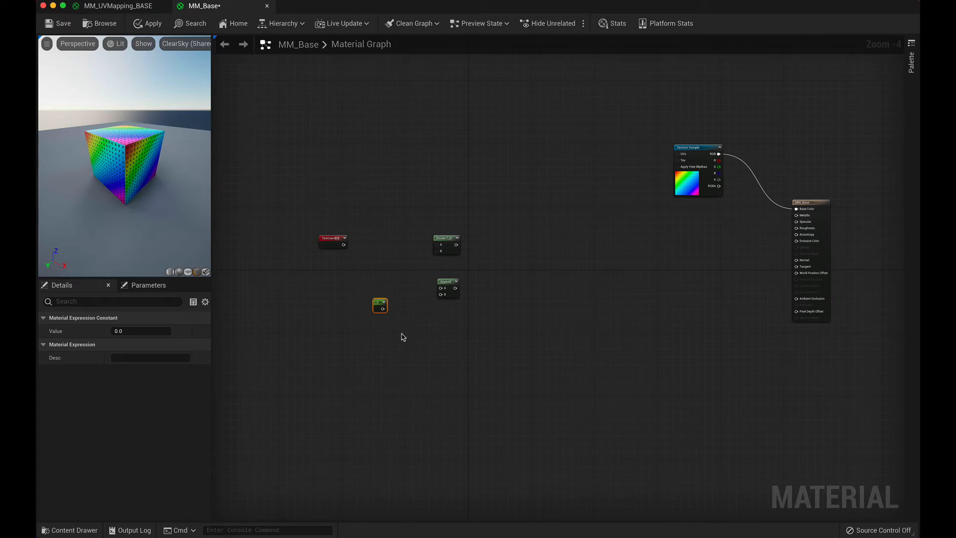
{"action": "key", "text": "super+d"}
{"action": "left_click_drag", "start_coordinate": [408, 332], "coordinate": [380, 329]}
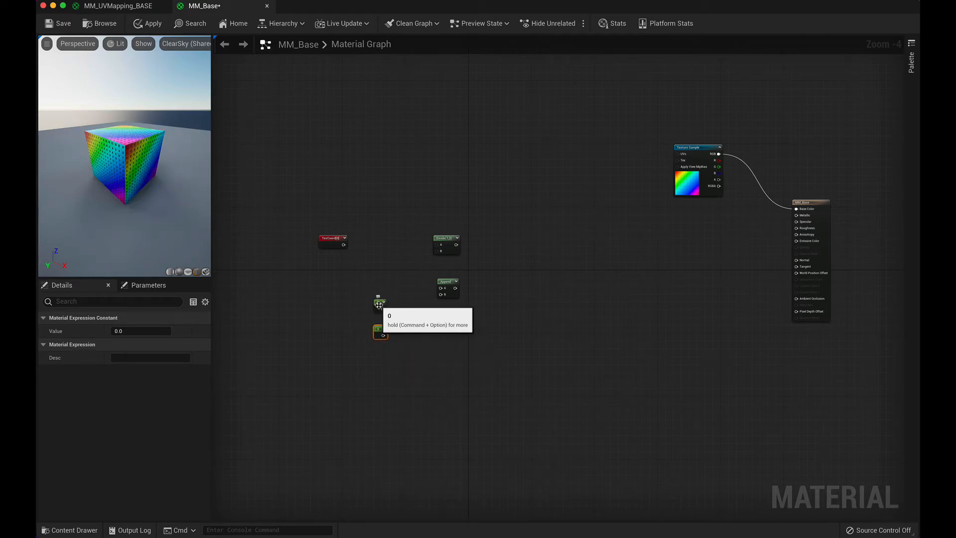
Step: Convert the upper constant to a parameter named U Scale with a default value of 1
{"action": "scroll", "coordinate": [378, 304], "scroll_direction": "up", "scroll_amount": 4}
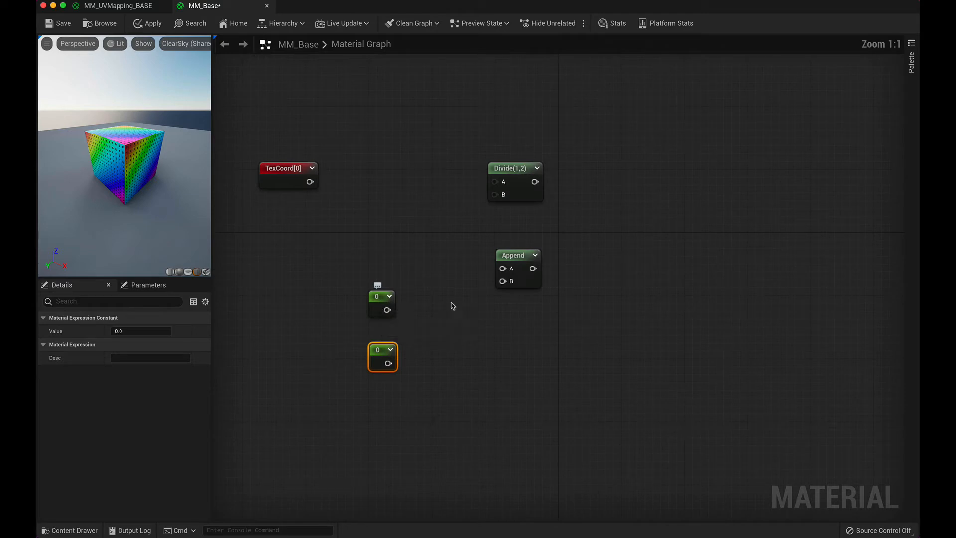
{"action": "right_click", "coordinate": [380, 301]}
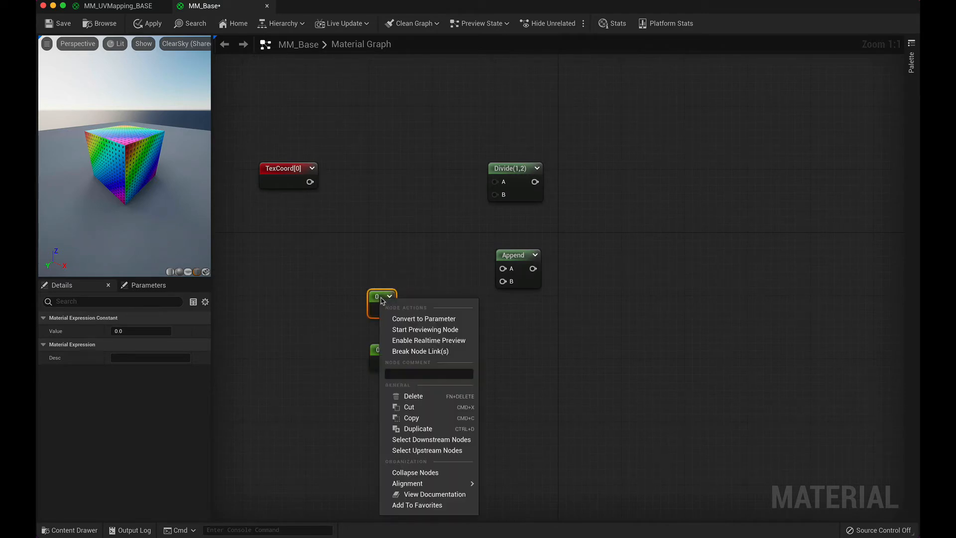
{"action": "left_click", "coordinate": [423, 319]}
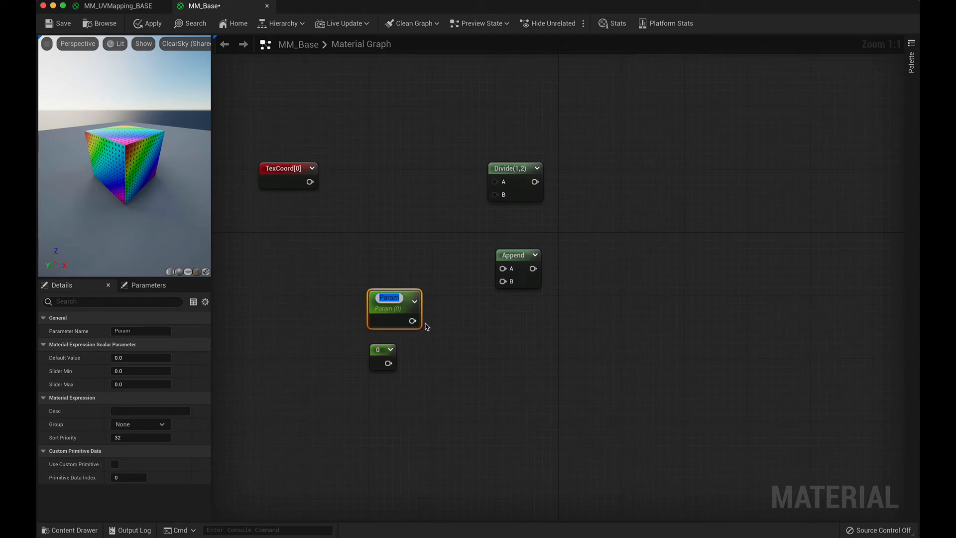
{"action": "type", "text": "U Scale"}
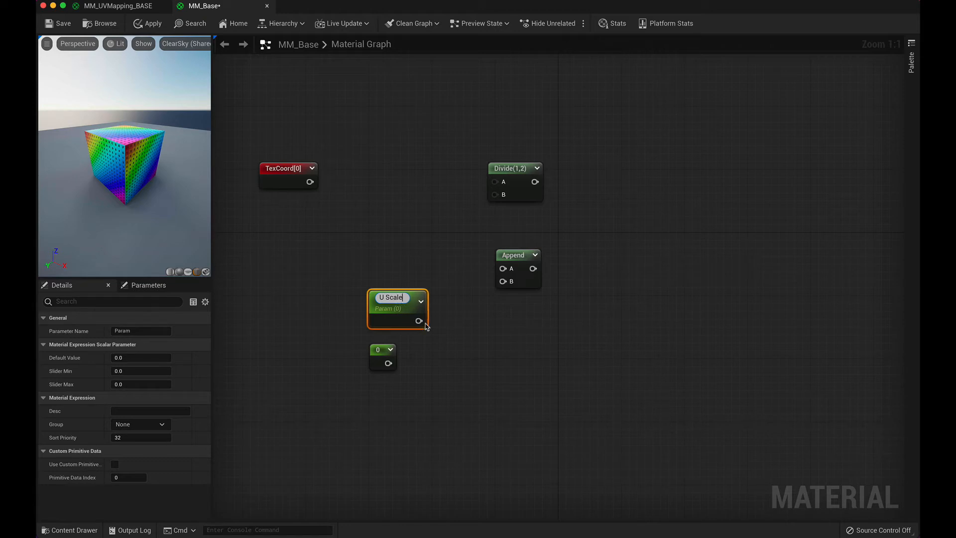
{"action": "left_click", "coordinate": [144, 358]}
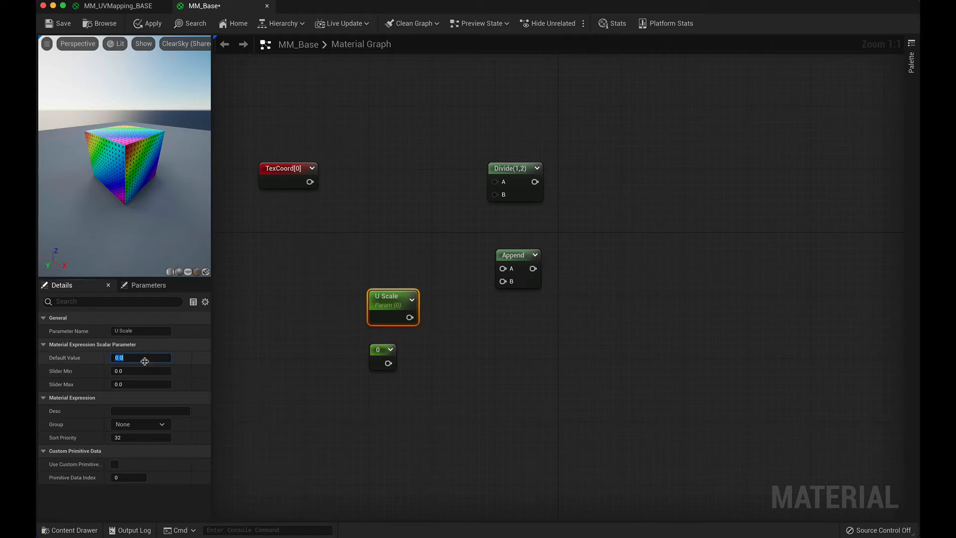
{"action": "type", "text": "1"}
Step: Convert the lower constant to a parameter named V Scale with a default value of 1
{"action": "left_click", "coordinate": [381, 352]}
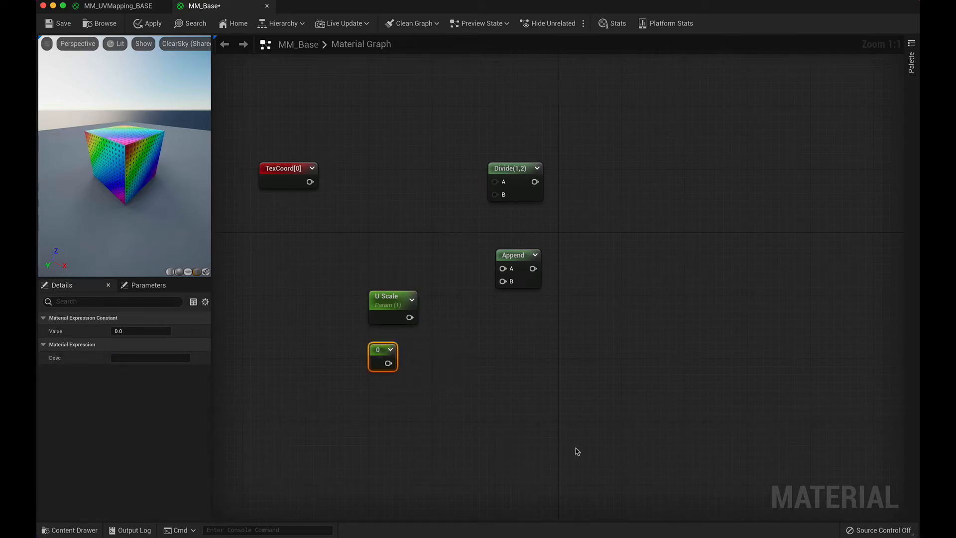
{"action": "right_click", "coordinate": [382, 349]}
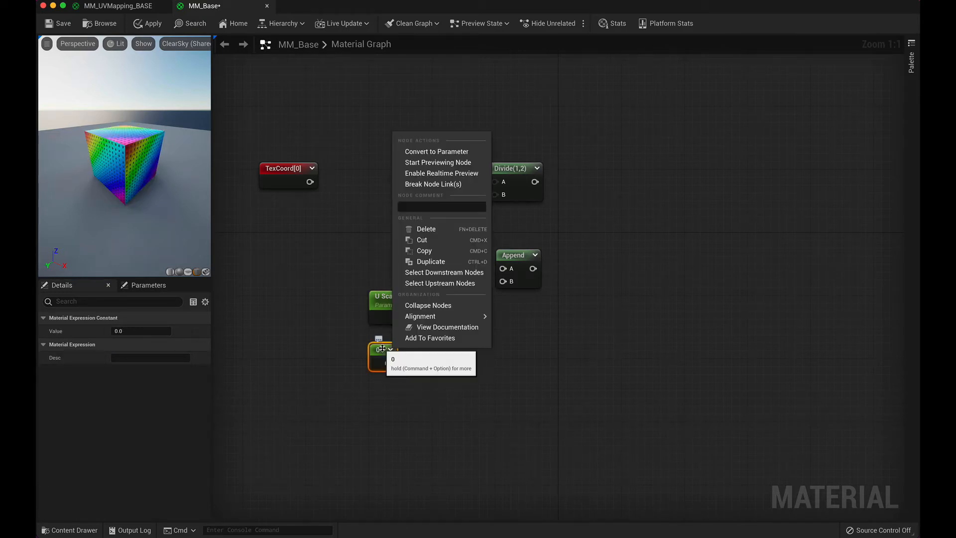
{"action": "left_click", "coordinate": [437, 152]}
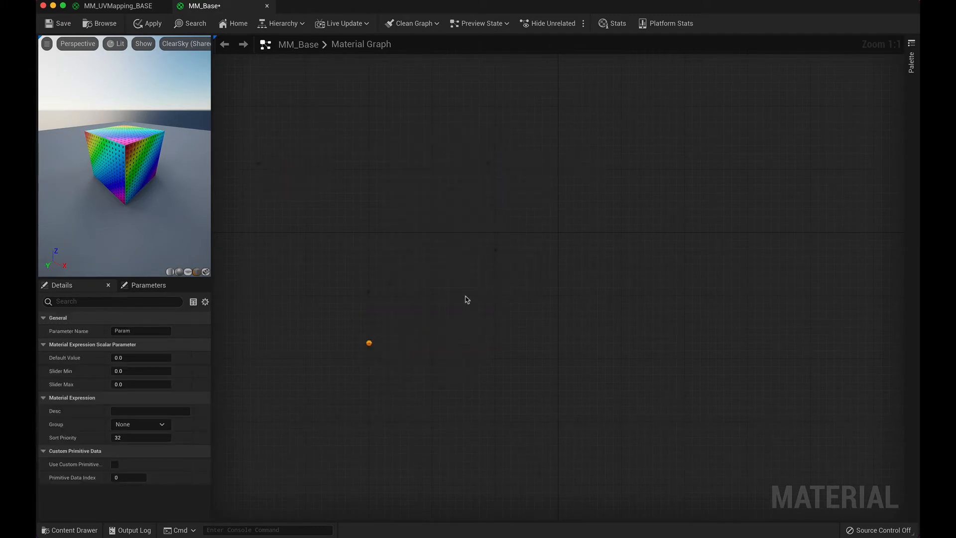
{"action": "type", "text": "V"}
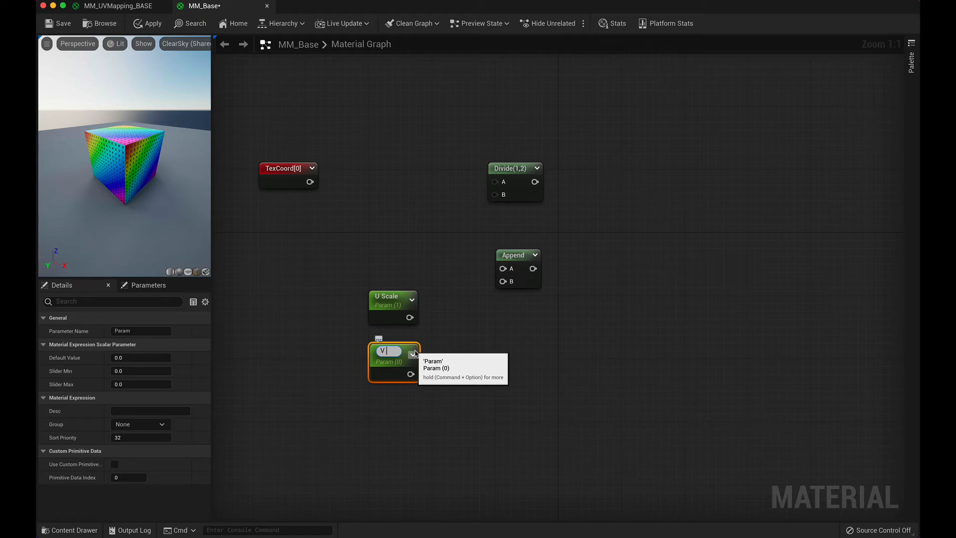
{"action": "type", "text": " Scale"}
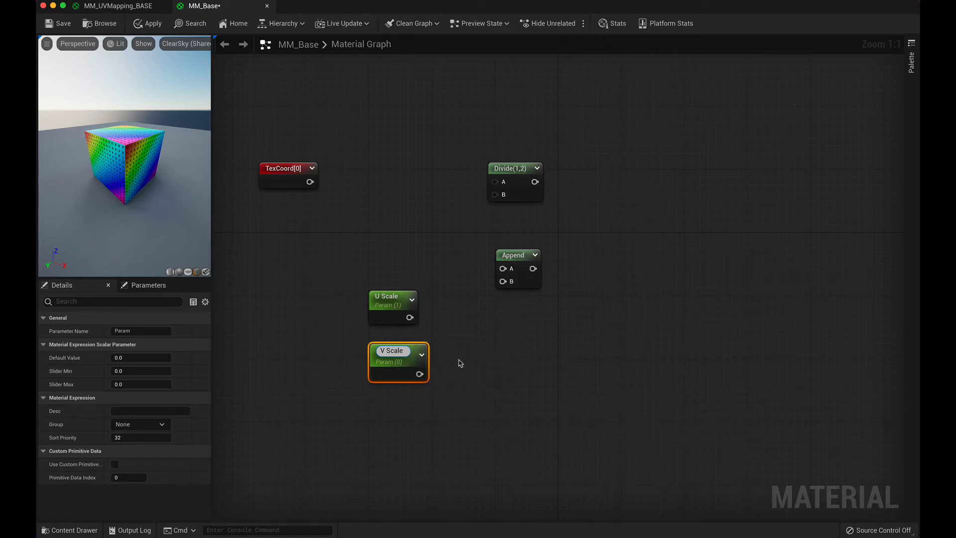
{"action": "left_click", "coordinate": [460, 365]}
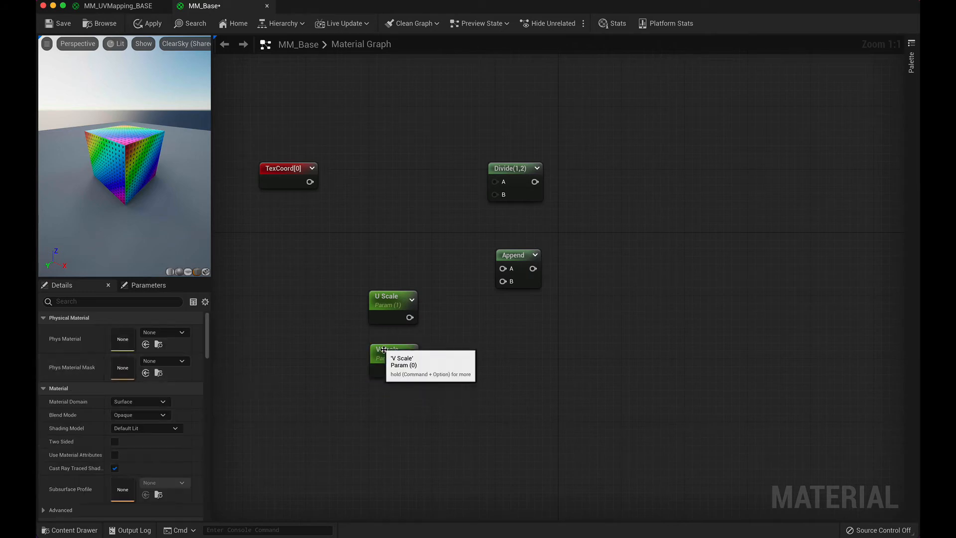
{"action": "left_click", "coordinate": [384, 349]}
{"action": "left_click", "coordinate": [145, 358]}
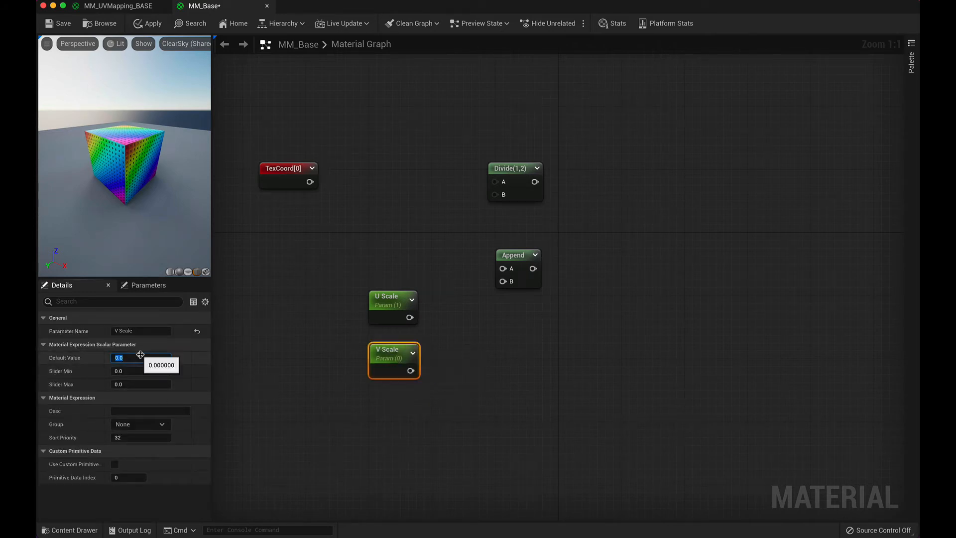
{"action": "type", "text": "1"}
{"action": "left_click", "coordinate": [478, 355]}
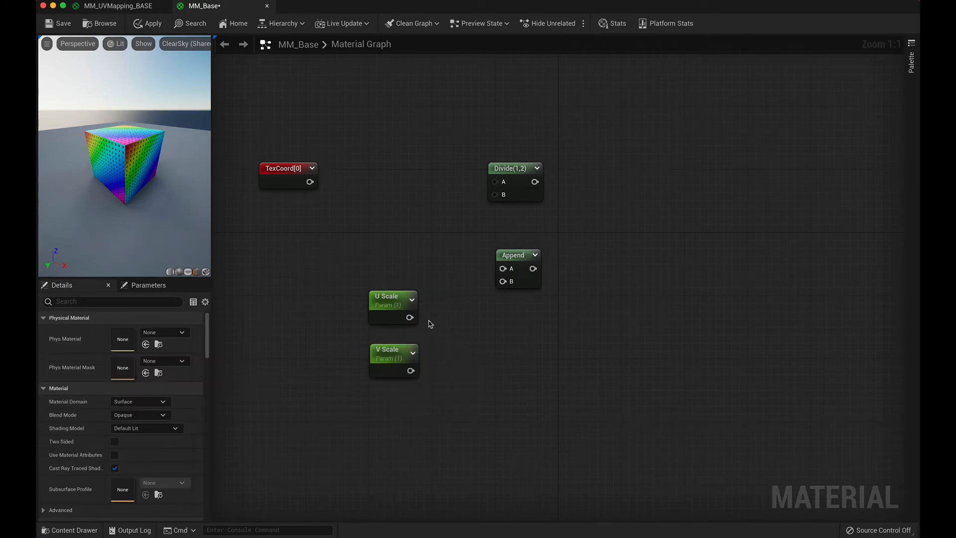
Step: Wire U Scale and V Scale into Append's A and B, Append into Divide's B, and TexCoord into Divide's A
{"action": "left_click_drag", "start_coordinate": [409, 318], "coordinate": [503, 269]}
{"action": "left_click_drag", "start_coordinate": [410, 371], "coordinate": [502, 282]}
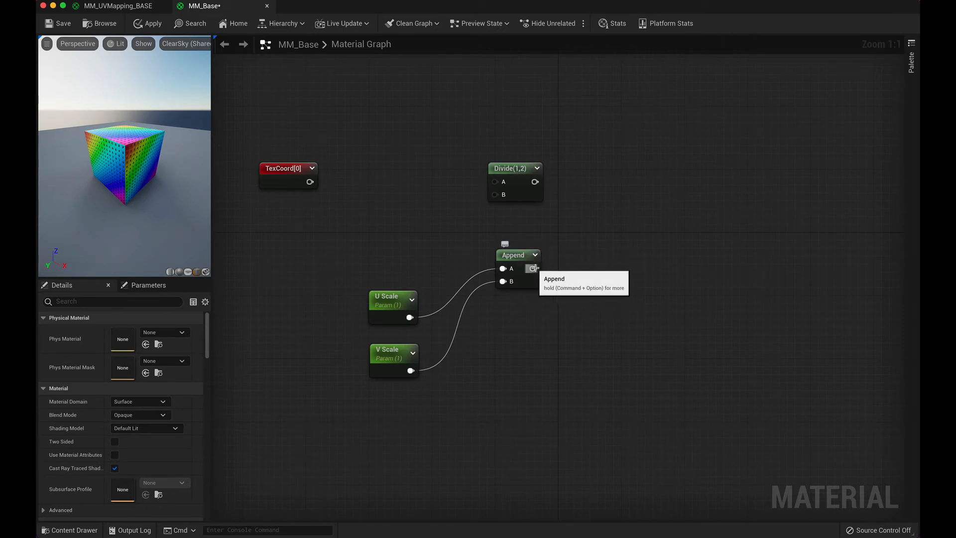
{"action": "left_click_drag", "start_coordinate": [533, 268], "coordinate": [495, 194]}
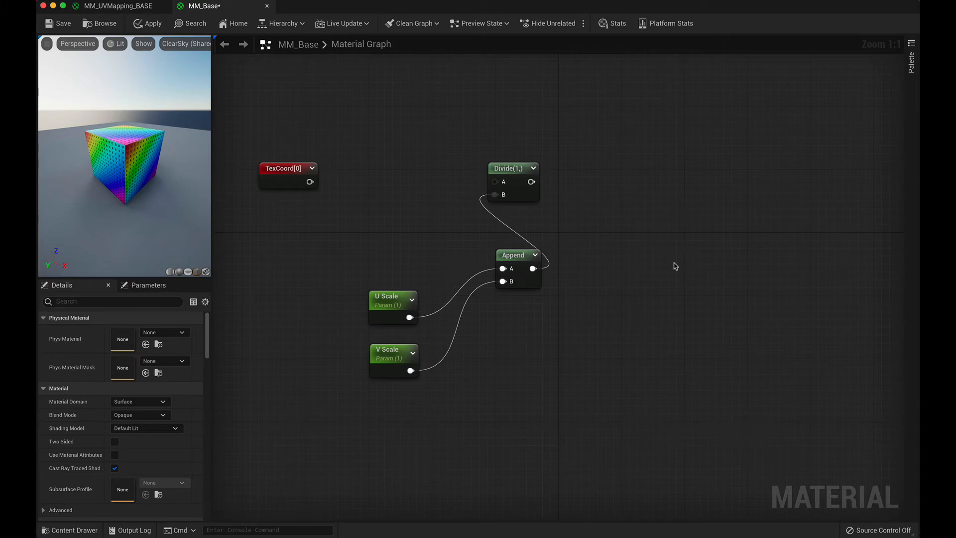
{"action": "left_click_drag", "start_coordinate": [310, 182], "coordinate": [495, 182]}
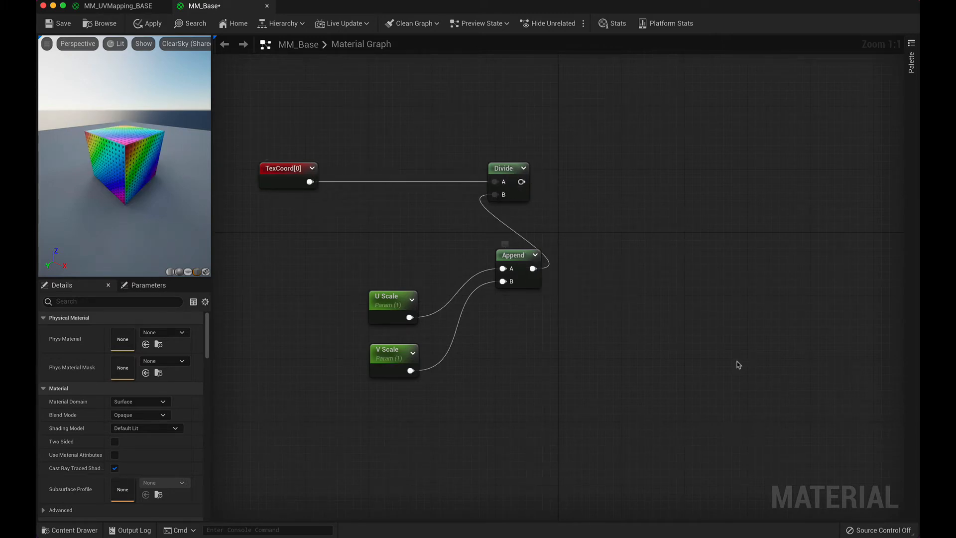
Step: Group the Divide, Append, U Scale and V Scale nodes in a comment titled UV Scaling and save the MM_Base material
{"action": "left_click_drag", "start_coordinate": [369, 136], "coordinate": [628, 426]}
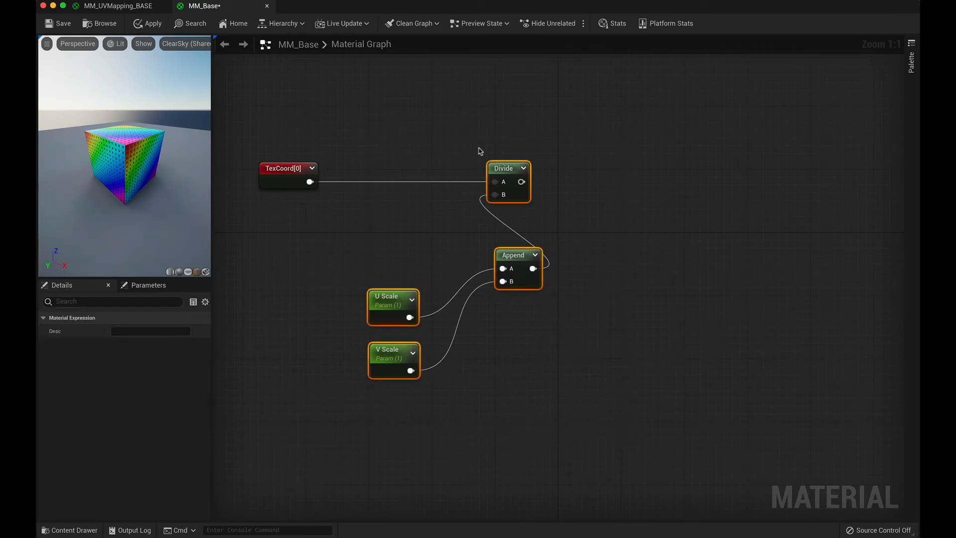
{"action": "right_click", "coordinate": [518, 195]}
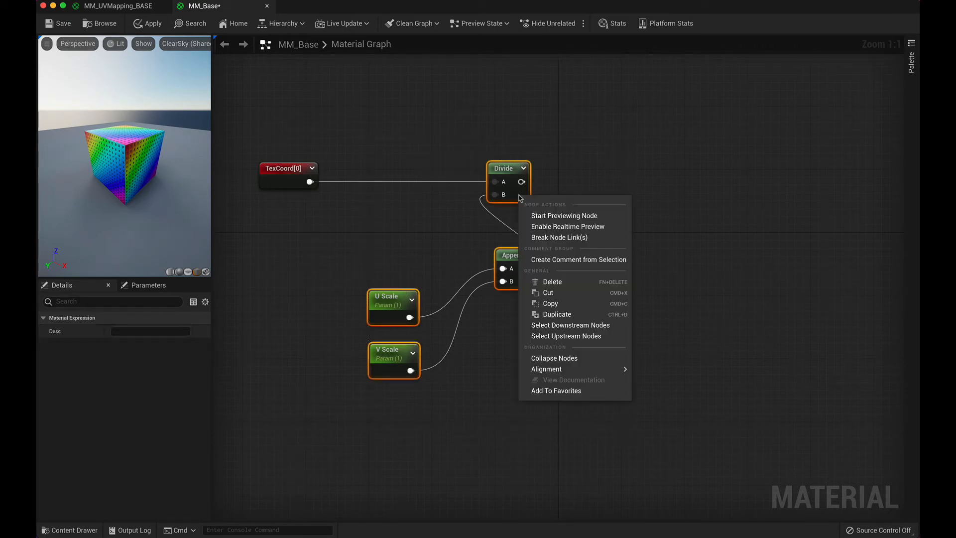
{"action": "left_click", "coordinate": [570, 261]}
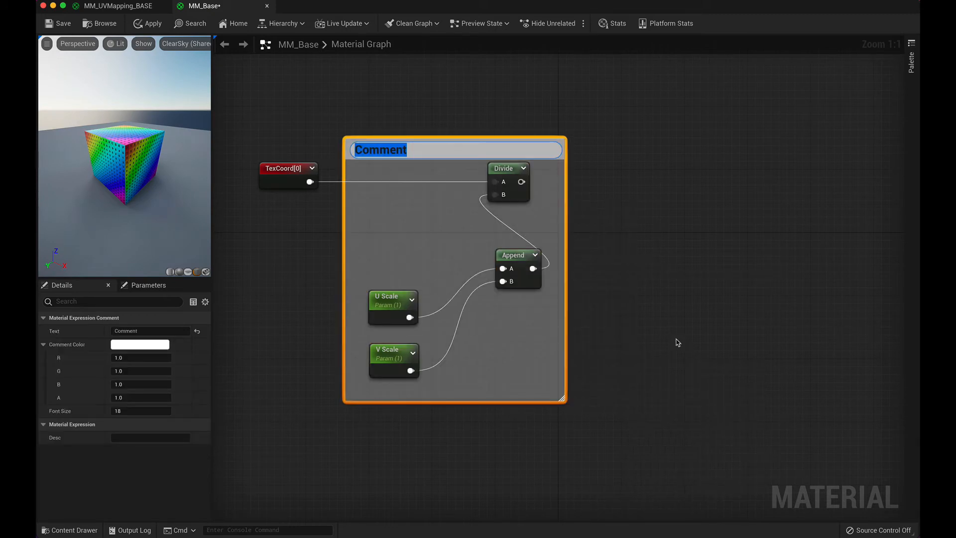
{"action": "type", "text": "UV "}
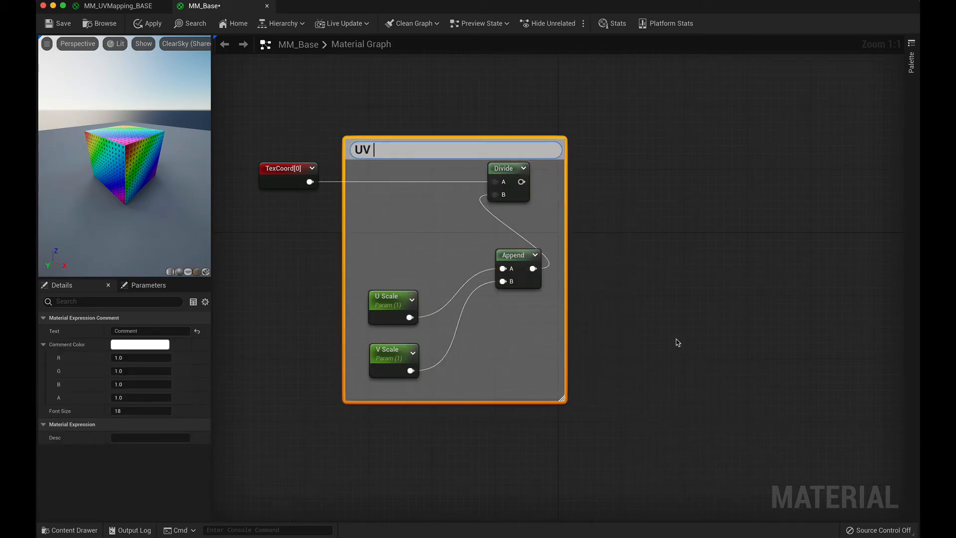
{"action": "type", "text": "Sa"}
{"action": "type", "text": "aling"}
{"action": "left_click", "coordinate": [685, 327]}
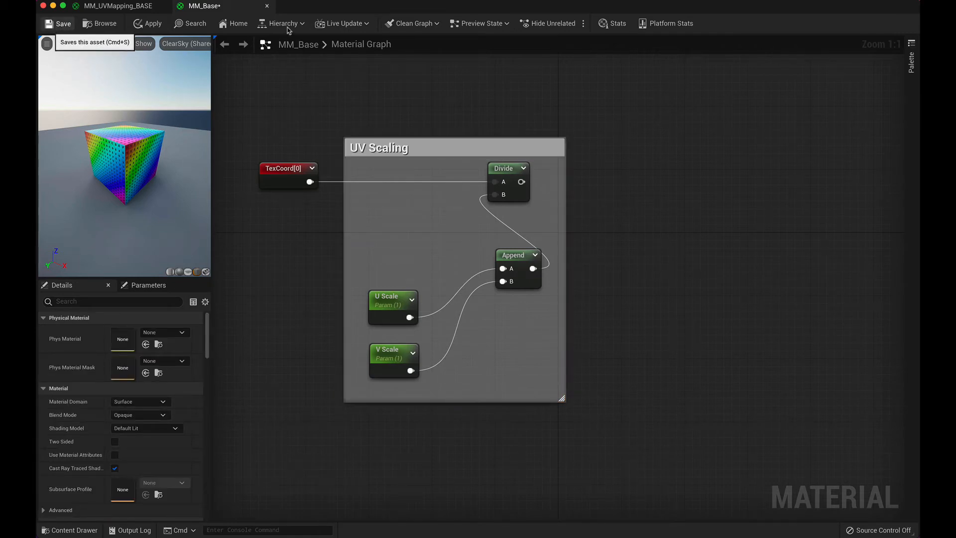
{"action": "key", "text": "super+s"}
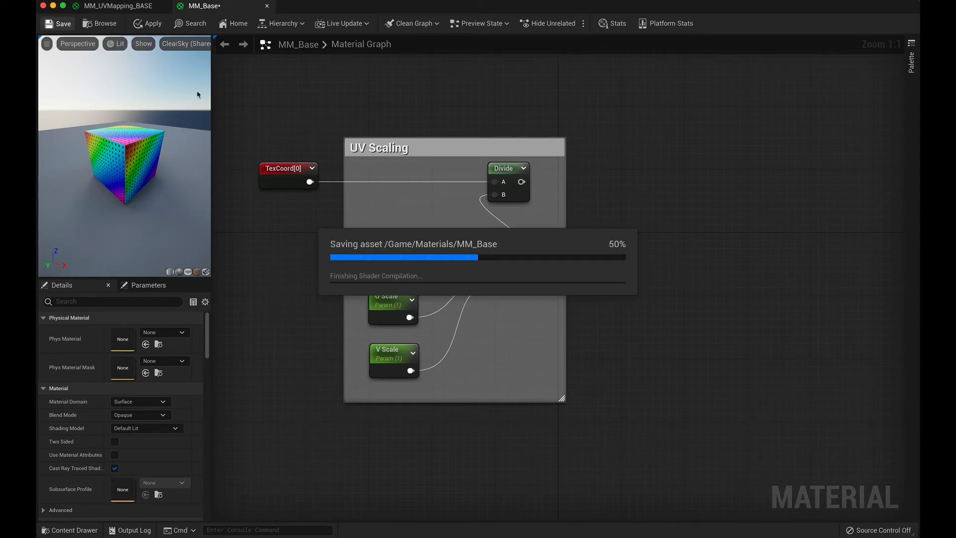
Step: In MM_UVMapping_BASE, try U Offset default values of 0.668 and 2 on the preview cube
{"action": "left_click", "coordinate": [135, 7]}
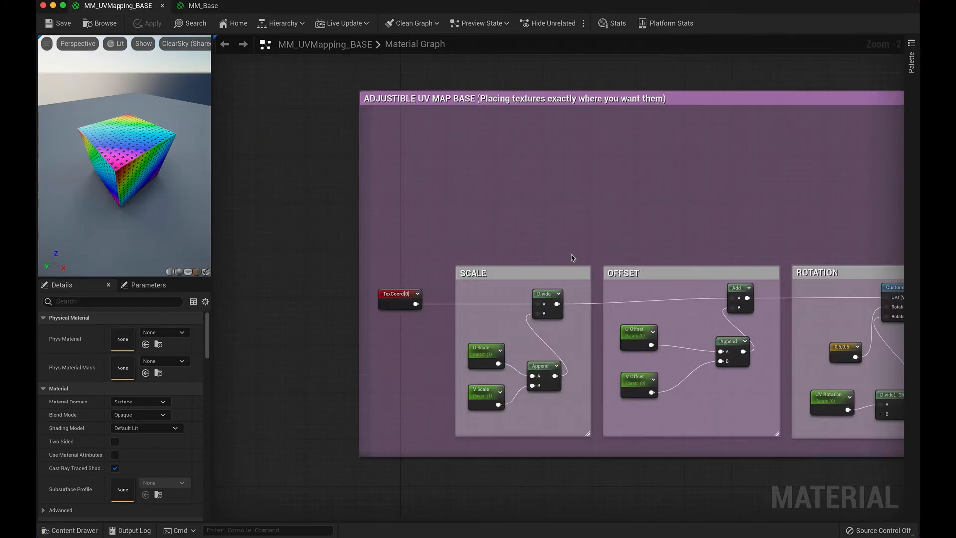
{"action": "right_click_drag", "start_coordinate": [346, 207], "coordinate": [215, 185]}
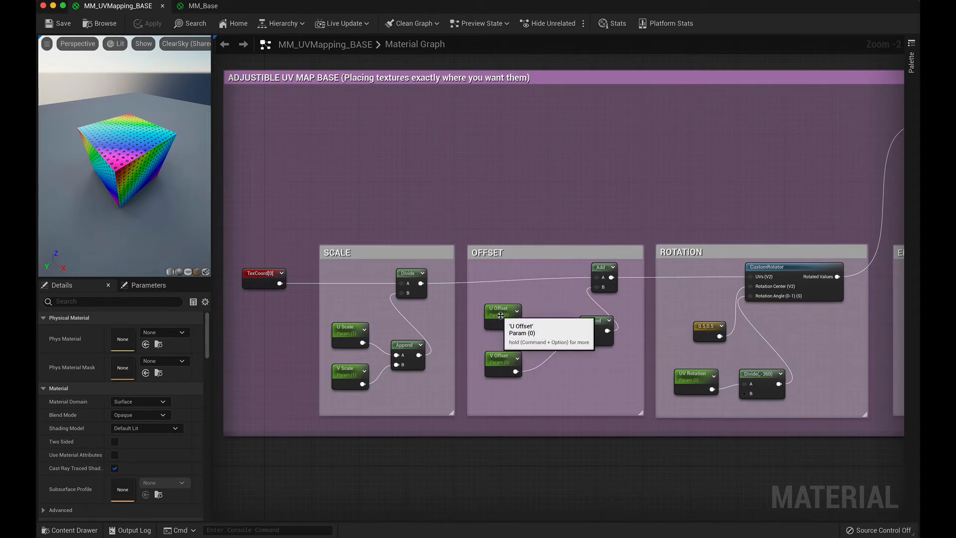
{"action": "left_click", "coordinate": [501, 316]}
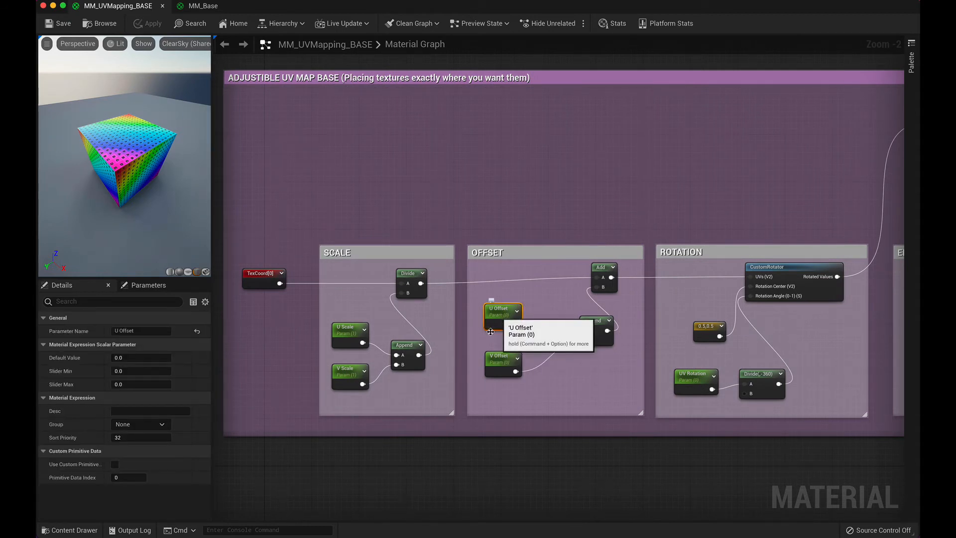
{"action": "scroll", "coordinate": [137, 163], "scroll_direction": "up", "scroll_amount": 2}
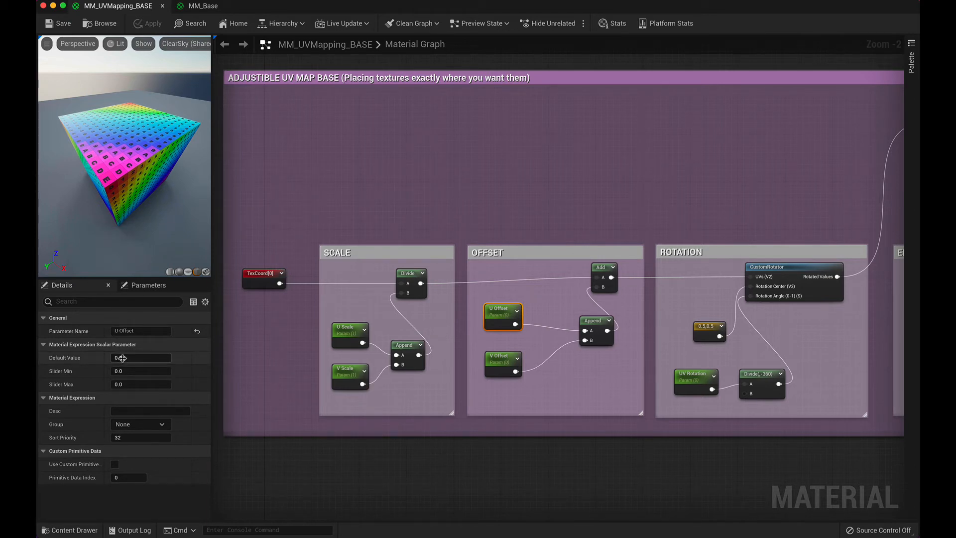
{"action": "left_click_drag", "start_coordinate": [122, 358], "coordinate": [126, 358]}
{"action": "left_click", "coordinate": [142, 358]}
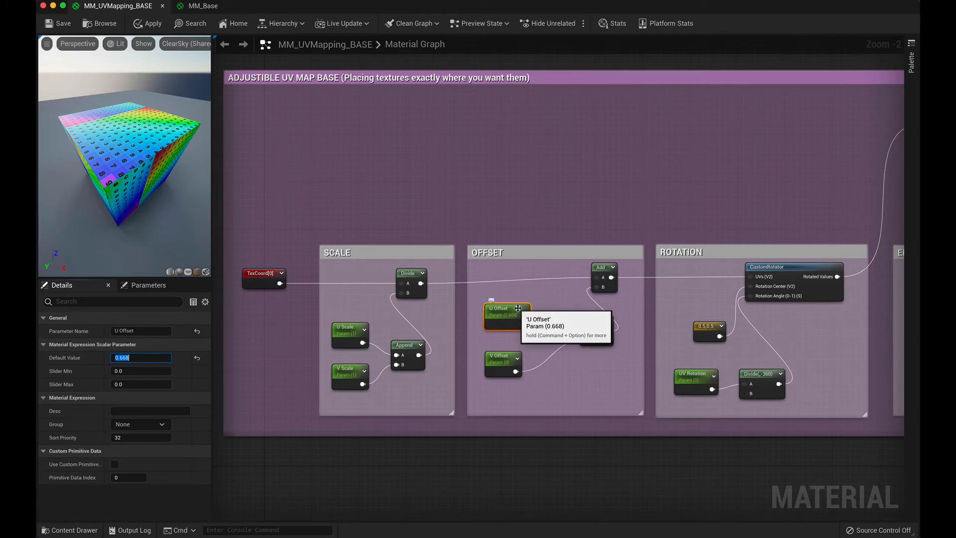
{"action": "type", "text": "2"}
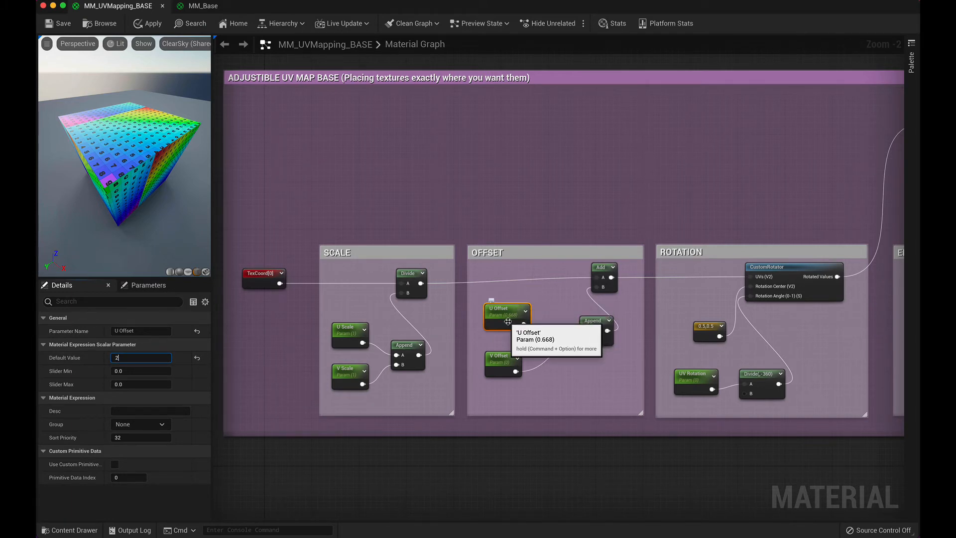
{"action": "key", "text": "Tab"}
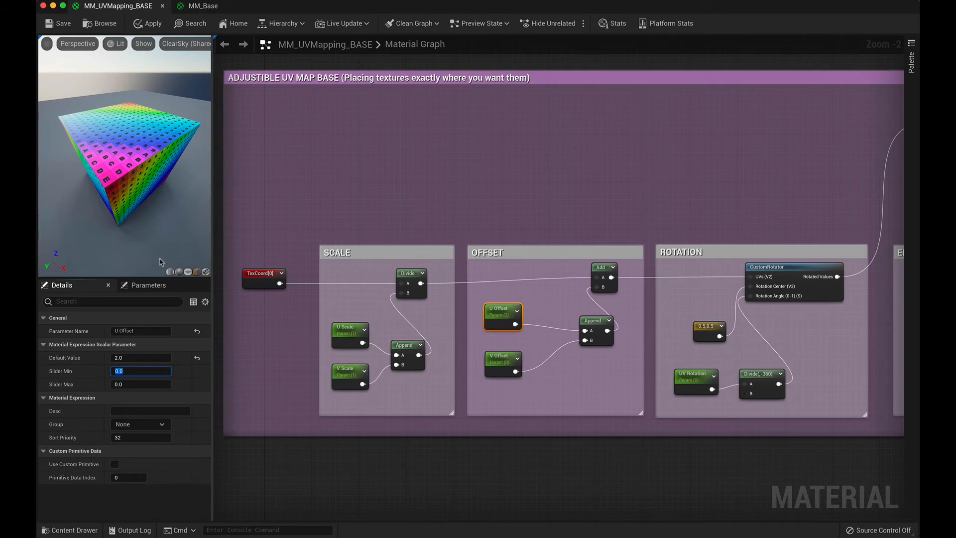
Step: Try a U Offset default value of 1.2, vary it slightly, and reset it to its default of 0
{"action": "left_click", "coordinate": [128, 357]}
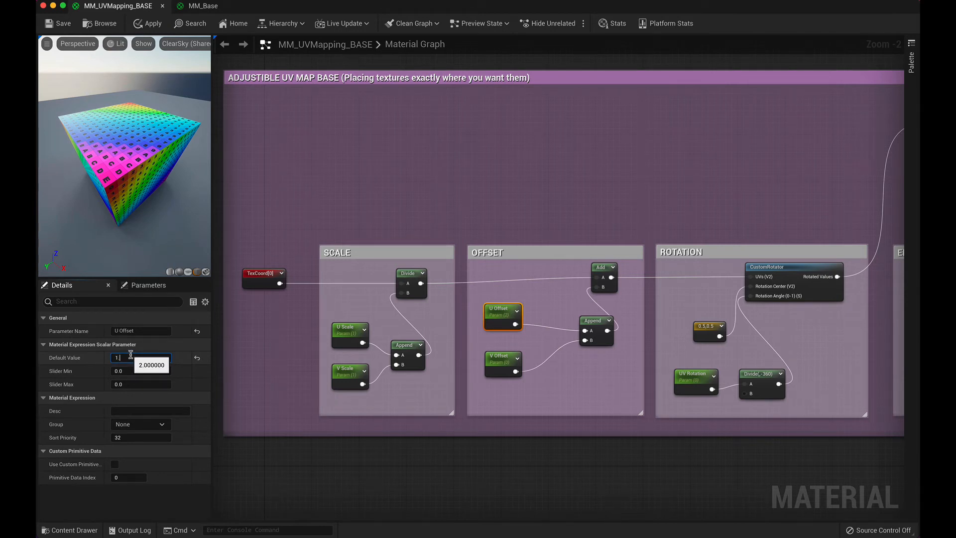
{"action": "key", "text": "Tab"}
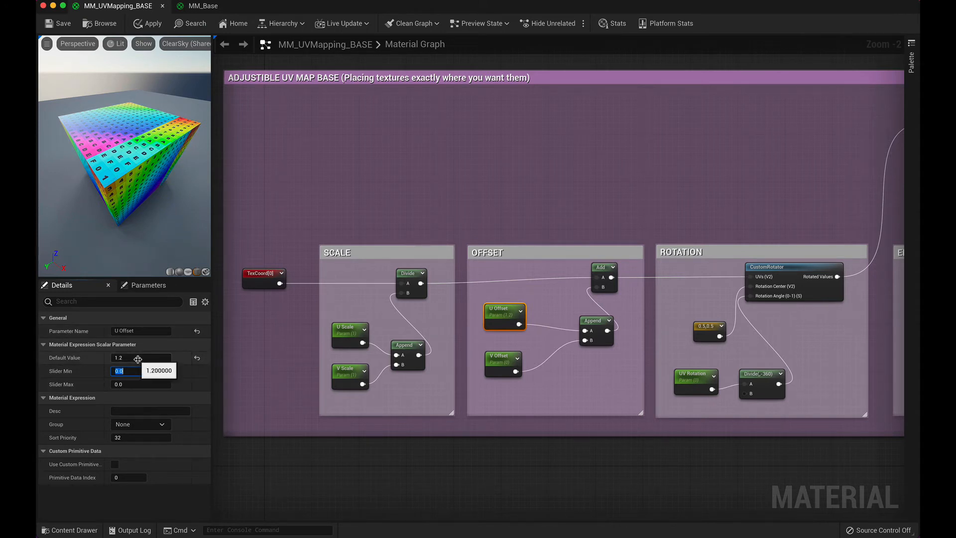
{"action": "left_click_drag", "start_coordinate": [142, 358], "coordinate": [124, 358]}
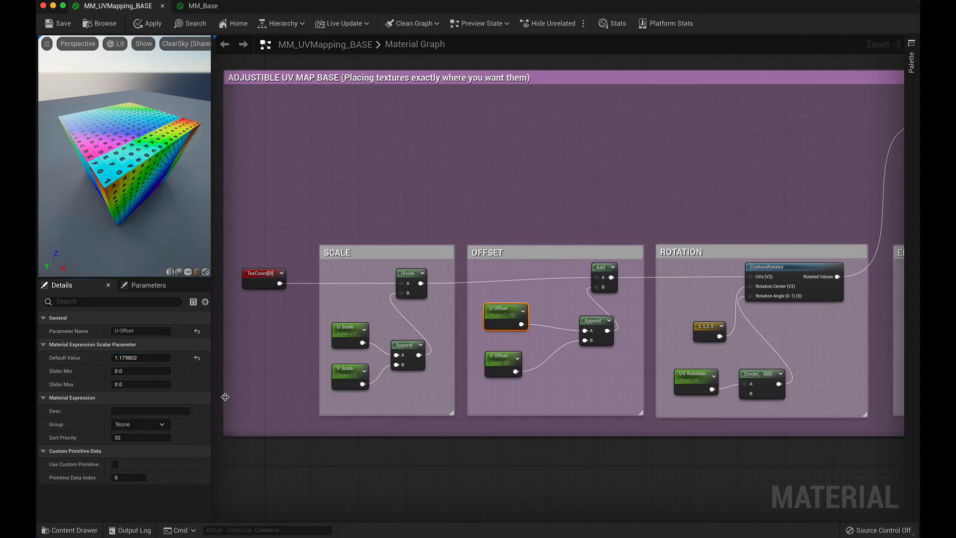
{"action": "left_click", "coordinate": [198, 358]}
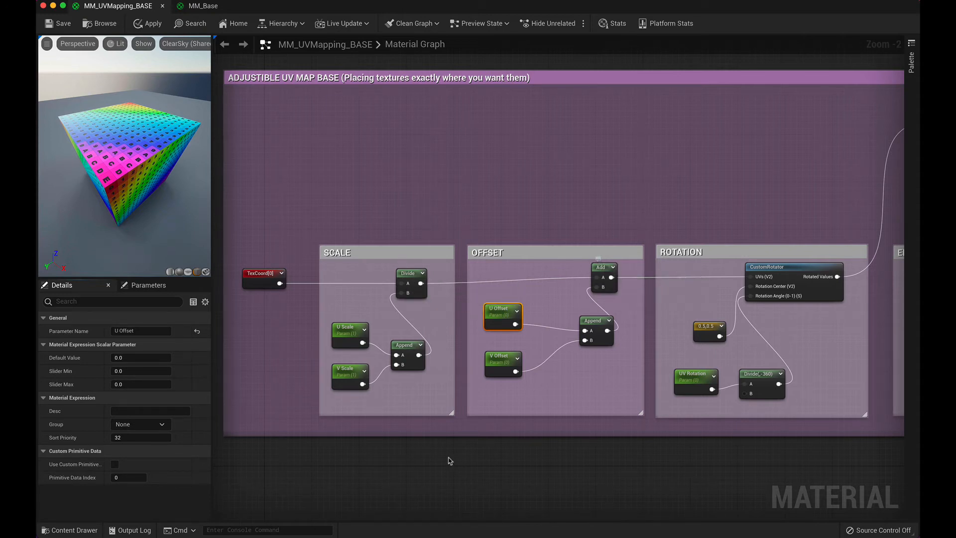
Step: In MM_Base, add a Constant node beside the UV Scaling group and duplicate it, placing the copy directly below
{"action": "left_click", "coordinate": [202, 6]}
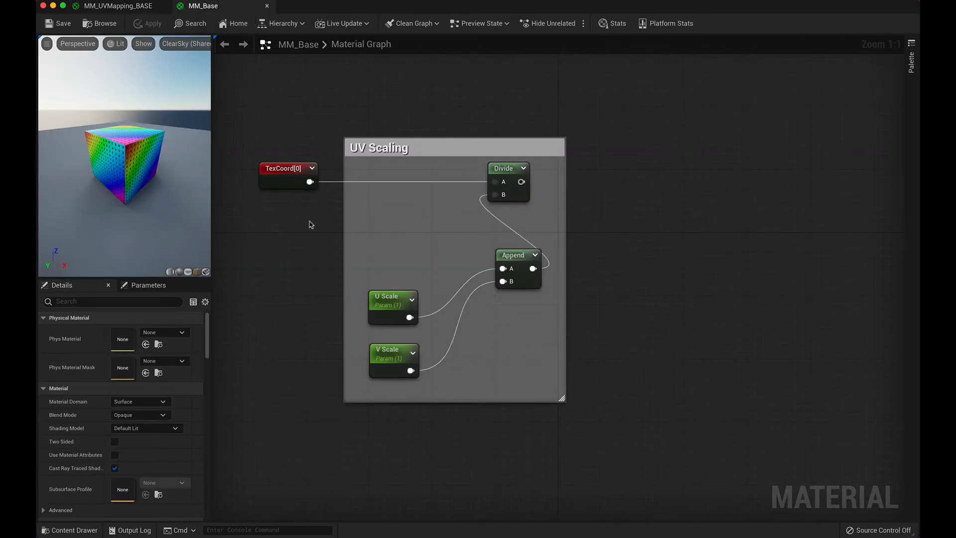
{"action": "right_click_drag", "start_coordinate": [668, 252], "coordinate": [511, 261]}
{"action": "right_click", "coordinate": [521, 249]}
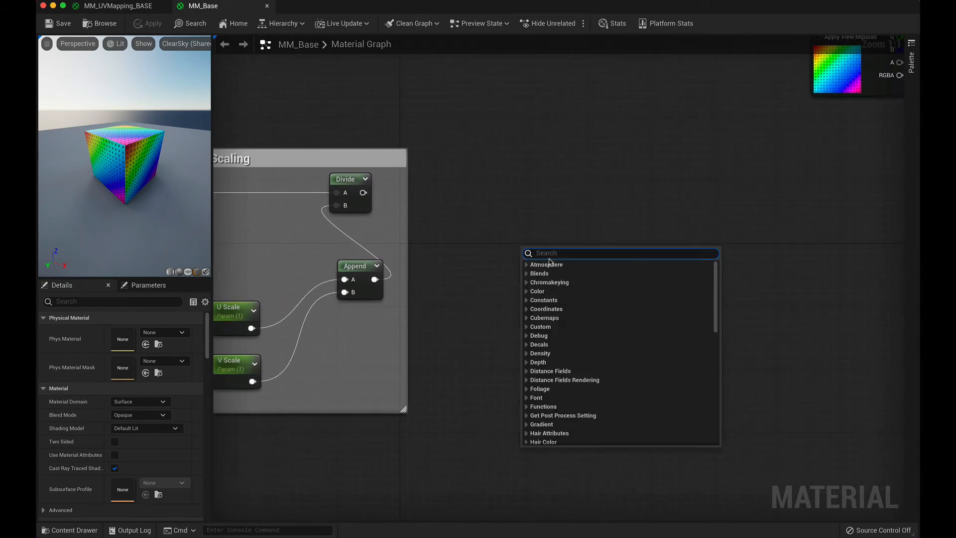
{"action": "type", "text": "con"}
{"action": "key", "text": "Return"}
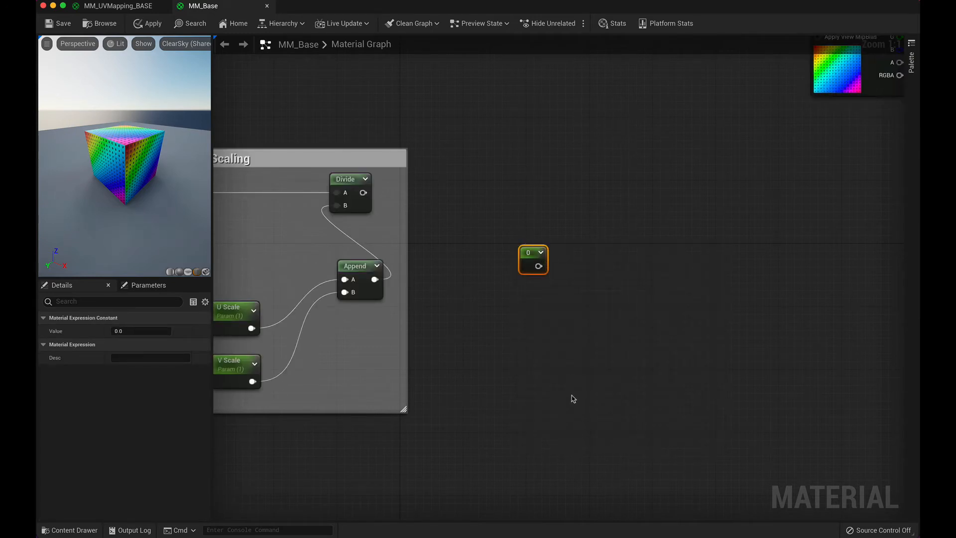
{"action": "left_click", "coordinate": [566, 396]}
{"action": "left_click_drag", "start_coordinate": [577, 400], "coordinate": [531, 305]}
Step: Add an AppendVector node after the two new constants and wire the upper one into A and the lower one into B
{"action": "right_click", "coordinate": [629, 304]}
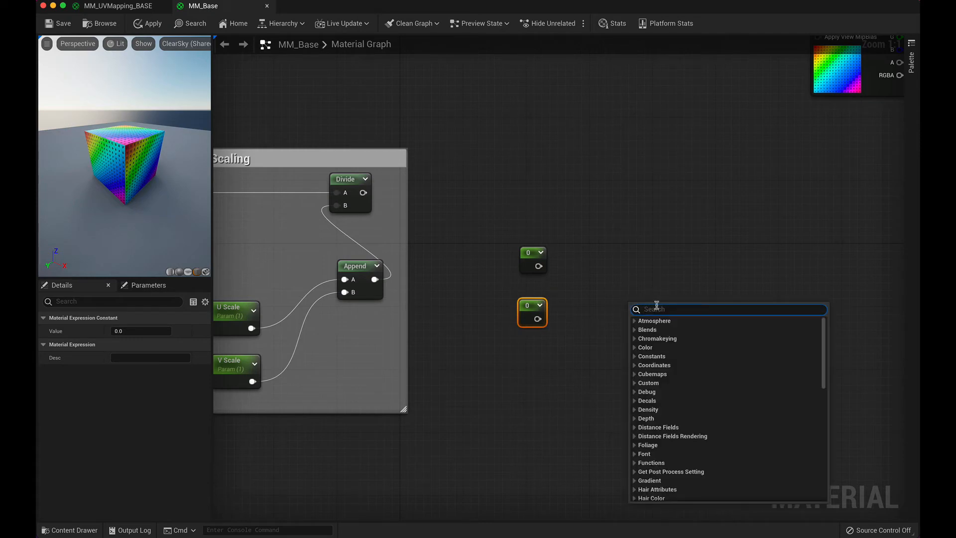
{"action": "type", "text": "appen"}
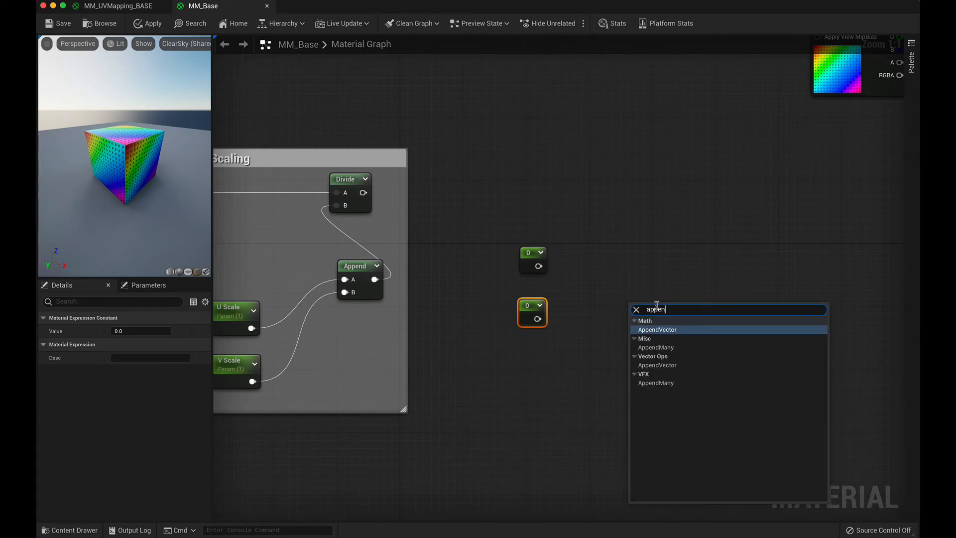
{"action": "key", "text": "Return"}
{"action": "left_click_drag", "start_coordinate": [653, 307], "coordinate": [642, 259]}
{"action": "left_click_drag", "start_coordinate": [540, 266], "coordinate": [623, 273]}
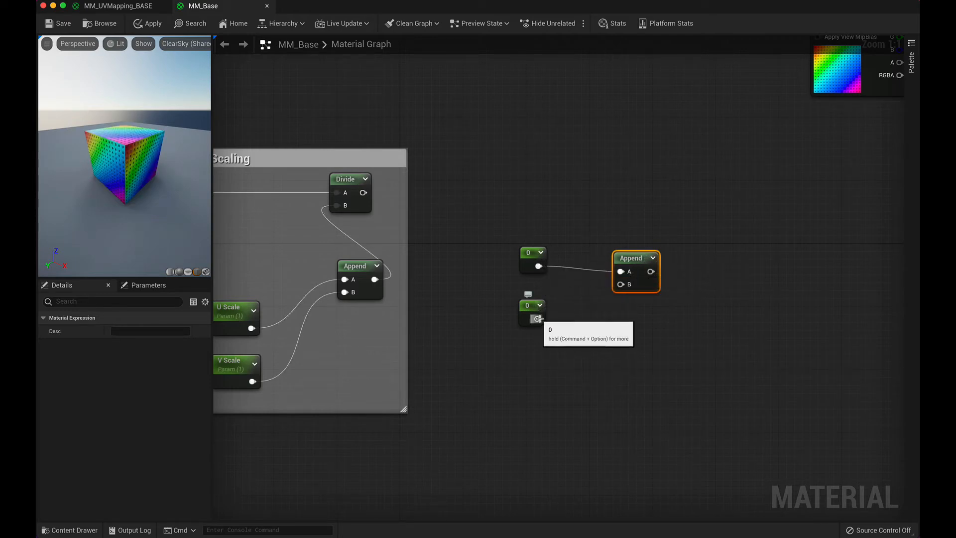
{"action": "left_click_drag", "start_coordinate": [538, 318], "coordinate": [621, 284]}
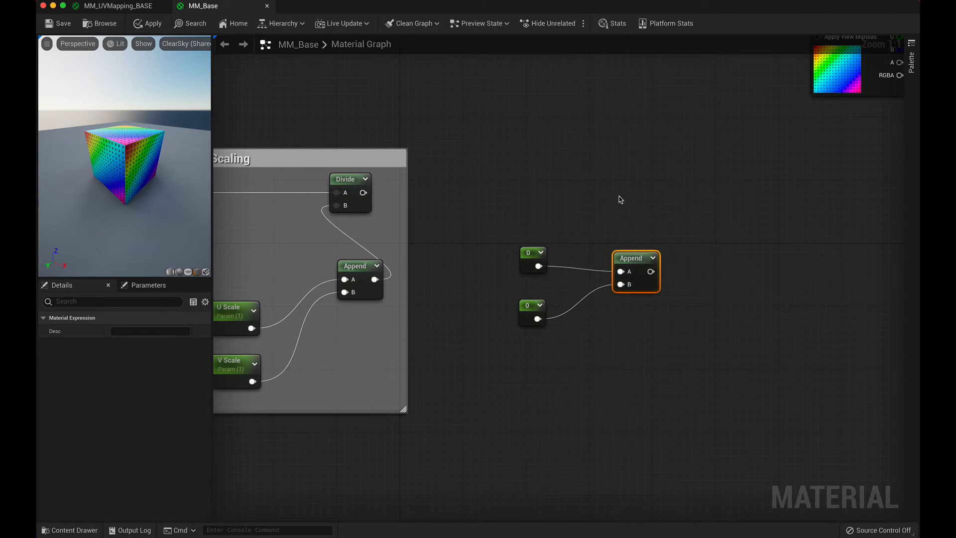
Step: Place an Add node above the new Append, wiring Append into its B and the UV Scaling group's Divide output into its A
{"action": "right_click", "coordinate": [621, 199]}
{"action": "type", "text": "add"}
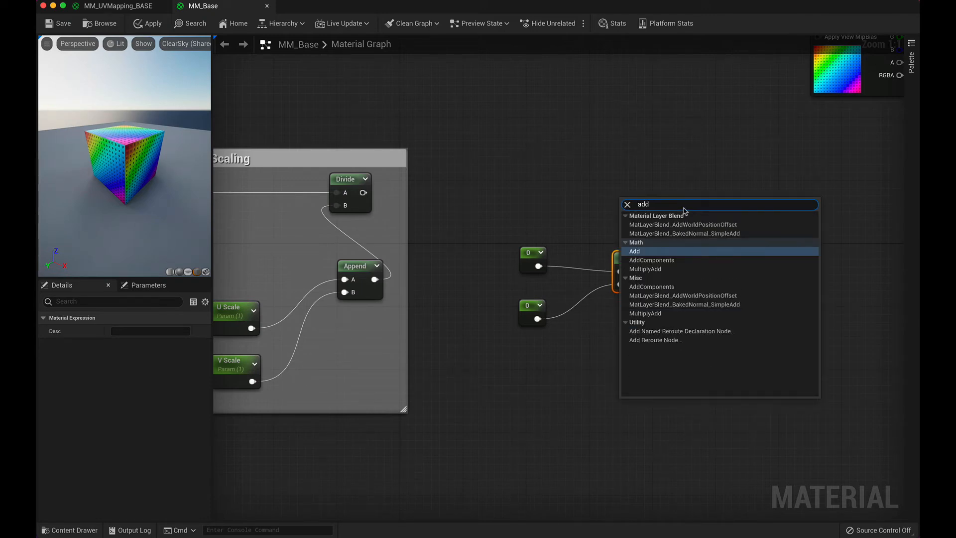
{"action": "key", "text": "Return"}
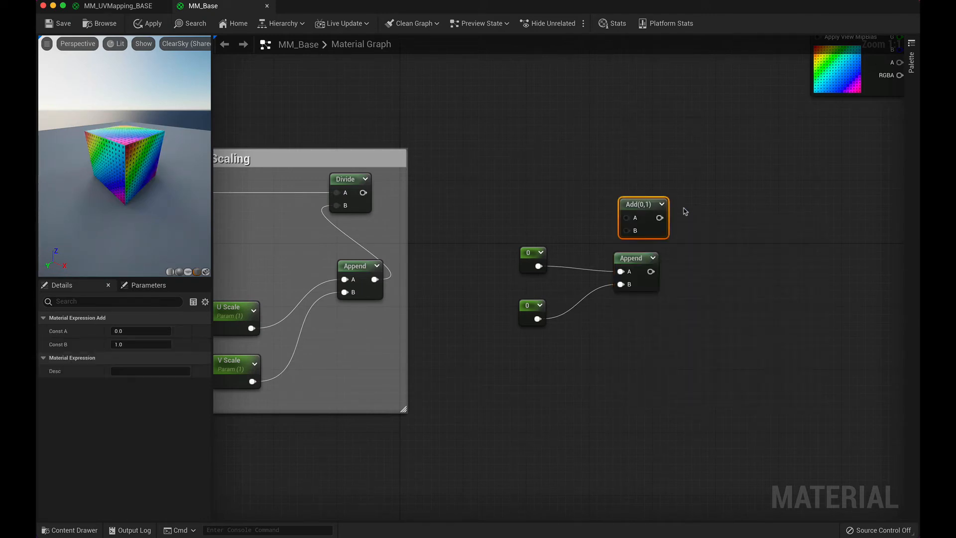
{"action": "left_click_drag", "start_coordinate": [643, 206], "coordinate": [627, 181]}
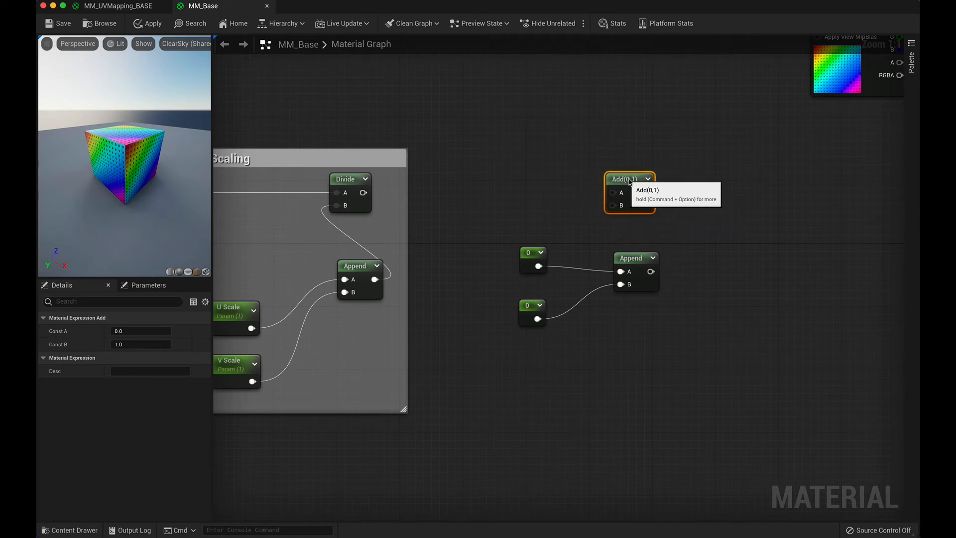
{"action": "left_click_drag", "start_coordinate": [651, 272], "coordinate": [622, 205]}
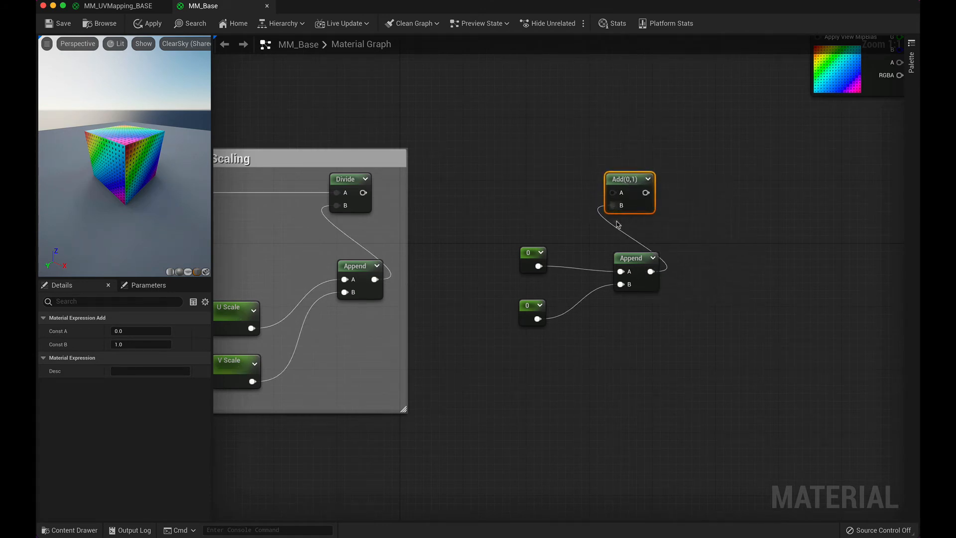
{"action": "left_click_drag", "start_coordinate": [363, 193], "coordinate": [622, 193]}
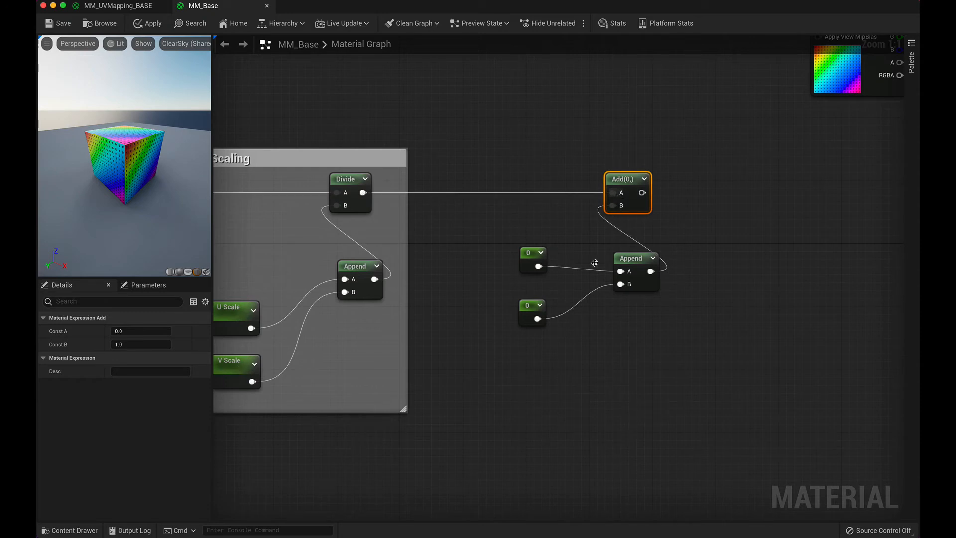
Step: Convert the upper new constant to a parameter named U Offset
{"action": "right_click", "coordinate": [531, 249]}
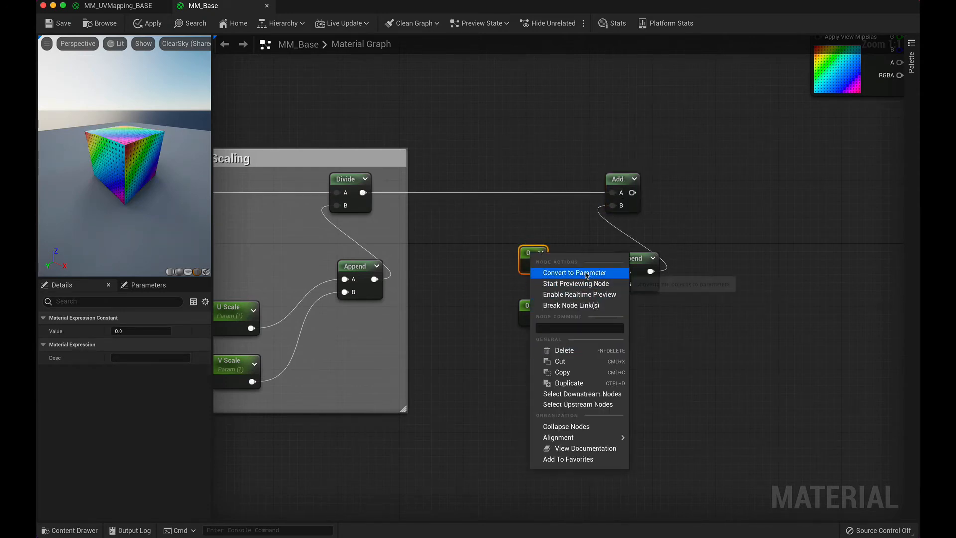
{"action": "left_click", "coordinate": [574, 273]}
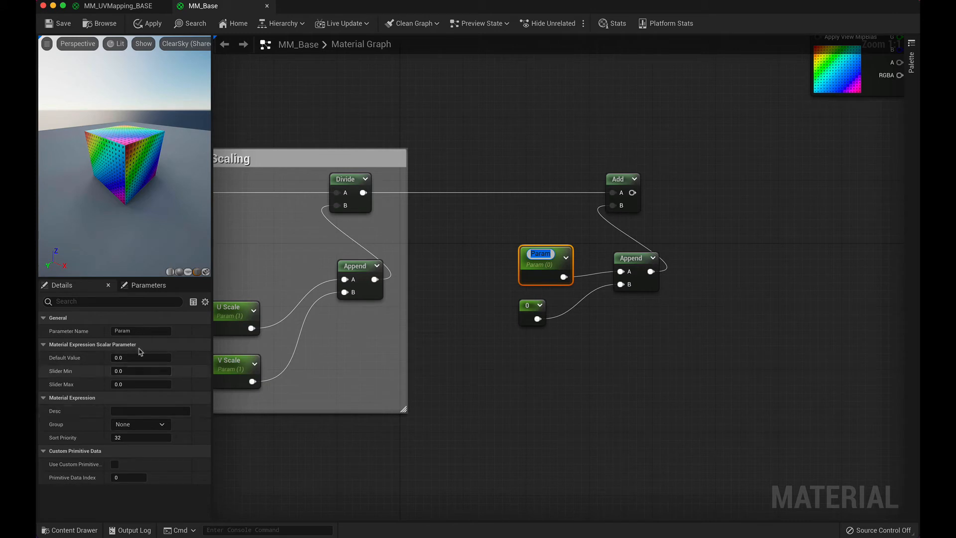
{"action": "left_click", "coordinate": [142, 332]}
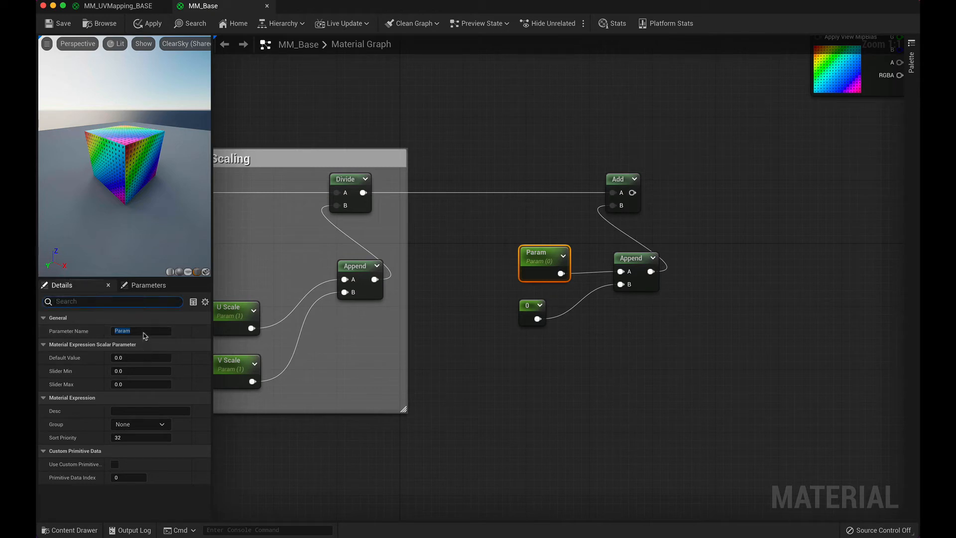
{"action": "type", "text": "U Offset"}
Step: Convert the lower constant feeding the Append's B input to a parameter named V Offset
{"action": "left_click", "coordinate": [539, 308]}
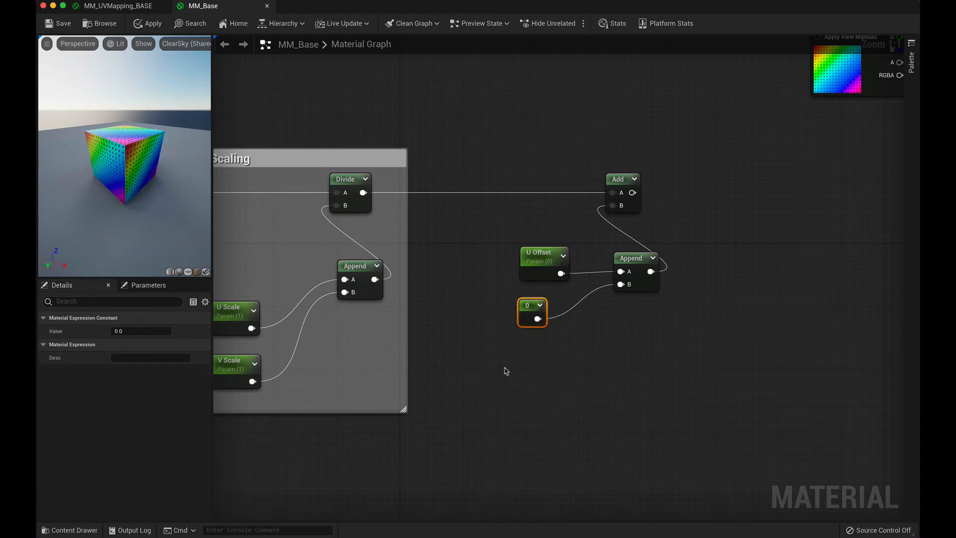
{"action": "right_click", "coordinate": [541, 310]}
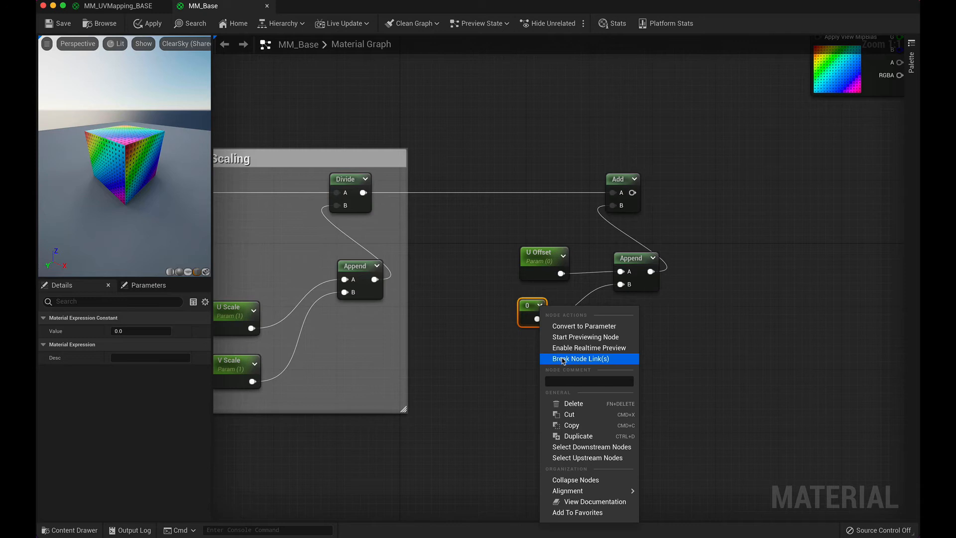
{"action": "left_click", "coordinate": [567, 328]}
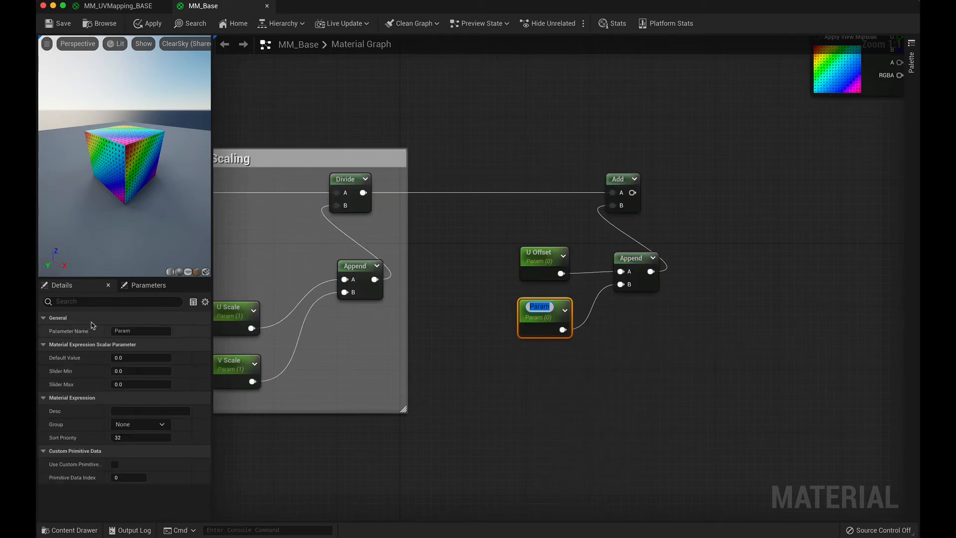
{"action": "left_click", "coordinate": [134, 331]}
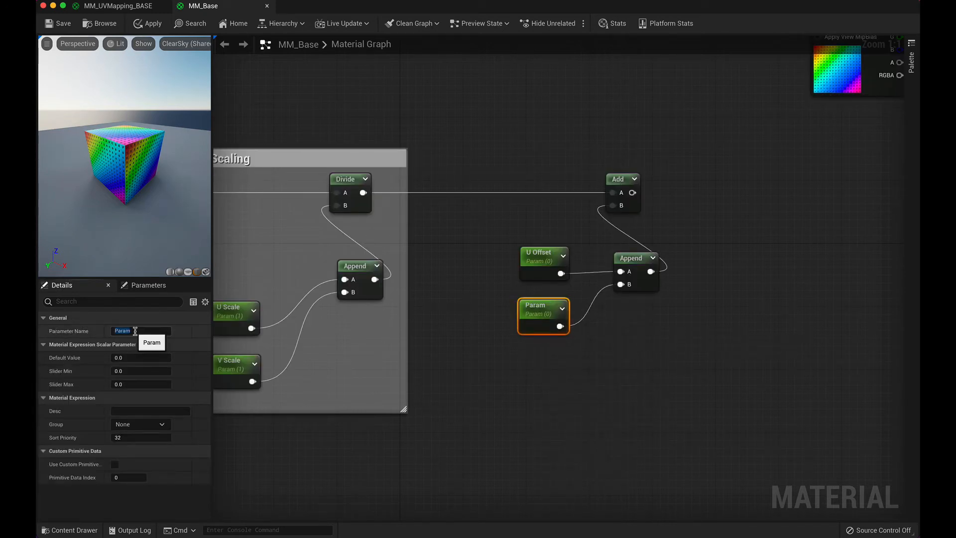
{"action": "double_click", "coordinate": [135, 331]}
{"action": "type", "text": "V Offset"}
{"action": "key", "text": "Return"}
{"action": "left_click", "coordinate": [536, 408]}
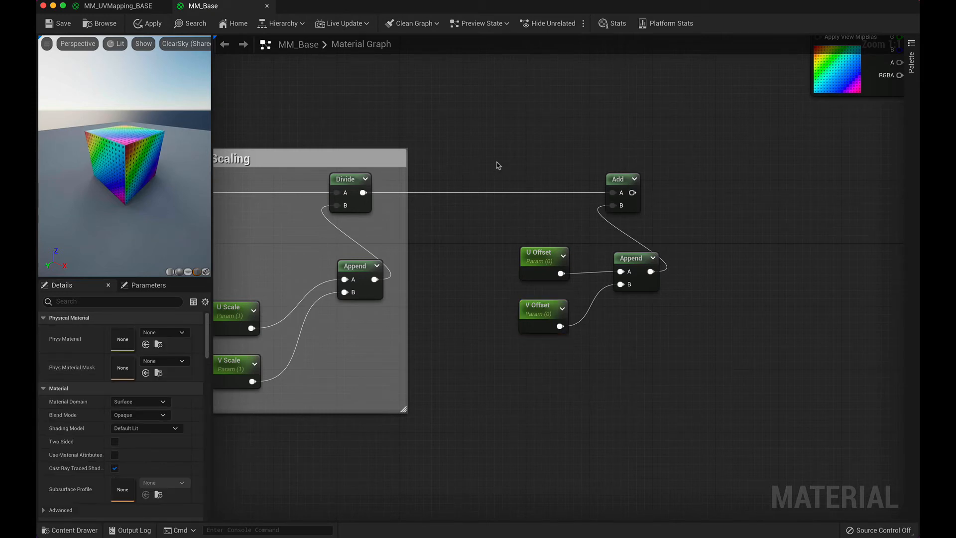
Step: Enclose the Add, Append, U Offset and V Offset nodes in a comment group titled UV Offset
{"action": "left_click_drag", "start_coordinate": [498, 165], "coordinate": [708, 384]}
{"action": "right_click", "coordinate": [640, 260]}
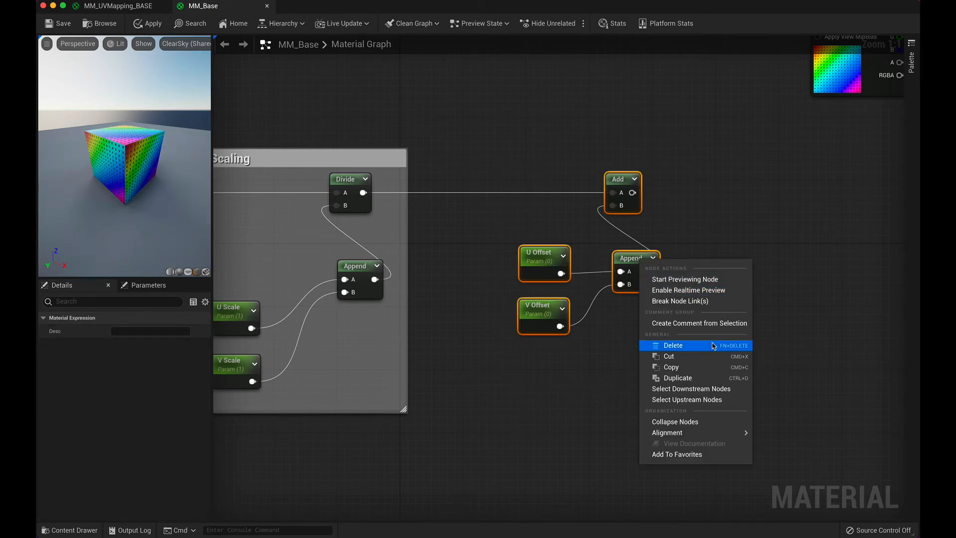
{"action": "left_click", "coordinate": [709, 323]}
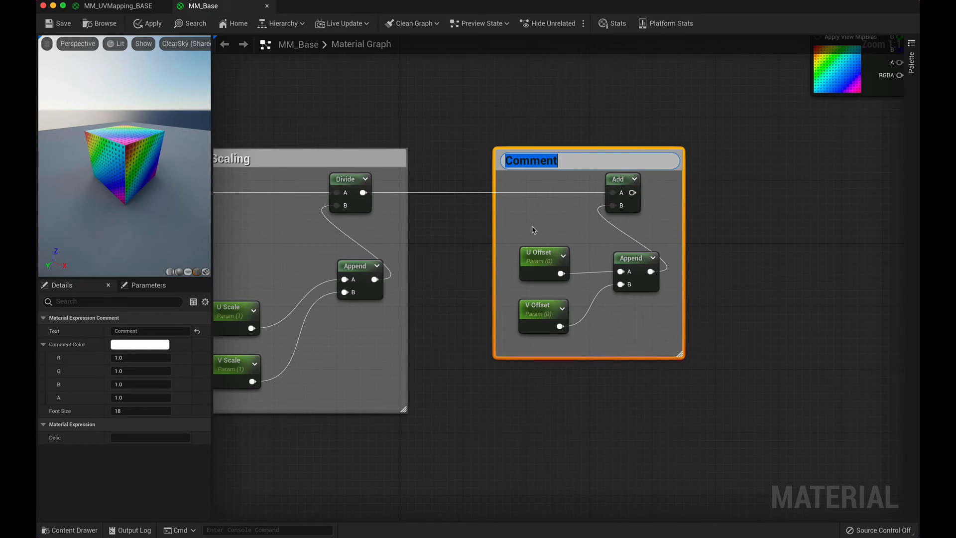
{"action": "type", "text": "UV"}
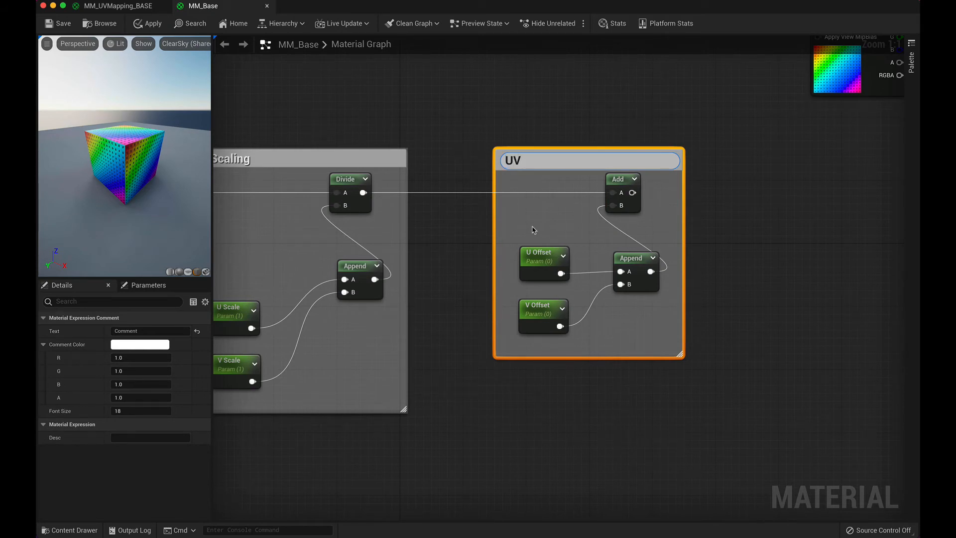
{"action": "type", "text": " Offset"}
{"action": "left_click", "coordinate": [476, 144]}
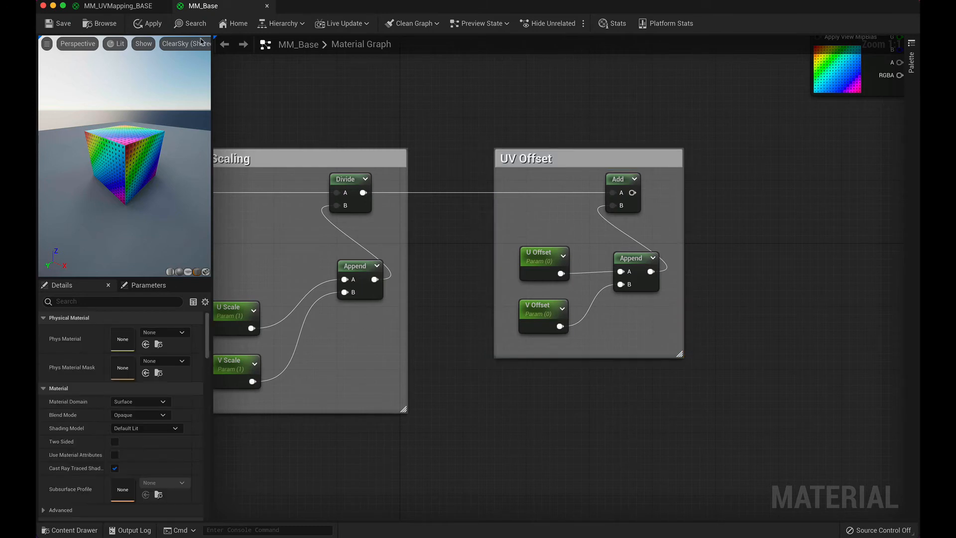
Step: Switch to the MM_UVMapping_BASE material and examine how the nodes in its ROTATION group are wired
{"action": "left_click", "coordinate": [140, 5]}
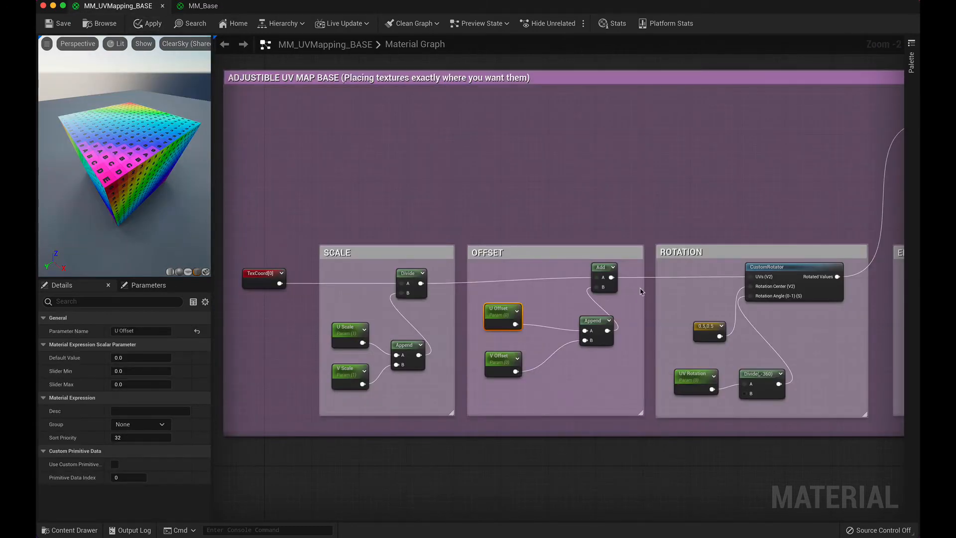
{"action": "right_click_drag", "start_coordinate": [647, 304], "coordinate": [373, 283]}
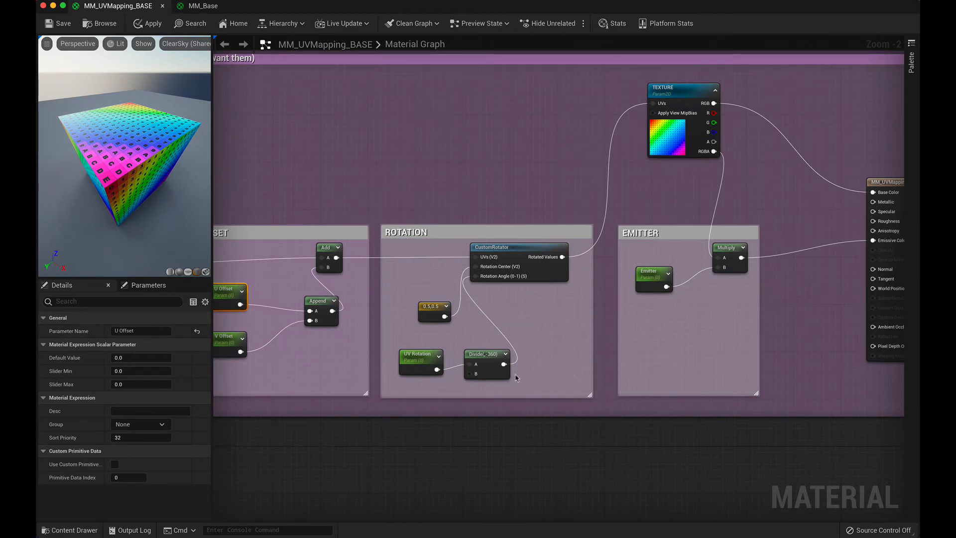
{"action": "scroll", "coordinate": [503, 351], "scroll_direction": "up", "scroll_amount": 1}
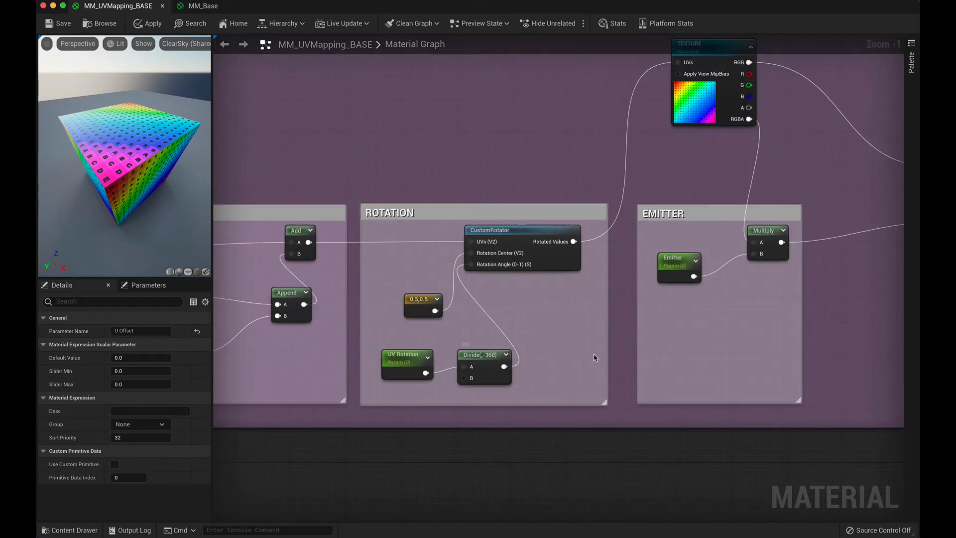
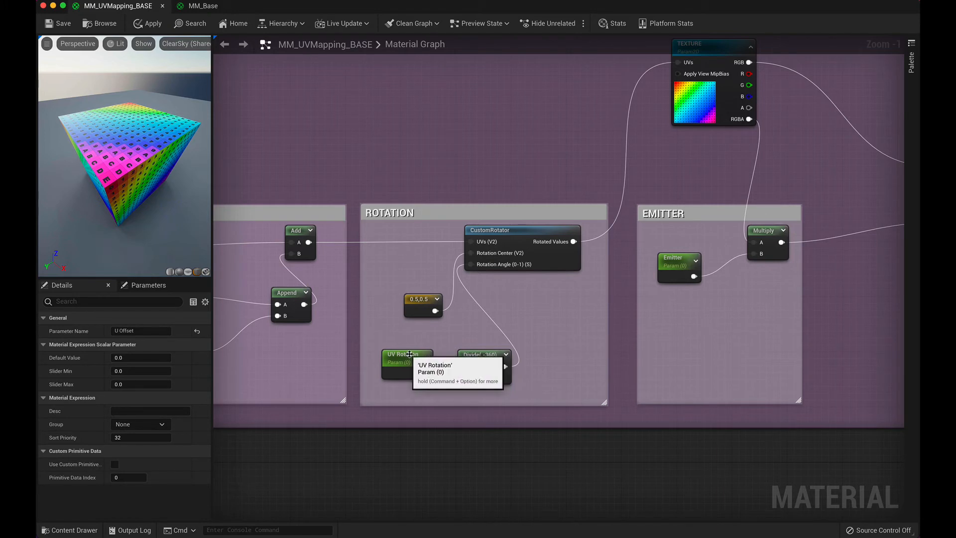
Step: Try a default value of 34 on the UV Rotation parameter in the ROTATION group, and reset it to its default
{"action": "left_click", "coordinate": [417, 374]}
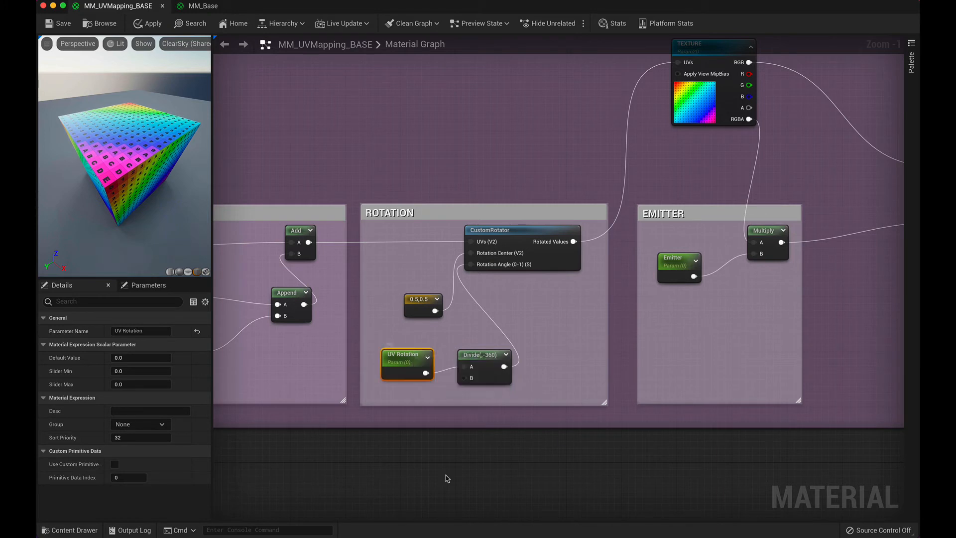
{"action": "left_click", "coordinate": [121, 357]}
{"action": "key", "text": "Return"}
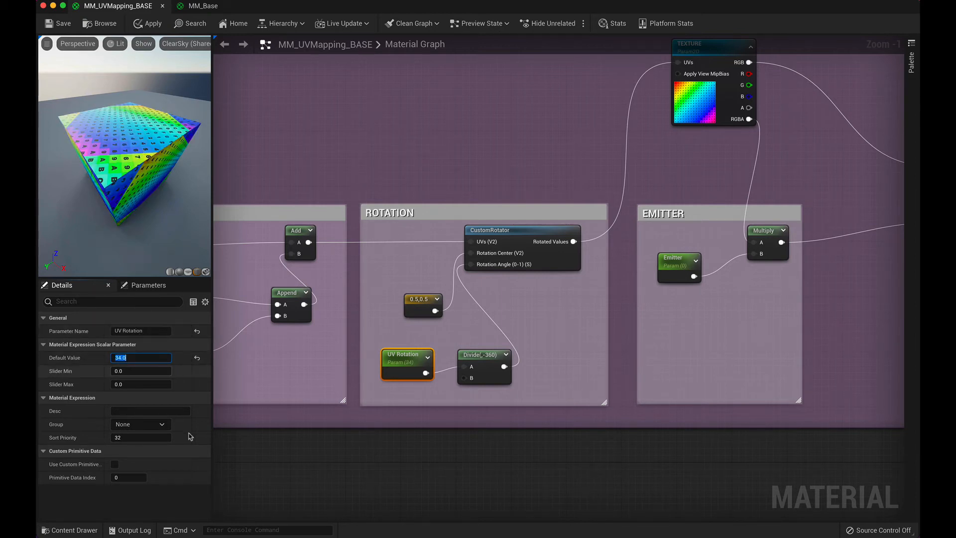
{"action": "left_click", "coordinate": [198, 359]}
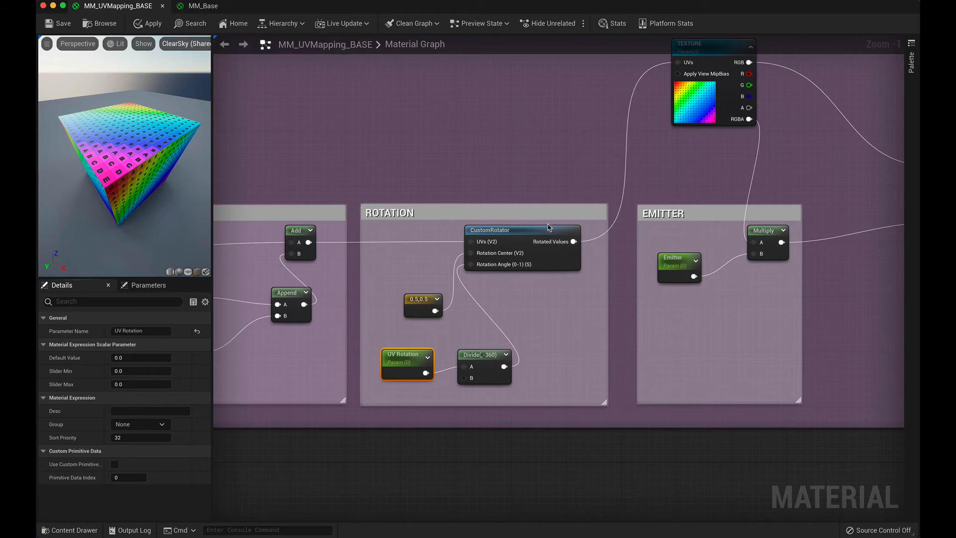
Step: Switch to the MM_Base material and add a CustomRotator node between the UV Offset group and the material output
{"action": "mouse_move", "coordinate": [489, 232]}
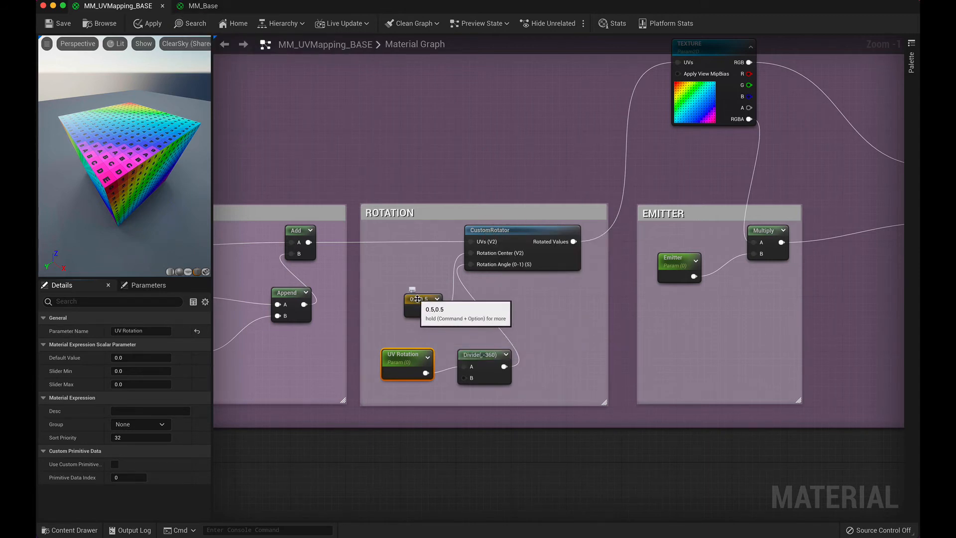
{"action": "left_click", "coordinate": [222, 9]}
{"action": "right_click_drag", "start_coordinate": [762, 285], "coordinate": [493, 292]}
{"action": "right_click", "coordinate": [458, 282]}
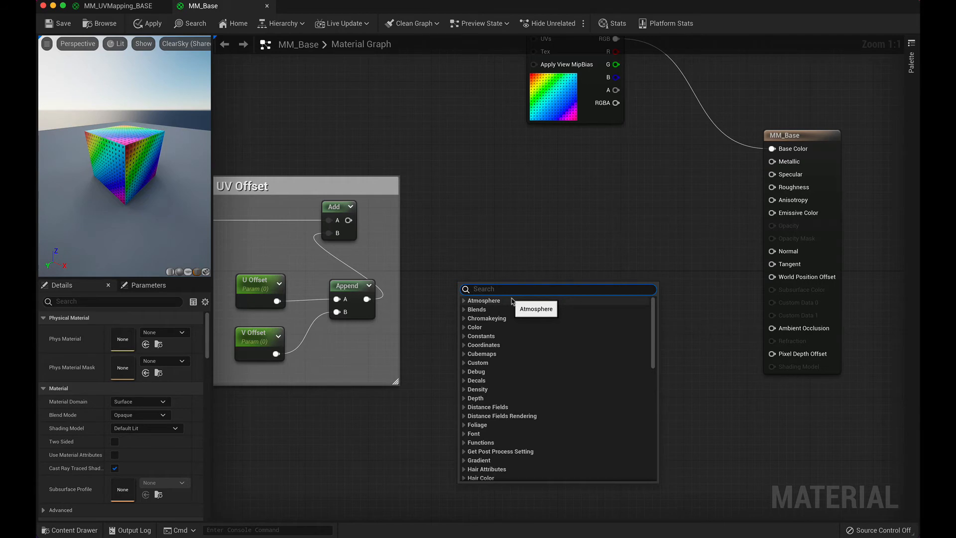
{"action": "type", "text": "Custom"}
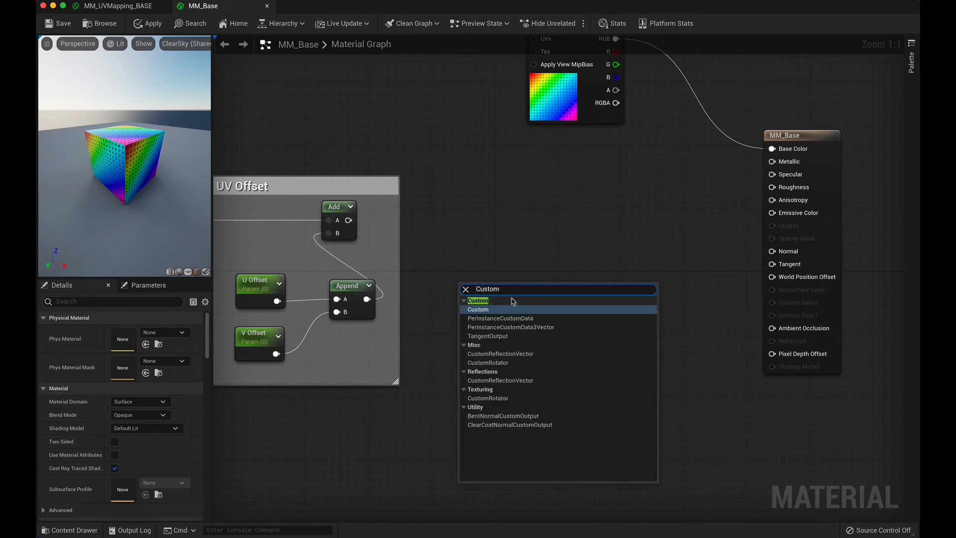
{"action": "left_click", "coordinate": [520, 362]}
{"action": "left_click_drag", "start_coordinate": [540, 294], "coordinate": [616, 206]}
Step: Add a Divide node below the CustomRotator node
{"action": "right_click", "coordinate": [595, 307]}
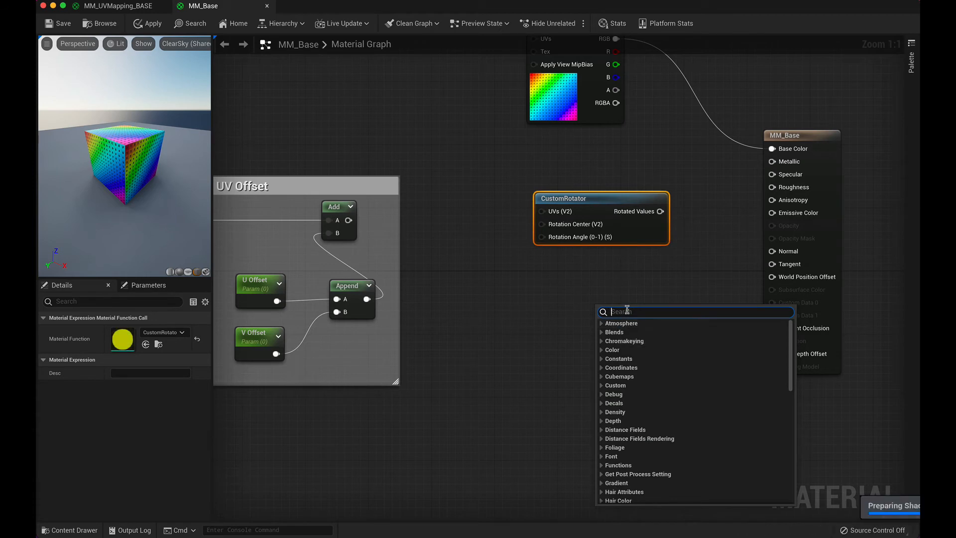
{"action": "type", "text": "Divi"}
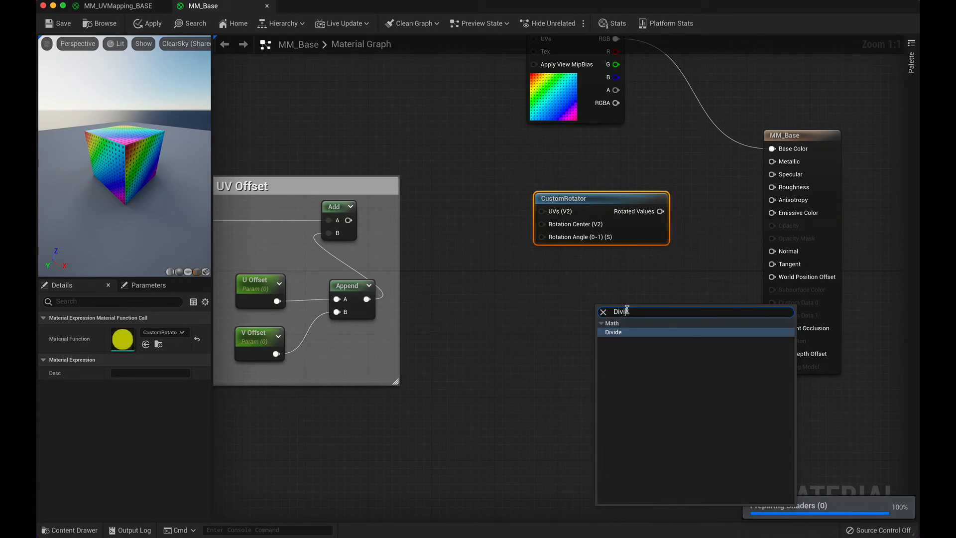
{"action": "key", "text": "Return"}
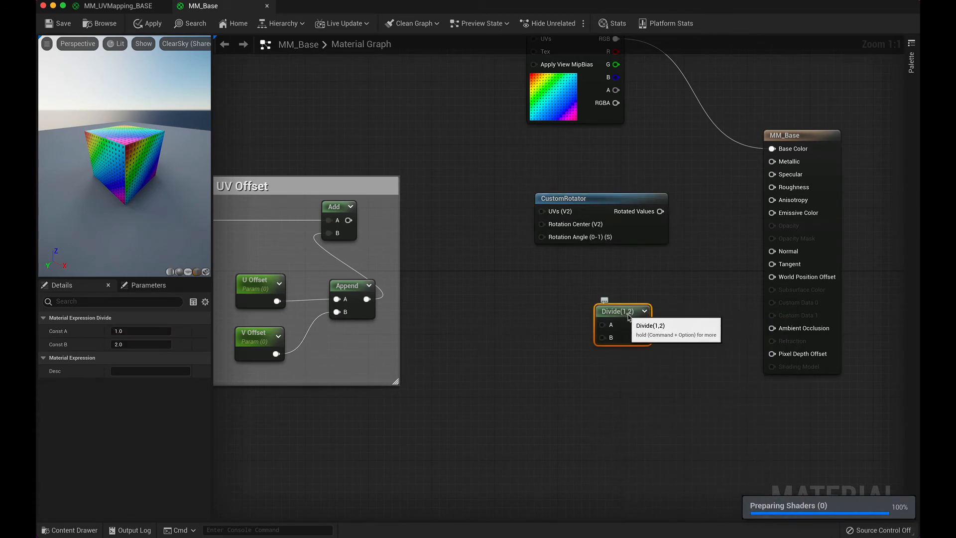
Step: Add a Constant2Vector node between the UV Offset group and the Divide node
{"action": "right_click", "coordinate": [488, 288]}
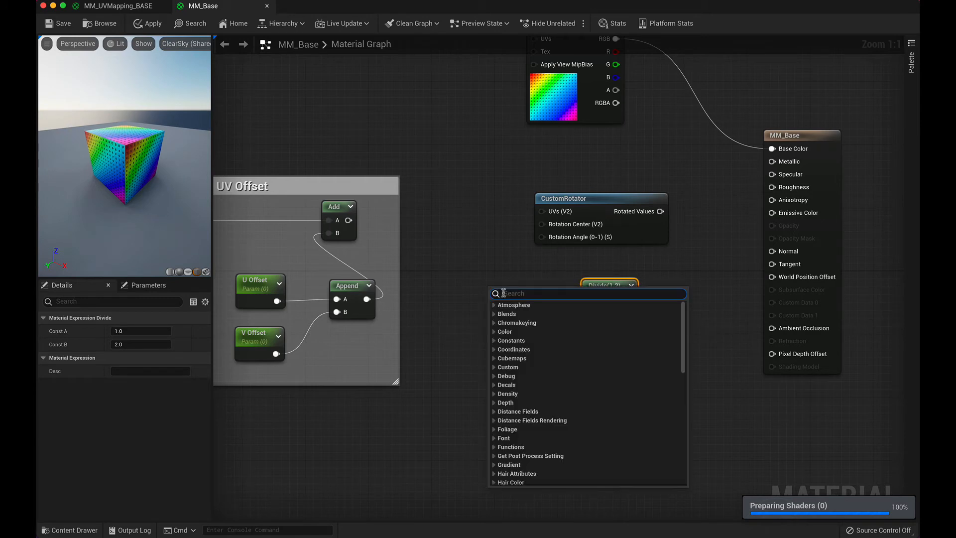
{"action": "type", "text": "t"}
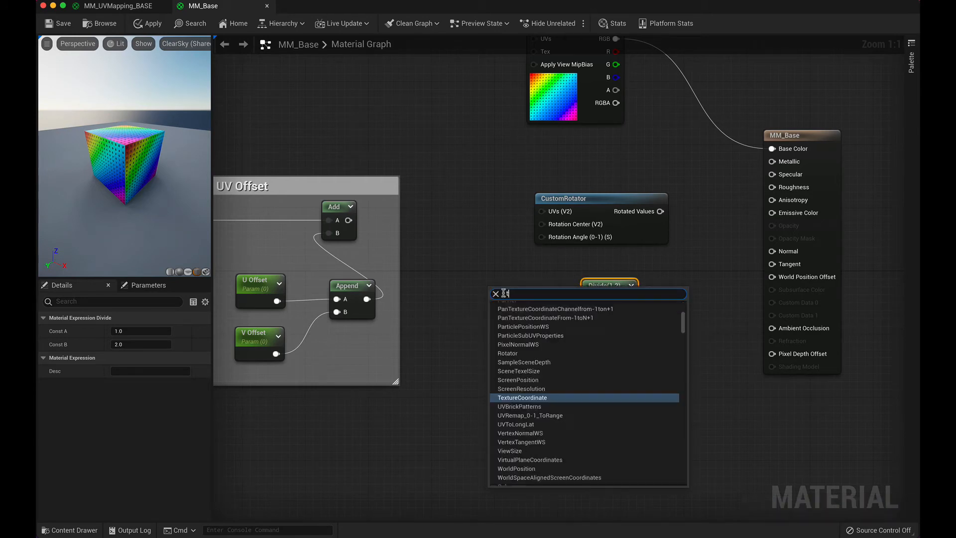
{"action": "type", "text": "wo"}
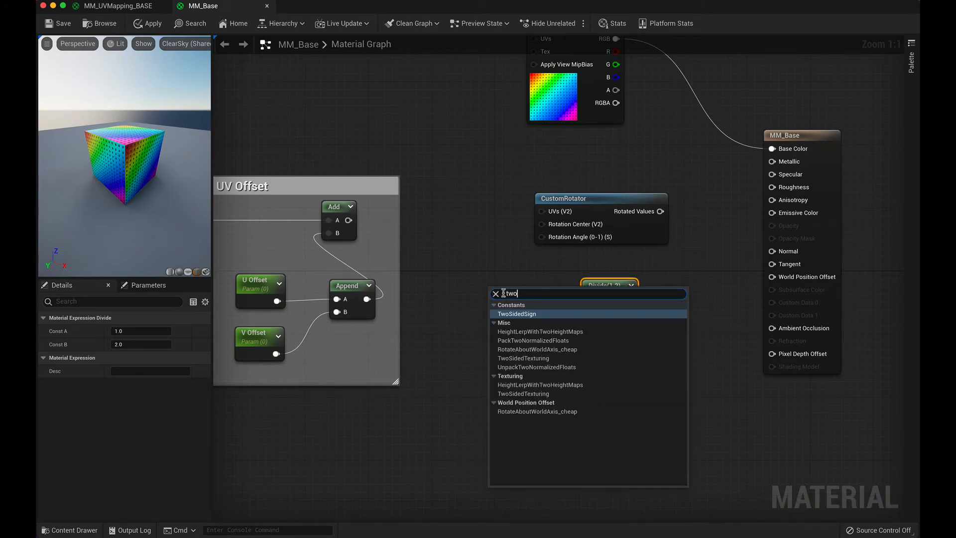
{"action": "type", "text": "ve"}
{"action": "key", "text": "BackSpace"}
{"action": "key", "text": "BackSpace"}
{"action": "key", "text": "BackSpace"}
{"action": "key", "text": "BackSpace"}
{"action": "key", "text": "BackSpace"}
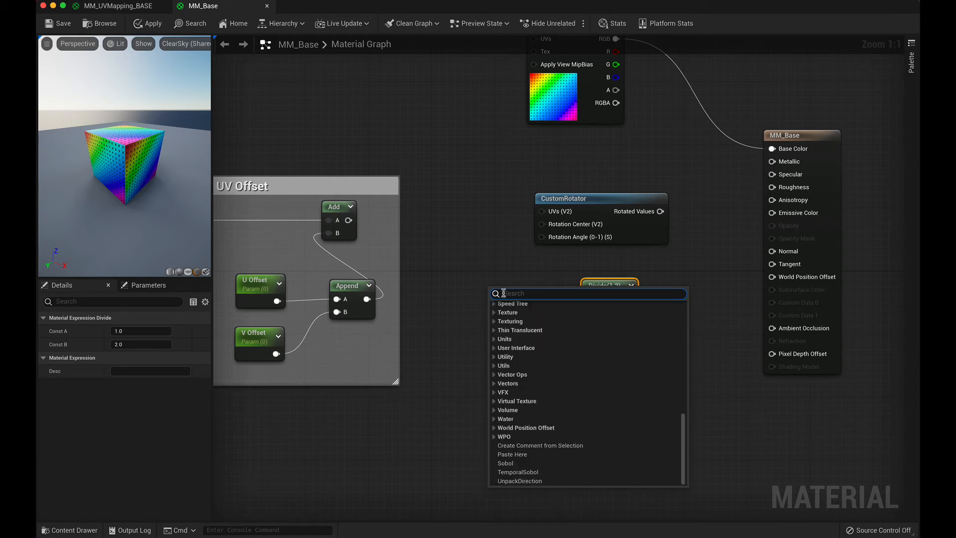
{"action": "type", "text": "2v"}
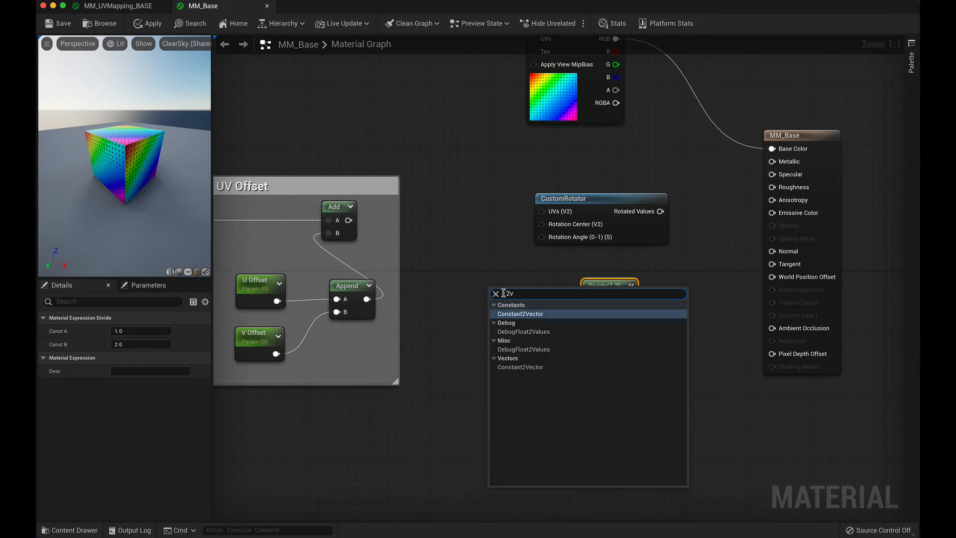
{"action": "left_click", "coordinate": [502, 313]}
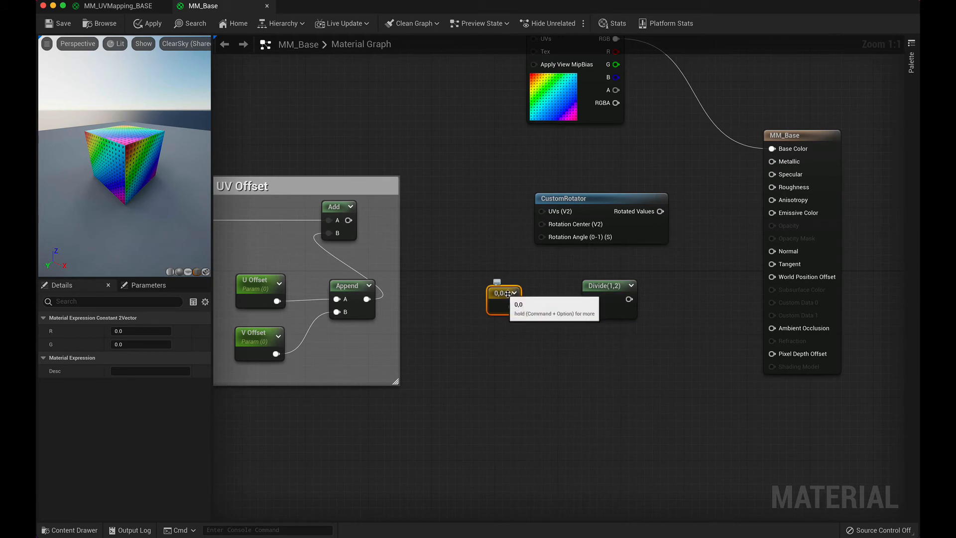
Step: Set the Constant2Vector's R and G values to 0.5 and connect its output to the Divide node's A input
{"action": "left_click", "coordinate": [118, 332]}
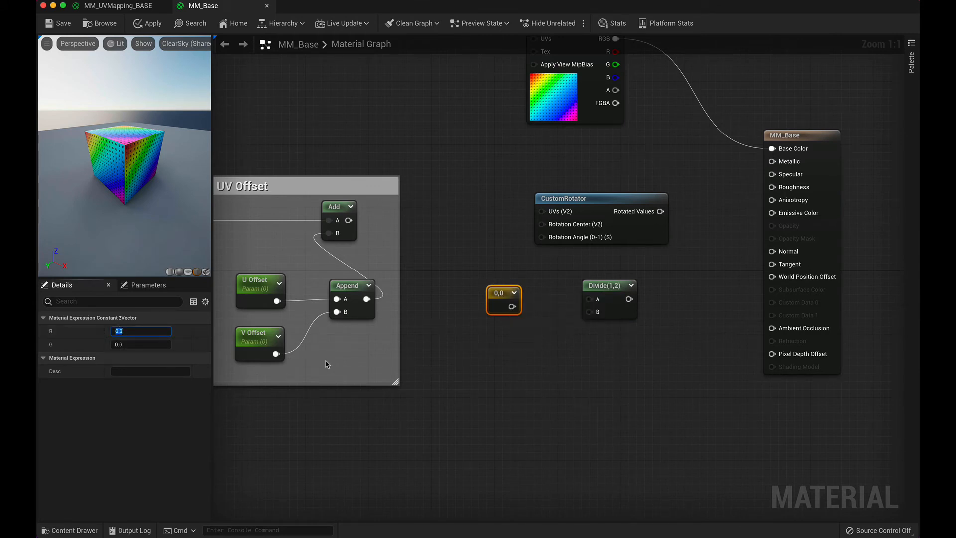
{"action": "key", "text": "Tab"}
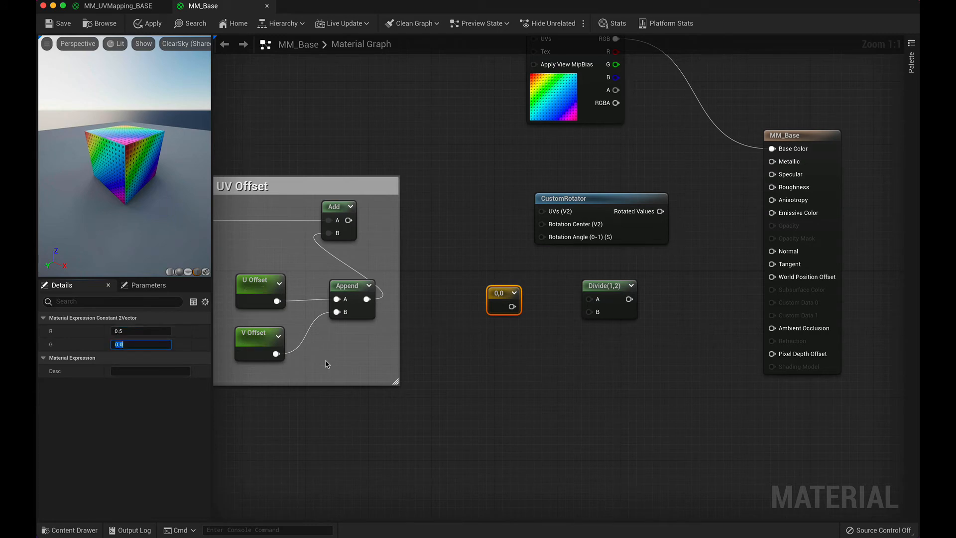
{"action": "key", "text": "Tab"}
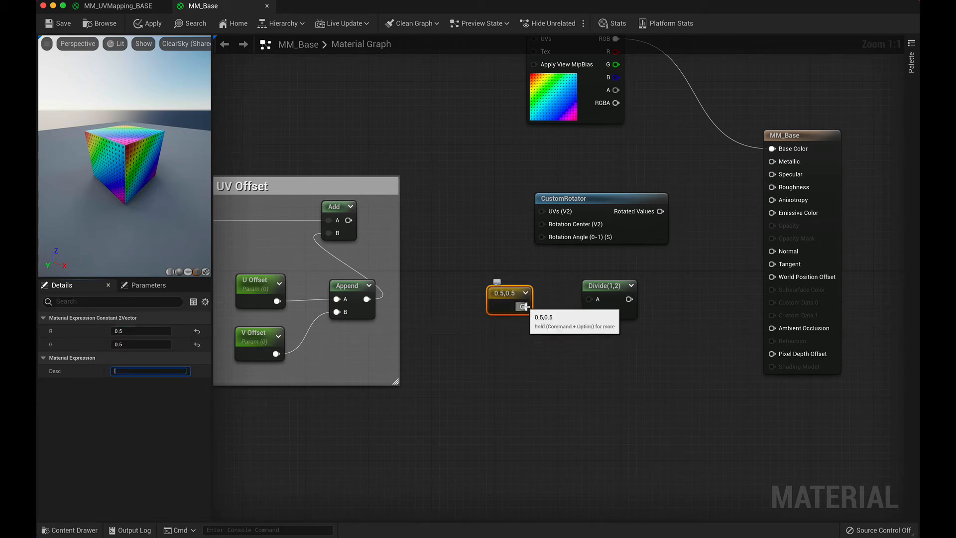
{"action": "left_click_drag", "start_coordinate": [523, 306], "coordinate": [594, 299]}
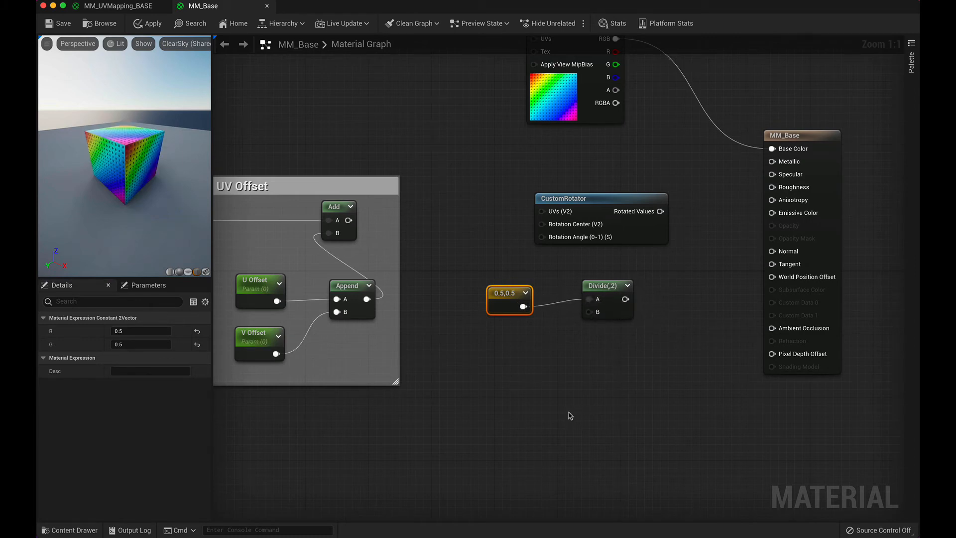
Step: Add a Constant node and place it directly below the 0.5,0.5 vector node
{"action": "right_click", "coordinate": [548, 392]}
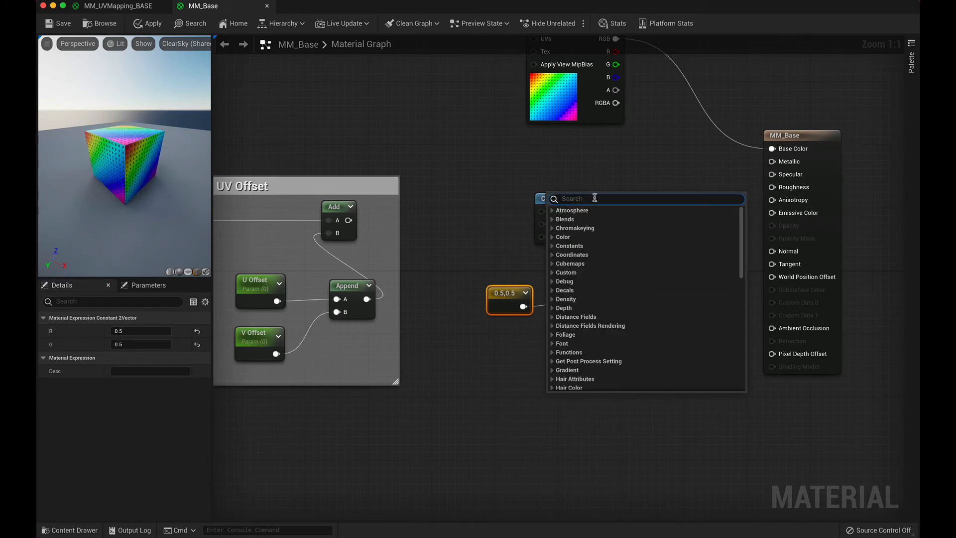
{"action": "type", "text": "cons"}
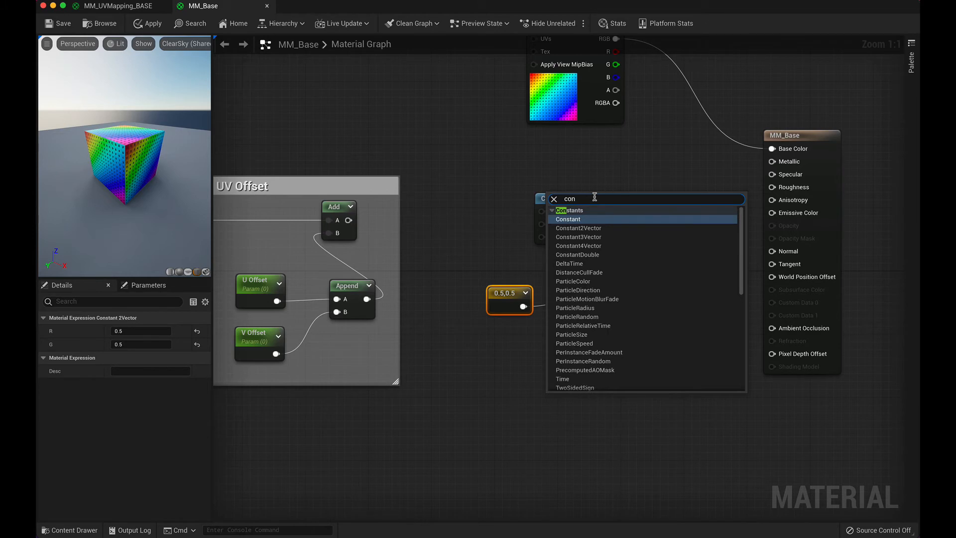
{"action": "key", "text": "Return"}
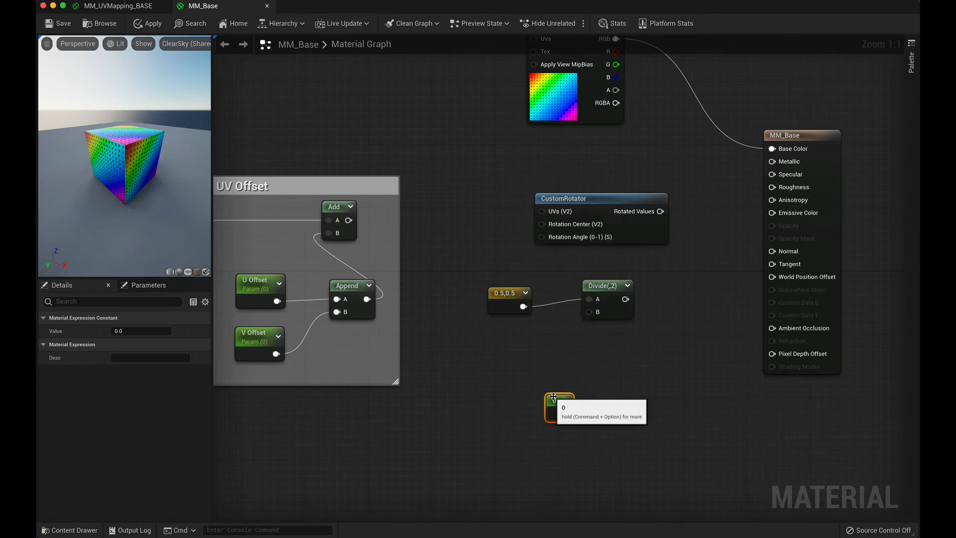
{"action": "left_click_drag", "start_coordinate": [552, 400], "coordinate": [500, 341]}
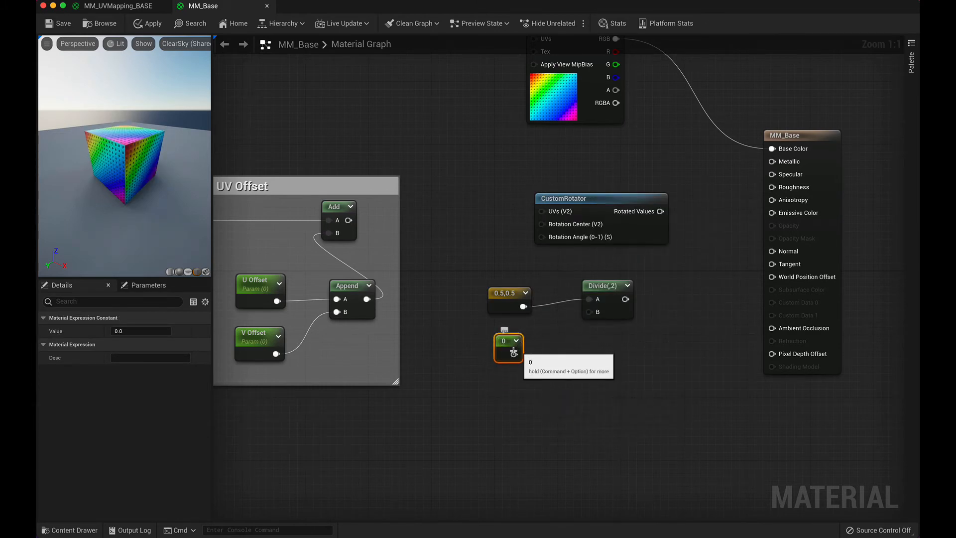
Step: Convert the new constant below the 0.5,0.5 node to a parameter named UV Rotator
{"action": "right_click", "coordinate": [517, 342]}
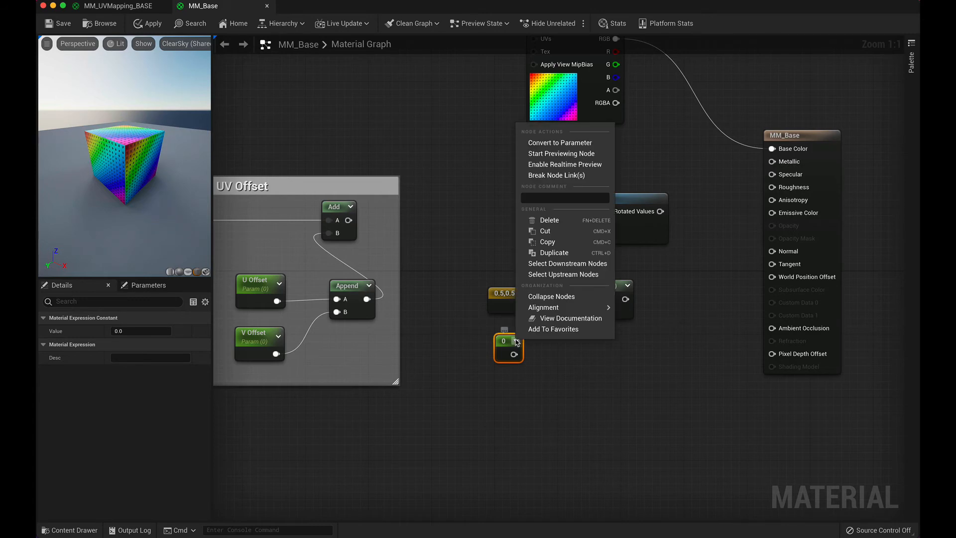
{"action": "left_click", "coordinate": [560, 143]}
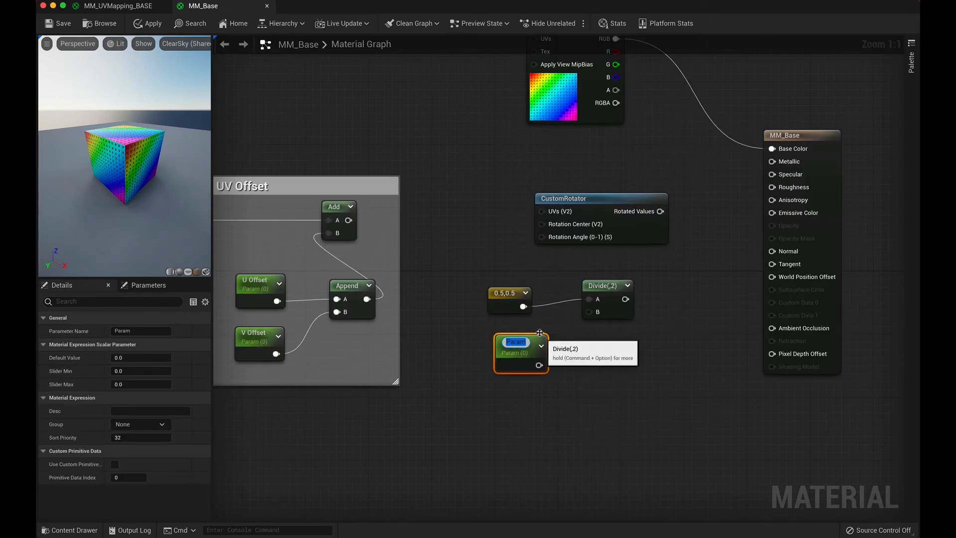
{"action": "left_click", "coordinate": [523, 343]}
{"action": "left_click_drag", "start_coordinate": [525, 342], "coordinate": [490, 342]}
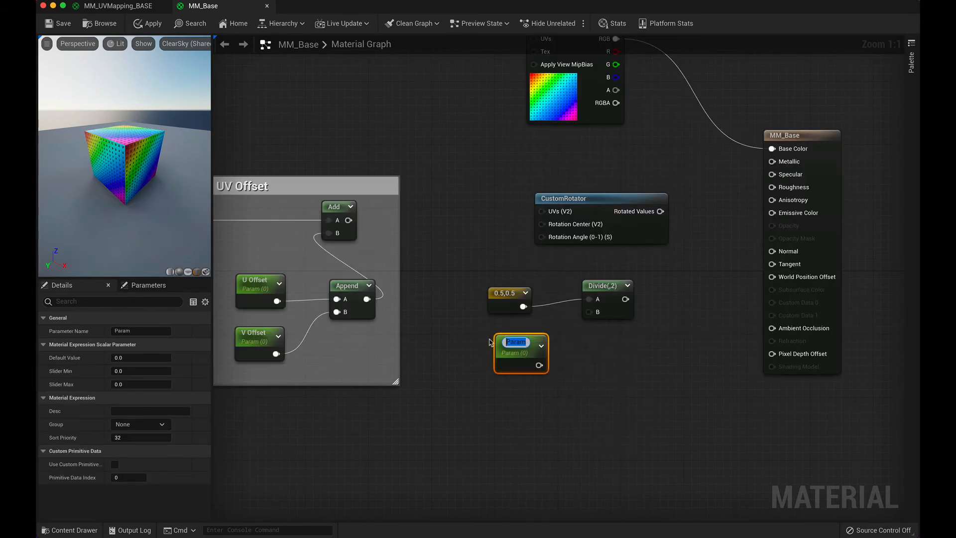
{"action": "type", "text": "UV"}
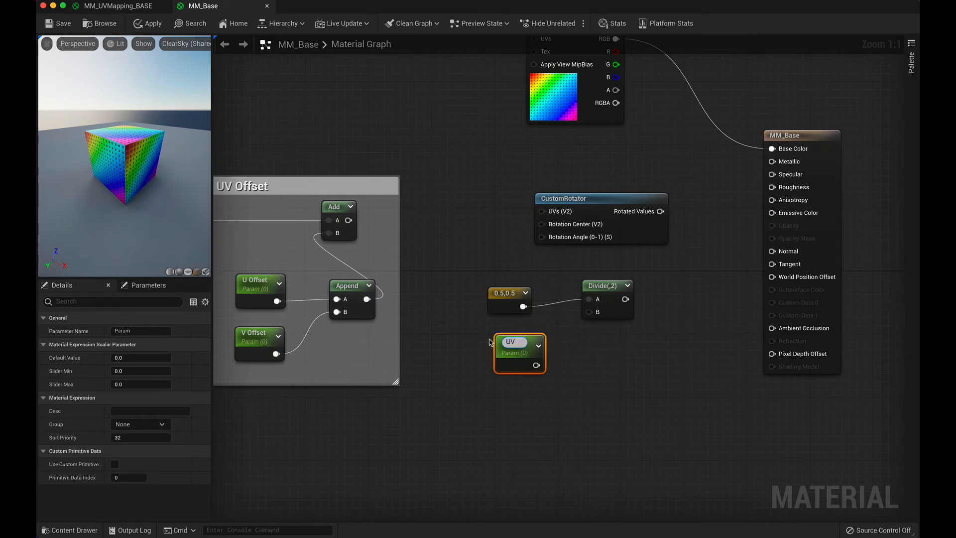
{"action": "type", "text": " Rotator"}
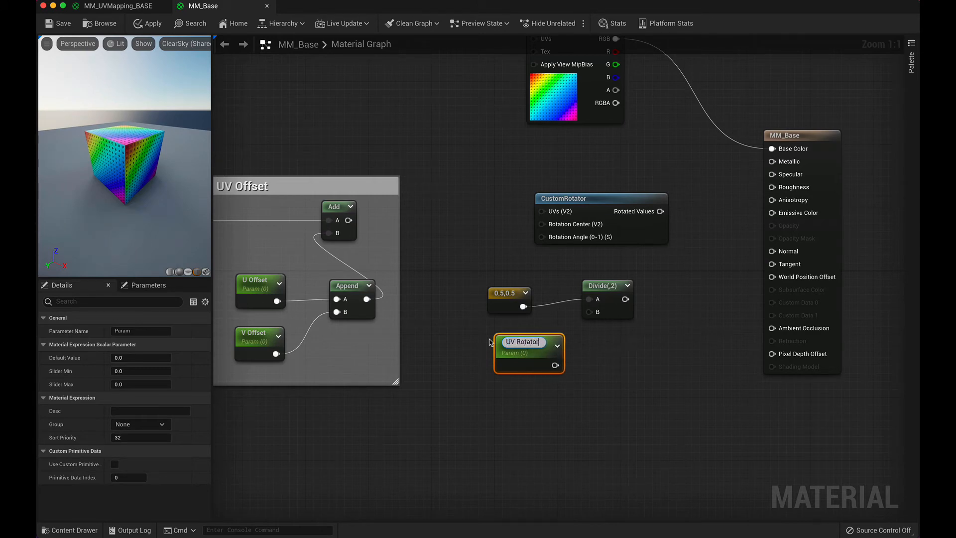
{"action": "key", "text": "Return"}
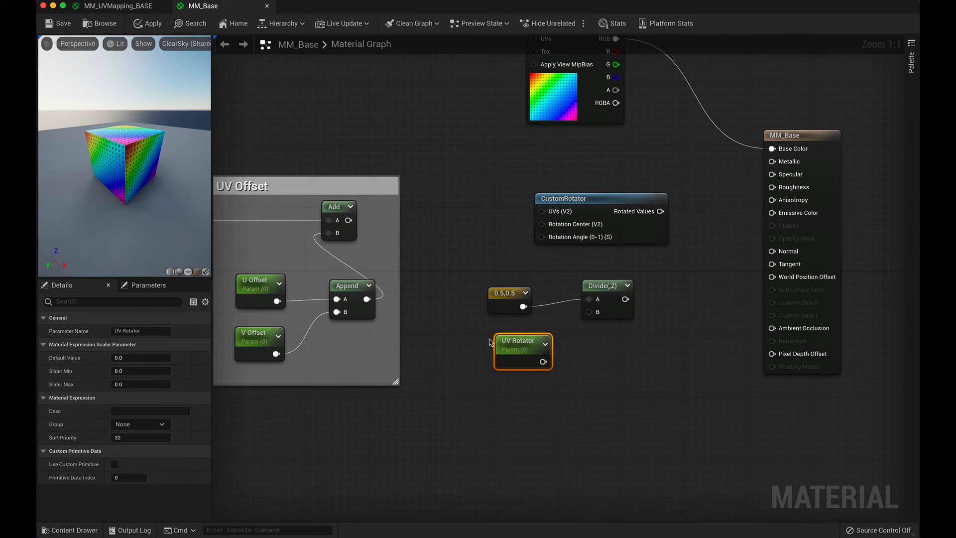
Step: Set the Divide node's Const B to -360 and connect the UV Rotator parameter to its B input
{"action": "left_click", "coordinate": [595, 305]}
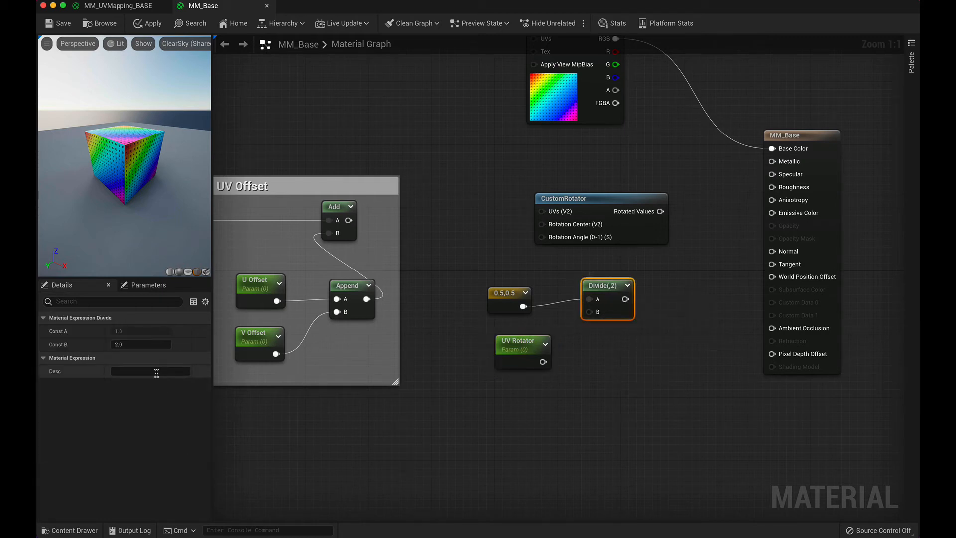
{"action": "left_click", "coordinate": [130, 344]}
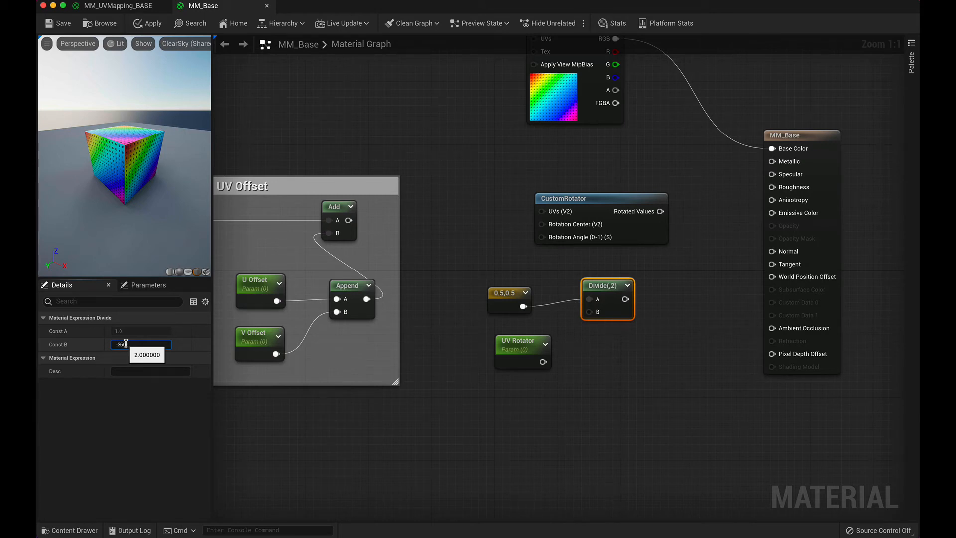
{"action": "key", "text": "Tab"}
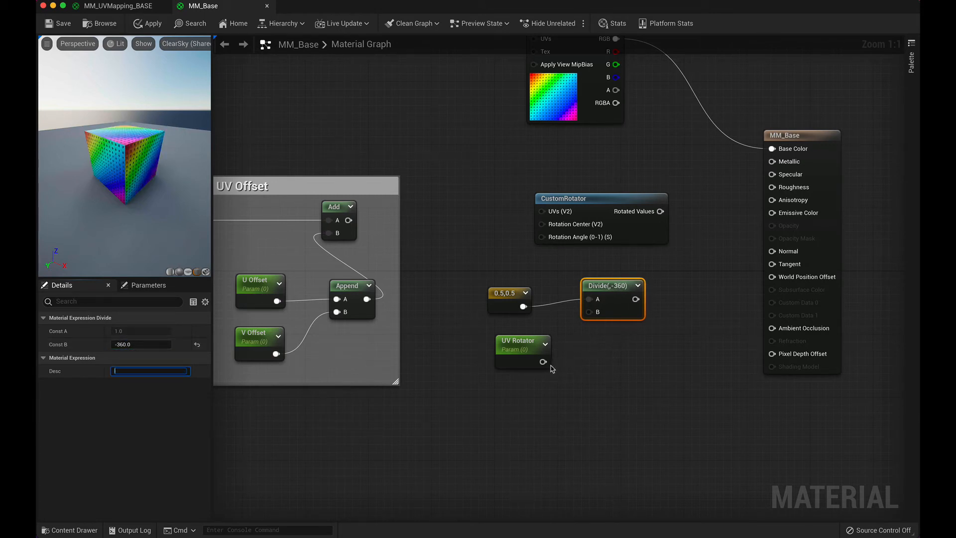
{"action": "left_click_drag", "start_coordinate": [543, 362], "coordinate": [590, 312]}
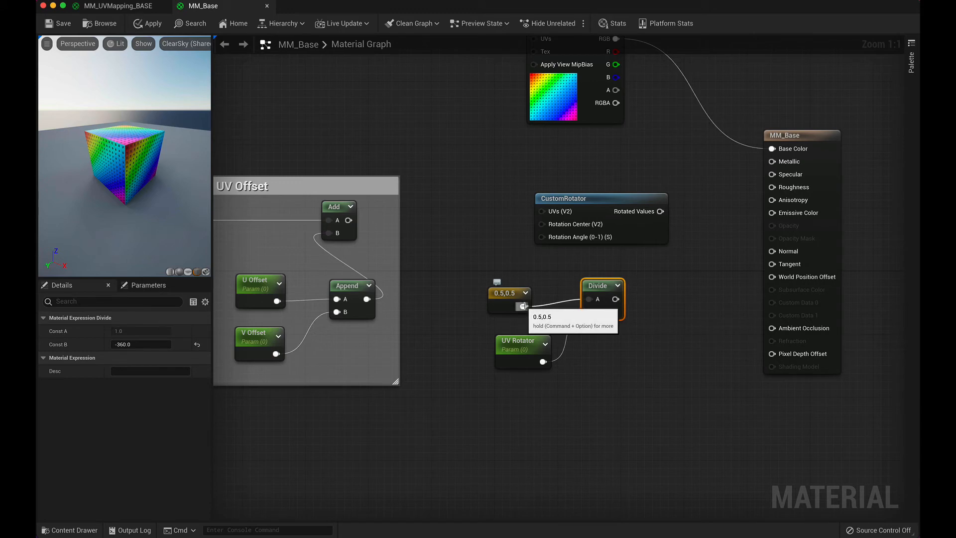
Step: Connect the 0.5,0.5 vector to the CustomRotator's Rotation Center input and break its link to the Divide node's A input
{"action": "left_click_drag", "start_coordinate": [523, 305], "coordinate": [588, 301]}
{"action": "left_click_drag", "start_coordinate": [523, 307], "coordinate": [543, 227]}
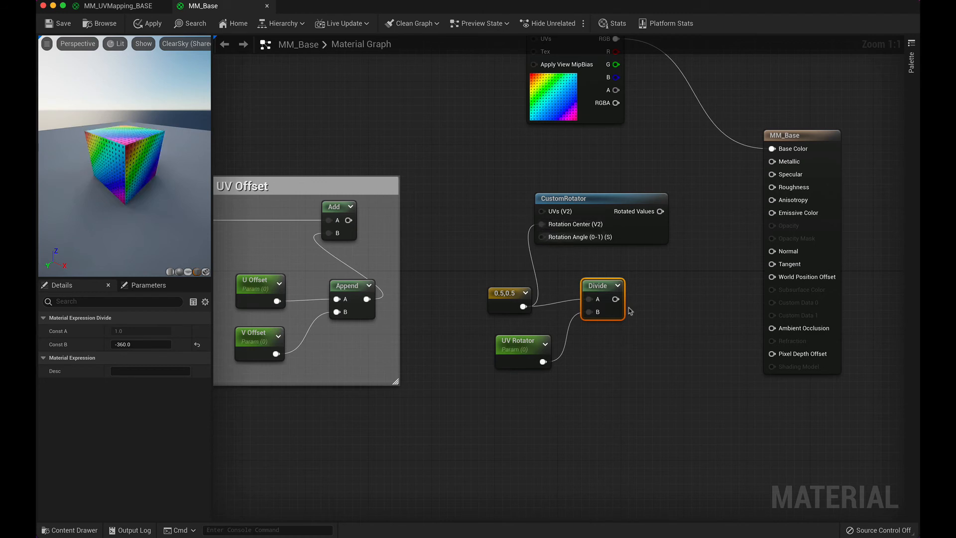
{"action": "right_click", "coordinate": [594, 301]}
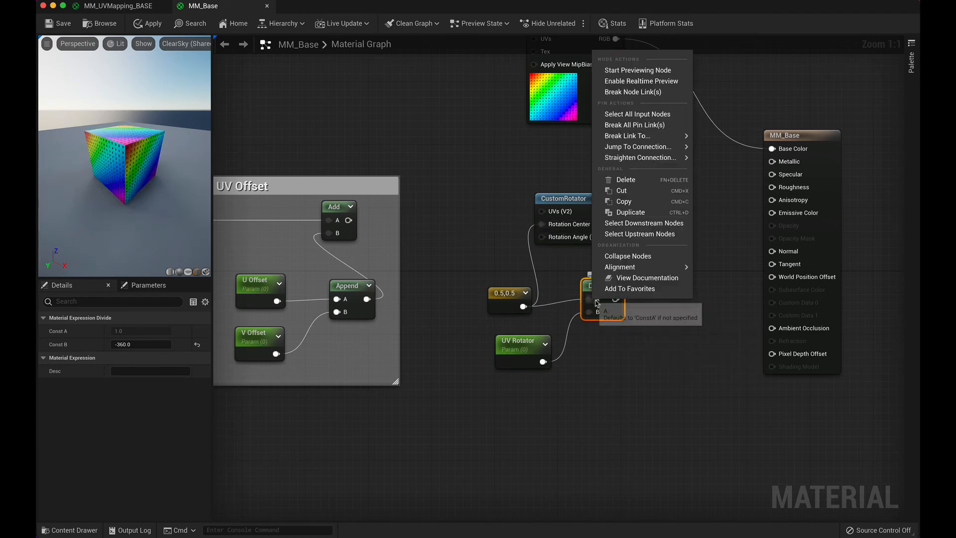
{"action": "left_click", "coordinate": [650, 131]}
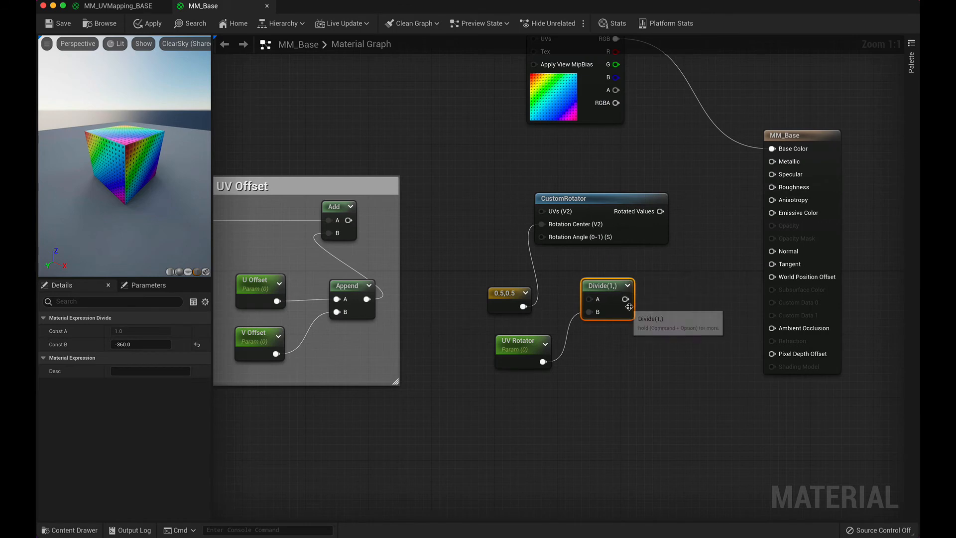
Step: Spread the 0.5,0.5, UV Rotator and Divide nodes out under the CustomRotator and connect Divide's output to its Rotation Angle input
{"action": "left_click_drag", "start_coordinate": [507, 296], "coordinate": [457, 261]}
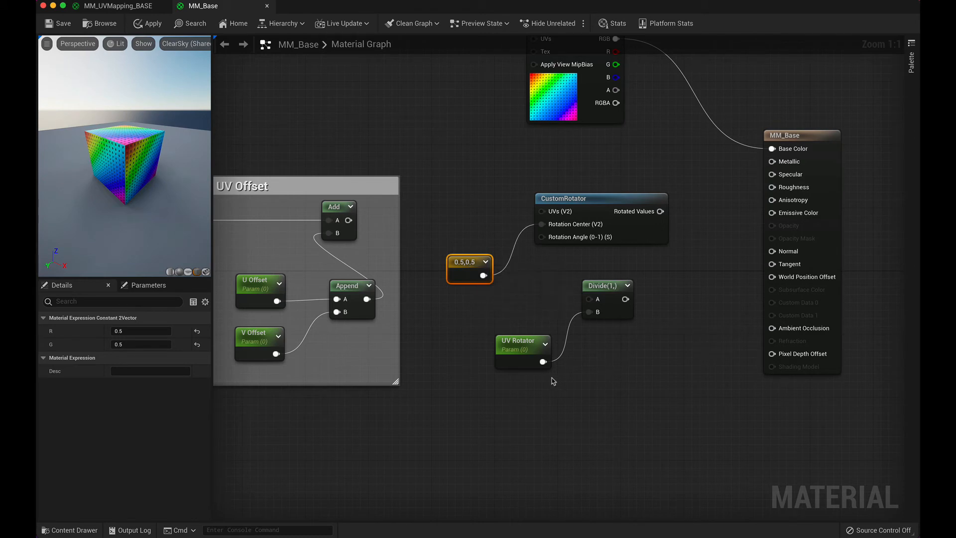
{"action": "left_click_drag", "start_coordinate": [521, 342], "coordinate": [480, 341]}
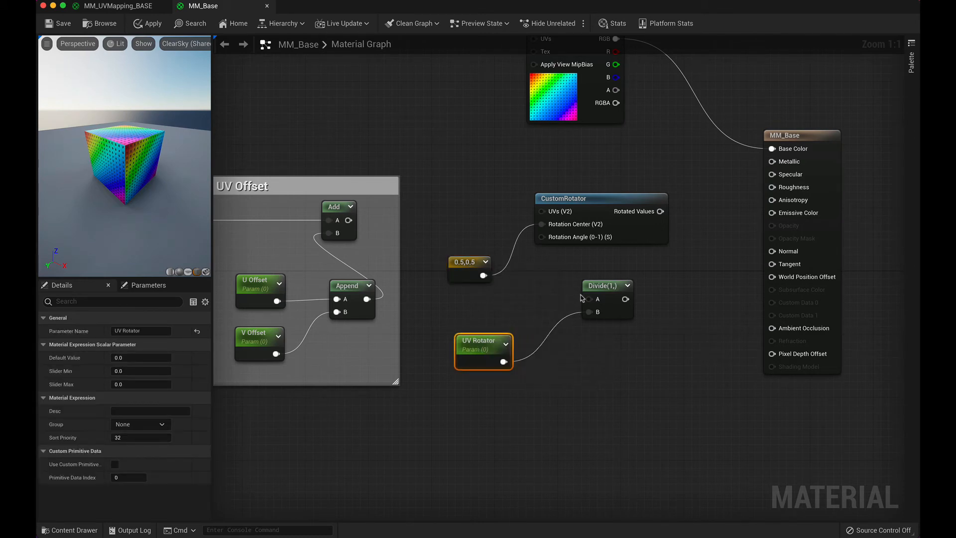
{"action": "left_click_drag", "start_coordinate": [615, 289], "coordinate": [574, 296]}
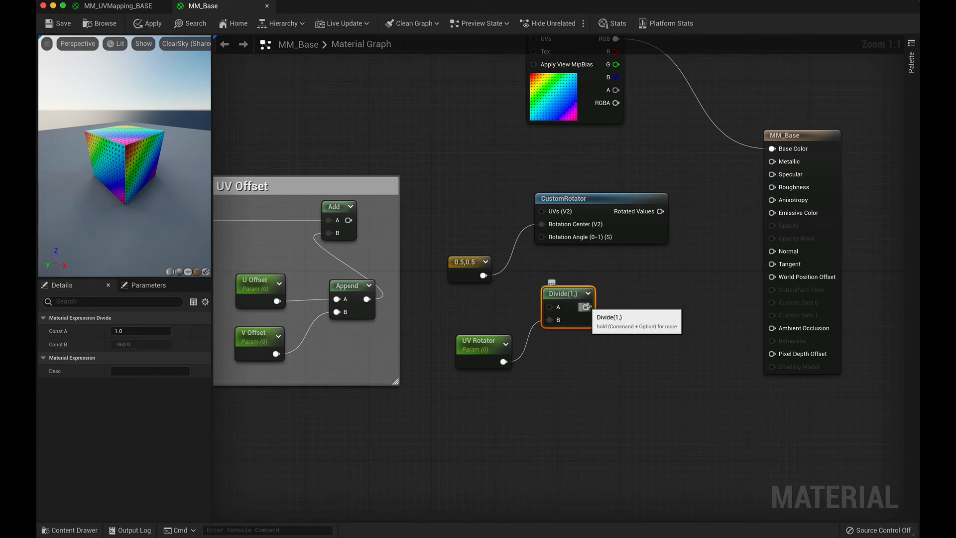
{"action": "left_click_drag", "start_coordinate": [587, 307], "coordinate": [542, 239]}
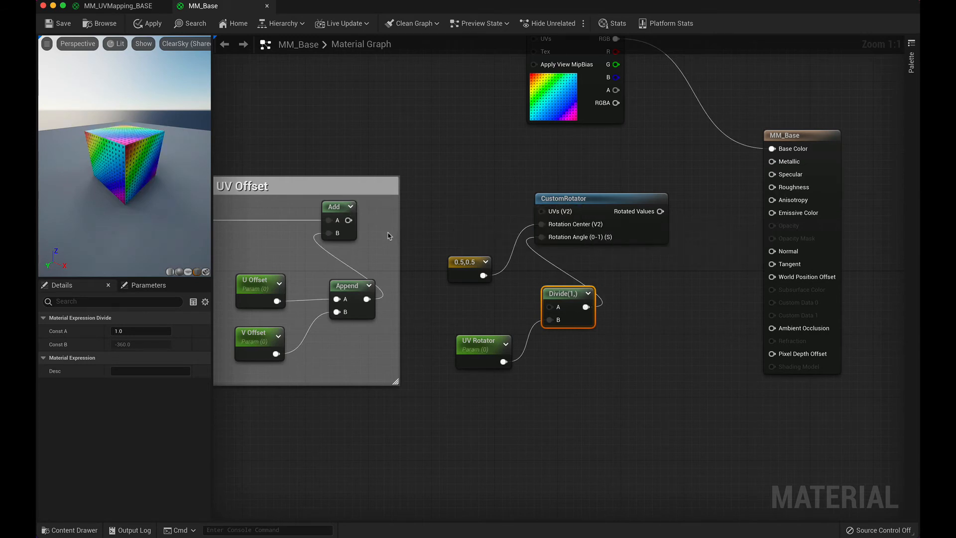
Step: Connect the UV Offset group's Add output to the CustomRotator's UVs, and its Rotated Values to the Texture Sample's UVs
{"action": "left_click_drag", "start_coordinate": [348, 220], "coordinate": [545, 214]}
{"action": "scroll", "coordinate": [639, 195], "scroll_direction": "down", "scroll_amount": 3}
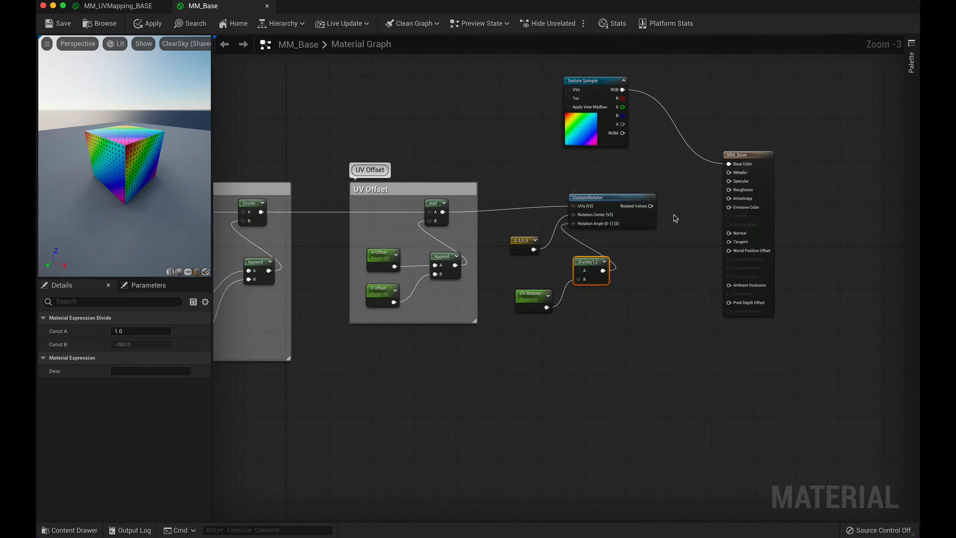
{"action": "left_click_drag", "start_coordinate": [651, 205], "coordinate": [568, 90]}
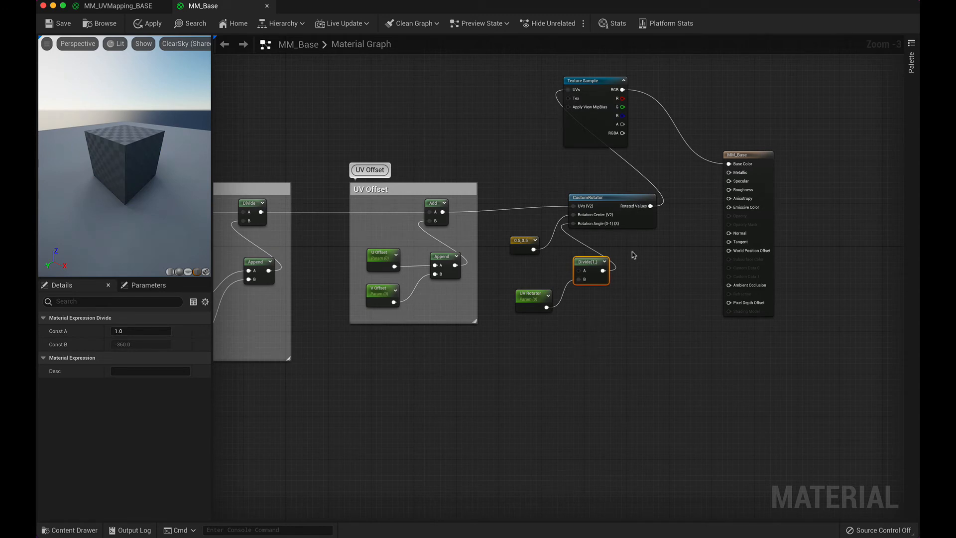
Step: Group the CustomRotator, 0.5,0.5, Divide and UV Rotator nodes in a comment titled UV Rotator
{"action": "left_click_drag", "start_coordinate": [509, 193], "coordinate": [646, 328]}
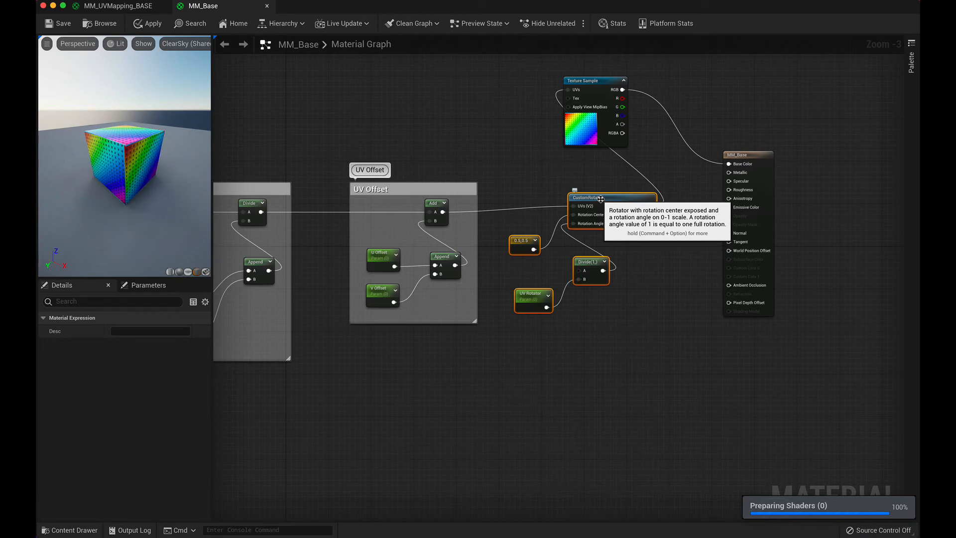
{"action": "left_click_drag", "start_coordinate": [502, 182], "coordinate": [666, 324]}
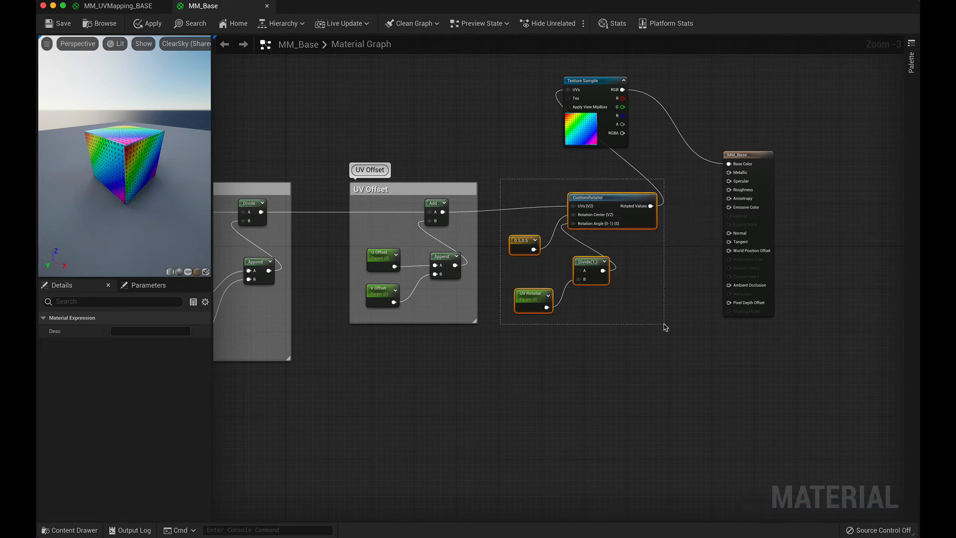
{"action": "right_click", "coordinate": [612, 197]}
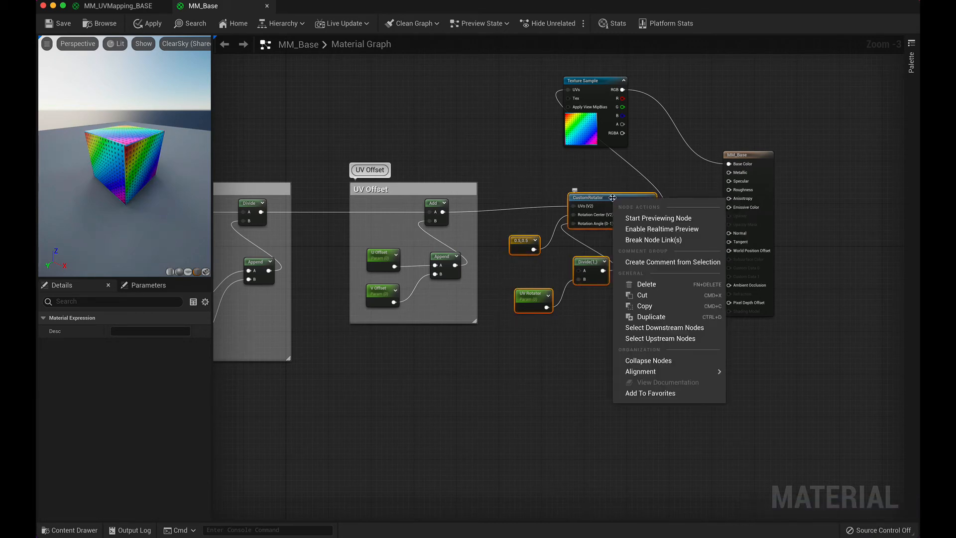
{"action": "left_click", "coordinate": [671, 264]}
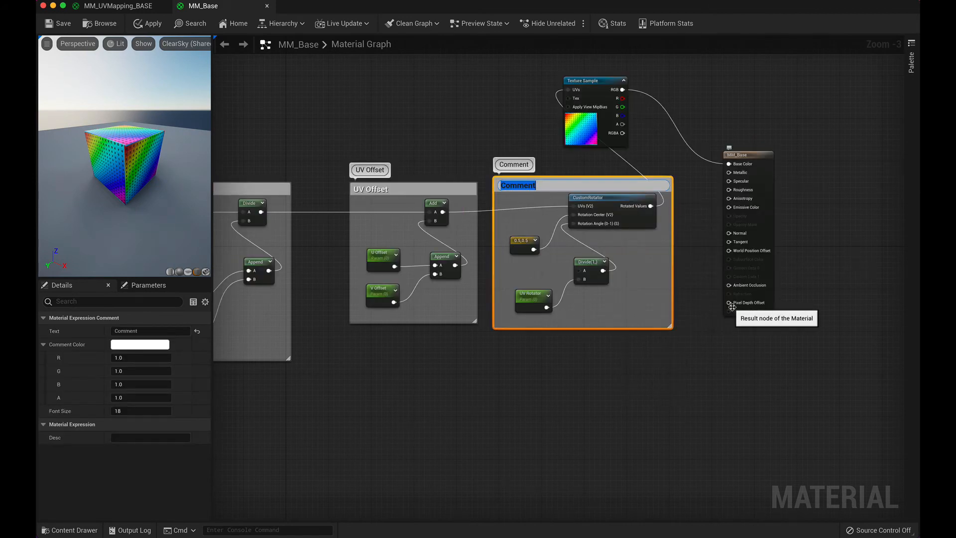
{"action": "type", "text": "UV Rotator"}
{"action": "key", "text": "Return"}
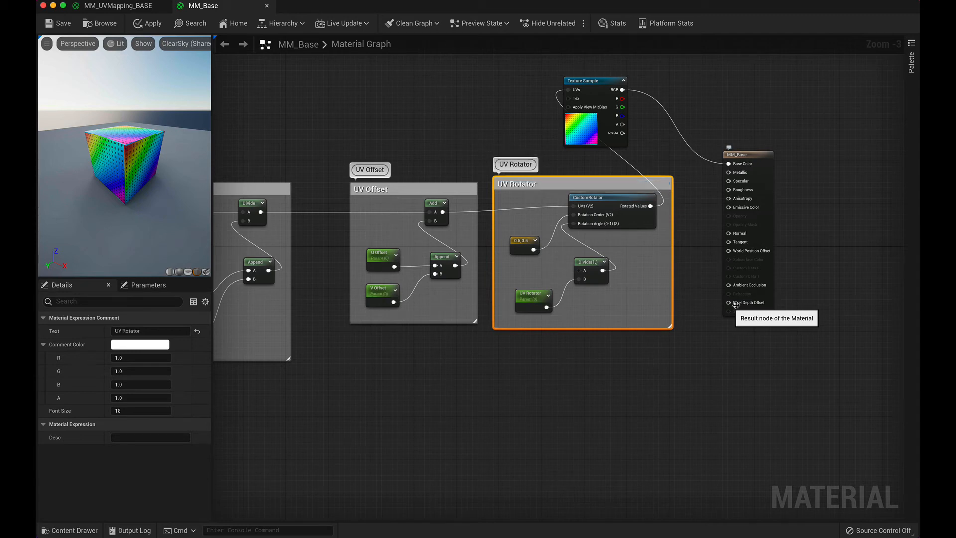
Step: Move the UV Offset and UV Rotator groups closer to UV Scaling, and shift all the UV nodes farther from the Texture Sample
{"action": "left_click_drag", "start_coordinate": [396, 195], "coordinate": [349, 196]}
{"action": "left_click_drag", "start_coordinate": [529, 183], "coordinate": [482, 189]}
{"action": "right_click_drag", "start_coordinate": [513, 445], "coordinate": [686, 462]}
{"action": "left_click_drag", "start_coordinate": [827, 410], "coordinate": [267, 201]}
{"action": "left_click_drag", "start_coordinate": [656, 205], "coordinate": [554, 202]}
{"action": "right_click_drag", "start_coordinate": [570, 444], "coordinate": [685, 450]}
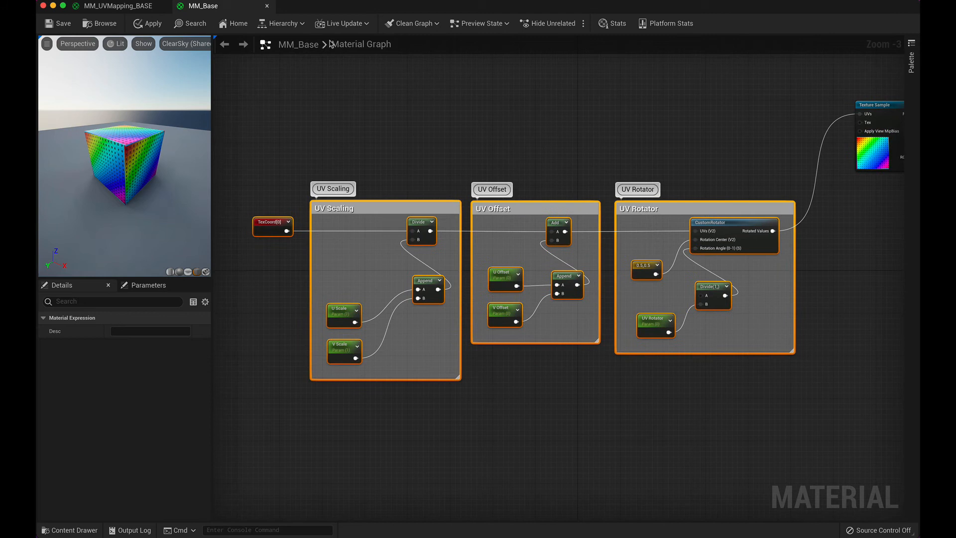
Step: Examine the ROTATION group in MM_UVMapping_BASE, moving its 0.5,0.5 node clear of the wires, and return to MM_Base
{"action": "left_click", "coordinate": [119, 6]}
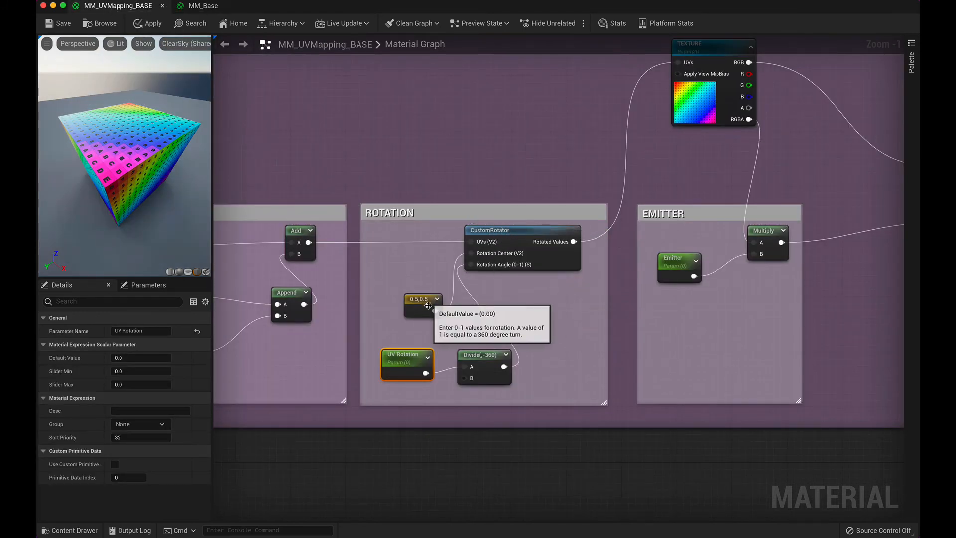
{"action": "left_click_drag", "start_coordinate": [415, 302], "coordinate": [398, 277]}
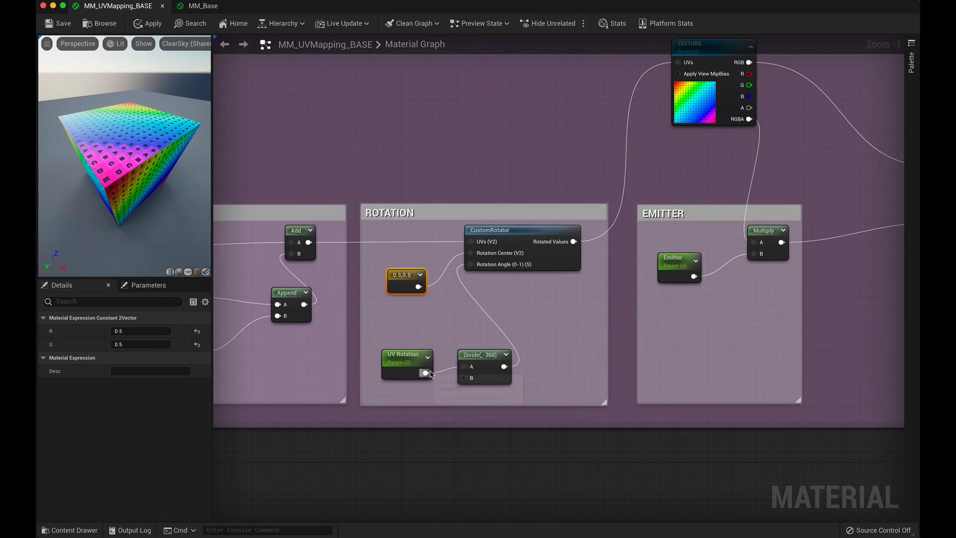
{"action": "left_click", "coordinate": [471, 371]}
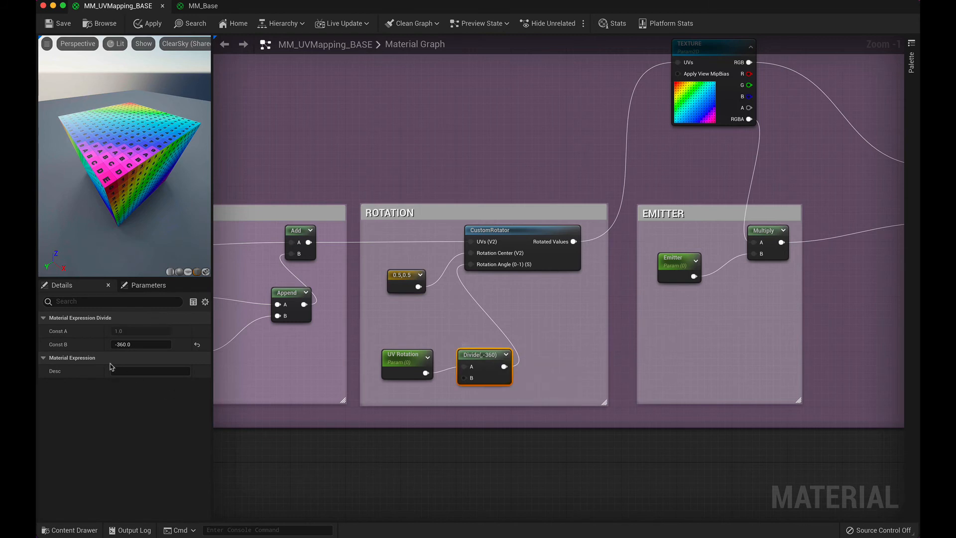
{"action": "left_click", "coordinate": [538, 236]}
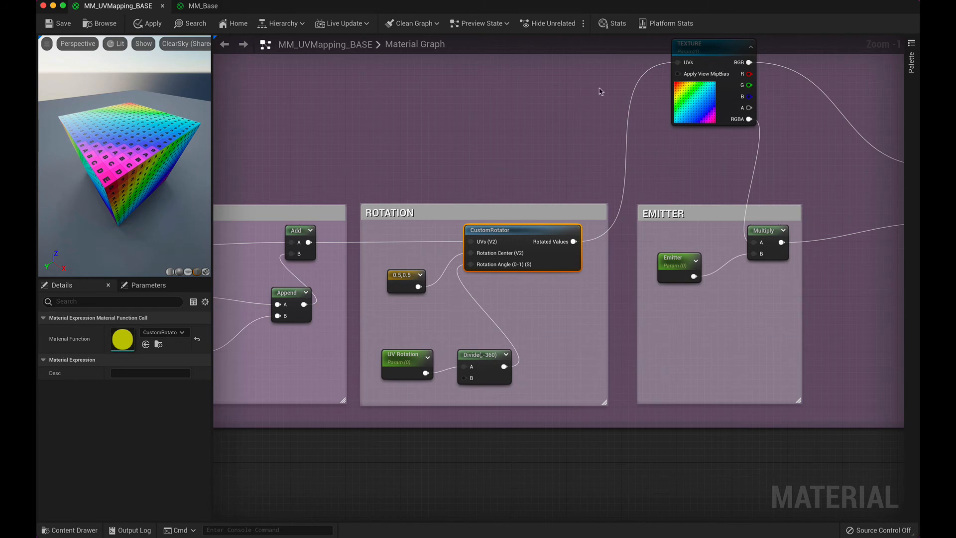
{"action": "left_click", "coordinate": [232, 10]}
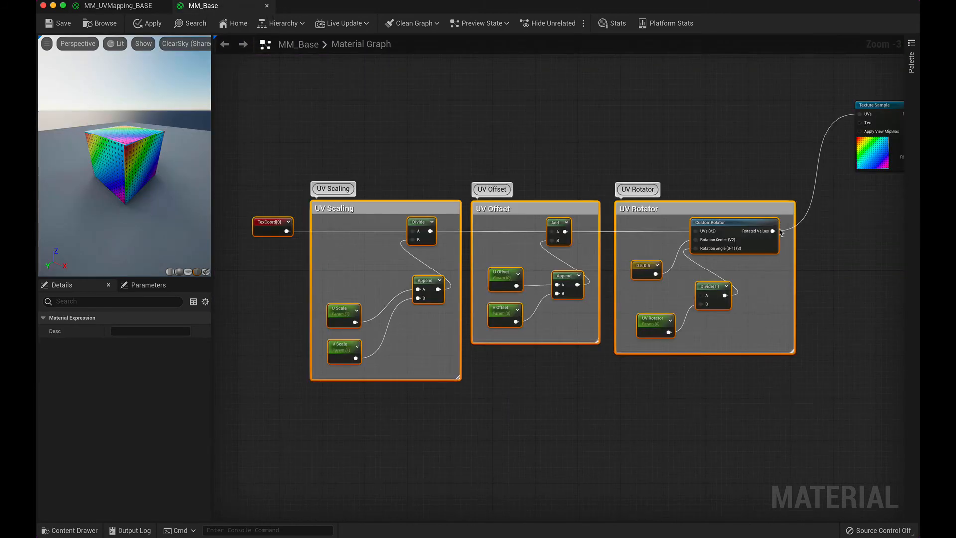
Step: Add a Constant node below the Texture Sample and convert it to a parameter named Emissive
{"action": "right_click_drag", "start_coordinate": [843, 351], "coordinate": [575, 343]}
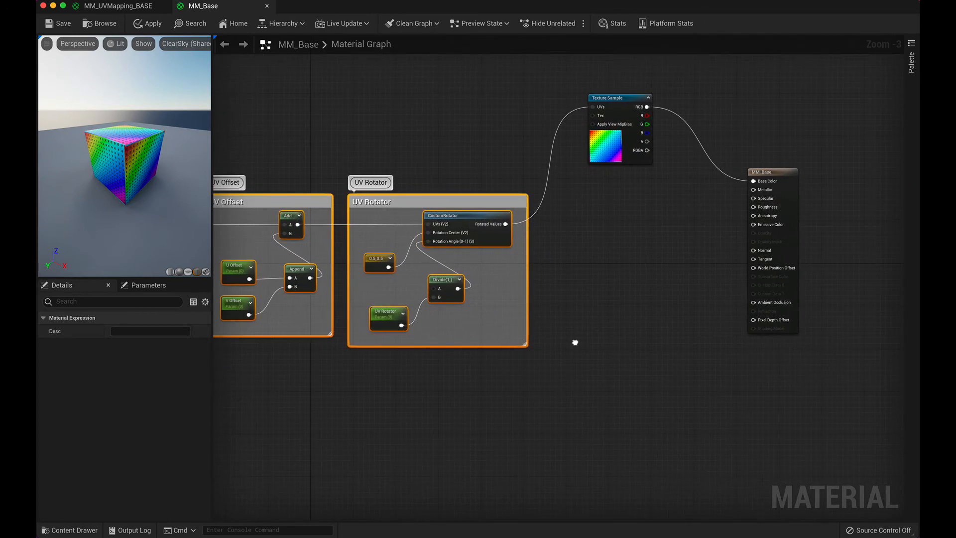
{"action": "right_click", "coordinate": [592, 254]}
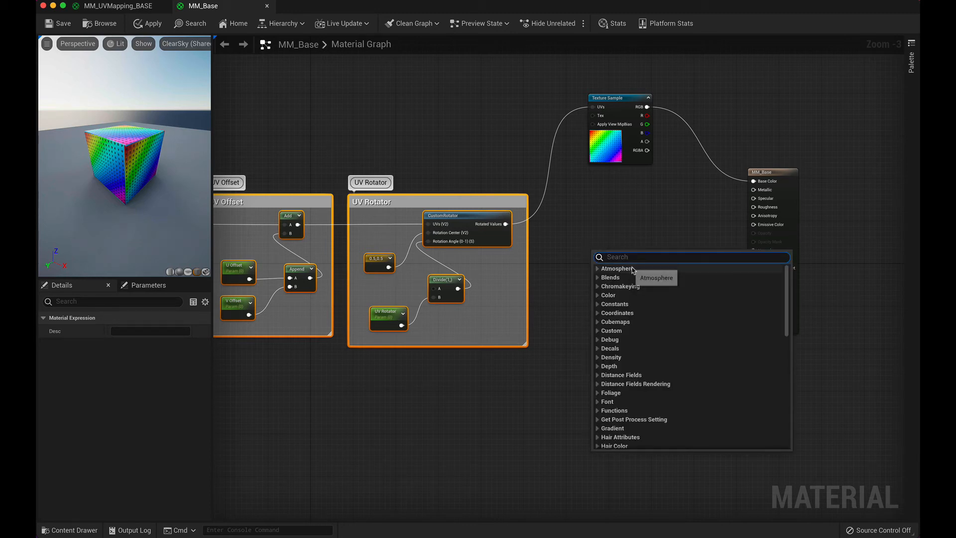
{"action": "type", "text": "con"}
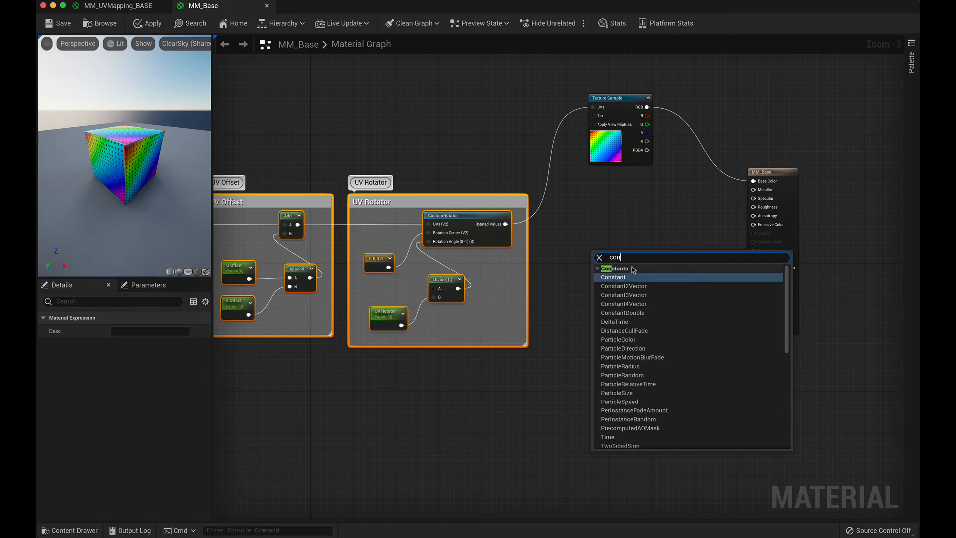
{"action": "key", "text": "Return"}
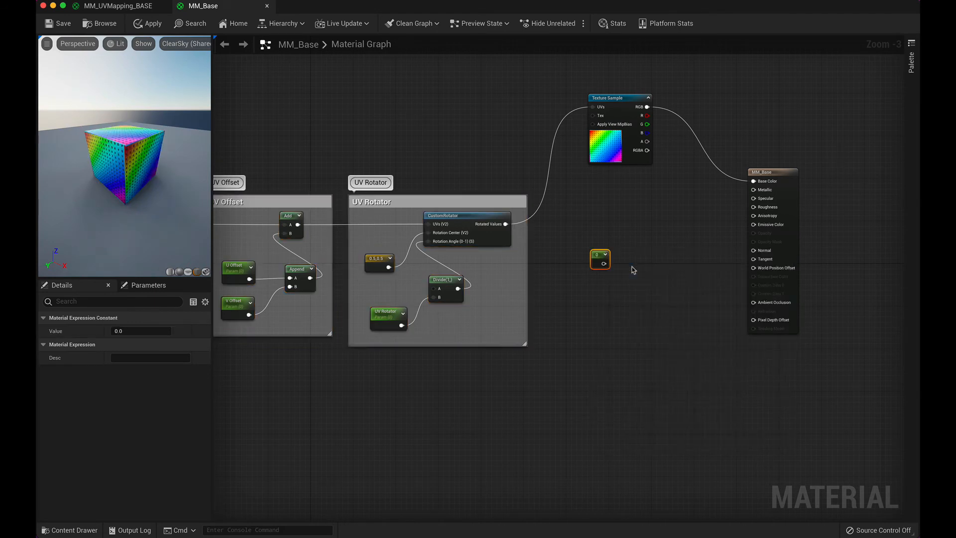
{"action": "left_click", "coordinate": [605, 255]}
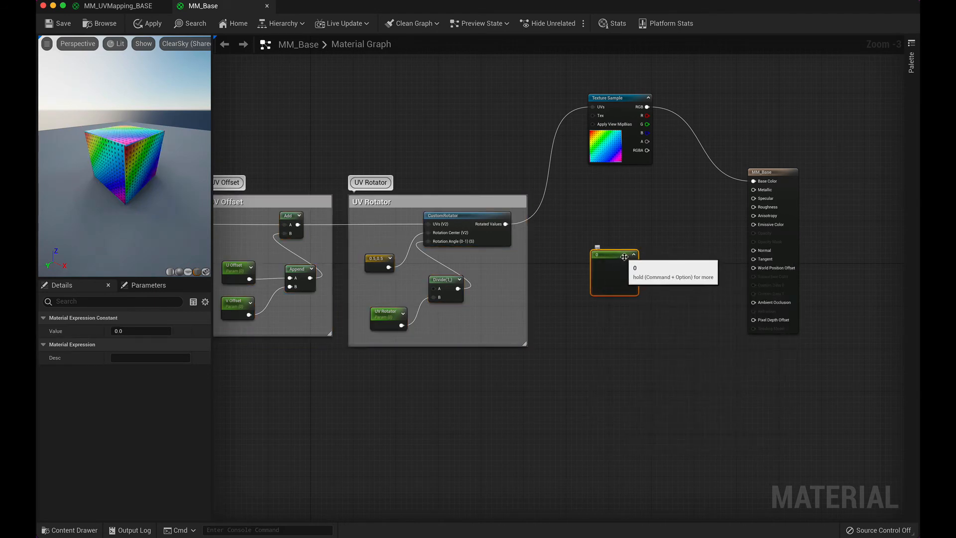
{"action": "right_click", "coordinate": [625, 256]}
{"action": "left_click", "coordinate": [654, 277]}
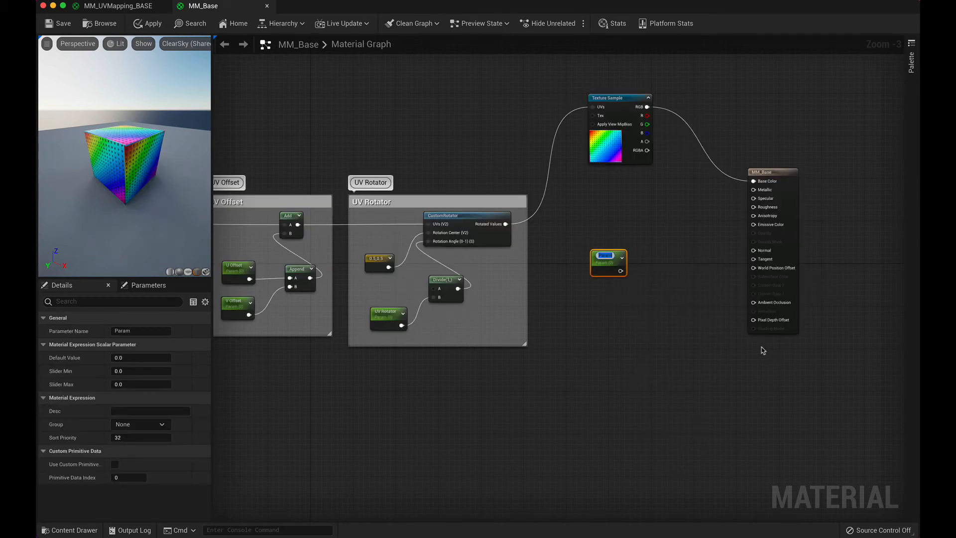
{"action": "type", "text": "Emissive"}
{"action": "key", "text": "Return"}
Step: Add a Multiply node between the Emissive parameter and the MM_Base result node
{"action": "right_click", "coordinate": [659, 251]}
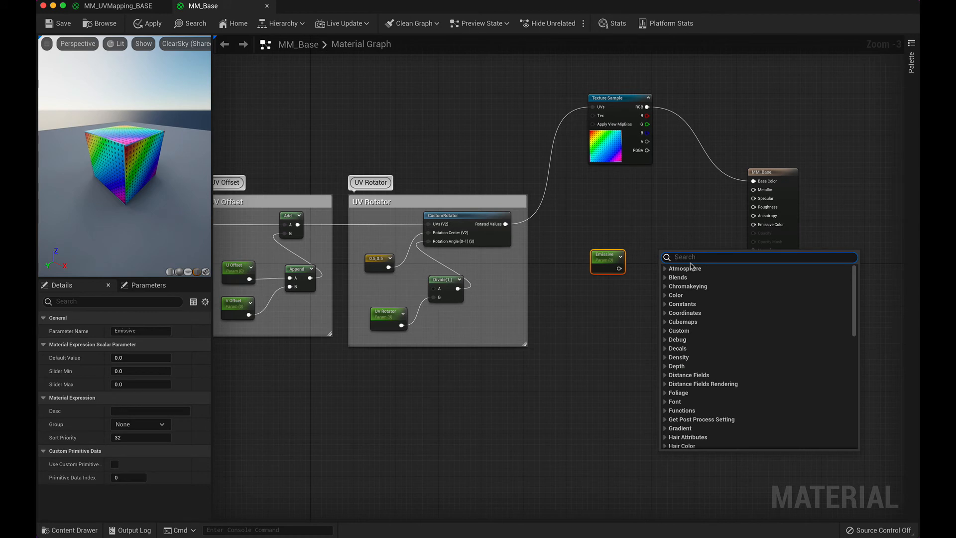
{"action": "type", "text": "mul"}
{"action": "key", "text": "Return"}
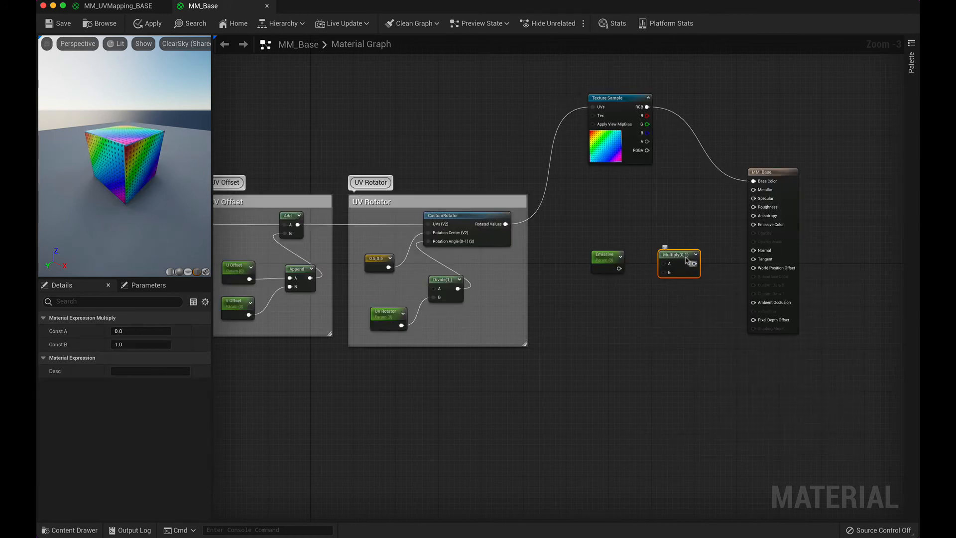
Step: Wire the Texture Sample's RGBA and the Emissive parameter into Multiply's A and B, and Multiply's output into Emissive Color
{"action": "left_click_drag", "start_coordinate": [608, 257], "coordinate": [664, 272]}
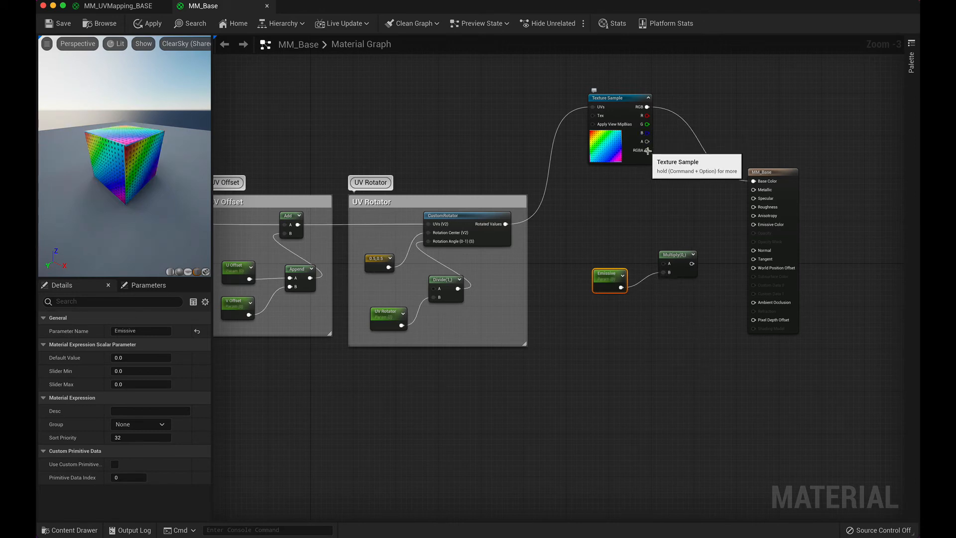
{"action": "left_click_drag", "start_coordinate": [648, 150], "coordinate": [664, 264]}
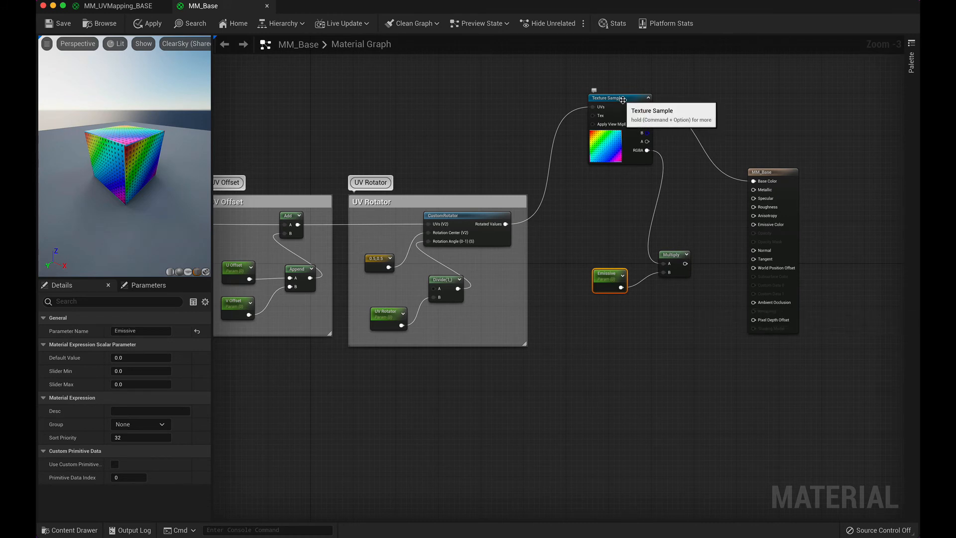
{"action": "left_click_drag", "start_coordinate": [685, 264], "coordinate": [754, 225]}
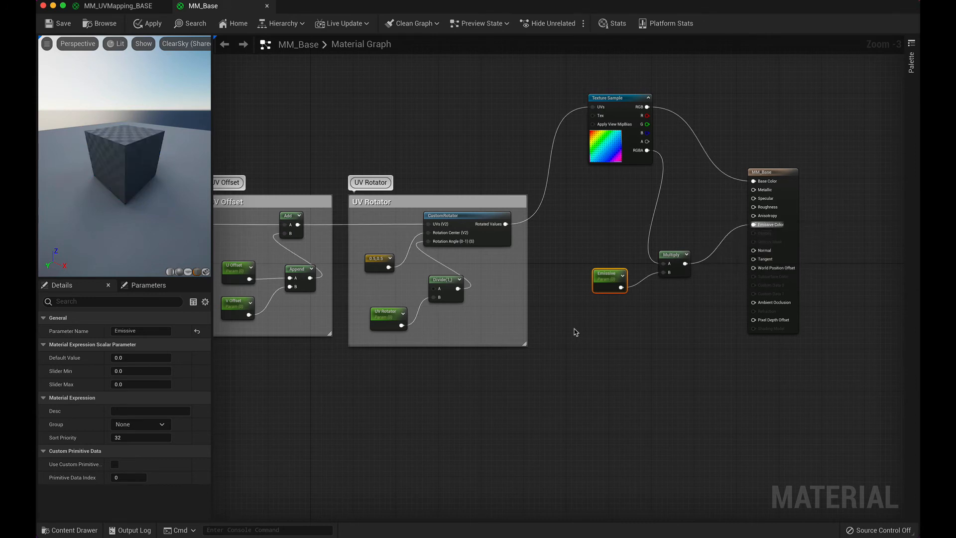
Step: Set the Emissive parameter's default value to 1
{"action": "left_click", "coordinate": [612, 274]}
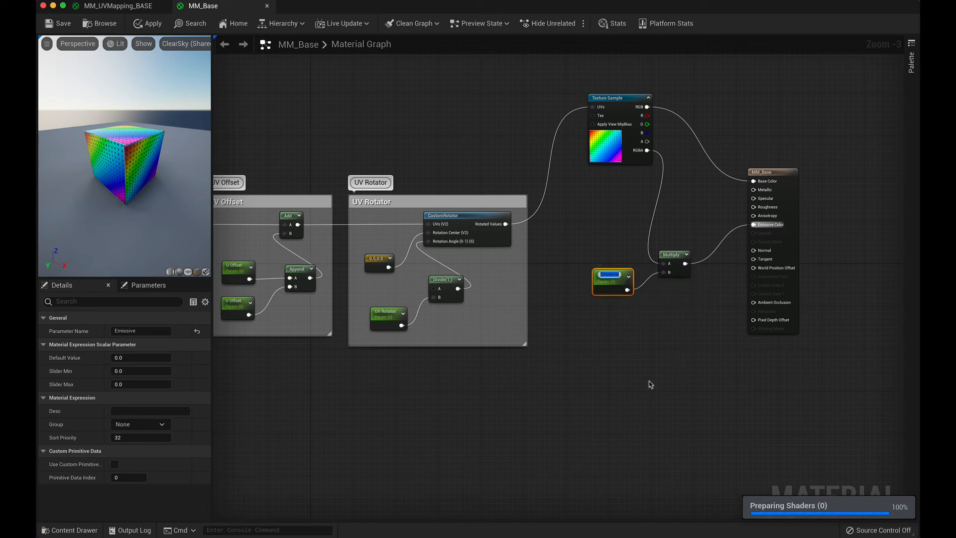
{"action": "left_click", "coordinate": [633, 318]}
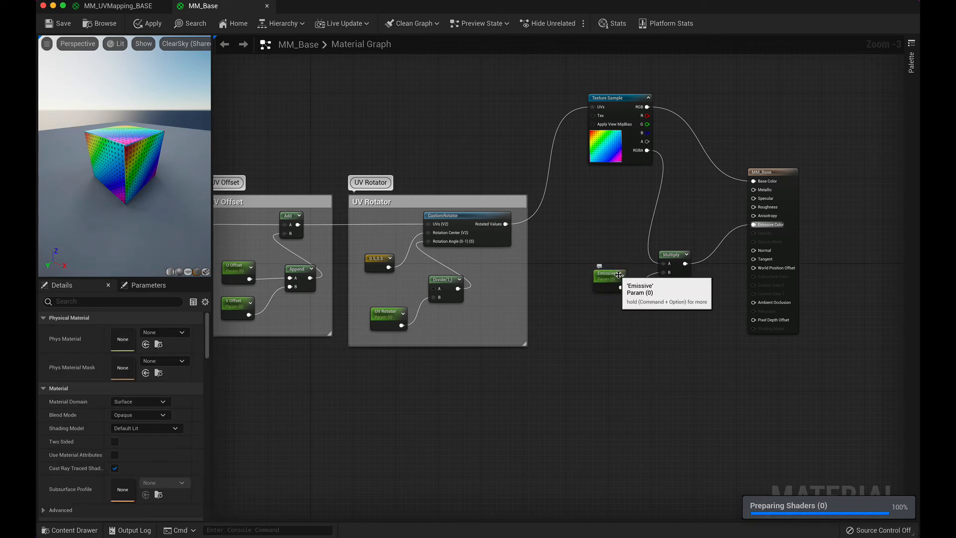
{"action": "left_click", "coordinate": [612, 278]}
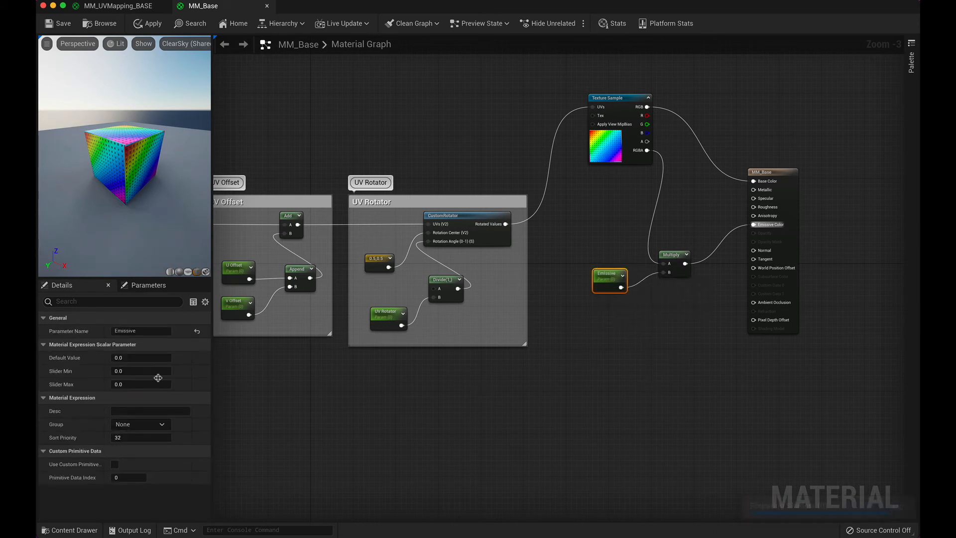
{"action": "left_click", "coordinate": [129, 358]}
{"action": "type", "text": "1"}
{"action": "left_click", "coordinate": [563, 398]}
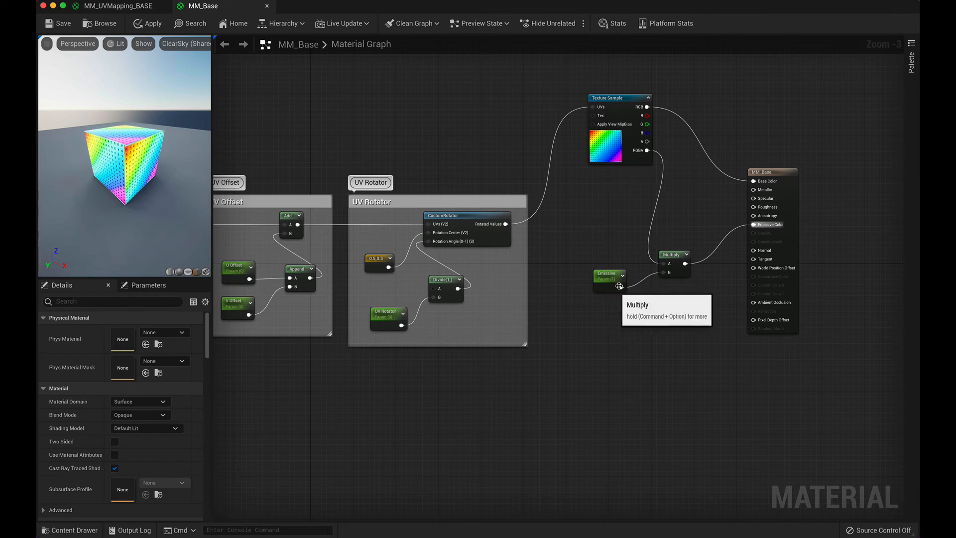
Step: Set the Emissive parameter's default value back to 0
{"action": "left_click", "coordinate": [607, 275]}
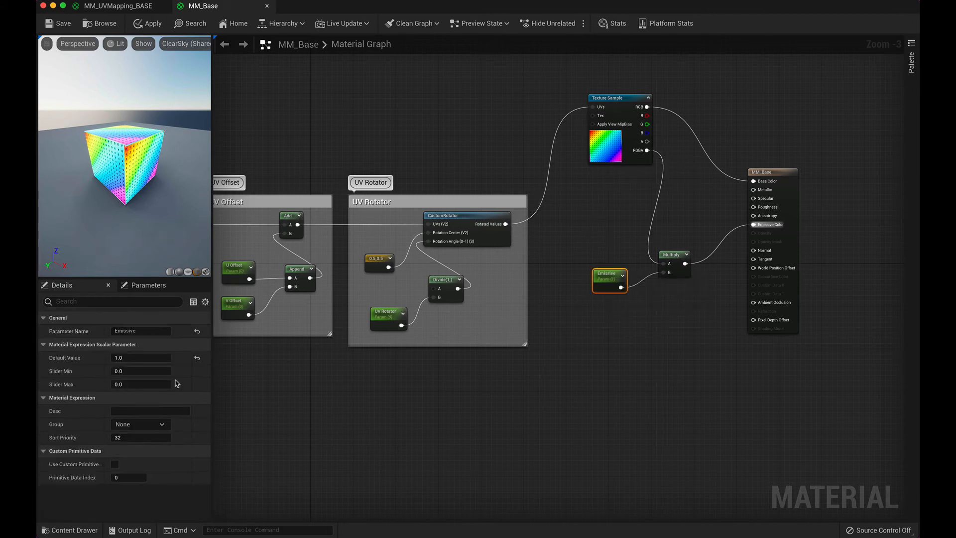
{"action": "left_click", "coordinate": [131, 358]}
{"action": "type", "text": "0"}
{"action": "left_click", "coordinate": [383, 433]}
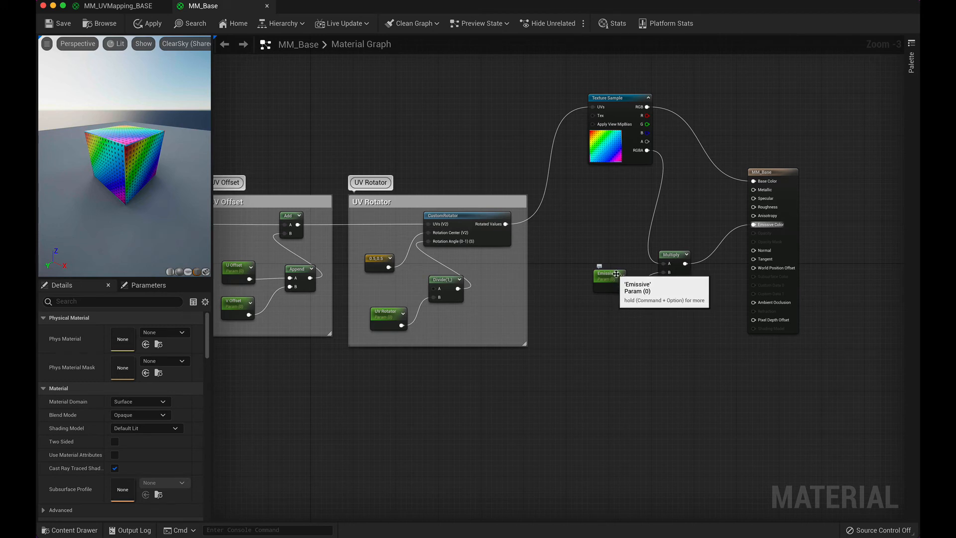
{"action": "left_click_drag", "start_coordinate": [622, 288], "coordinate": [685, 270]}
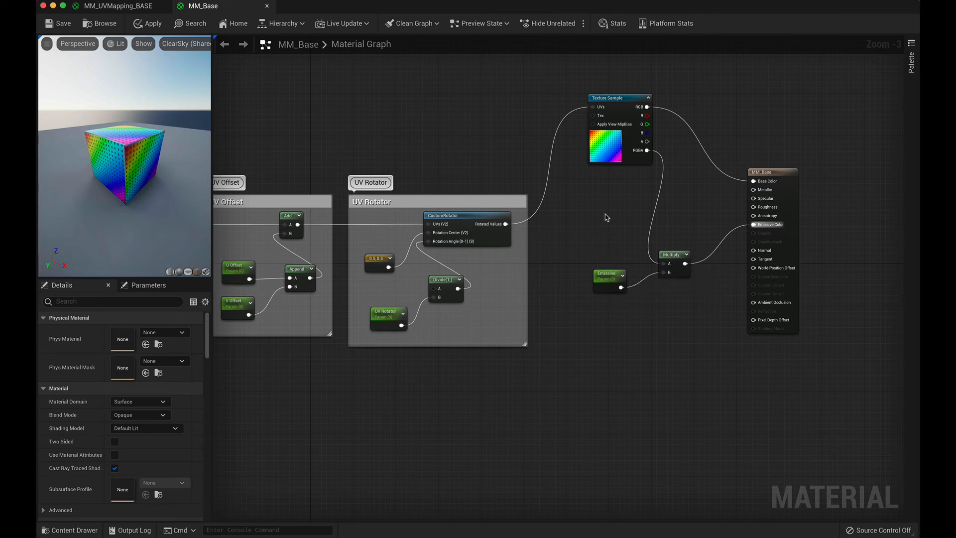
Step: Group the Emissive parameter and Multiply node in a comment box titled Emissive Value
{"action": "left_click_drag", "start_coordinate": [575, 209], "coordinate": [730, 351]}
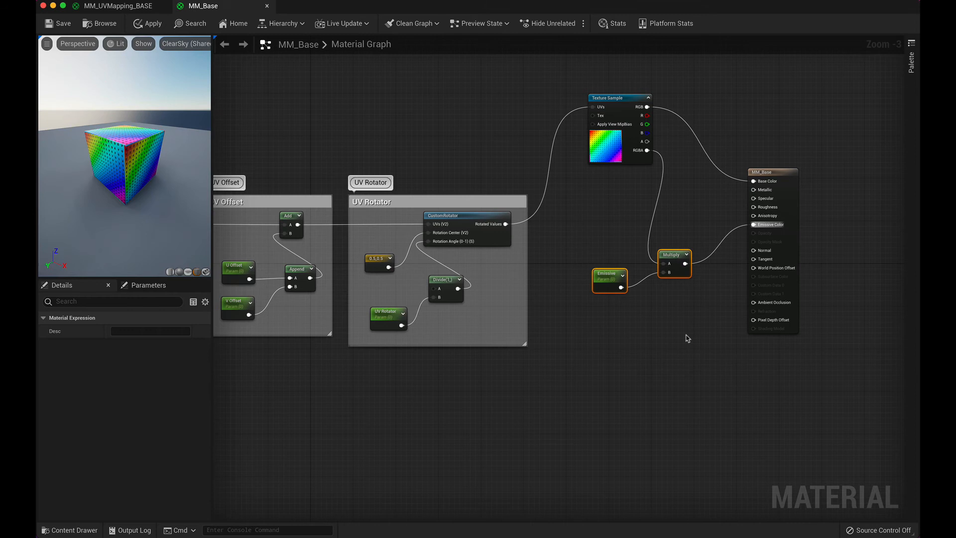
{"action": "right_click", "coordinate": [668, 252]}
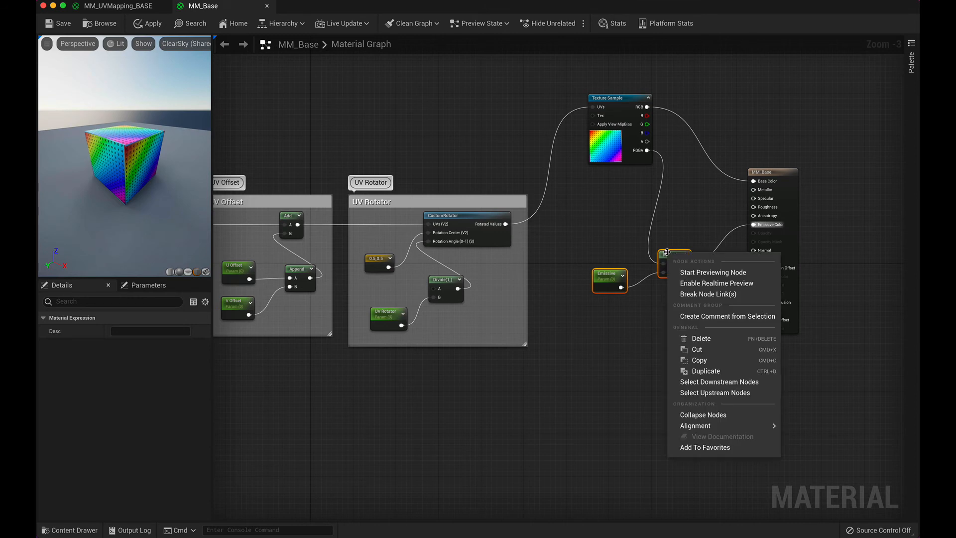
{"action": "left_click", "coordinate": [723, 317]}
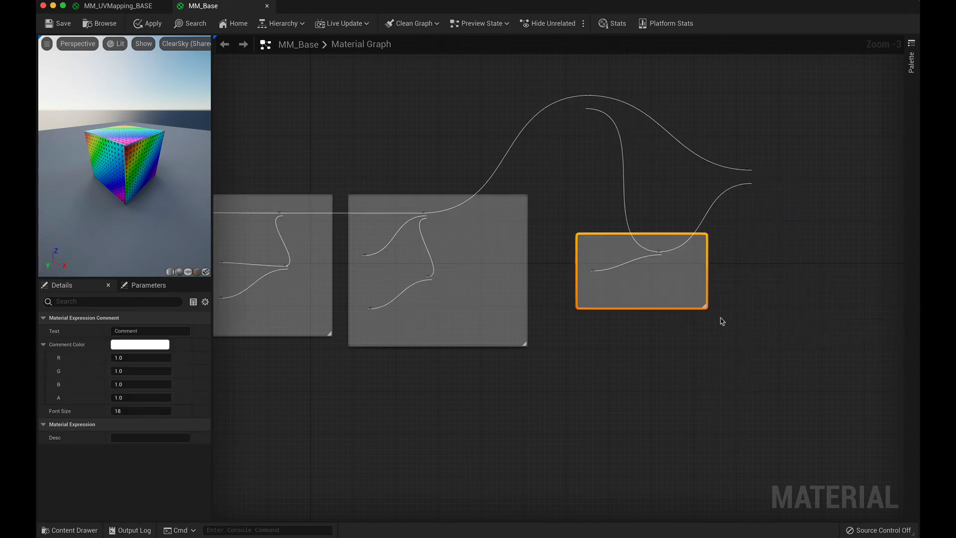
{"action": "type", "text": "Emissive Value"}
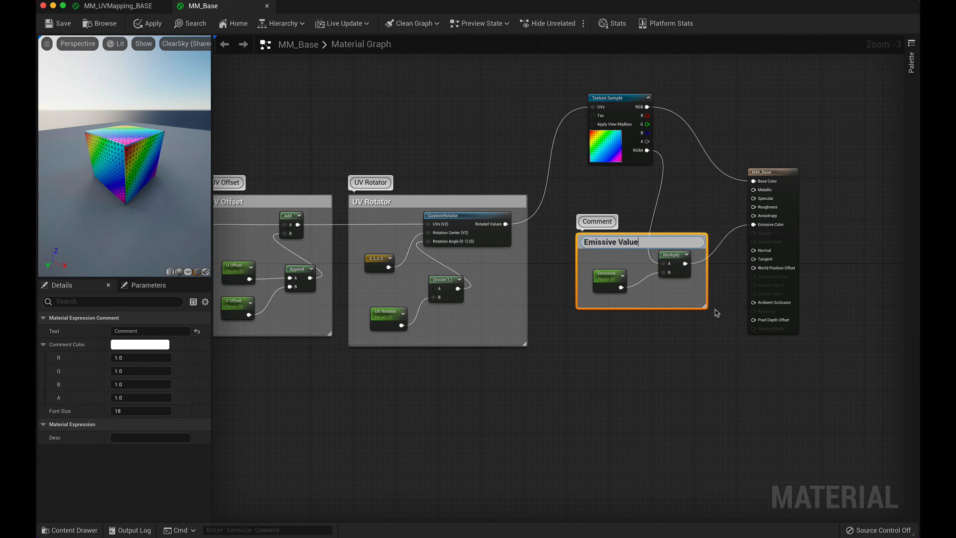
{"action": "left_click", "coordinate": [703, 364]}
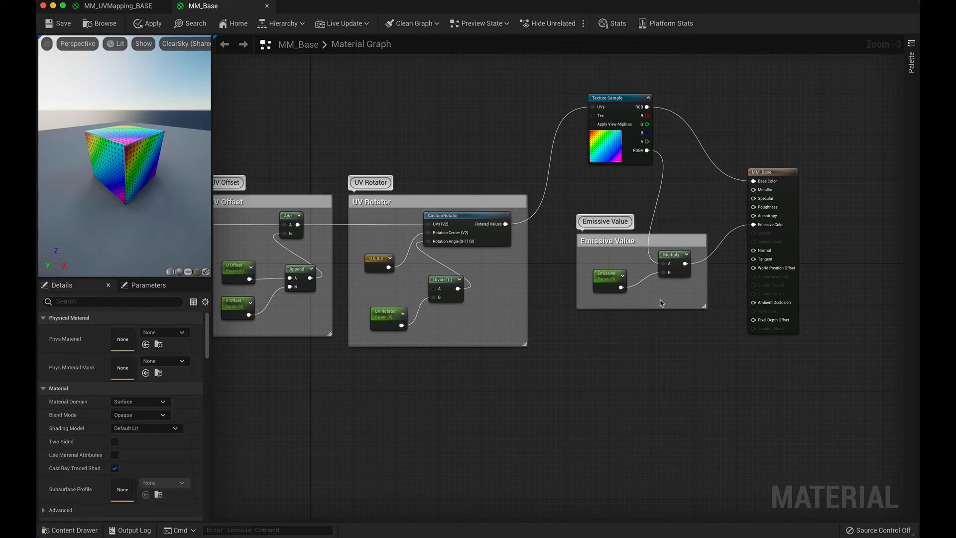
Step: Convert the Texture Sample node to a parameter named Texture
{"action": "right_click", "coordinate": [623, 112]}
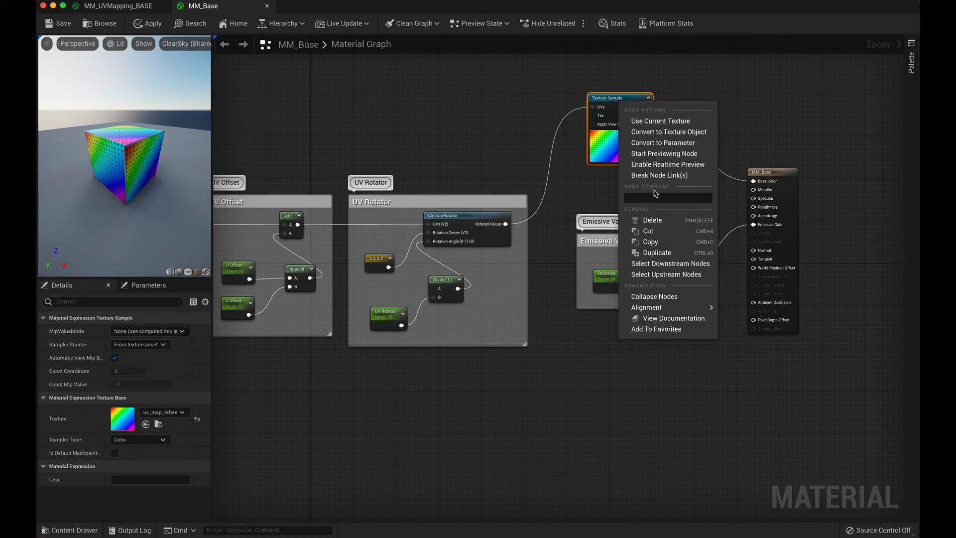
{"action": "left_click", "coordinate": [683, 143]}
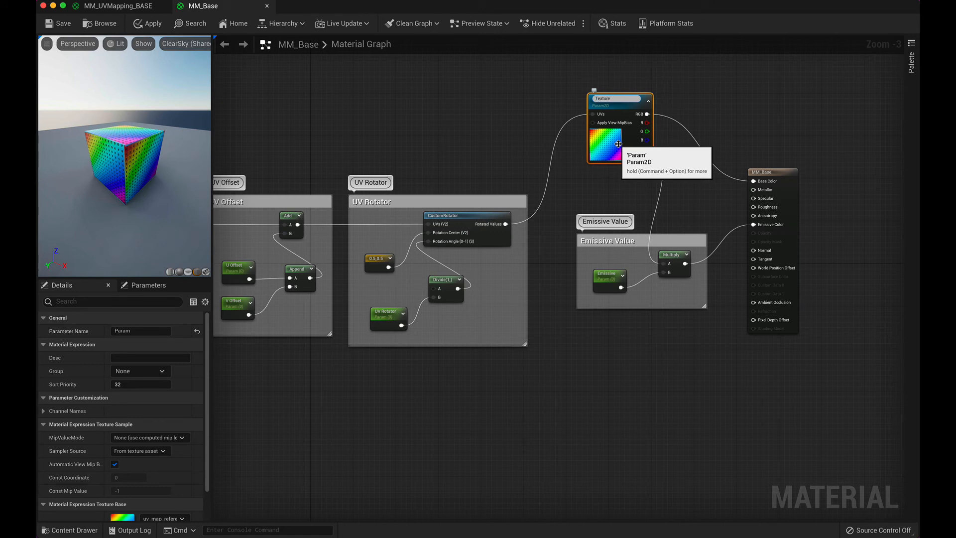
{"action": "key", "text": "Return"}
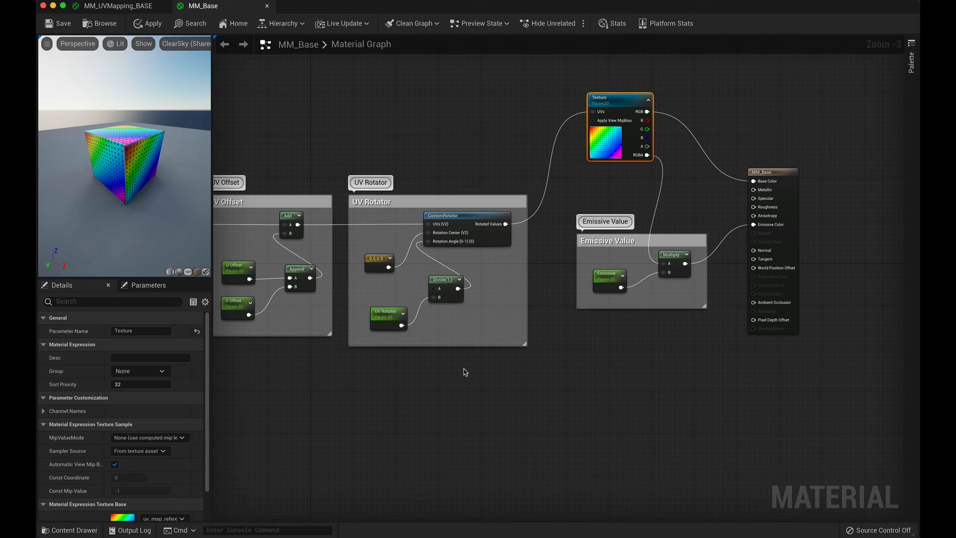
Step: Set Const A of the Divide node in the UV Rotator group to 0
{"action": "left_click", "coordinate": [388, 314]}
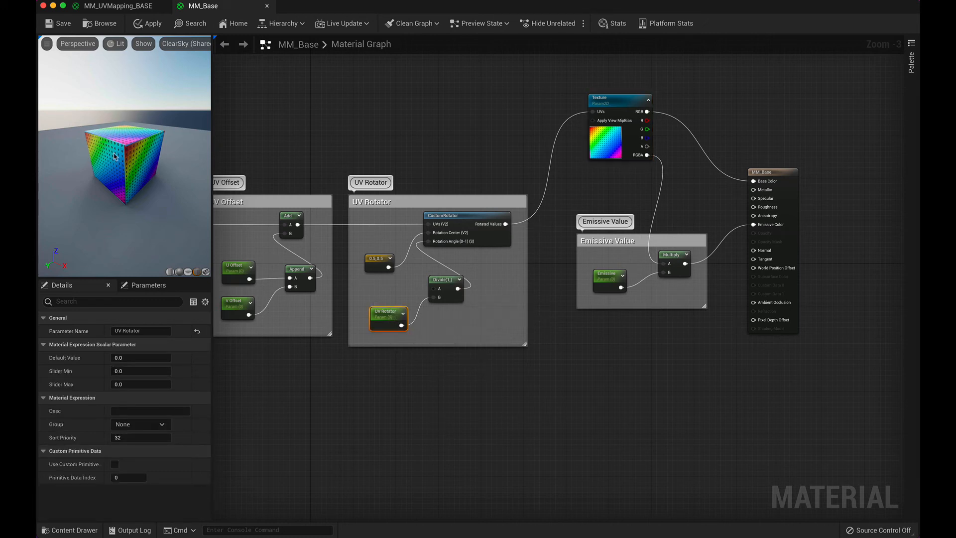
{"action": "scroll", "coordinate": [116, 156], "scroll_direction": "up", "scroll_amount": 10}
{"action": "scroll", "coordinate": [116, 156], "scroll_direction": "down", "scroll_amount": 8}
{"action": "scroll", "coordinate": [135, 144], "scroll_direction": "up", "scroll_amount": 4}
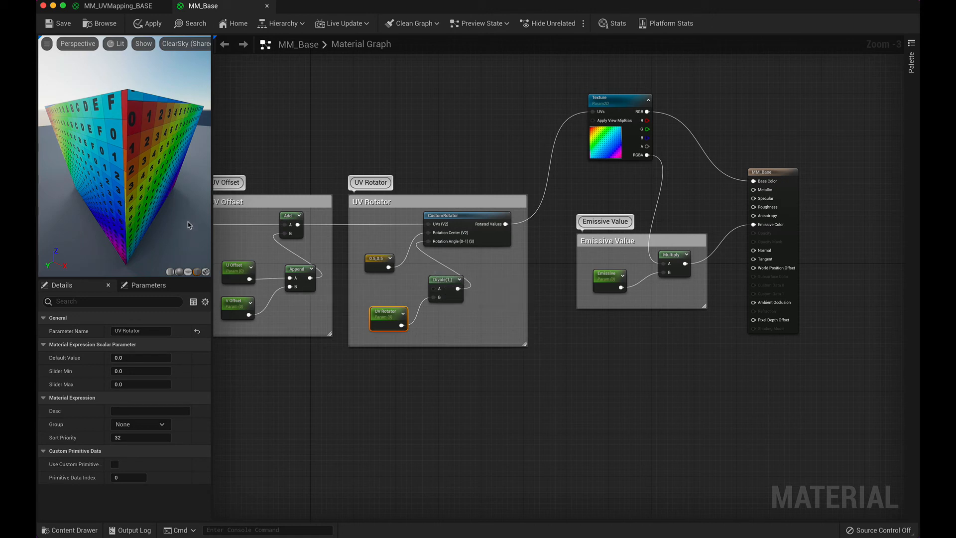
{"action": "left_click", "coordinate": [452, 287]}
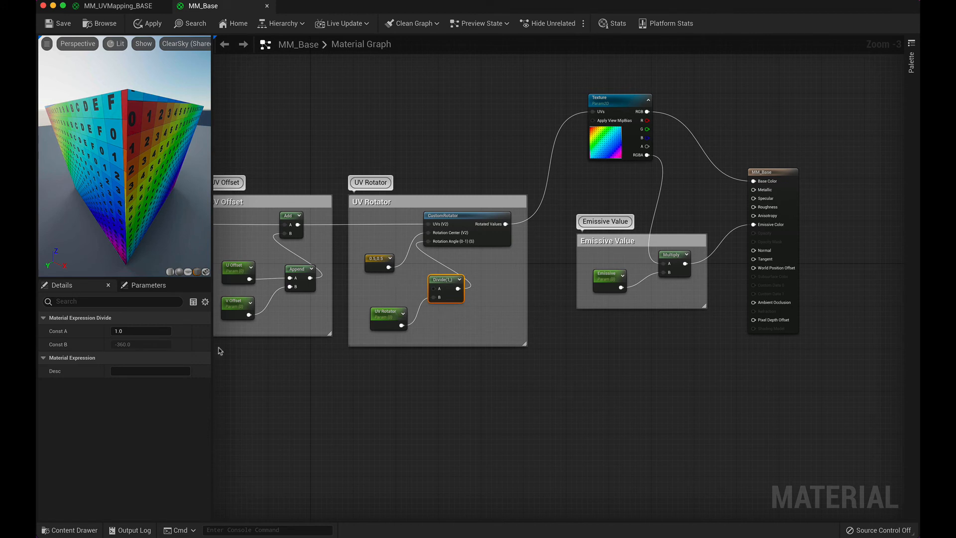
{"action": "left_click", "coordinate": [137, 331]}
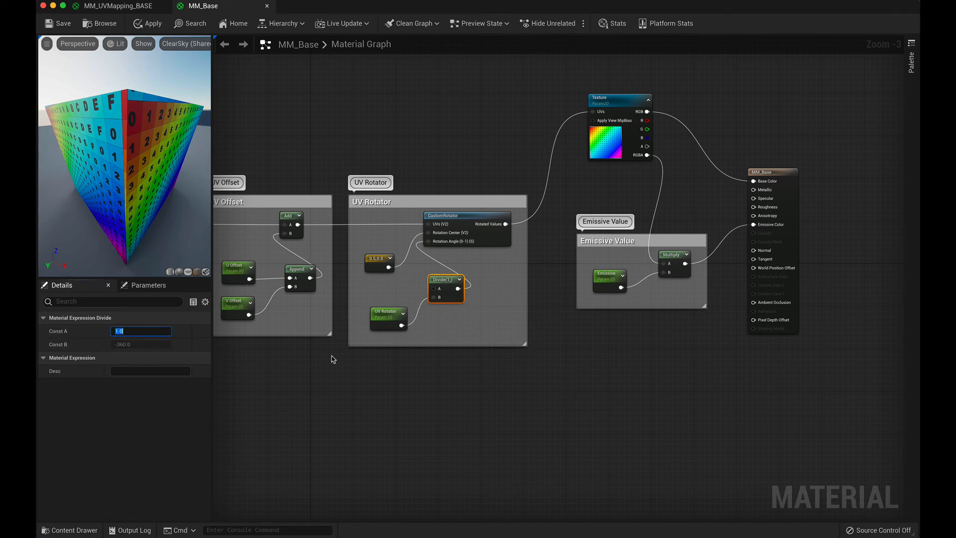
{"action": "type", "text": "0"}
{"action": "key", "text": "Return"}
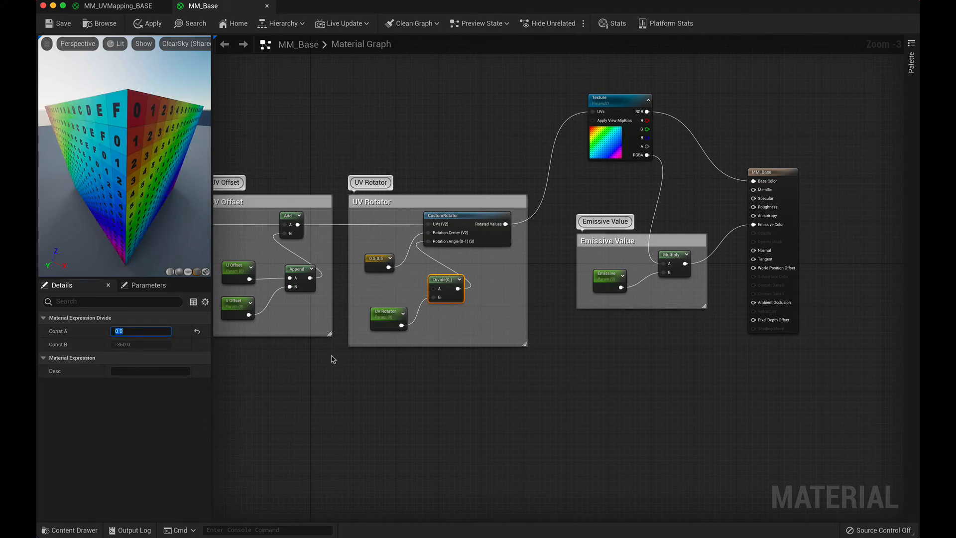
{"action": "left_click", "coordinate": [152, 404]}
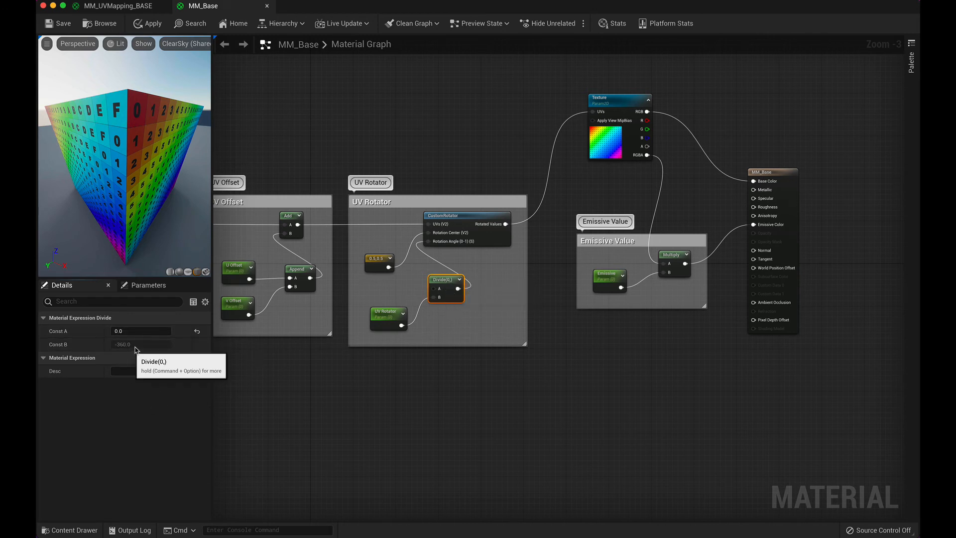
{"action": "left_click", "coordinate": [427, 408]}
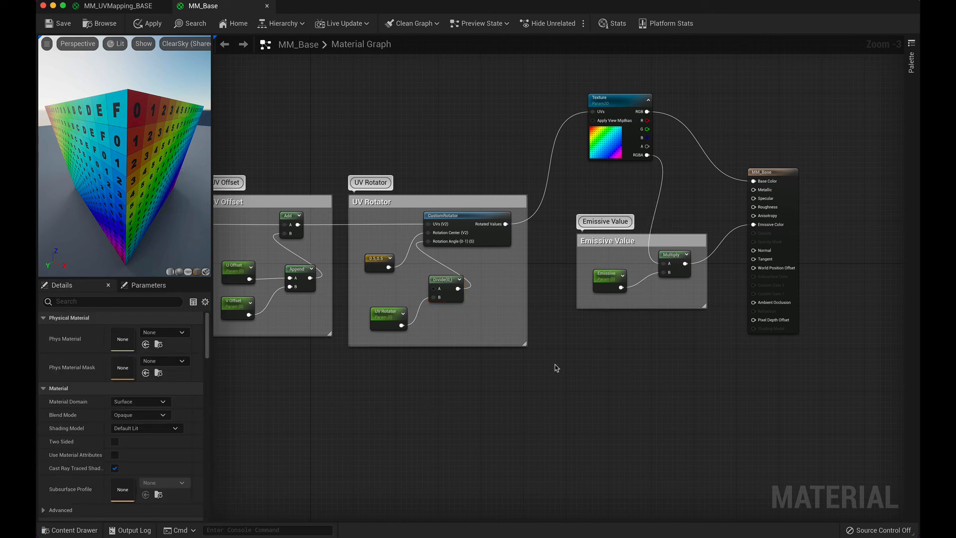
Step: Save the MM_Base material and close both the MM_Base and MM_UVMapping_BASE editors
{"action": "scroll", "coordinate": [557, 369], "scroll_direction": "down", "scroll_amount": 2}
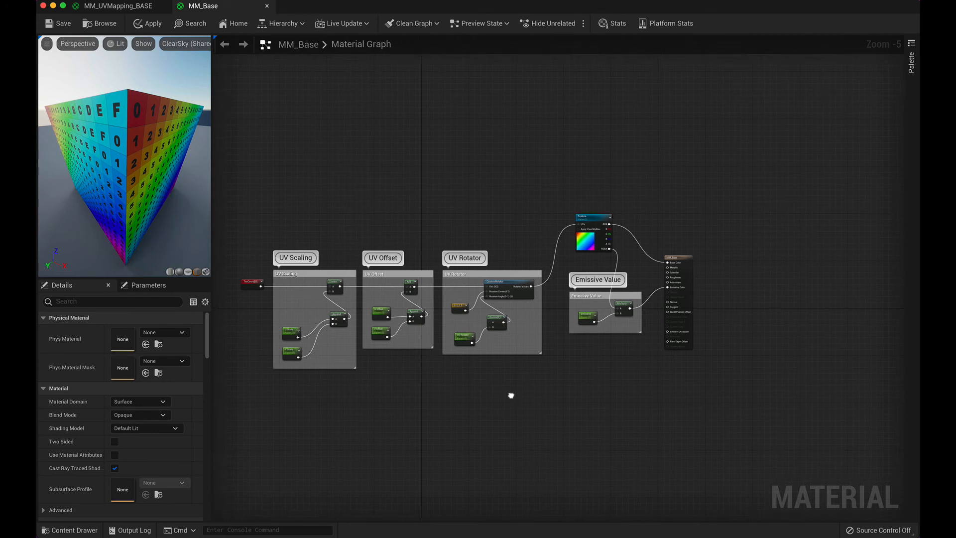
{"action": "right_click_drag", "start_coordinate": [510, 395], "coordinate": [558, 373]}
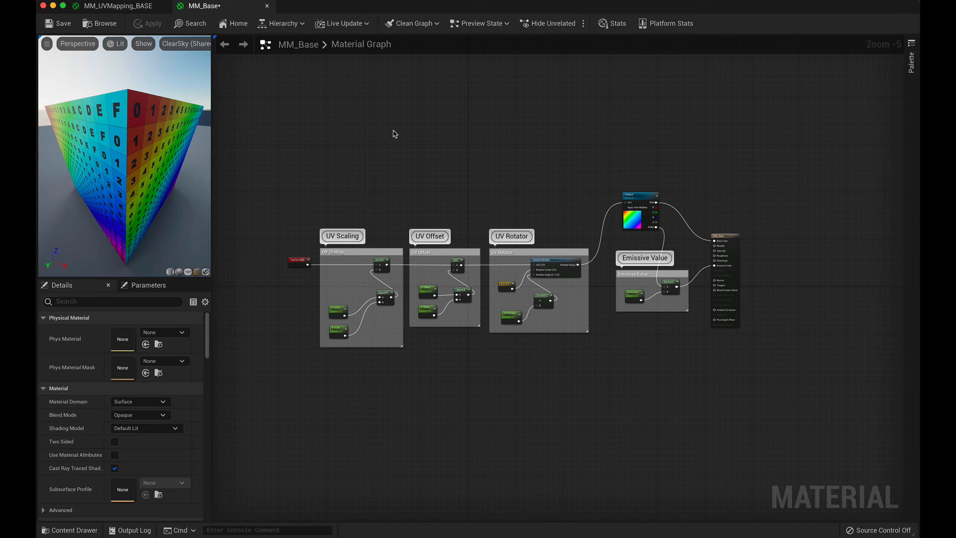
{"action": "key", "text": "super+s"}
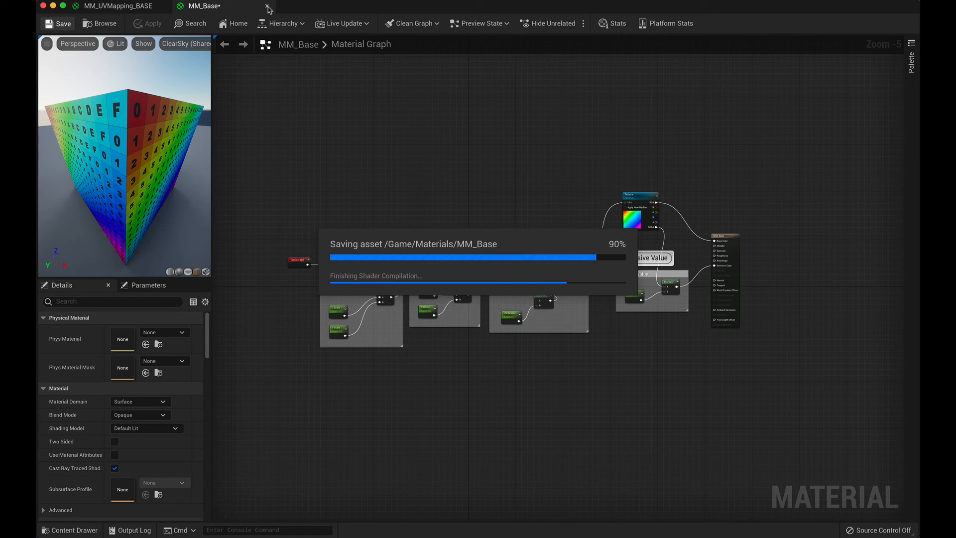
{"action": "left_click", "coordinate": [268, 7]}
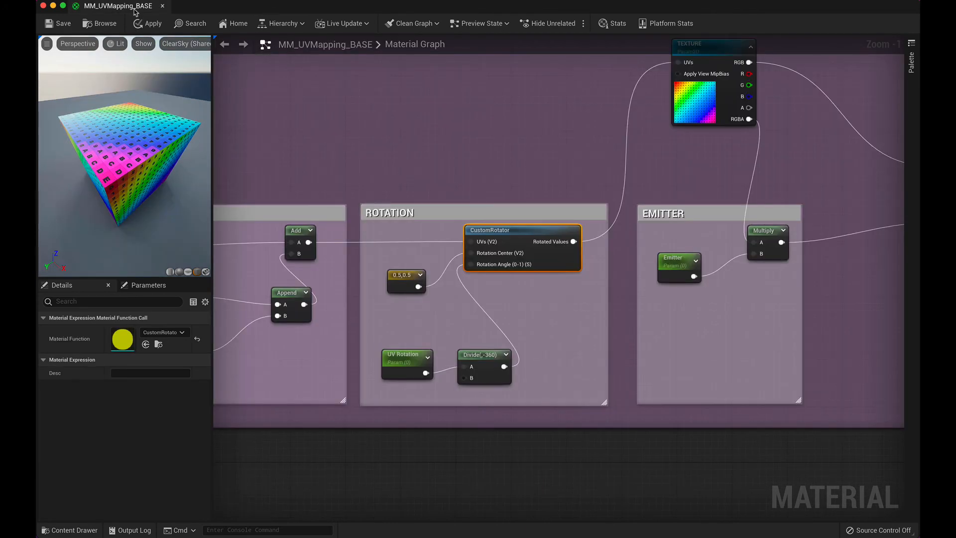
{"action": "left_click", "coordinate": [162, 6]}
{"action": "left_click", "coordinate": [520, 288]}
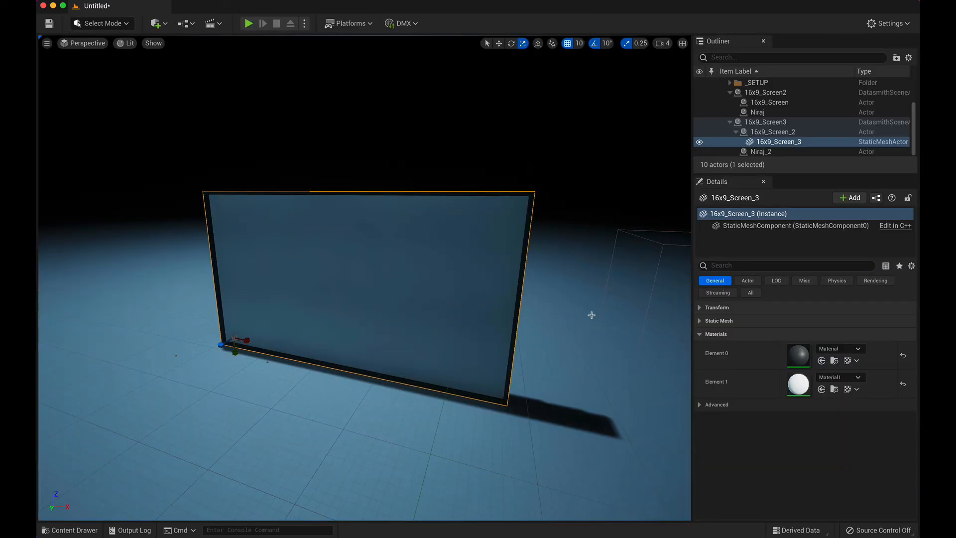
Step: Create a material instance of MM_Base in the Materials folder and name it MI_TVScreen
{"action": "left_click", "coordinate": [68, 531]}
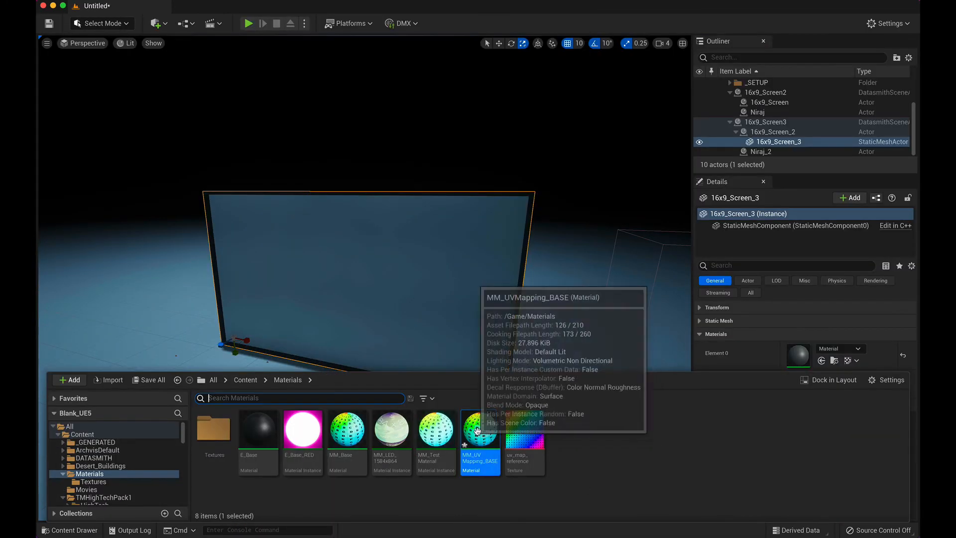
{"action": "key", "text": "ctrl+s"}
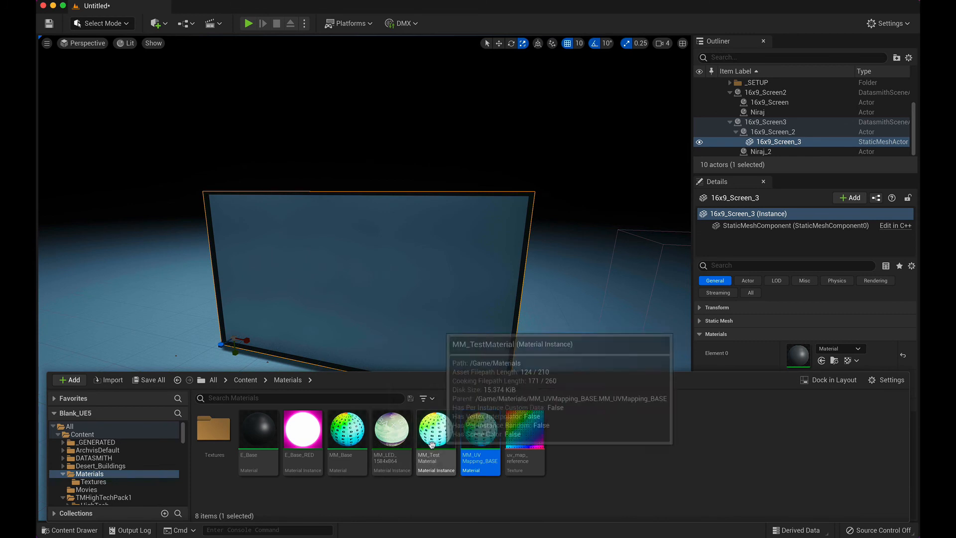
{"action": "right_click", "coordinate": [342, 439]}
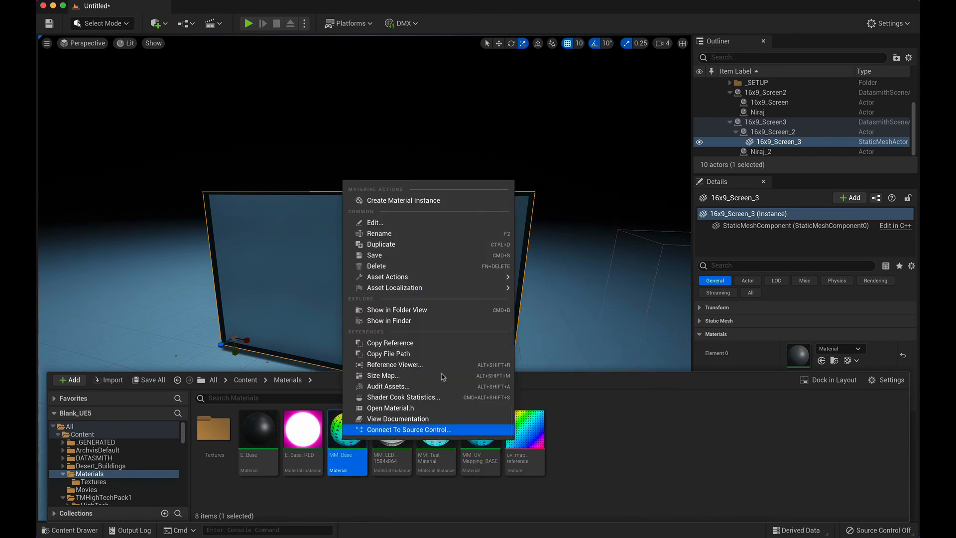
{"action": "left_click", "coordinate": [415, 200]}
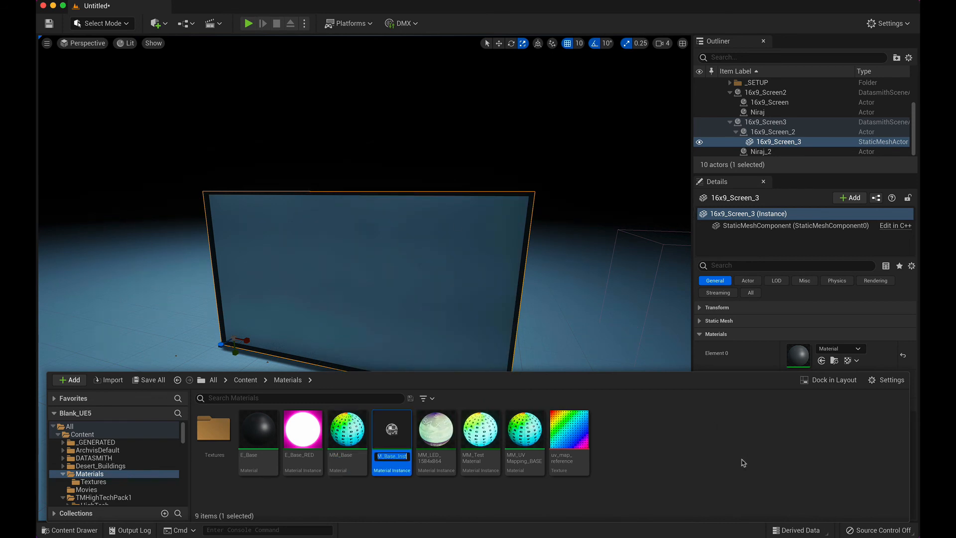
{"action": "type", "text": "M"}
{"action": "key", "text": "Return"}
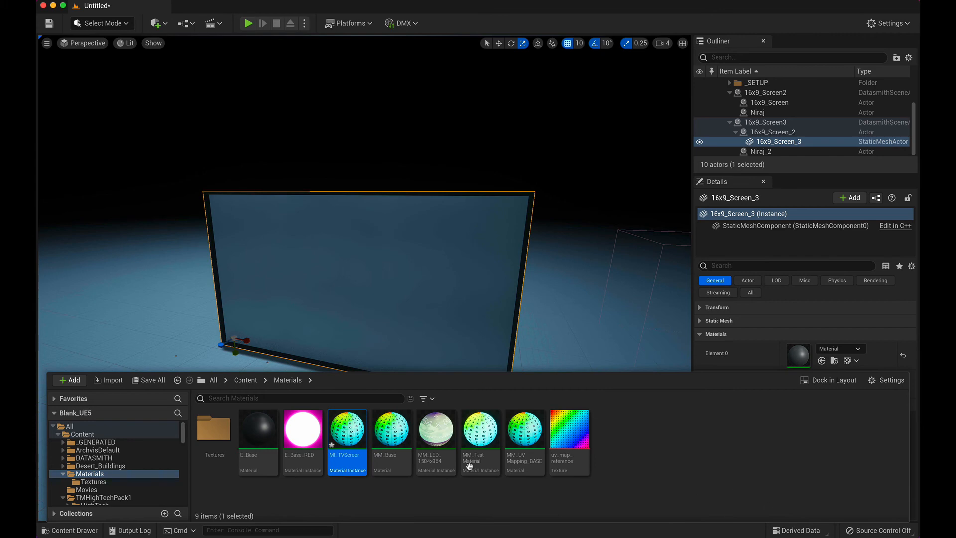
Step: Open MI_TVScreen and override its Texture parameter with the RAIN screenshot texture from the Textures folder
{"action": "double_click", "coordinate": [347, 431]}
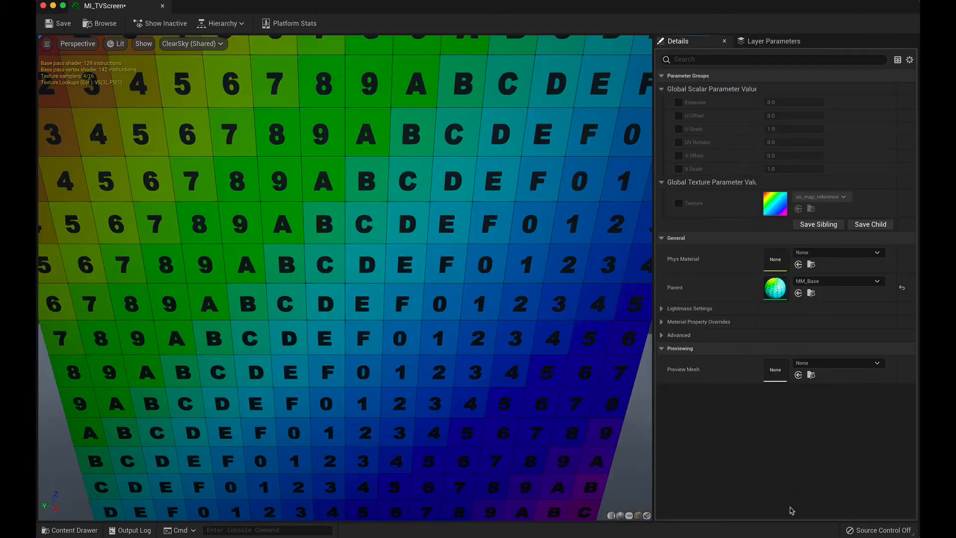
{"action": "scroll", "coordinate": [468, 351], "scroll_direction": "down", "scroll_amount": 8}
{"action": "scroll", "coordinate": [468, 351], "scroll_direction": "up", "scroll_amount": 3}
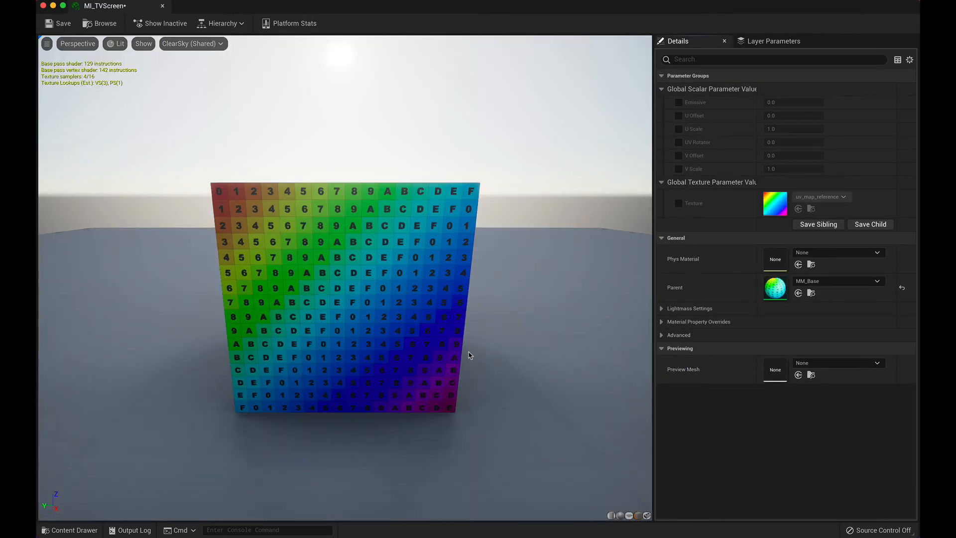
{"action": "right_click_drag", "start_coordinate": [469, 351], "coordinate": [469, 331]}
{"action": "mouse_move", "coordinate": [467, 348]}
{"action": "middle_mouse_down"}
{"action": "mouse_move", "coordinate": [405, 340]}
{"action": "mouse_move", "coordinate": [452, 343]}
{"action": "middle_mouse_up"}
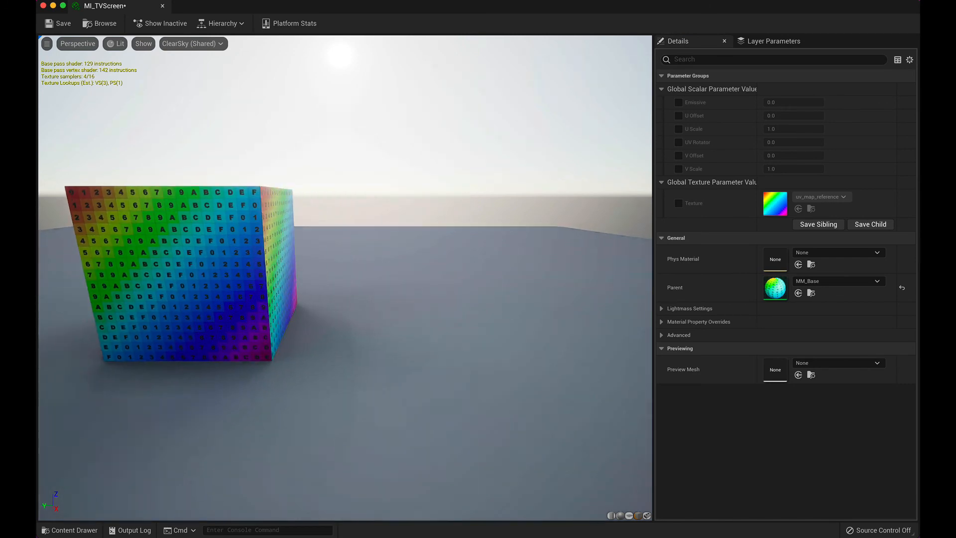
{"action": "left_click_drag", "start_coordinate": [453, 344], "coordinate": [533, 399]}
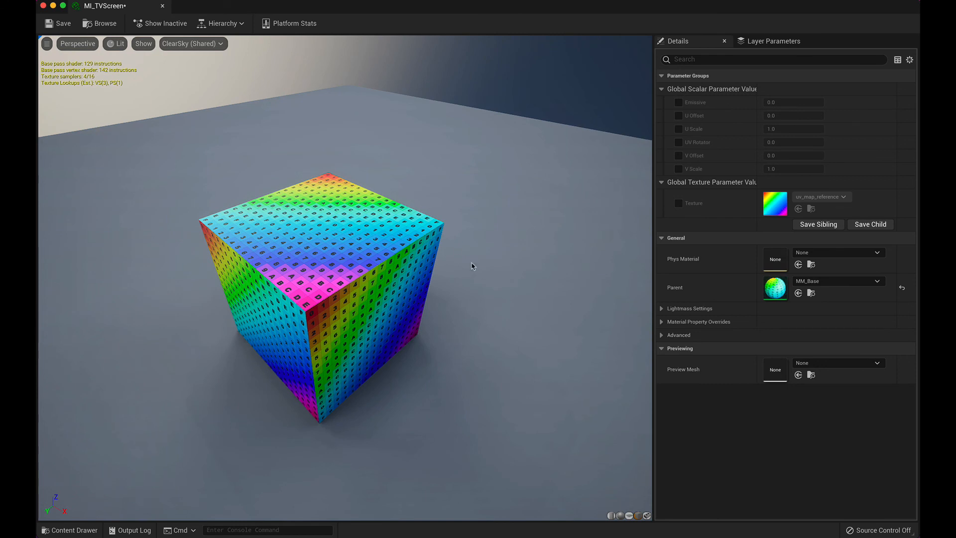
{"action": "left_click", "coordinate": [681, 204]}
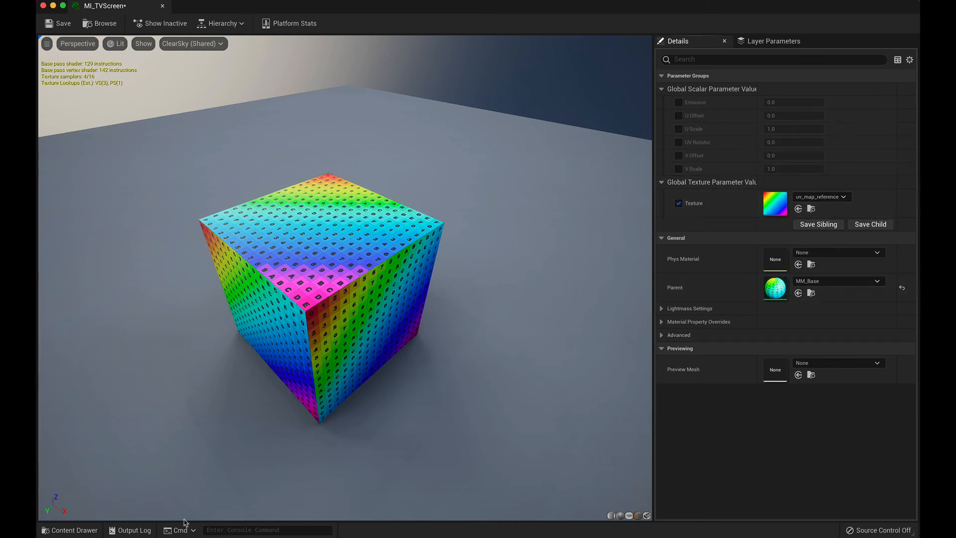
{"action": "left_click", "coordinate": [69, 530]}
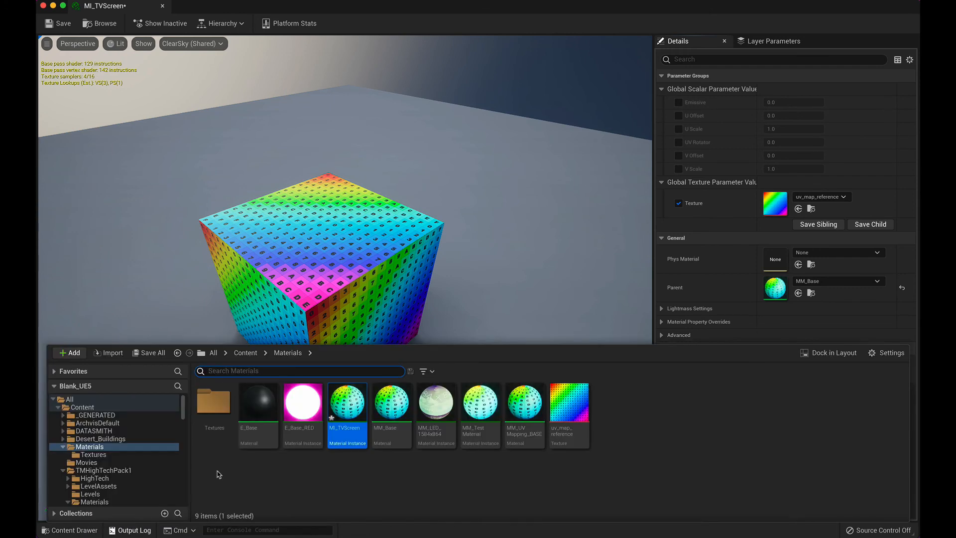
{"action": "double_click", "coordinate": [214, 401]}
{"action": "left_click", "coordinate": [212, 404]}
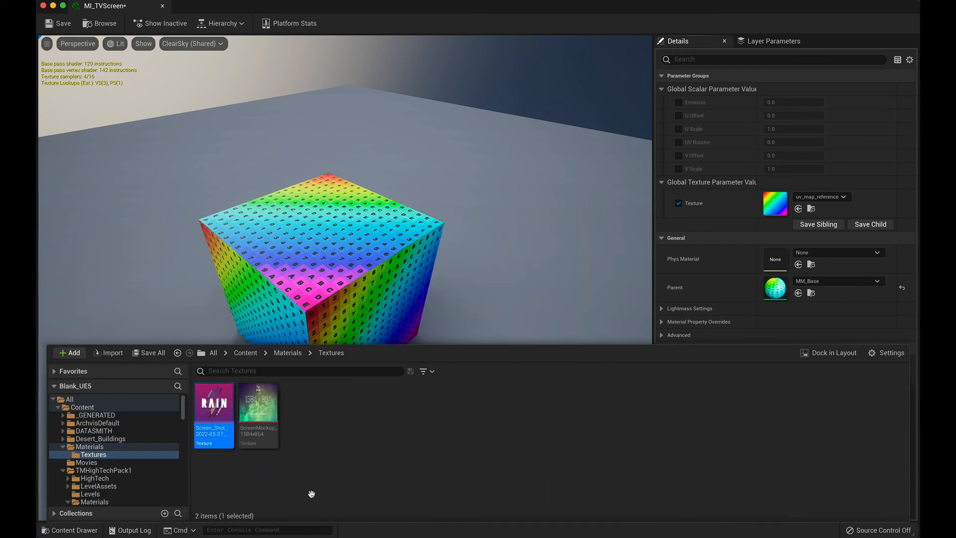
{"action": "left_click", "coordinate": [798, 209]}
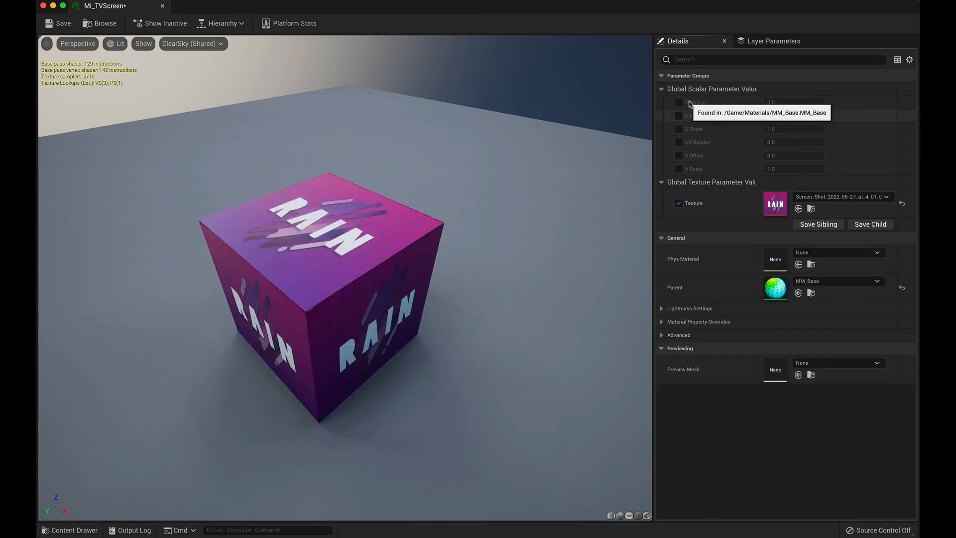
Step: Enable the Emissive, U Offset, U Scale, V Offset and V Scale overrides, leaving UV Rotator off, and save and close MI_TVScreen
{"action": "left_click", "coordinate": [679, 103]}
{"action": "left_click", "coordinate": [679, 115]}
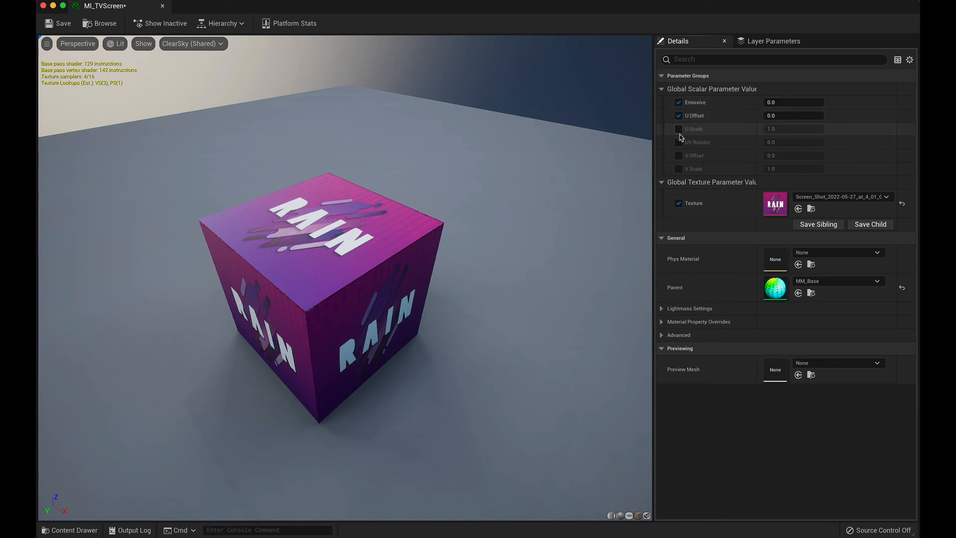
{"action": "left_click", "coordinate": [679, 129]}
{"action": "left_click", "coordinate": [679, 142]}
{"action": "left_click", "coordinate": [679, 155]}
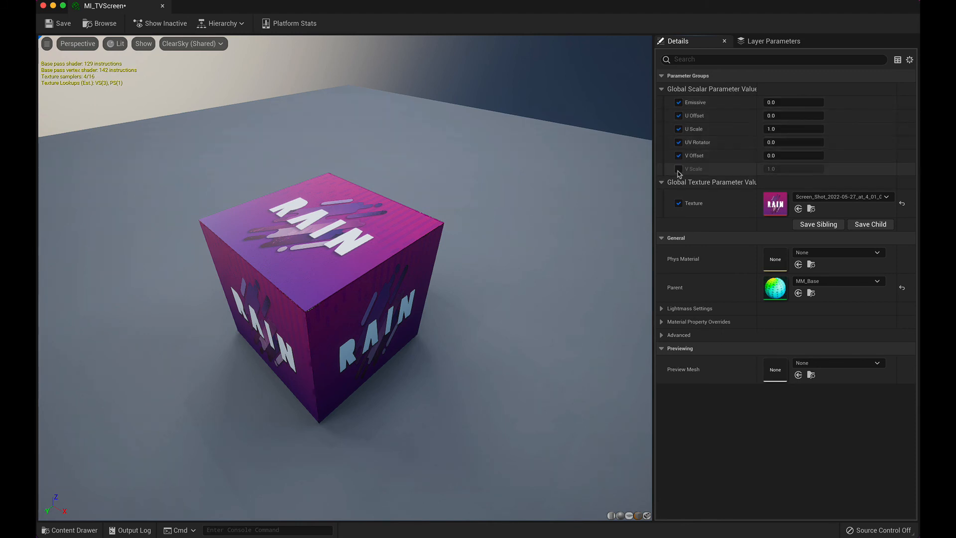
{"action": "left_click", "coordinate": [678, 169]}
{"action": "left_click", "coordinate": [679, 142]}
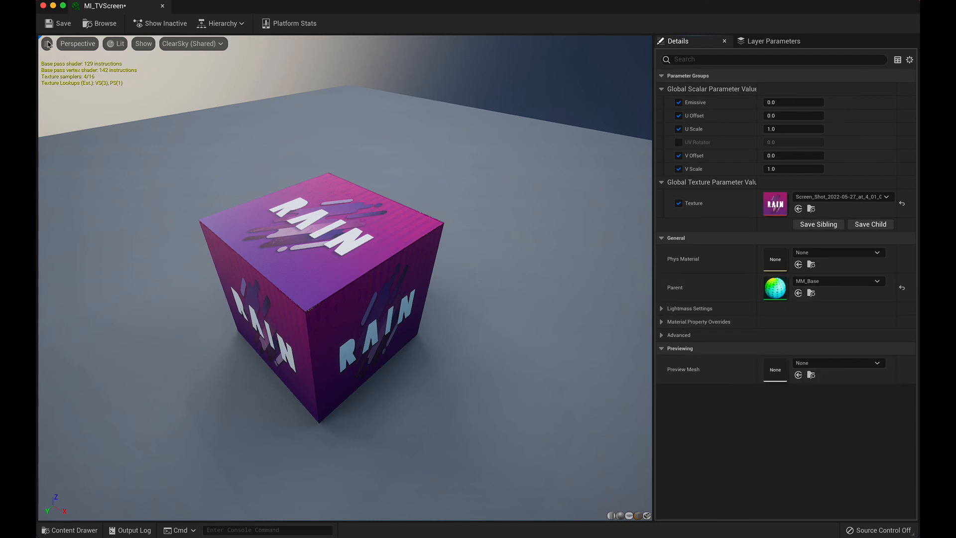
{"action": "left_click", "coordinate": [59, 25]}
{"action": "key", "text": "super+w"}
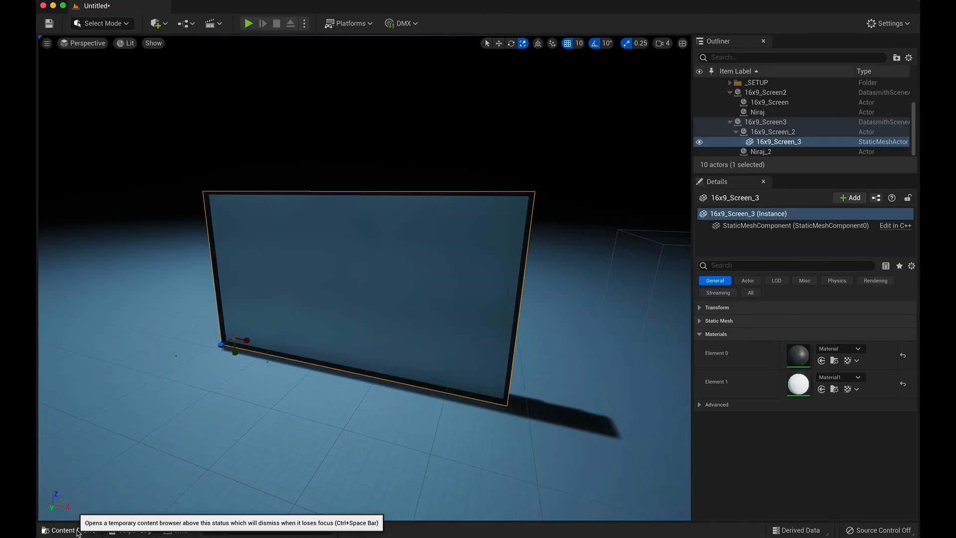
Step: Assign MI_TVScreen from the Materials folder to material Element 1 of the 16x9_Screen_3 mesh
{"action": "left_click", "coordinate": [75, 530]}
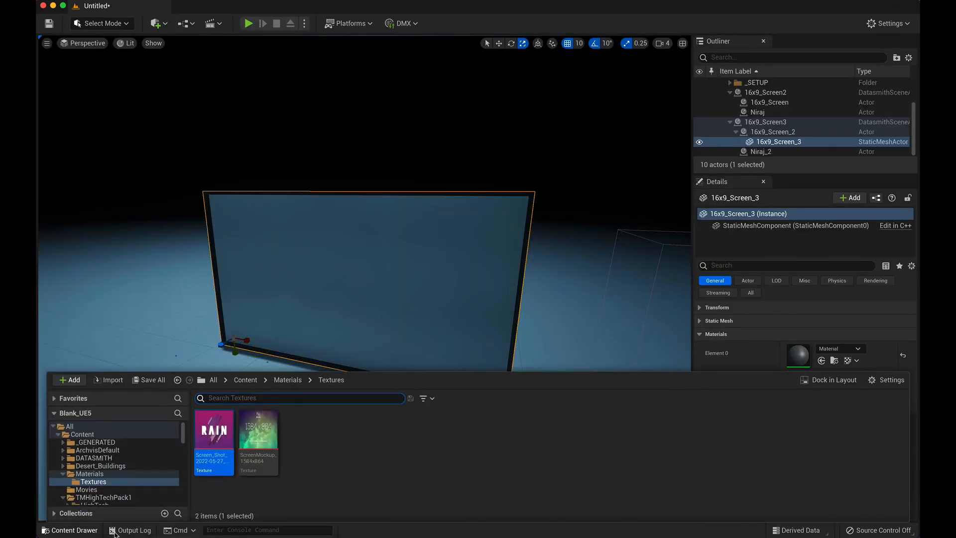
{"action": "left_click", "coordinate": [295, 380]}
{"action": "left_click", "coordinate": [767, 359]}
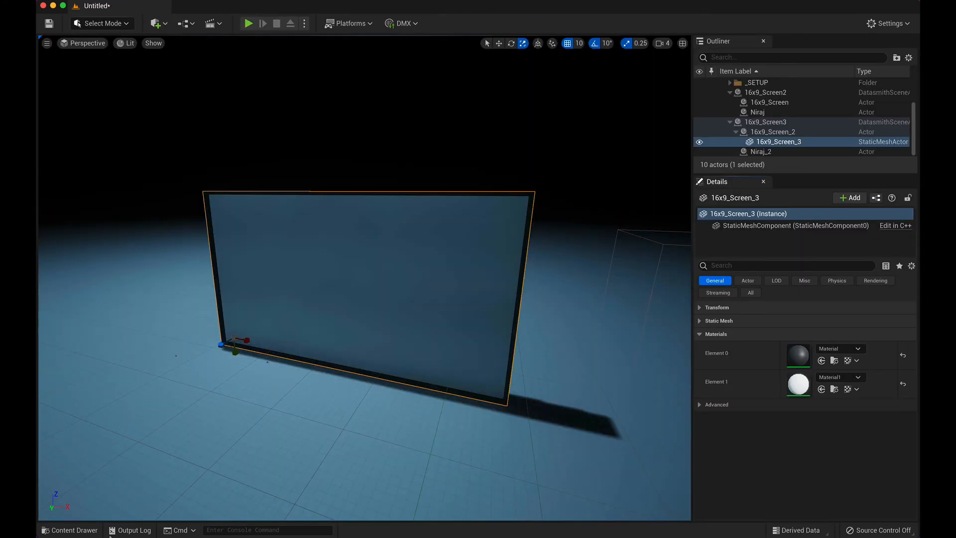
{"action": "left_click", "coordinate": [70, 530]}
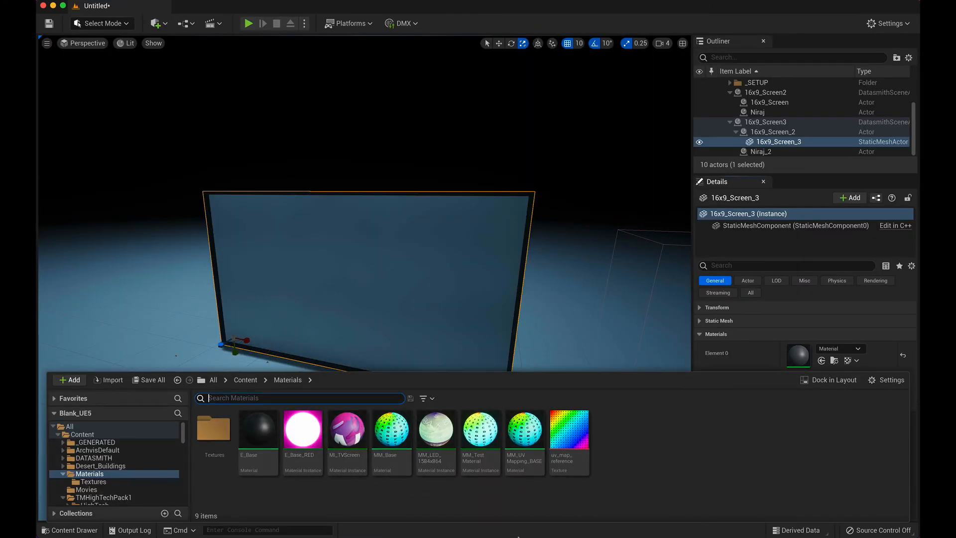
{"action": "left_click", "coordinate": [358, 447]}
{"action": "left_click", "coordinate": [762, 364]}
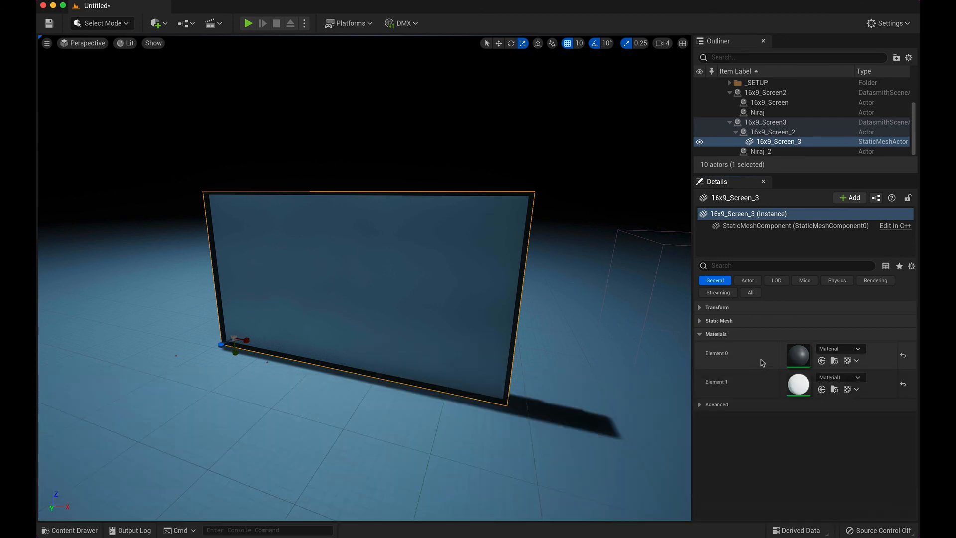
{"action": "left_click", "coordinate": [822, 389]}
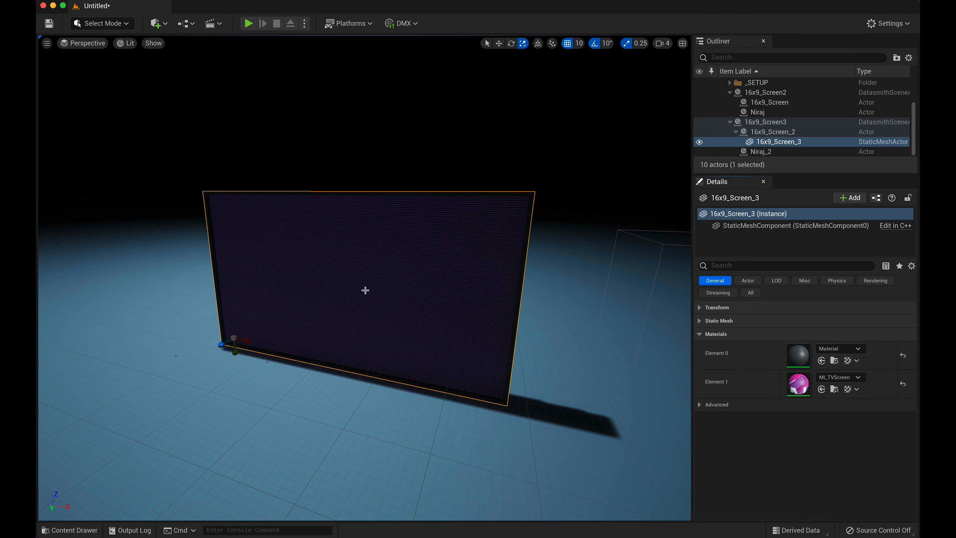
{"action": "left_click", "coordinate": [487, 43]}
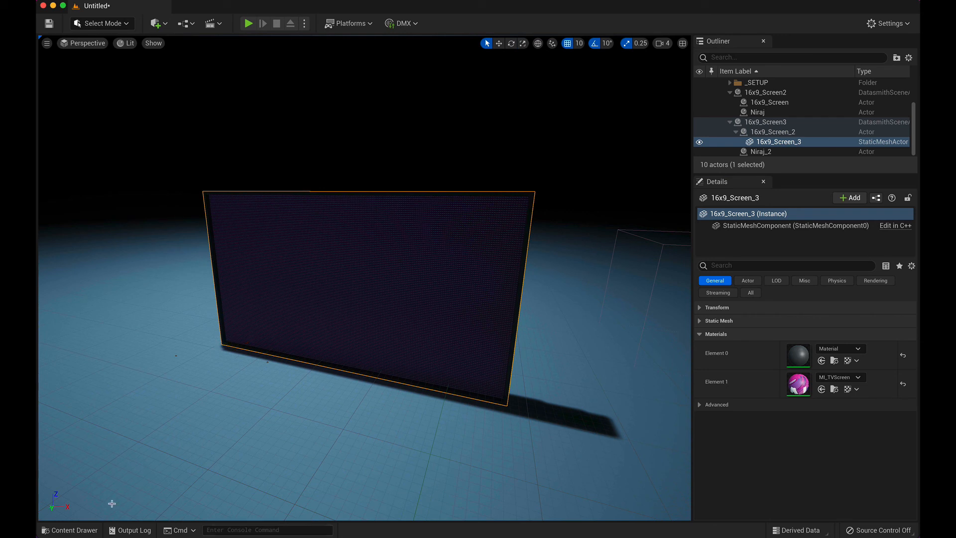
Step: Open MI_TVScreen and tile its editor on the right half of the display, keeping the framed 16x9 screen visible beside it
{"action": "left_click", "coordinate": [70, 530]}
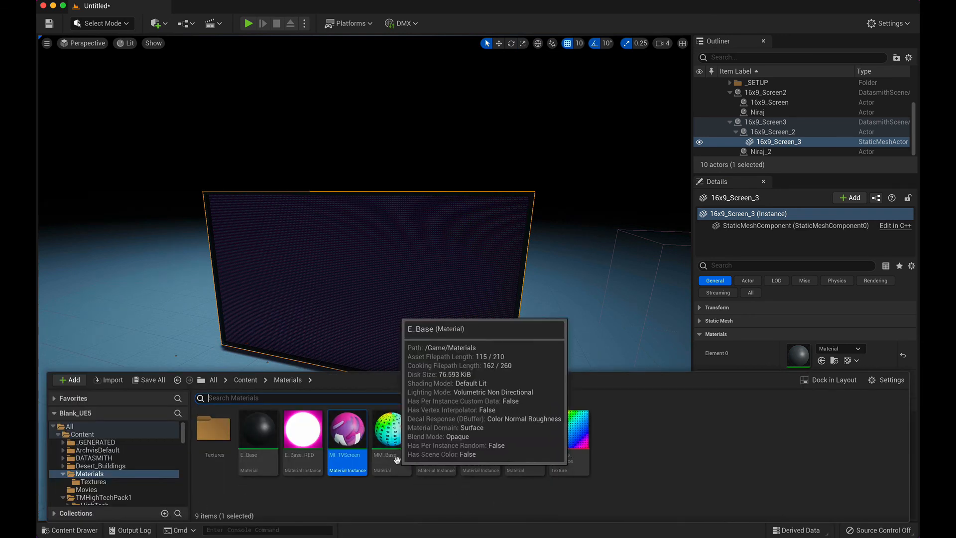
{"action": "double_click", "coordinate": [353, 434]}
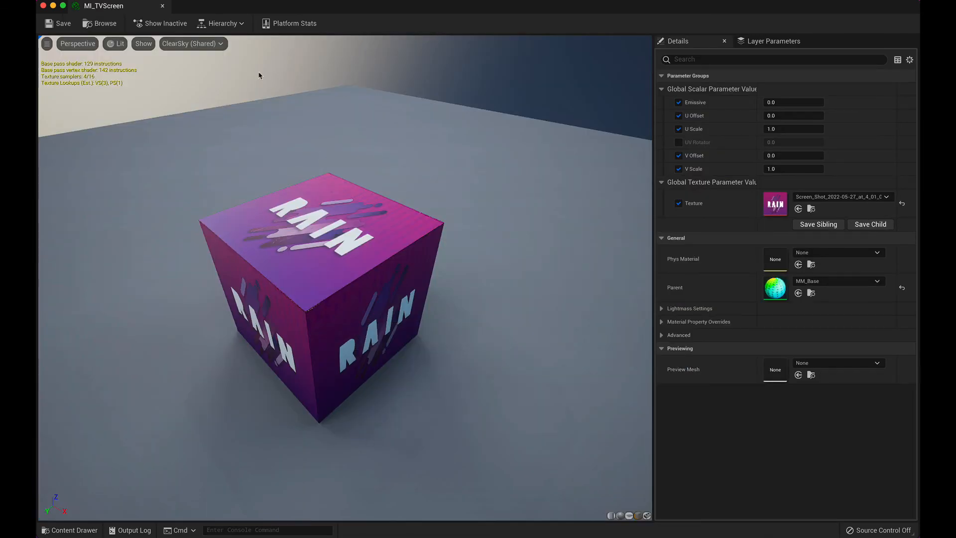
{"action": "left_click_drag", "start_coordinate": [187, 6], "coordinate": [378, 4]}
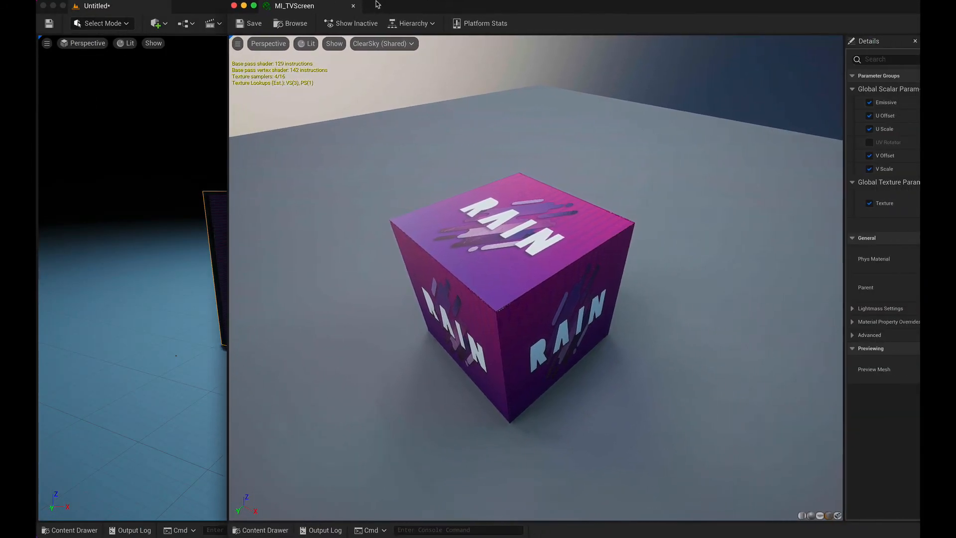
{"action": "left_click", "coordinate": [190, 0]}
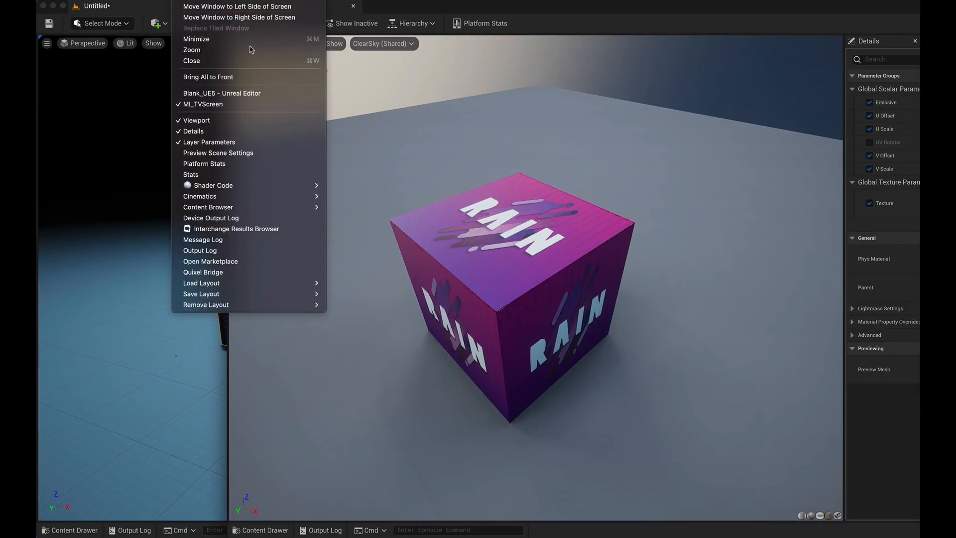
{"action": "left_click", "coordinate": [262, 19]}
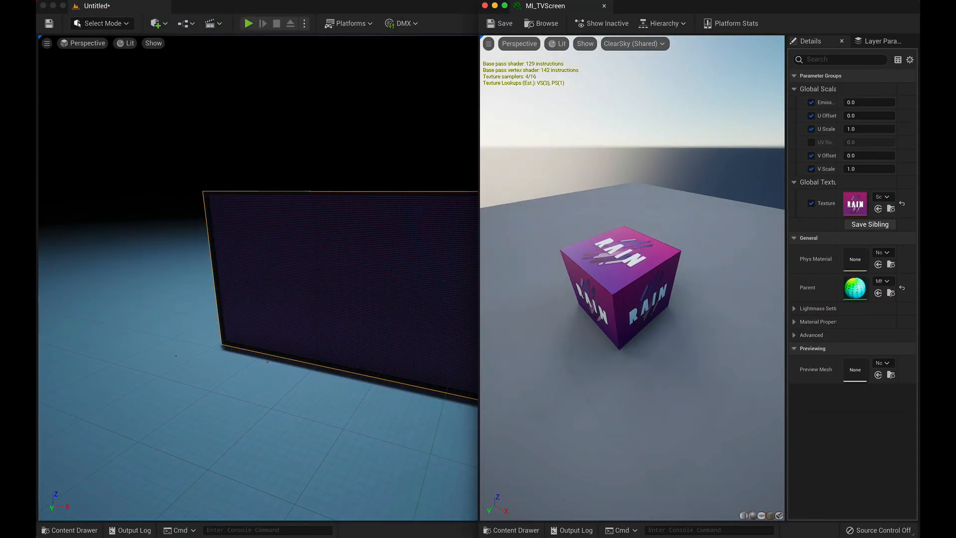
{"action": "key", "text": "f"}
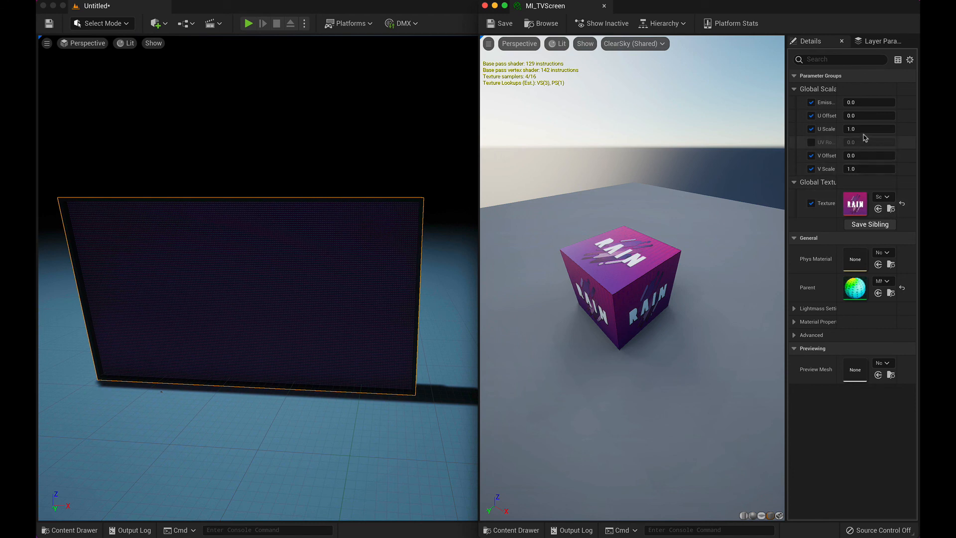
Step: Increase MI_TVScreen's U Scale to about 196.16 and V Scale to about 106.53 so a single RAIN image fills the screen
{"action": "left_click_drag", "start_coordinate": [860, 129], "coordinate": [955, 129]}
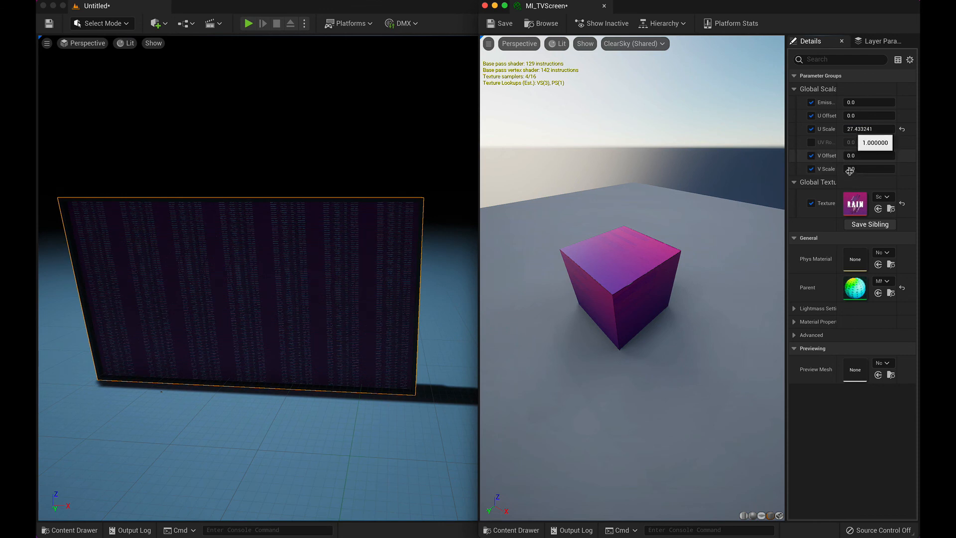
{"action": "left_click", "coordinate": [852, 170]}
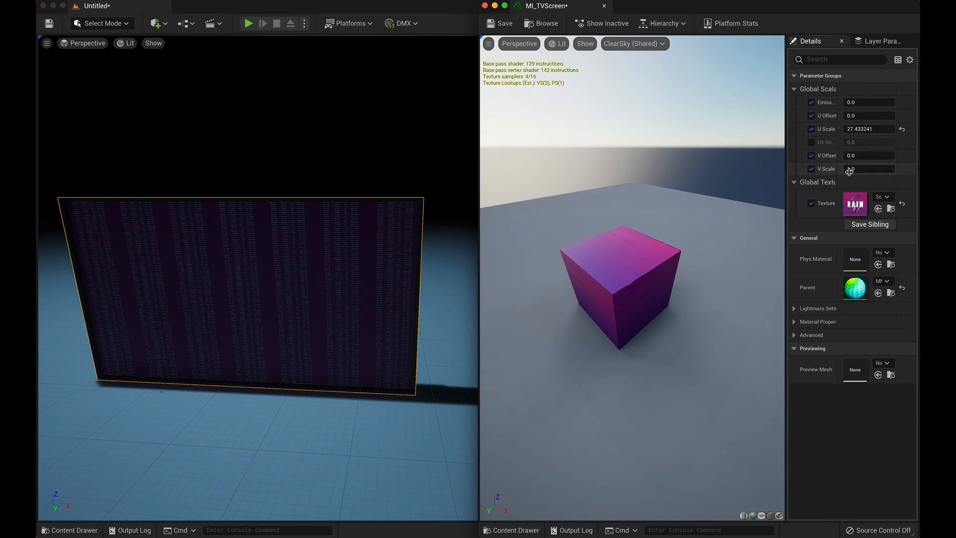
{"action": "left_click_drag", "start_coordinate": [902, 174], "coordinate": [903, 174]}
{"action": "left_click", "coordinate": [882, 169]}
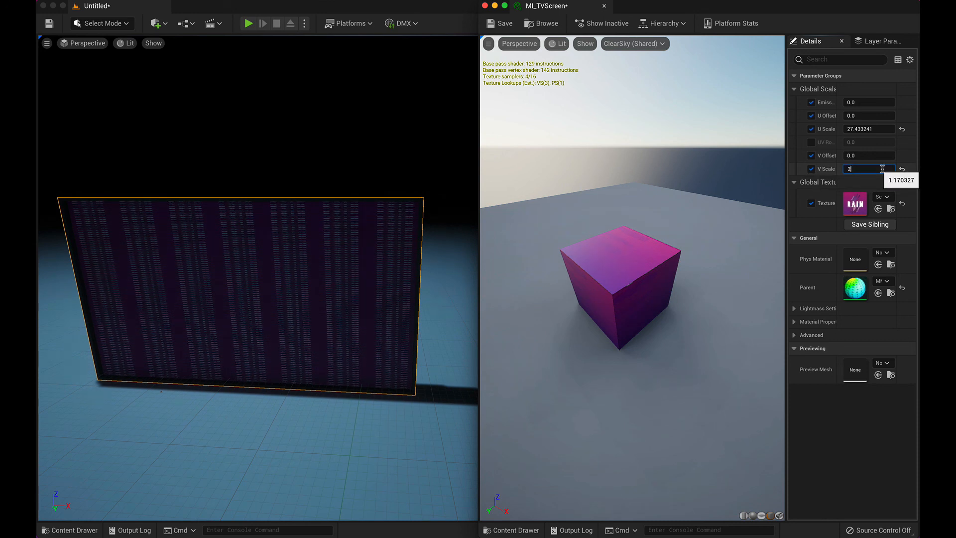
{"action": "key", "text": "Return"}
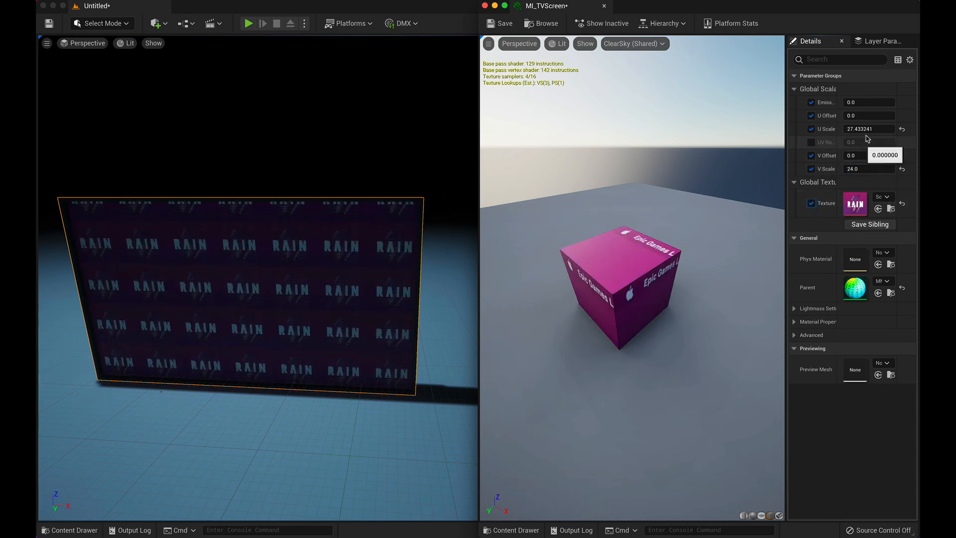
{"action": "left_click_drag", "start_coordinate": [852, 130], "coordinate": [951, 130]}
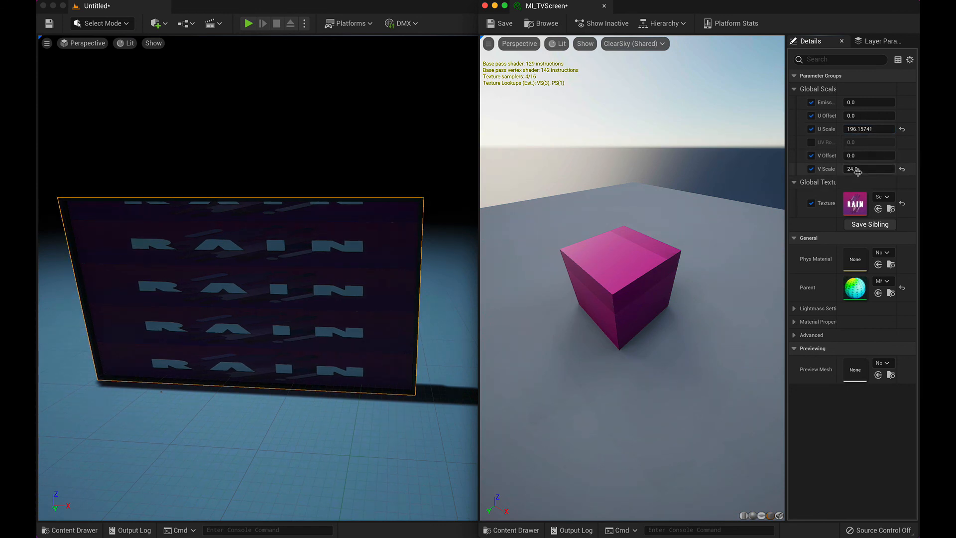
{"action": "left_click_drag", "start_coordinate": [869, 169], "coordinate": [917, 169]}
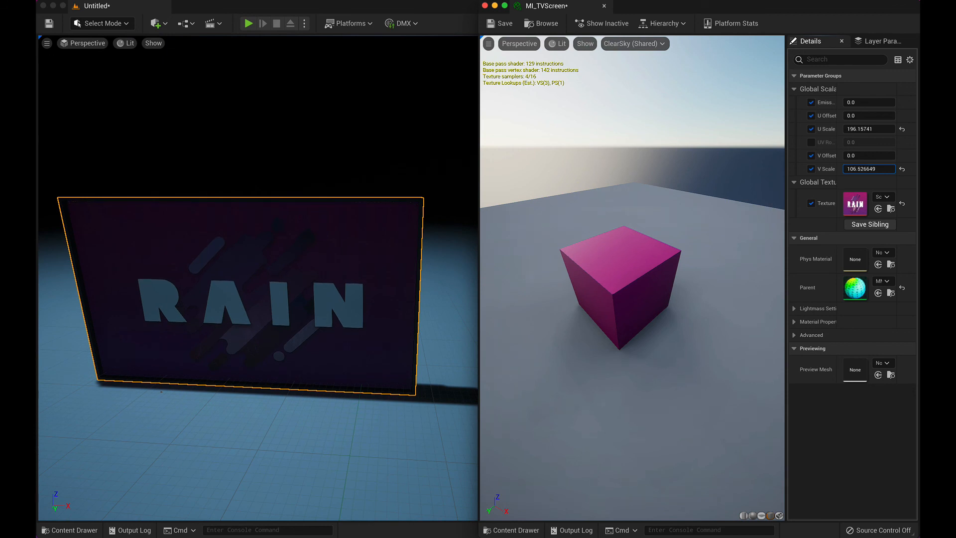
{"action": "scroll", "coordinate": [152, 315], "scroll_direction": "up", "scroll_amount": 3}
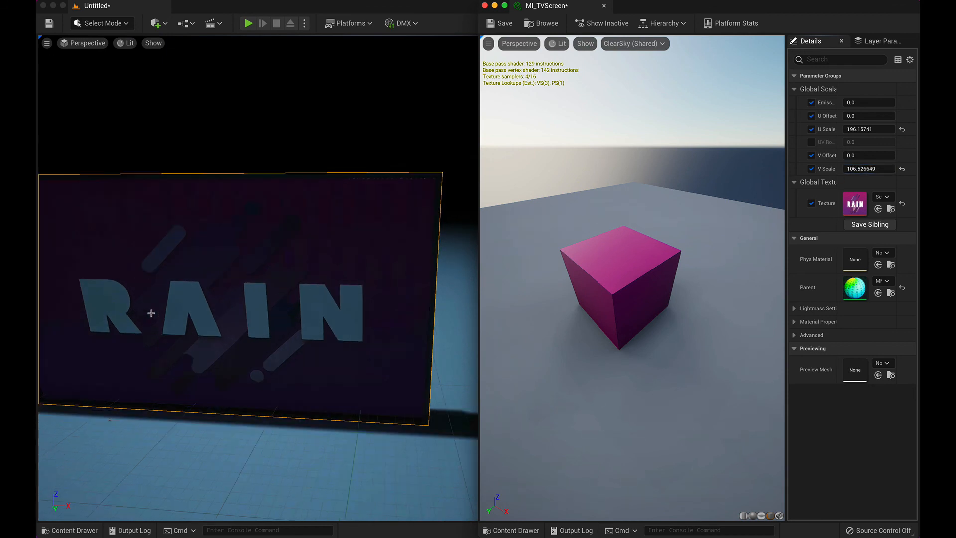
{"action": "scroll", "coordinate": [151, 313], "scroll_direction": "down", "scroll_amount": 4}
{"action": "scroll", "coordinate": [152, 313], "scroll_direction": "up", "scroll_amount": 3}
{"action": "scroll", "coordinate": [151, 312], "scroll_direction": "up", "scroll_amount": 2}
{"action": "scroll", "coordinate": [151, 312], "scroll_direction": "down", "scroll_amount": 4}
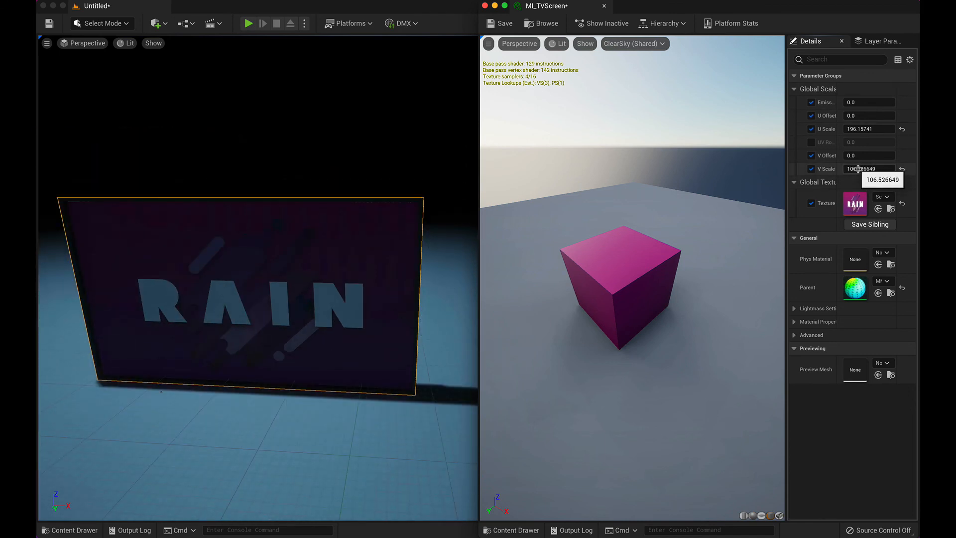
Step: Try shifting the image with a V Offset of about -0.158 and a U Offset of about 0.284, and reset both offsets to default
{"action": "mouse_move", "coordinate": [859, 156]}
{"action": "left_mouse_down"}
{"action": "mouse_move", "coordinate": [891, 155]}
{"action": "mouse_move", "coordinate": [857, 156]}
{"action": "left_mouse_up"}
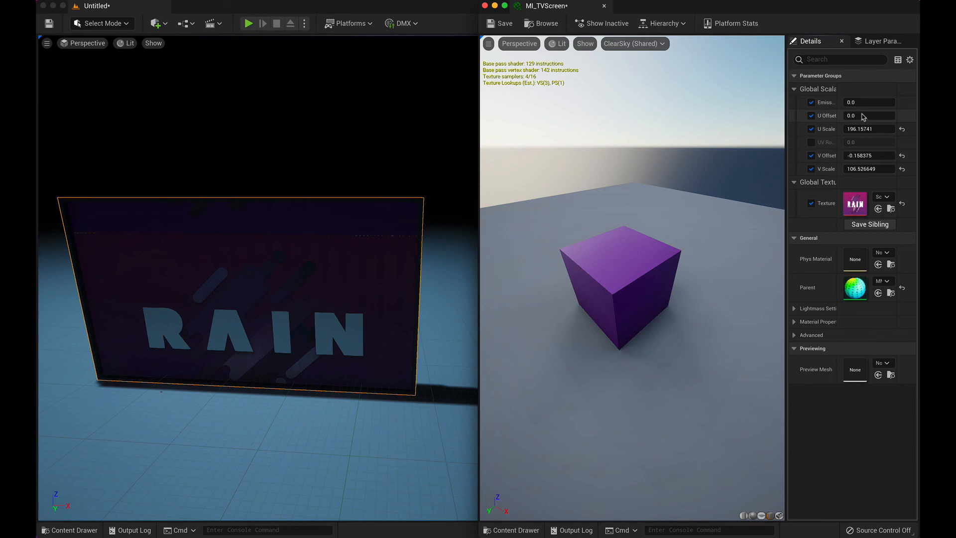
{"action": "left_click_drag", "start_coordinate": [860, 115], "coordinate": [901, 126]}
{"action": "left_click", "coordinate": [901, 116]}
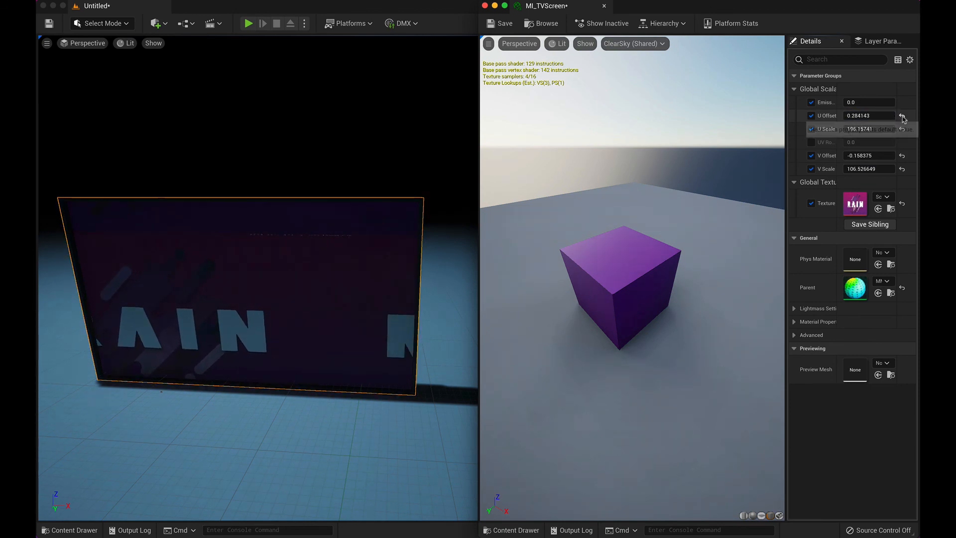
{"action": "left_click", "coordinate": [902, 155]}
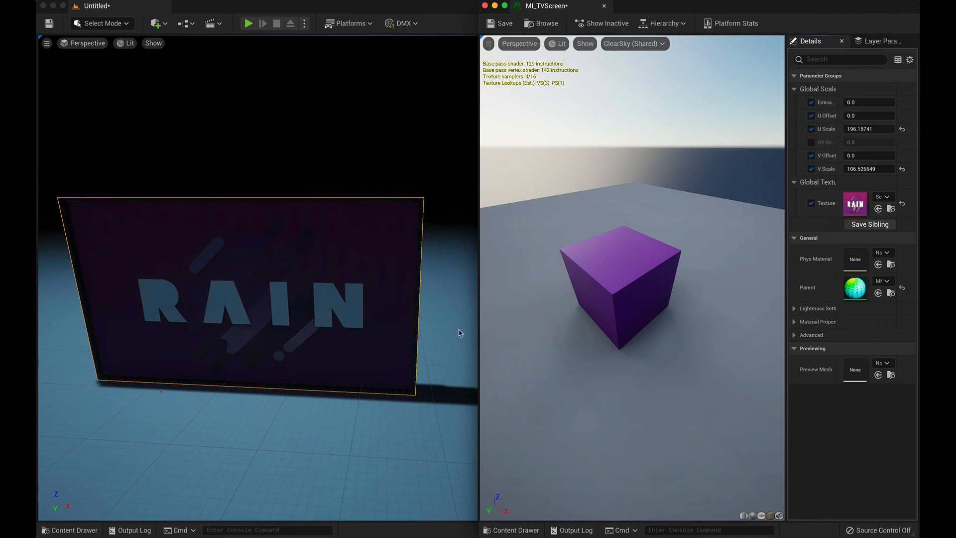
Step: Raise MI_TVScreen's Emissive to about 0.74, check the lit screen from an angle, and minimize the material instance editor
{"action": "left_click_drag", "start_coordinate": [863, 108], "coordinate": [885, 108]}
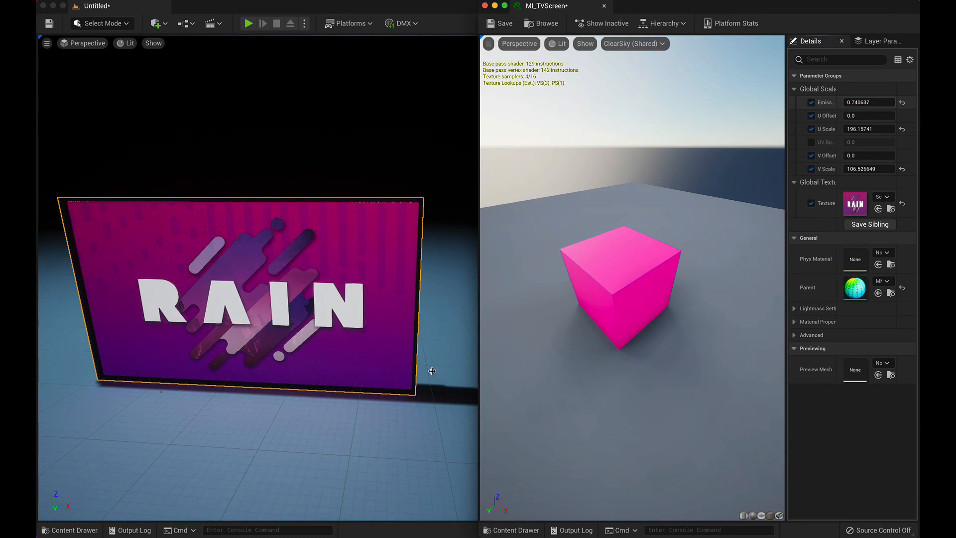
{"action": "mouse_move", "coordinate": [326, 399]}
{"action": "right_mouse_down"}
{"action": "mouse_move", "coordinate": [335, 402]}
{"action": "mouse_move", "coordinate": [252, 391]}
{"action": "mouse_move", "coordinate": [344, 392]}
{"action": "mouse_move", "coordinate": [380, 407]}
{"action": "mouse_move", "coordinate": [326, 413]}
{"action": "mouse_move", "coordinate": [336, 415]}
{"action": "right_mouse_up"}
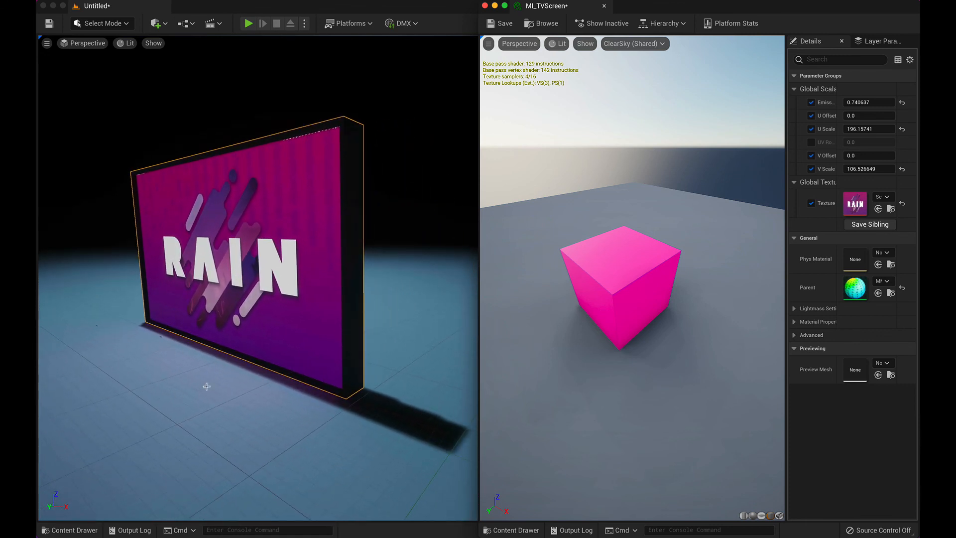
{"action": "left_click", "coordinate": [495, 6]}
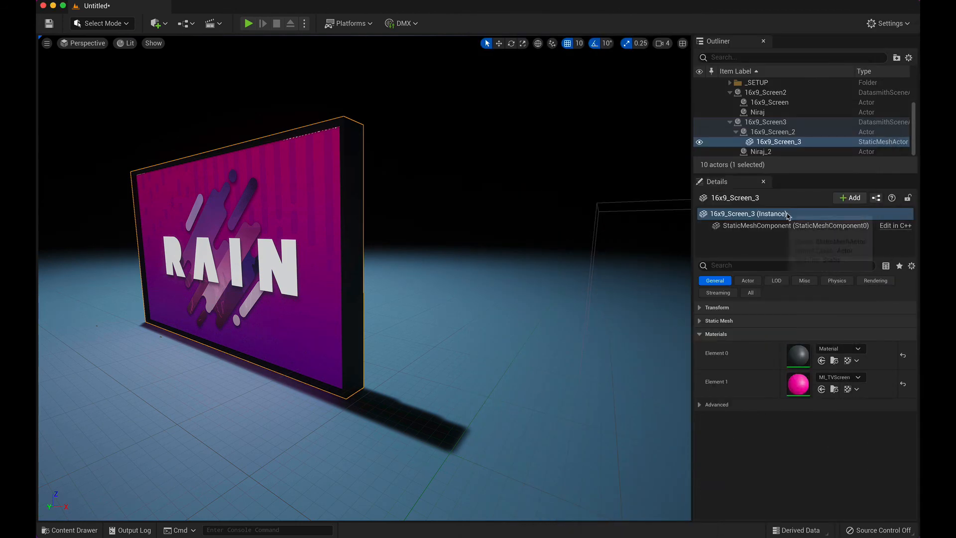
Step: Collapse the 16x9_Screen2 and 16x9_Screen3 groups in the scene hierarchy and hide the RectLight
{"action": "left_click", "coordinate": [730, 93]}
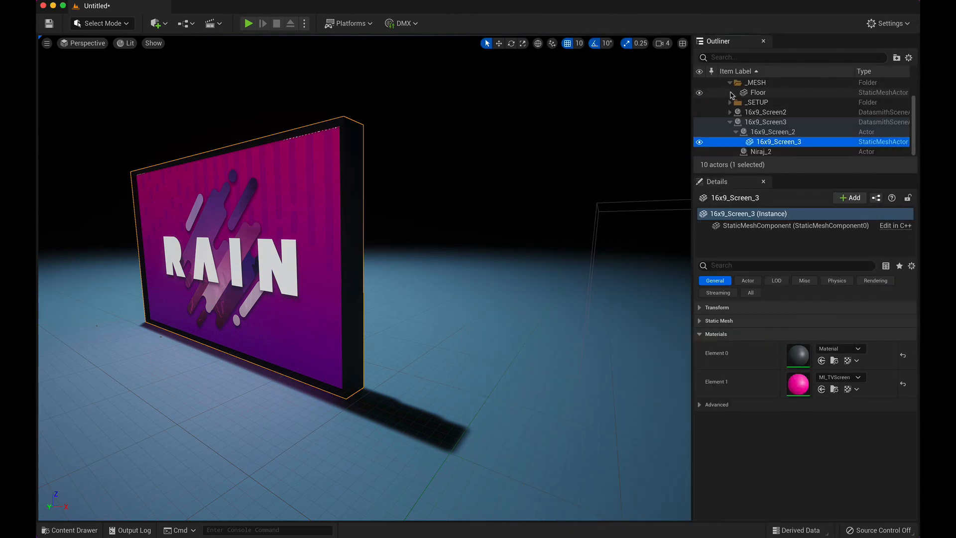
{"action": "left_click", "coordinate": [730, 122]}
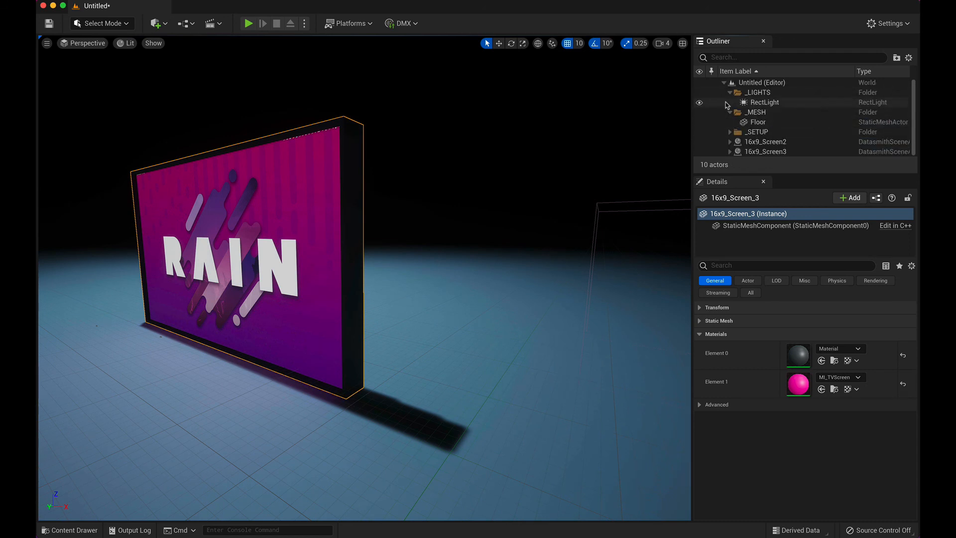
{"action": "left_click", "coordinate": [699, 102]}
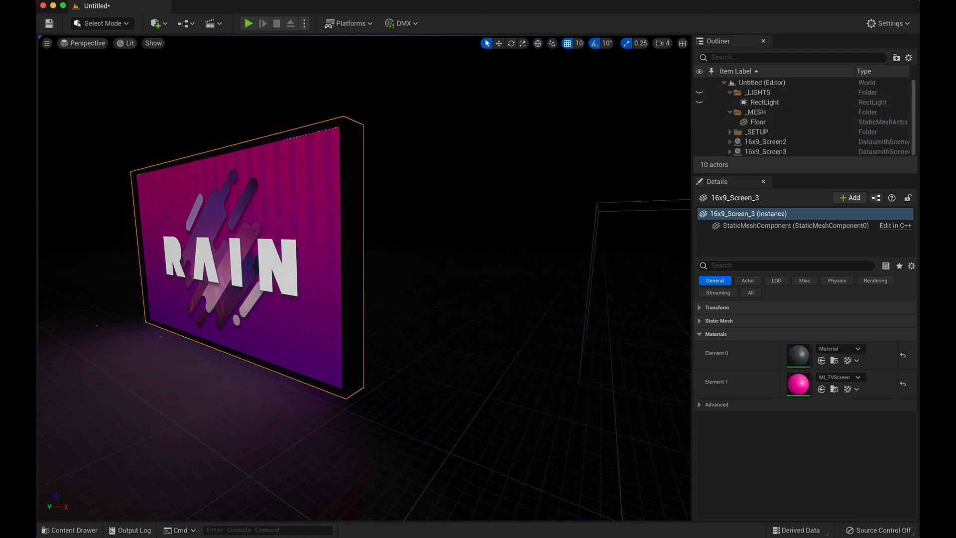
Step: Examine the emissive screen and the glow it casts on the floor from several angles with the light hidden
{"action": "middle_click_drag", "start_coordinate": [279, 266], "coordinate": [519, 255]}
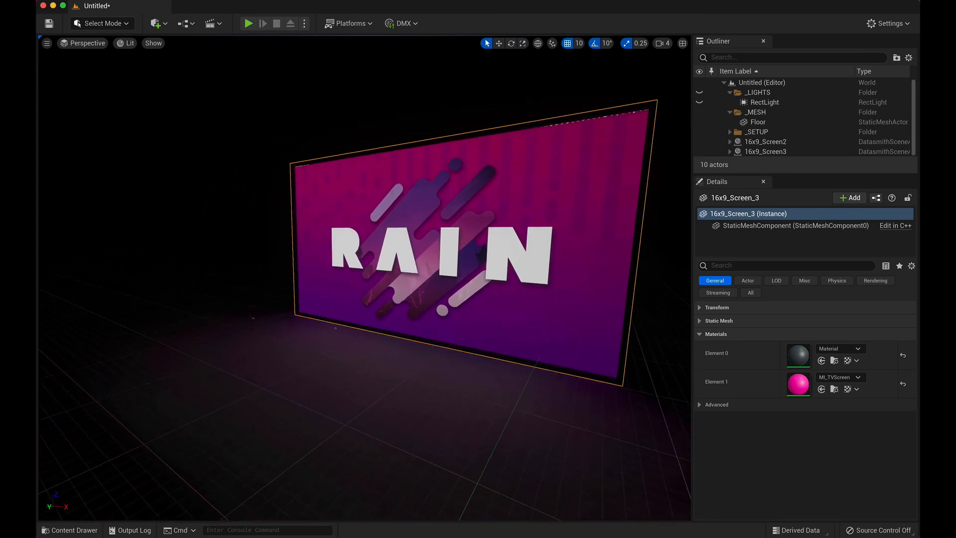
{"action": "right_click_drag", "start_coordinate": [356, 316], "coordinate": [344, 333]}
{"action": "right_click_drag", "start_coordinate": [375, 316], "coordinate": [393, 317]}
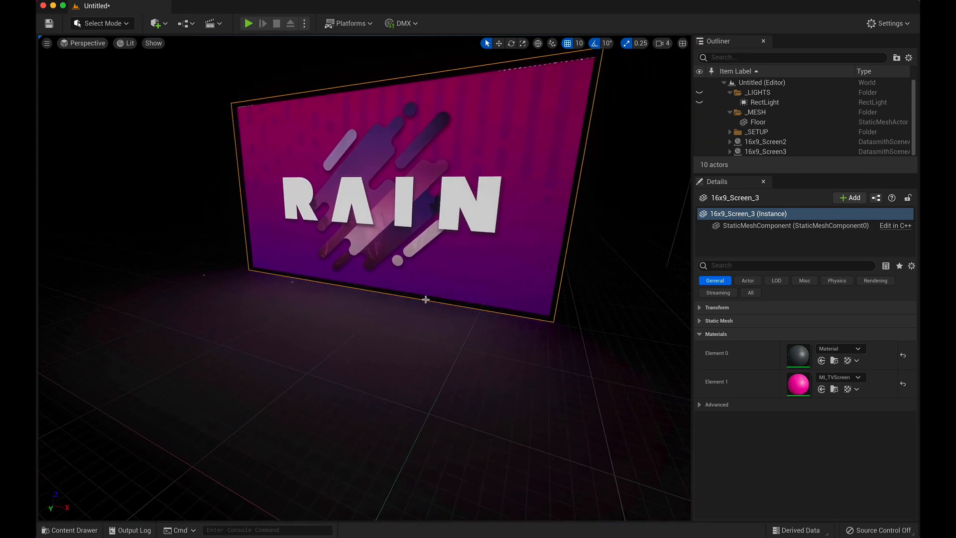
{"action": "middle_click_drag", "start_coordinate": [473, 252], "coordinate": [474, 194]}
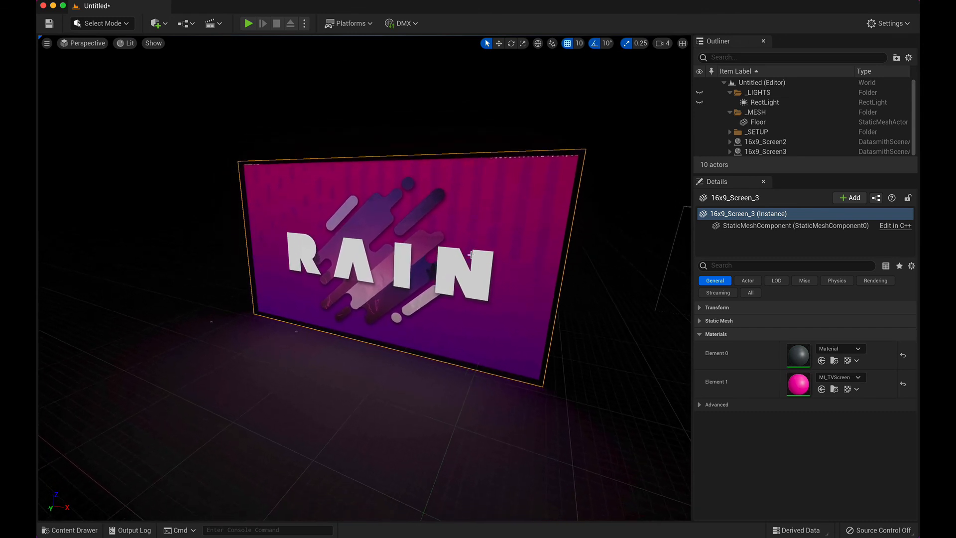
{"action": "right_click_drag", "start_coordinate": [441, 410], "coordinate": [405, 407]}
{"action": "middle_click_drag", "start_coordinate": [405, 407], "coordinate": [510, 435]}
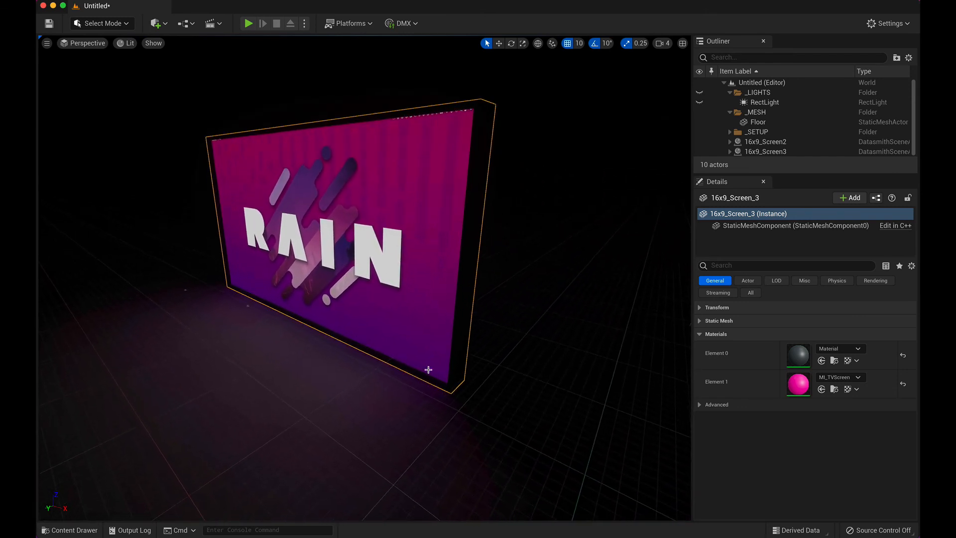
{"action": "right_click_drag", "start_coordinate": [414, 345], "coordinate": [374, 338]}
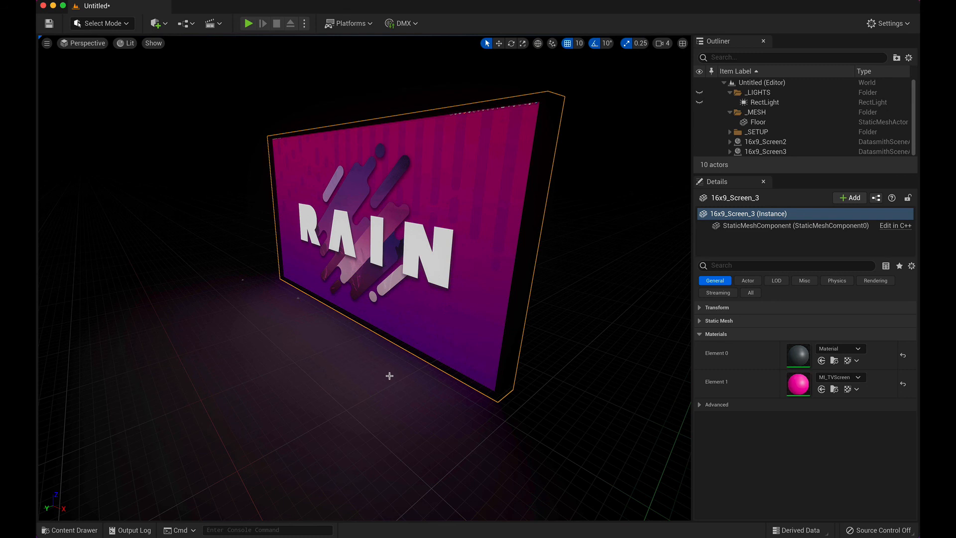
{"action": "mouse_move", "coordinate": [349, 369]}
{"action": "middle_mouse_down"}
{"action": "mouse_move", "coordinate": [324, 346]}
{"action": "mouse_move", "coordinate": [348, 365]}
{"action": "middle_mouse_up"}
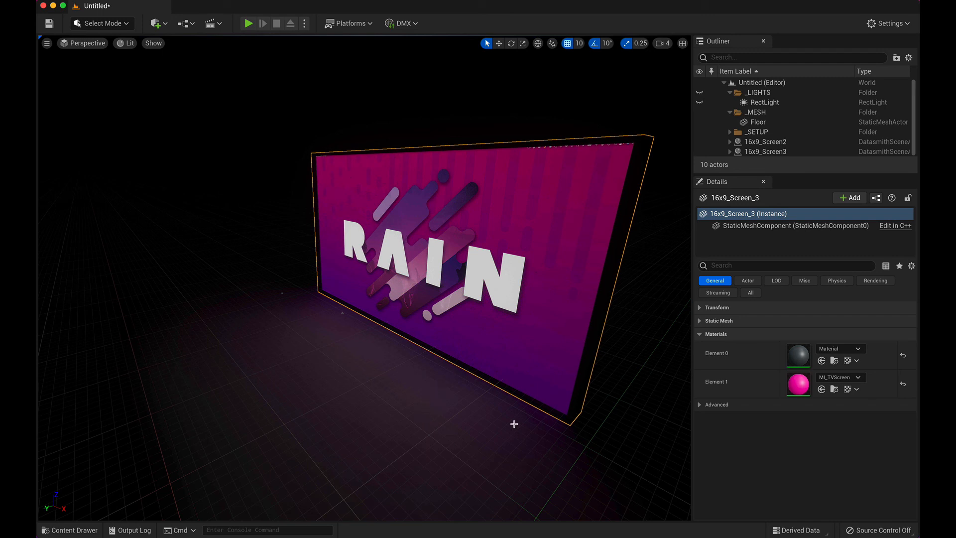
{"action": "right_click_drag", "start_coordinate": [472, 390], "coordinate": [513, 389]}
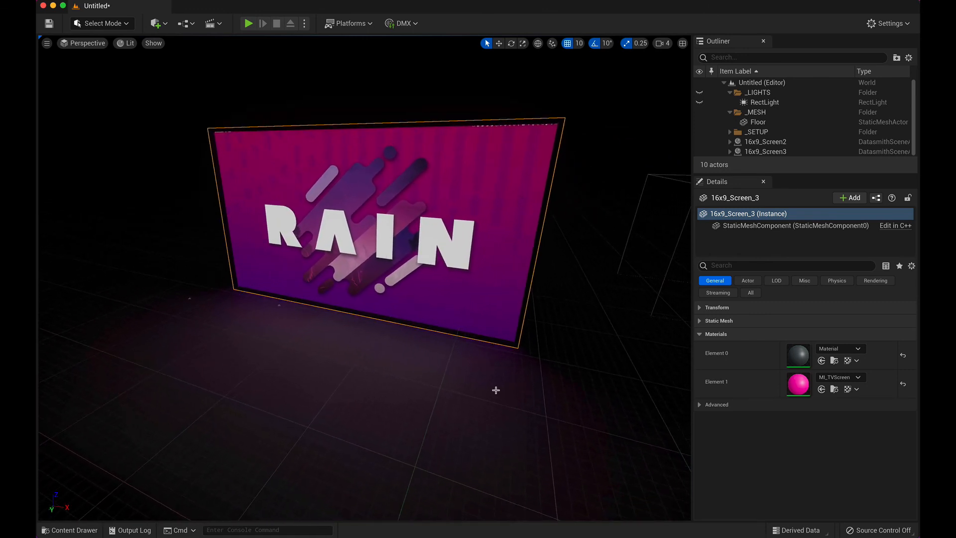